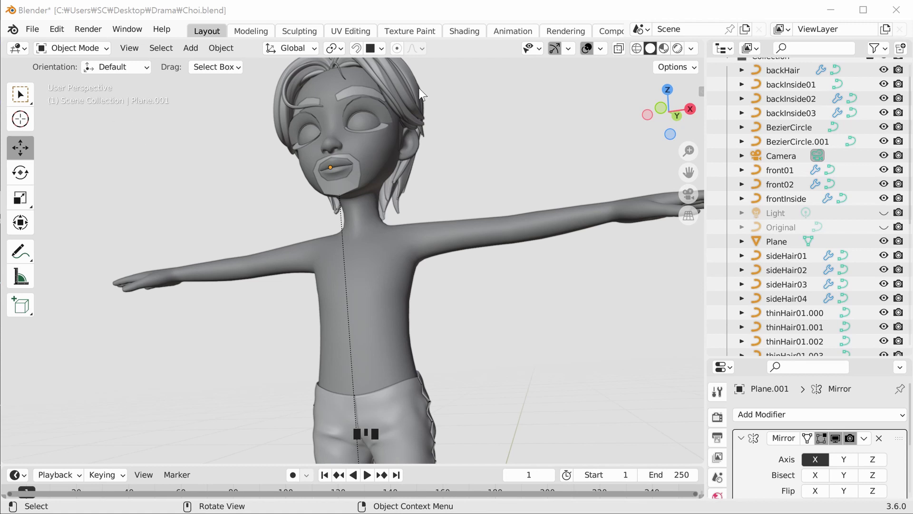
# - Add a 2 m mesh plane at the world origin
pyautogui.click(521, 284)
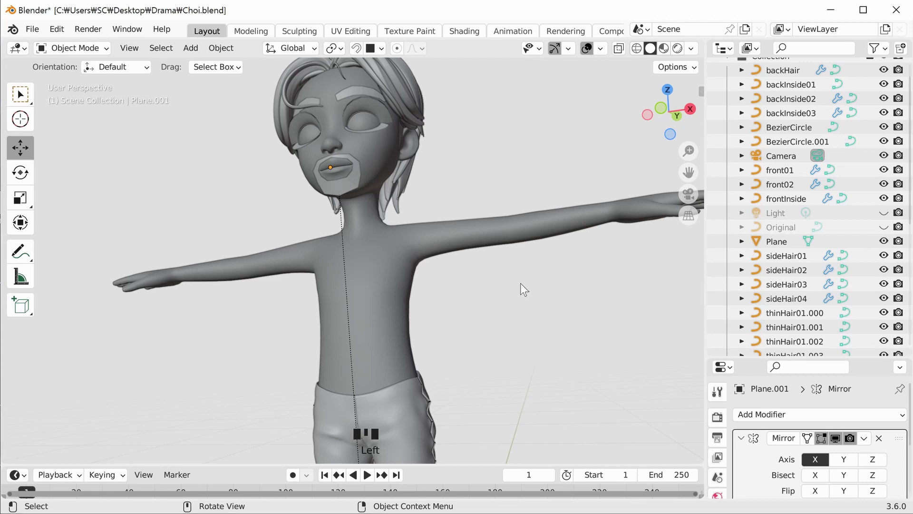
pyautogui.hotkey('shift', 's')
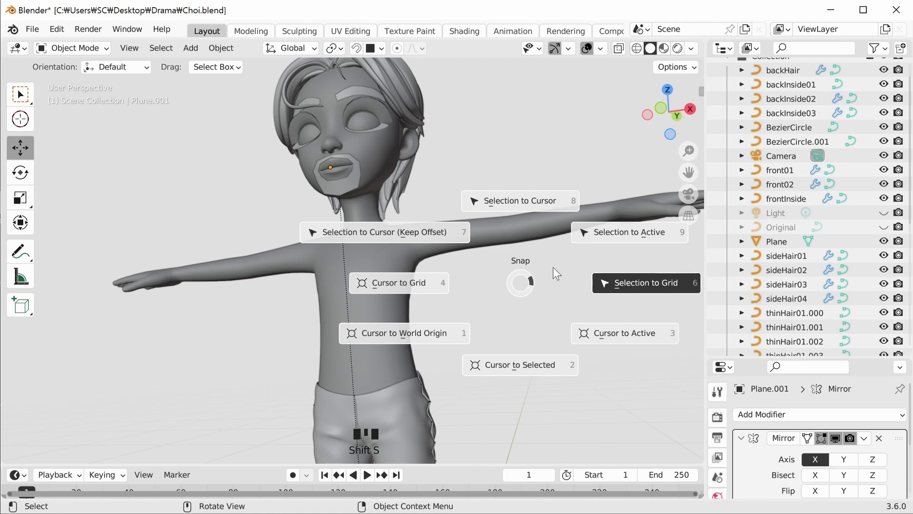
pyautogui.hotkey('shift', 'a')
pyautogui.moveTo(544, 156)
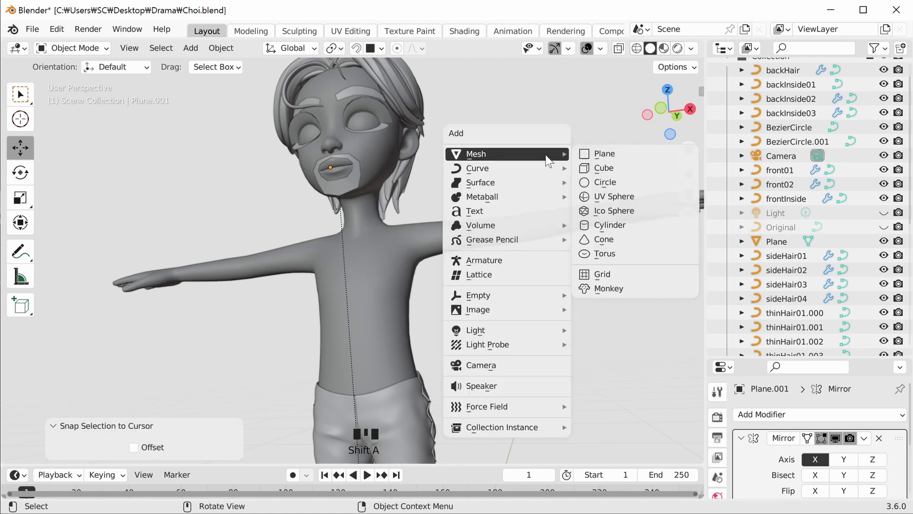
pyautogui.click(597, 156)
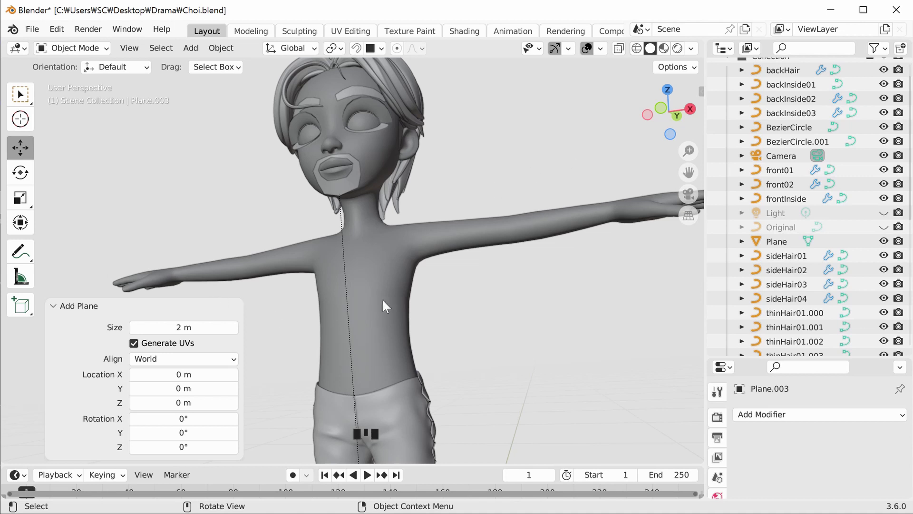
# - Rotate the new plane 90° about the X axis so it stands upright
pyautogui.scroll(-8, 469, 310)
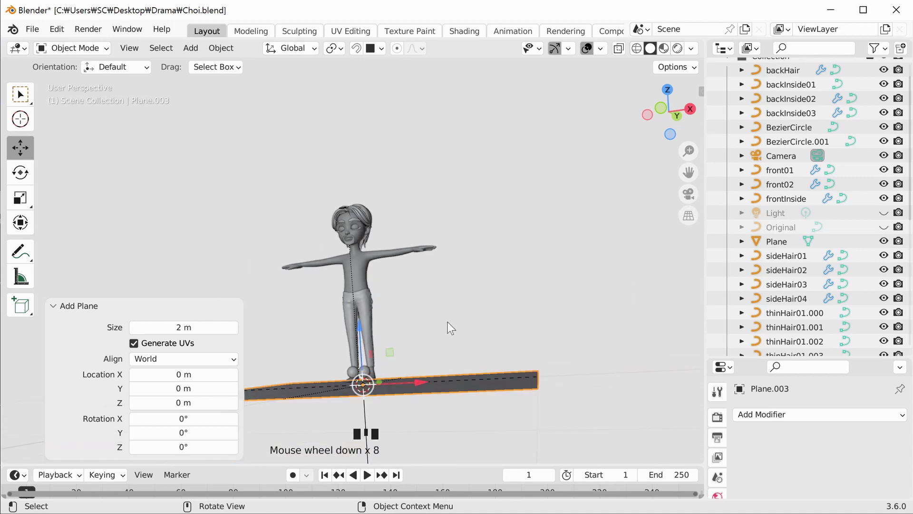
pyautogui.scroll(2, 451, 328)
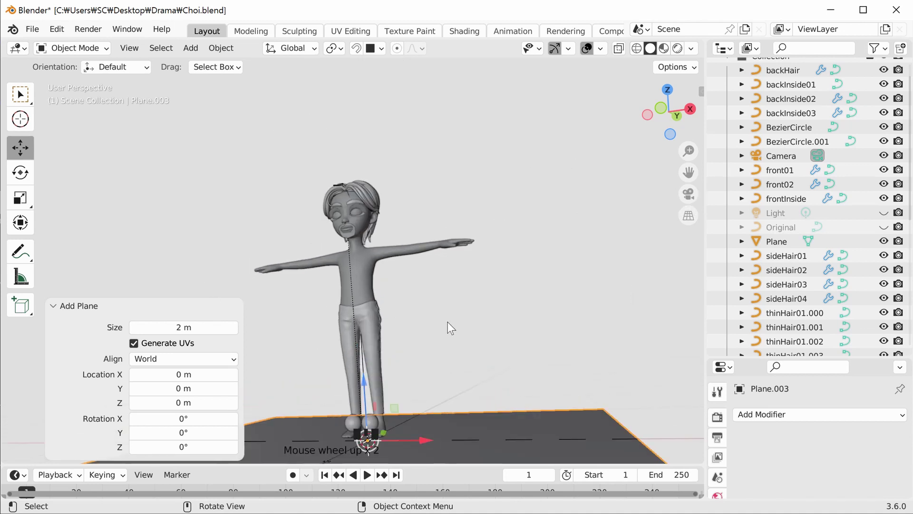
pyautogui.press('r')
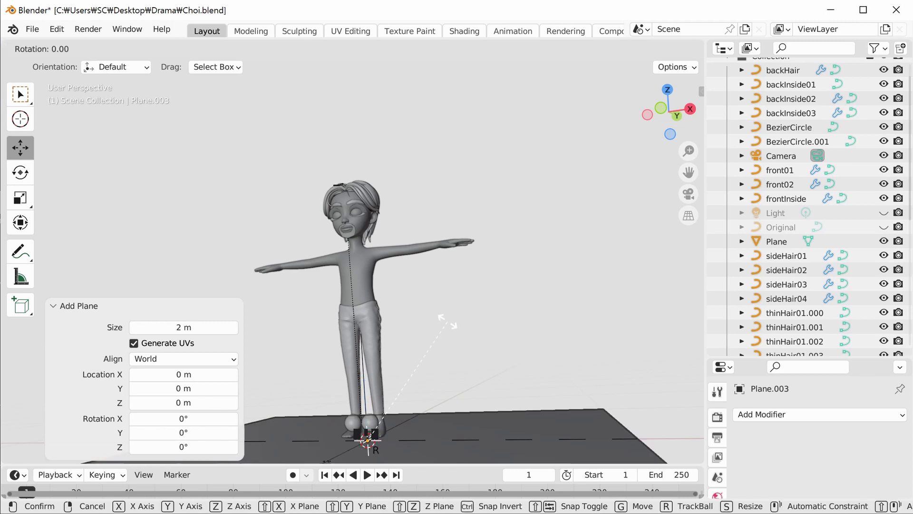
pyautogui.press('x')
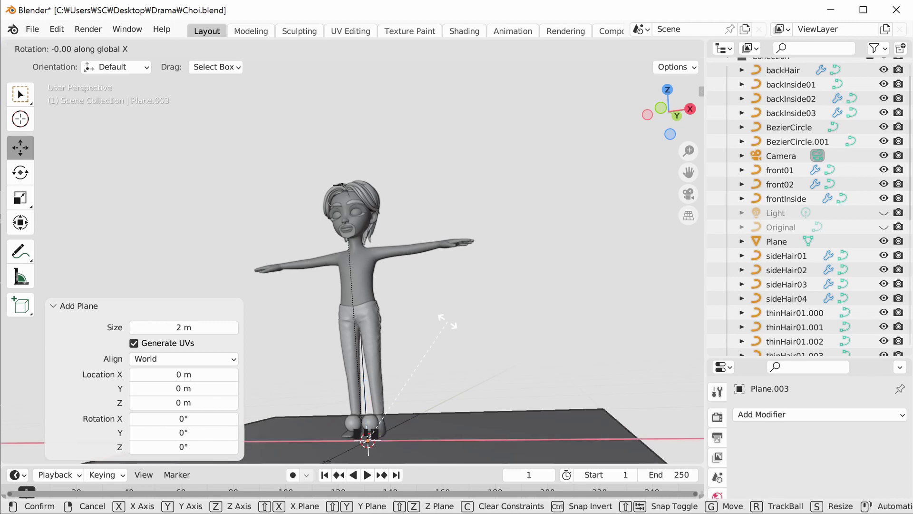
pyautogui.write('90')
pyautogui.press('Return')
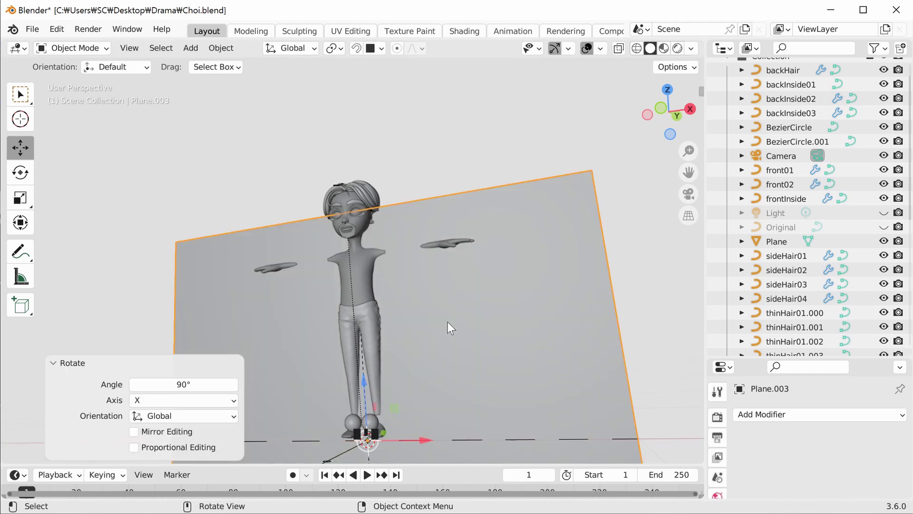
pyautogui.click(54, 363)
# - Scale the upright plane down to a small square and raise it from the feet to the character's upper body
pyautogui.scroll(-2, 341, 258)
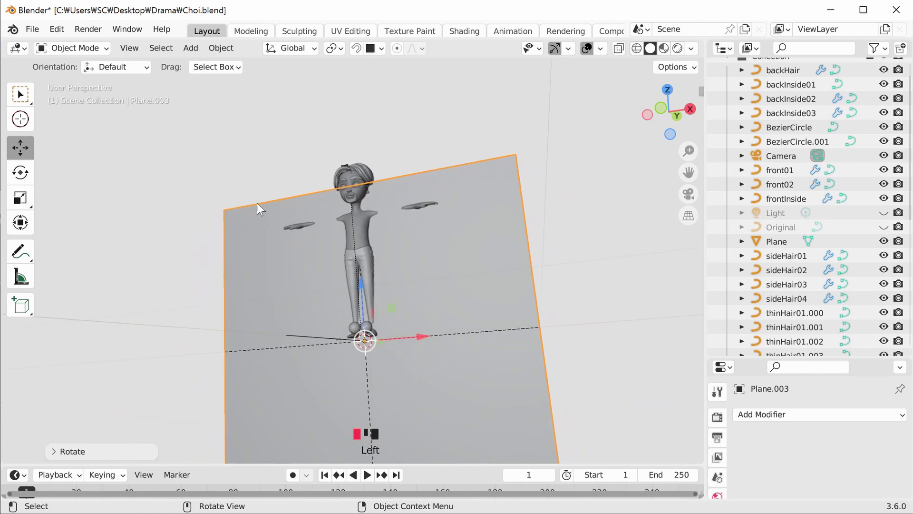
pyautogui.press('s')
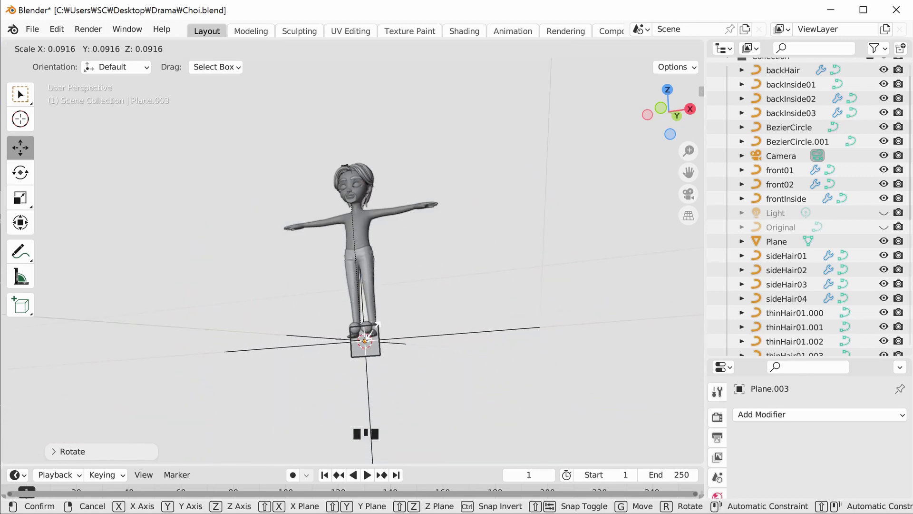
pyautogui.click(372, 335)
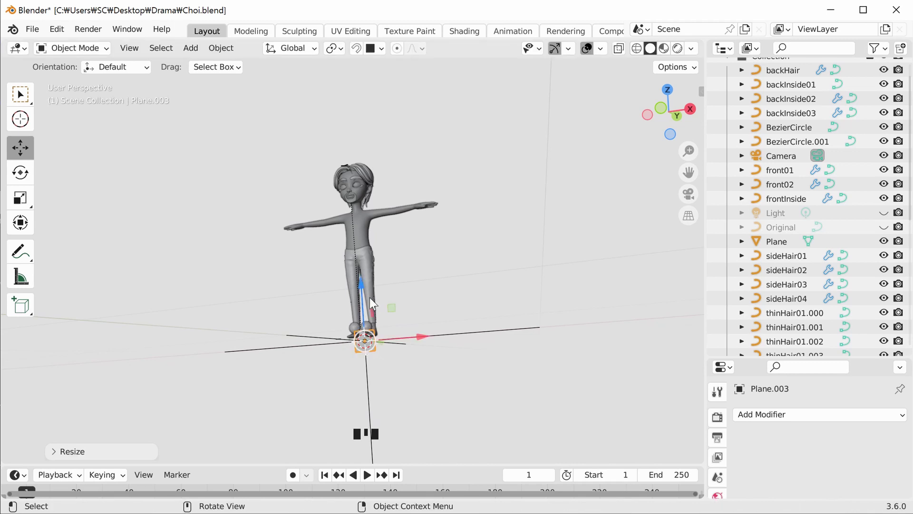
pyautogui.moveTo(362, 290); pyautogui.dragTo(373, 160)
# - Position the small plane in front of the character's chest, on one side of the centre line
pyautogui.scroll(6, 393, 232)
pyautogui.moveTo(393, 242); pyautogui.dragTo(441, 281, button='middle')
pyautogui.moveTo(448, 279); pyautogui.dragTo(408, 281)
pyautogui.moveTo(408, 280); pyautogui.dragTo(409, 307, button='middle')
pyautogui.moveTo(410, 301); pyautogui.dragTo(464, 308)
pyautogui.moveTo(464, 308); pyautogui.dragTo(412, 297, button='middle')
# - Shrink the plane to a scale of 0.025 and adjust its position beside the upper chest
pyautogui.press('s')
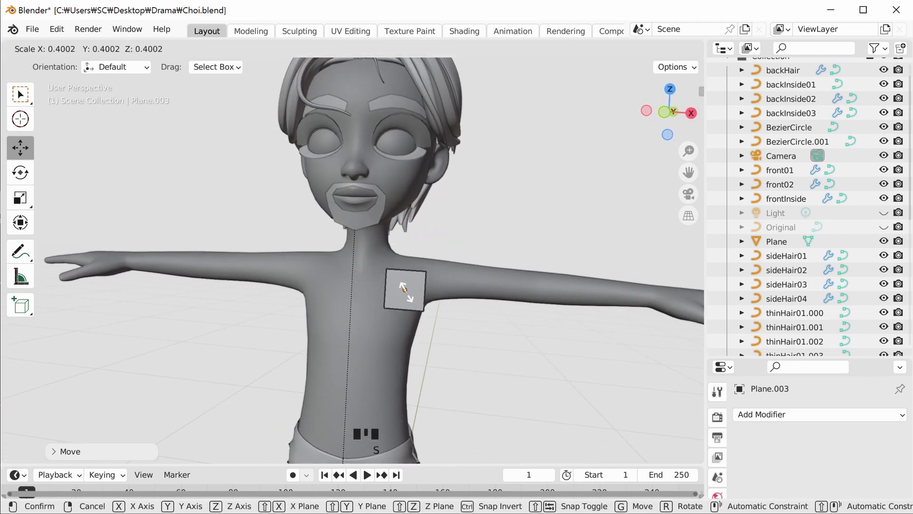
pyautogui.click(405, 289)
pyautogui.click(473, 322)
pyautogui.click(464, 310)
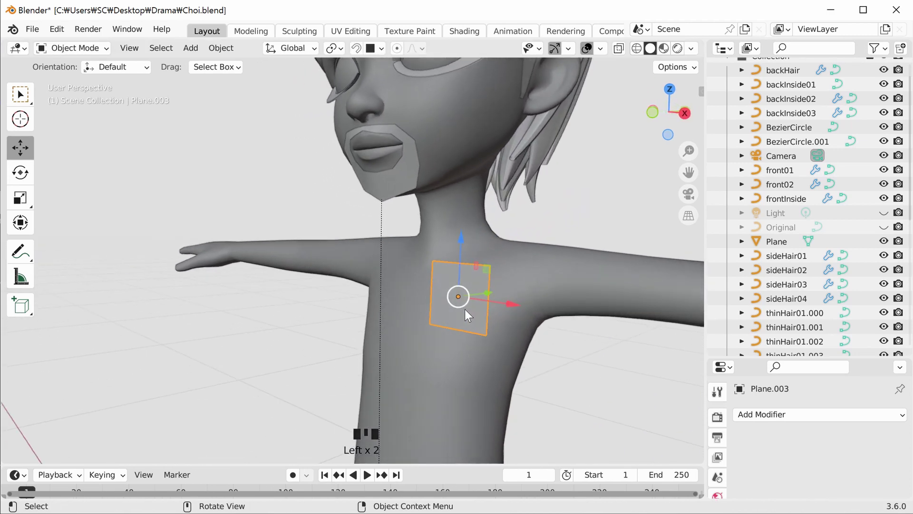
pyautogui.moveTo(461, 307); pyautogui.dragTo(471, 323, button='middle')
pyautogui.moveTo(471, 323); pyautogui.dragTo(446, 313)
pyautogui.moveTo(447, 313); pyautogui.dragTo(392, 222, button='middle')
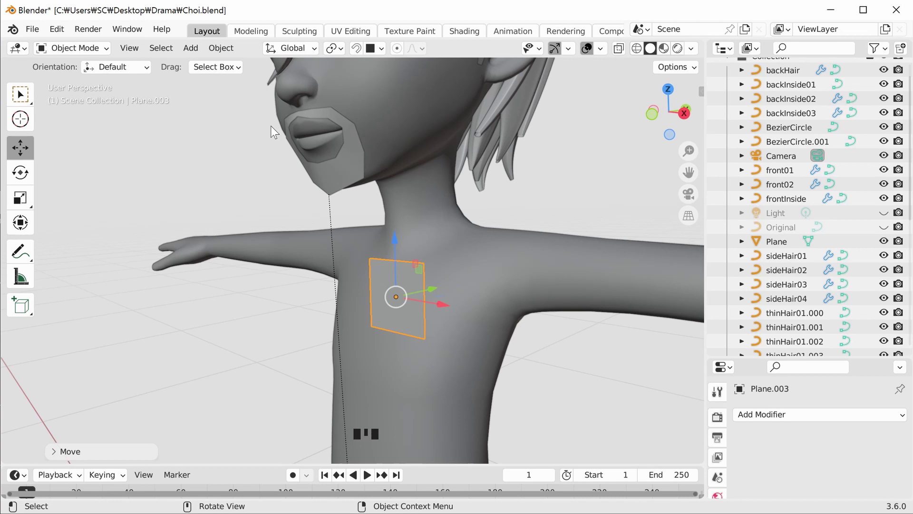
# - Switch the plane to Edit Mode with vertex selection
pyautogui.click(85, 53)
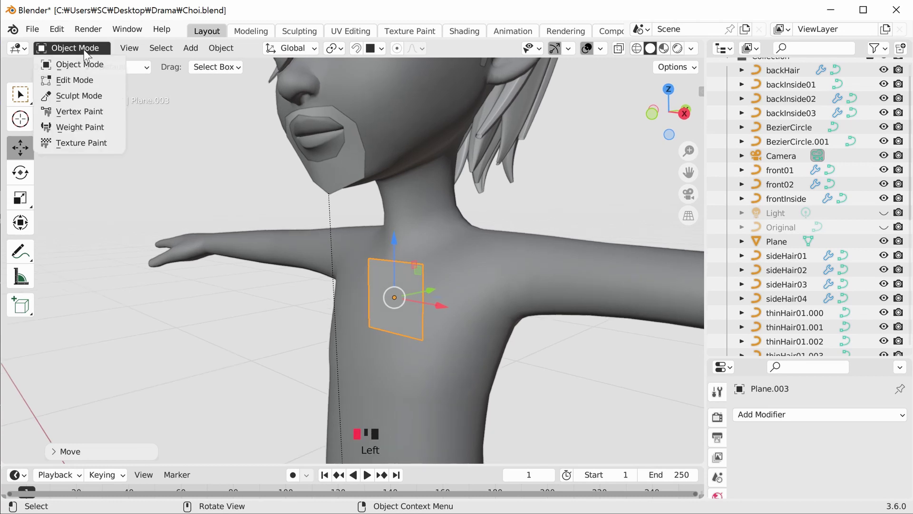
pyautogui.click(80, 79)
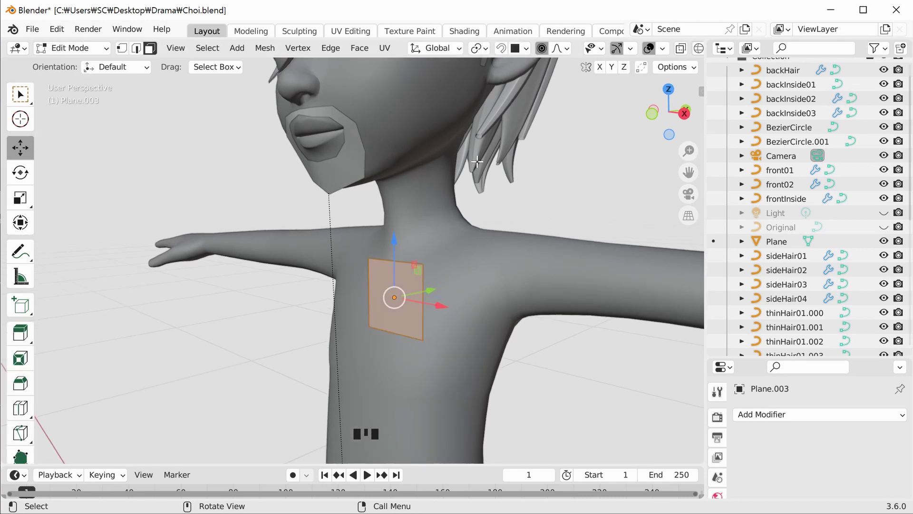
pyautogui.click(122, 48)
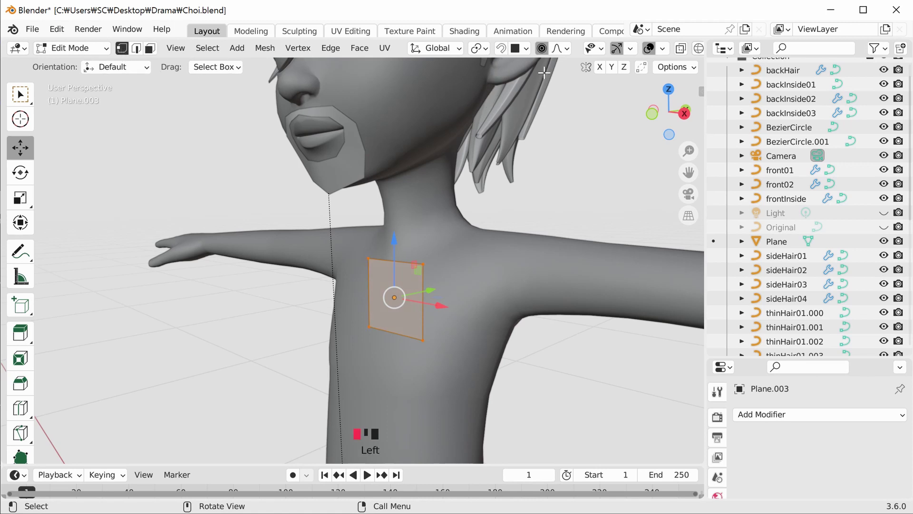
# - Turn on snapping with Face Project as the snap target
pyautogui.click(526, 48)
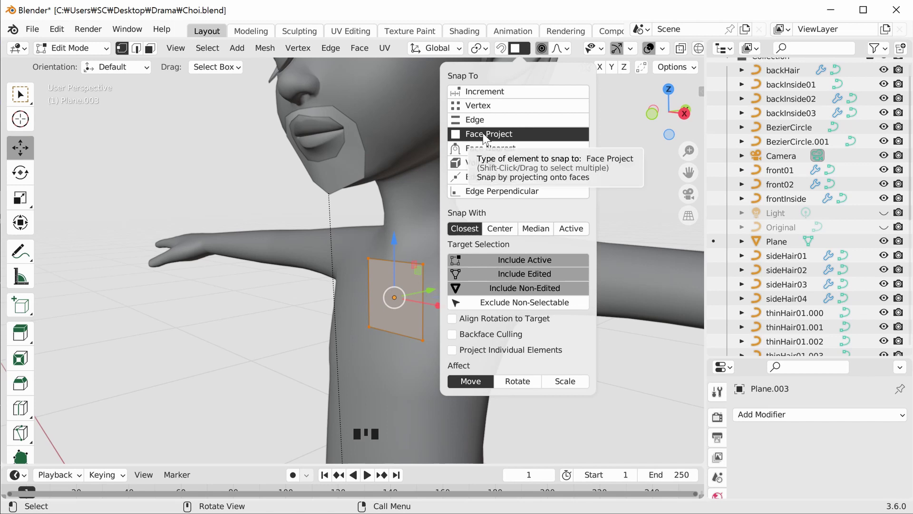
pyautogui.click(502, 47)
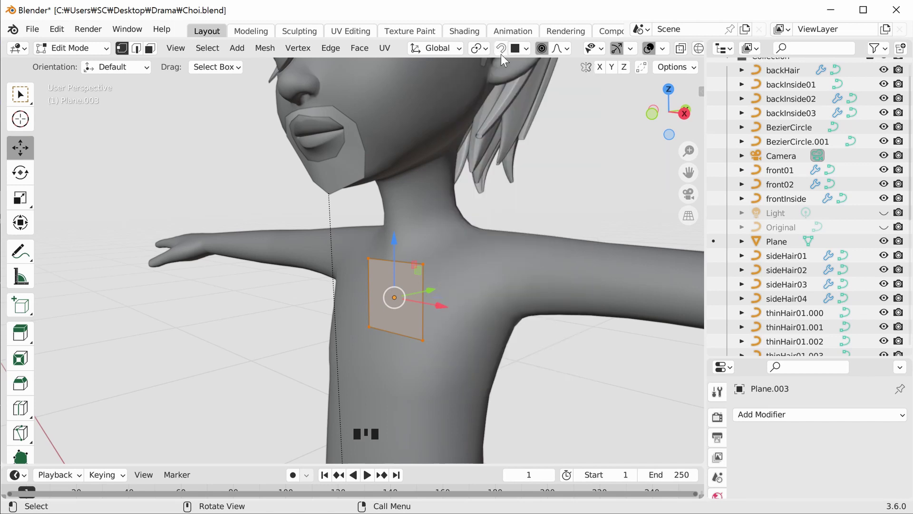
pyautogui.click(502, 47)
# - Move the plane's two upper vertices onto the side of the character's neck
pyautogui.moveTo(464, 275); pyautogui.dragTo(406, 273, button='middle')
pyautogui.click(385, 258)
pyautogui.click(385, 258)
pyautogui.moveTo(385, 257); pyautogui.dragTo(410, 179)
pyautogui.moveTo(470, 231); pyautogui.dragTo(418, 261, button='middle')
pyautogui.click(417, 257)
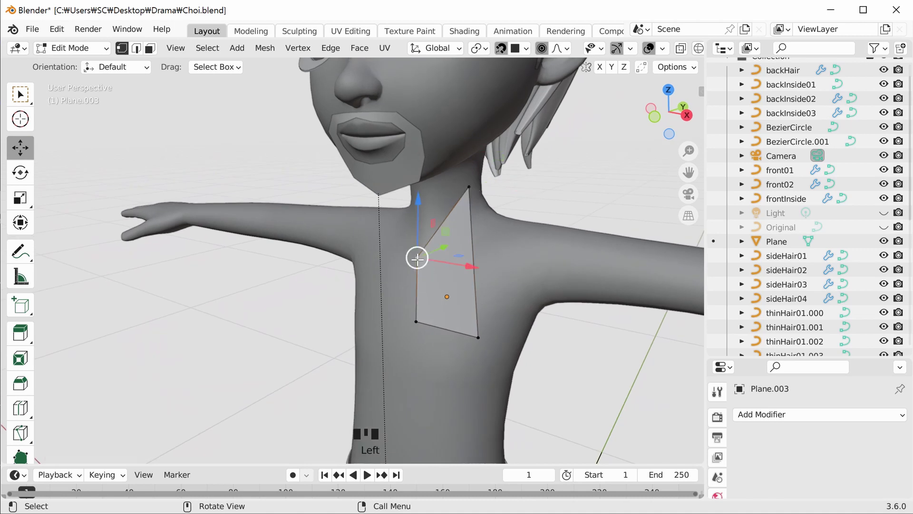
pyautogui.moveTo(418, 258); pyautogui.dragTo(430, 195)
# - Move the plane's two lower vertices up onto the base of the neck beneath the upper ones
pyautogui.click(417, 322)
pyautogui.moveTo(417, 322); pyautogui.dragTo(425, 224)
pyautogui.click(478, 337)
pyautogui.moveTo(478, 337); pyautogui.dragTo(476, 219)
pyautogui.scroll(3, 493, 246)
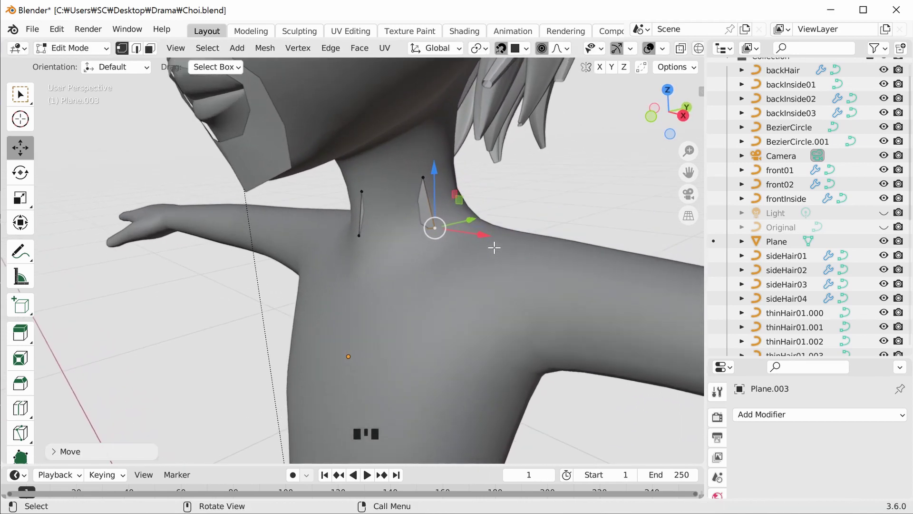
pyautogui.moveTo(489, 252); pyautogui.dragTo(489, 252, button='middle')
pyautogui.moveTo(333, 198); pyautogui.dragTo(430, 135, button='middle')
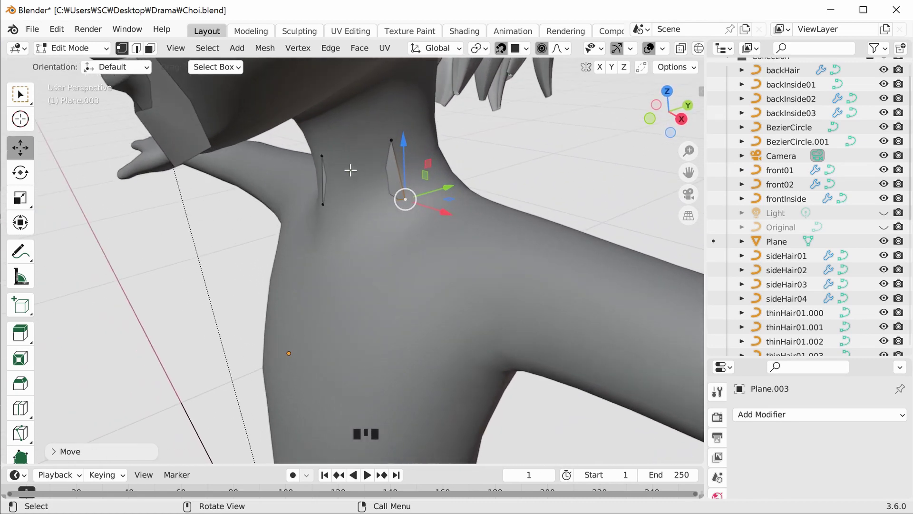
pyautogui.moveTo(362, 179); pyautogui.dragTo(452, 239, button='middle')
pyautogui.moveTo(452, 239); pyautogui.dragTo(445, 241)
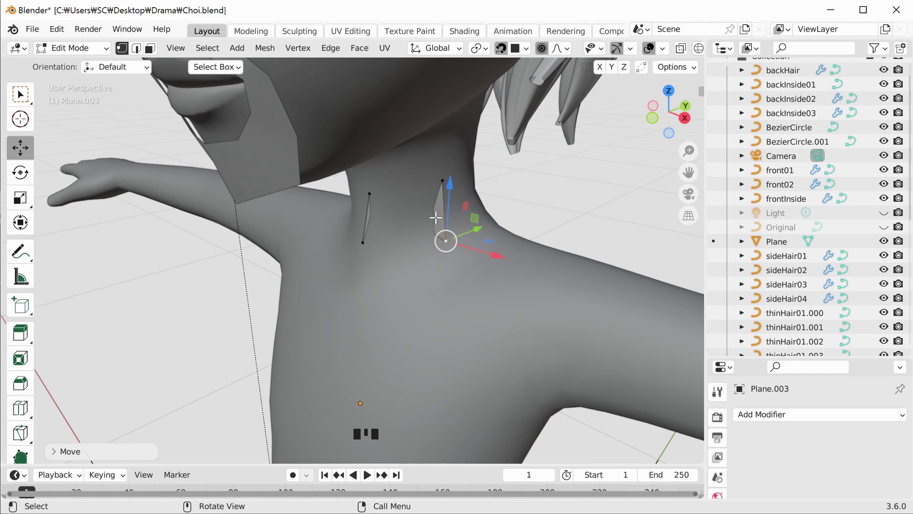
# - Enable In Front in the plane's viewport display settings so it draws over the body
pyautogui.moveTo(748, 360); pyautogui.dragTo(754, 171)
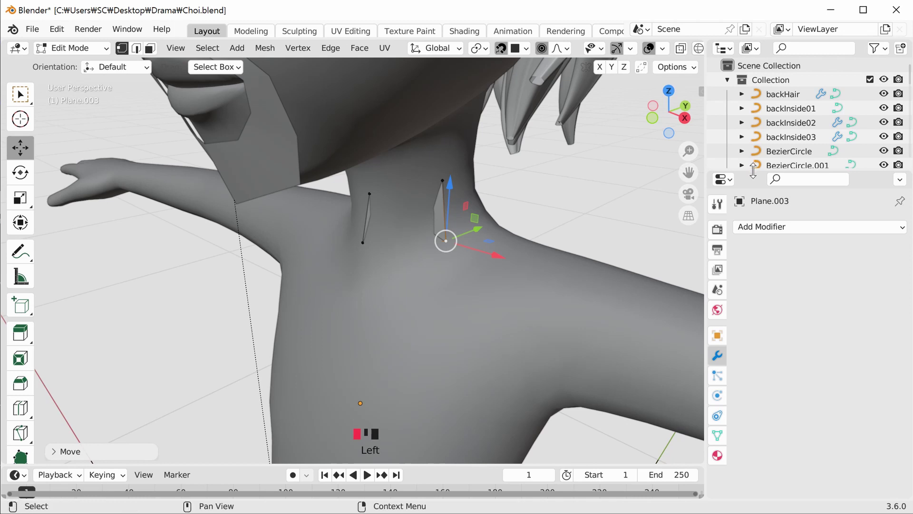
pyautogui.click(719, 336)
pyautogui.scroll(2, 800, 344)
pyautogui.scroll(-7, 792, 355)
pyautogui.scroll(-3, 784, 364)
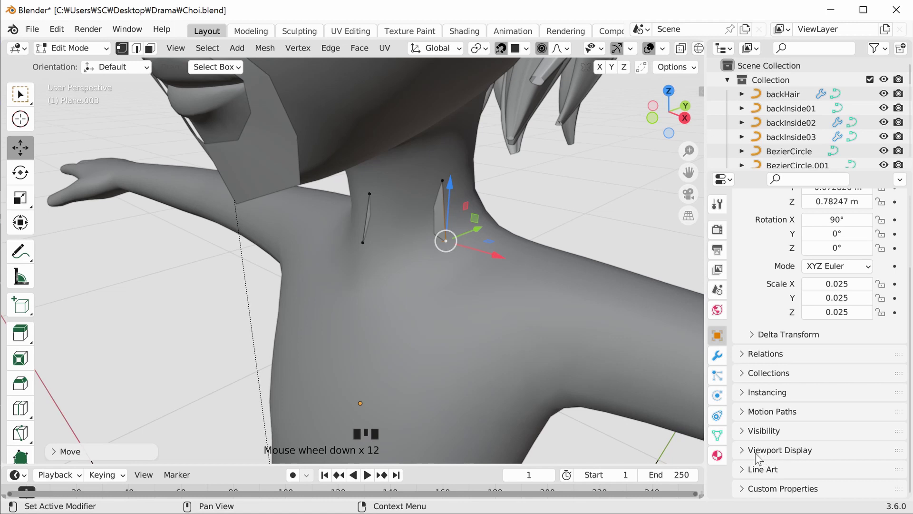
pyautogui.click(742, 451)
pyautogui.scroll(-8, 788, 406)
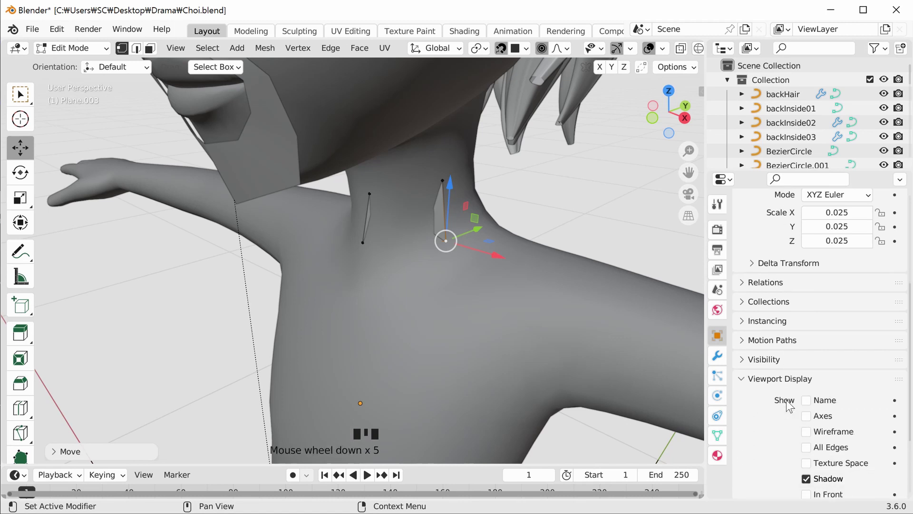
pyautogui.scroll(-1, 794, 413)
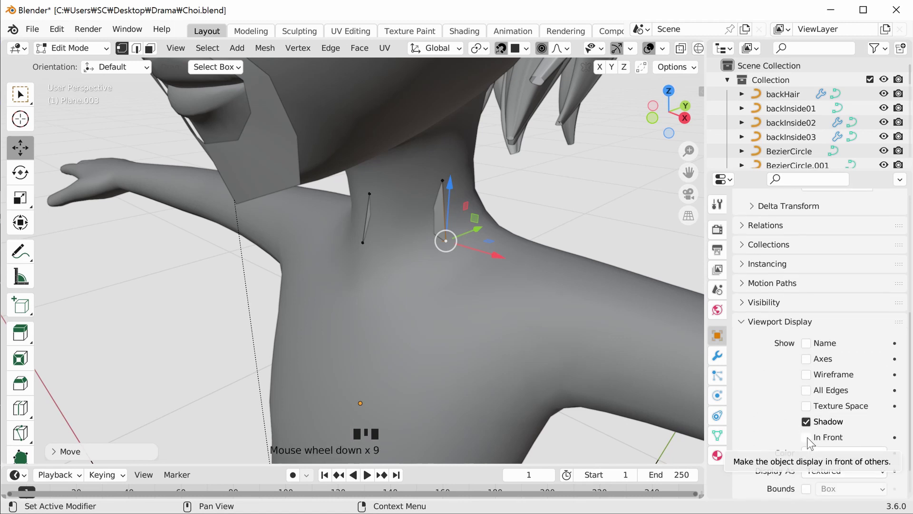
pyautogui.click(807, 438)
# - Reposition the patch's two front vertices and its upper back vertex against the side of the neck
pyautogui.moveTo(457, 216); pyautogui.dragTo(377, 289, button='middle')
pyautogui.click(365, 291)
pyautogui.moveTo(365, 292); pyautogui.dragTo(373, 304)
pyautogui.click(373, 249)
pyautogui.moveTo(373, 248); pyautogui.dragTo(377, 255)
pyautogui.moveTo(378, 255); pyautogui.dragTo(440, 269, button='middle')
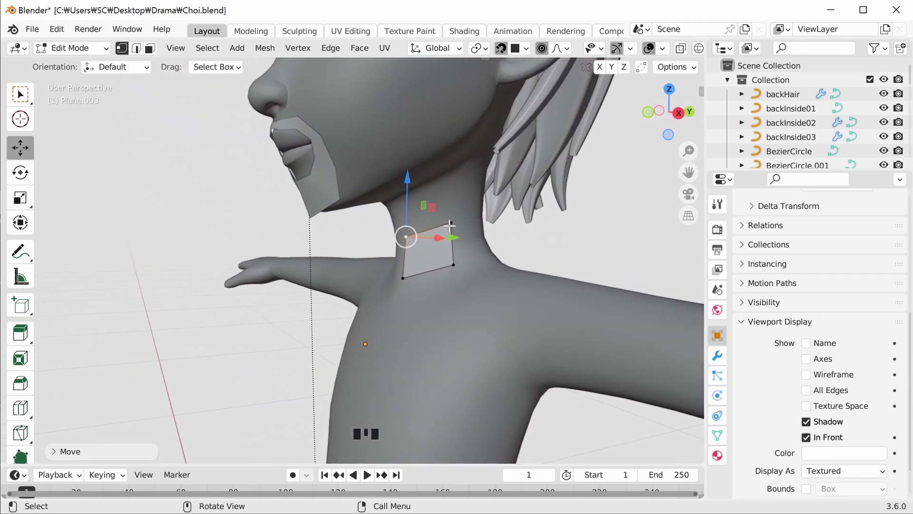
pyautogui.click(450, 223)
pyautogui.moveTo(451, 224); pyautogui.dragTo(451, 266)
# - Fine-tune two corner vertices of the patch so it follows the base of the neck
pyautogui.moveTo(430, 268); pyautogui.dragTo(404, 229, button='middle')
pyautogui.click(406, 231)
pyautogui.moveTo(406, 230); pyautogui.dragTo(442, 234)
pyautogui.click(399, 266)
pyautogui.moveTo(399, 265); pyautogui.dragTo(403, 264)
# - Check the patch from the front and lower its upper vertices to form a narrow quad along the collar line
pyautogui.click(661, 114)
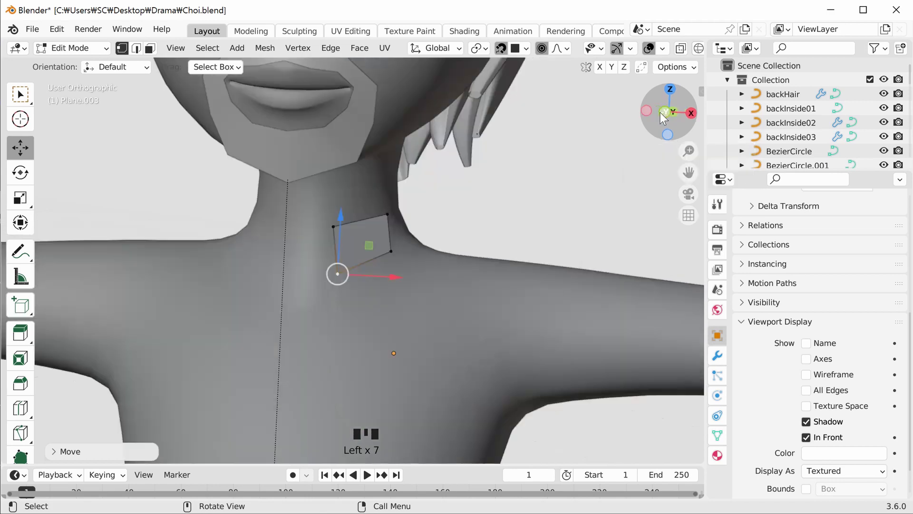
pyautogui.moveTo(355, 284); pyautogui.dragTo(361, 286)
pyautogui.click(347, 238)
pyautogui.moveTo(347, 238); pyautogui.dragTo(346, 251)
pyautogui.click(393, 222)
pyautogui.moveTo(394, 222); pyautogui.dragTo(396, 233)
pyautogui.scroll(-2, 410, 265)
pyautogui.moveTo(669, 112); pyautogui.dragTo(533, 242)
pyautogui.click(544, 213)
pyautogui.moveTo(543, 211); pyautogui.dragTo(531, 218)
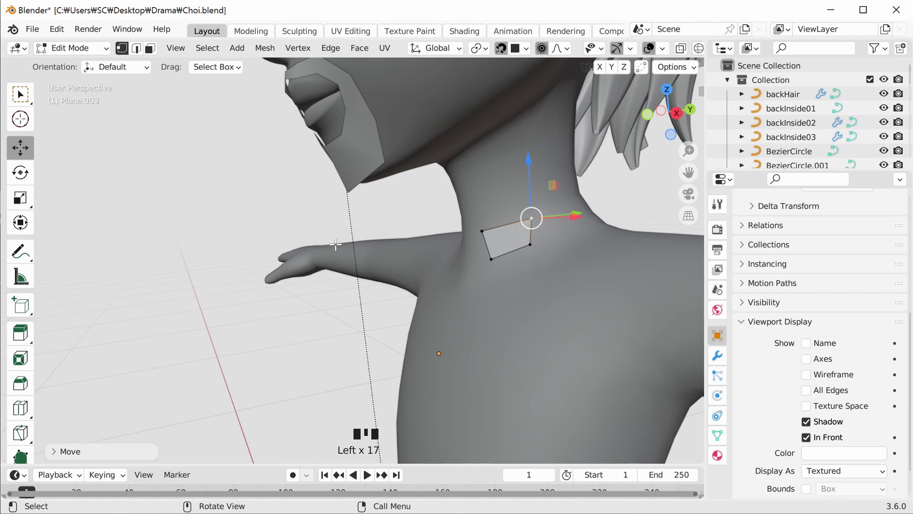
# - With the Poly Build tool, extrude the patch's back edge along the neck and fit the new vertices to the surface
pyautogui.scroll(-4, 14, 300)
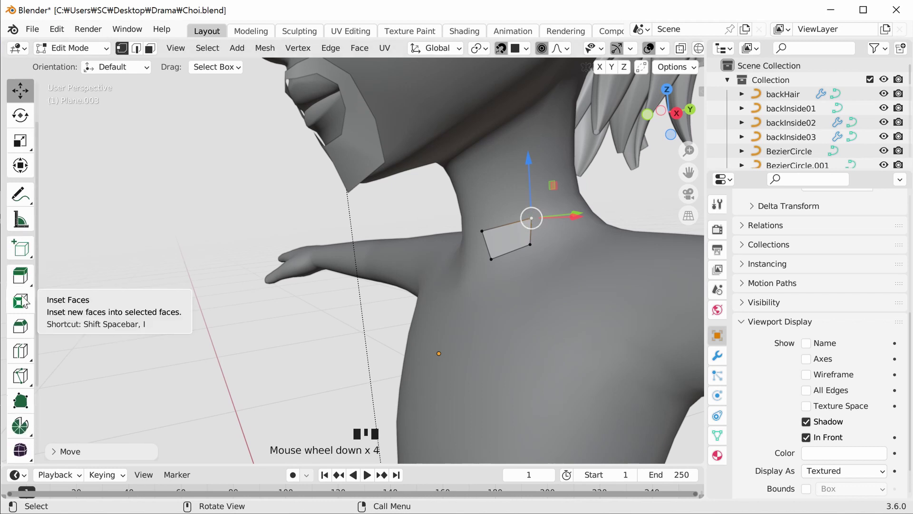
pyautogui.click(21, 402)
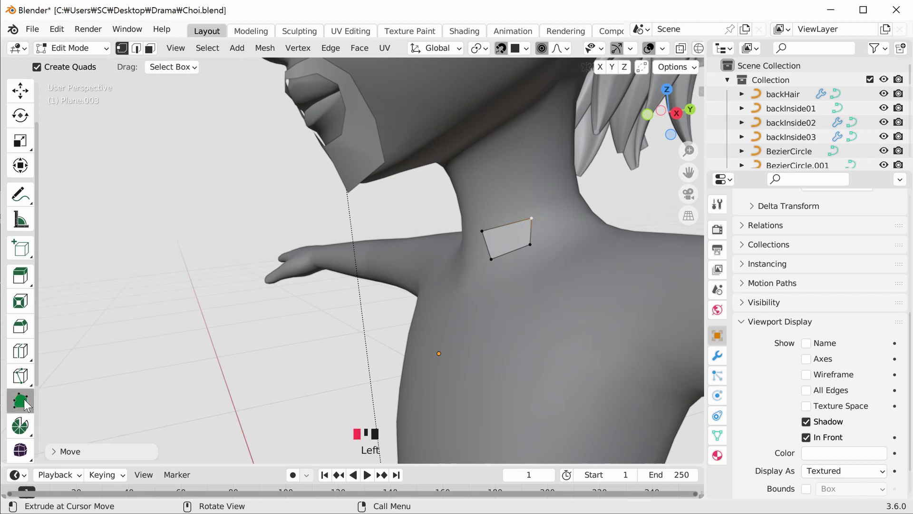
pyautogui.moveTo(482, 259); pyautogui.dragTo(412, 259, button='middle')
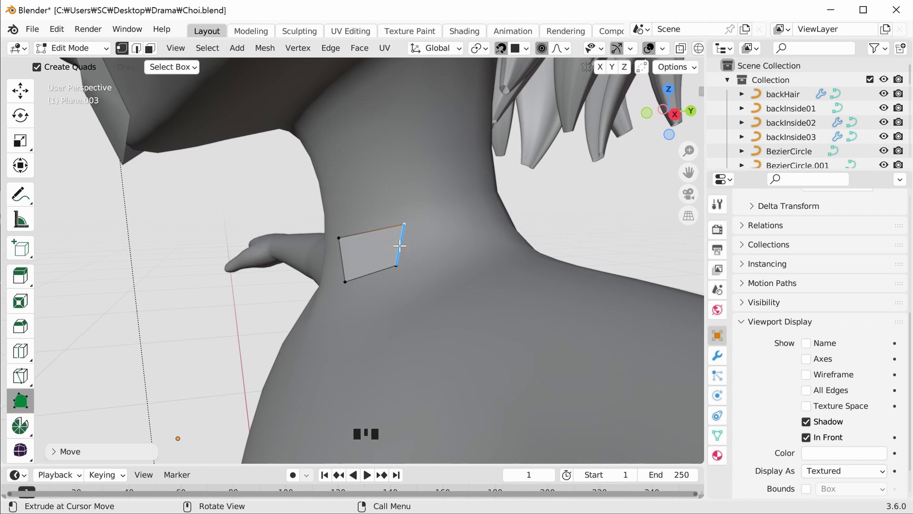
pyautogui.moveTo(400, 245); pyautogui.dragTo(469, 212)
pyautogui.moveTo(469, 212)
pyautogui.mouseDown(button='middle')
pyautogui.moveTo(469, 248)
pyautogui.moveTo(471, 215)
pyautogui.mouseUp(button='middle')
pyautogui.moveTo(471, 216); pyautogui.dragTo(520, 253)
pyautogui.moveTo(473, 243); pyautogui.dragTo(415, 266, button='middle')
pyautogui.moveTo(405, 264); pyautogui.dragTo(410, 263)
# - Extend the quad strip with Poly Build around the side of the neck toward the nape, adjusting its vertices to the surface
pyautogui.moveTo(410, 210); pyautogui.dragTo(465, 246)
pyautogui.moveTo(465, 246); pyautogui.dragTo(460, 285, button='middle')
pyautogui.moveTo(457, 268); pyautogui.dragTo(459, 265)
pyautogui.moveTo(437, 332); pyautogui.dragTo(459, 302)
pyautogui.moveTo(459, 302); pyautogui.dragTo(360, 306, button='middle')
pyautogui.moveTo(374, 312); pyautogui.dragTo(414, 292)
pyautogui.moveTo(412, 323); pyautogui.dragTo(414, 333, button='middle')
pyautogui.moveTo(416, 335); pyautogui.dragTo(422, 333)
pyautogui.moveTo(422, 333); pyautogui.dragTo(437, 305, button='middle')
pyautogui.moveTo(436, 307); pyautogui.dragTo(465, 291)
pyautogui.moveTo(465, 292); pyautogui.dragTo(350, 272, button='middle')
pyautogui.scroll(4, 298, 306)
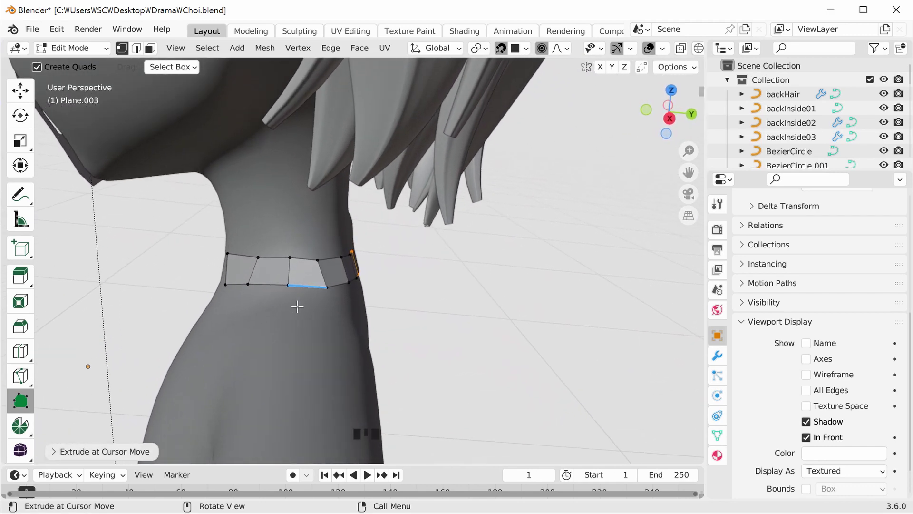
# - Reposition the strip's lower and upper vertices along the side of the neck to even out the quad spacing
pyautogui.moveTo(278, 274); pyautogui.dragTo(279, 277)
pyautogui.moveTo(279, 277); pyautogui.dragTo(283, 253, button='middle')
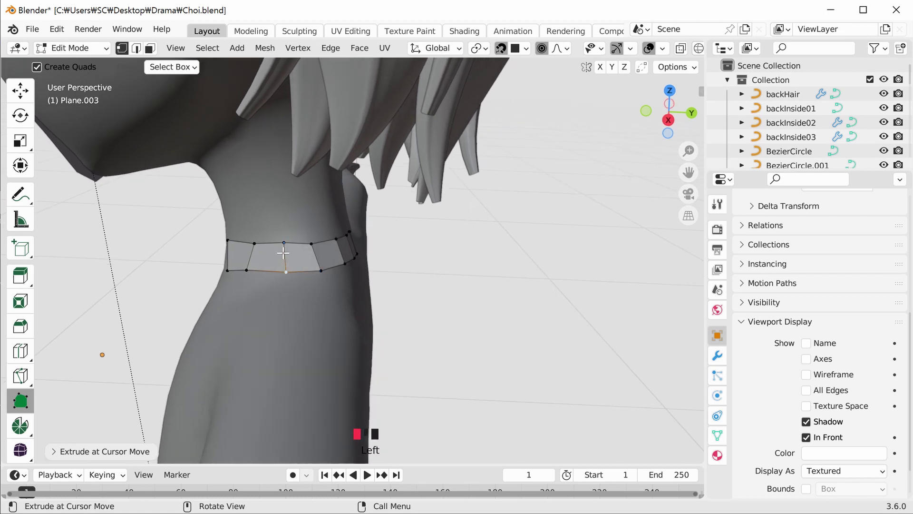
pyautogui.moveTo(284, 244); pyautogui.dragTo(289, 273)
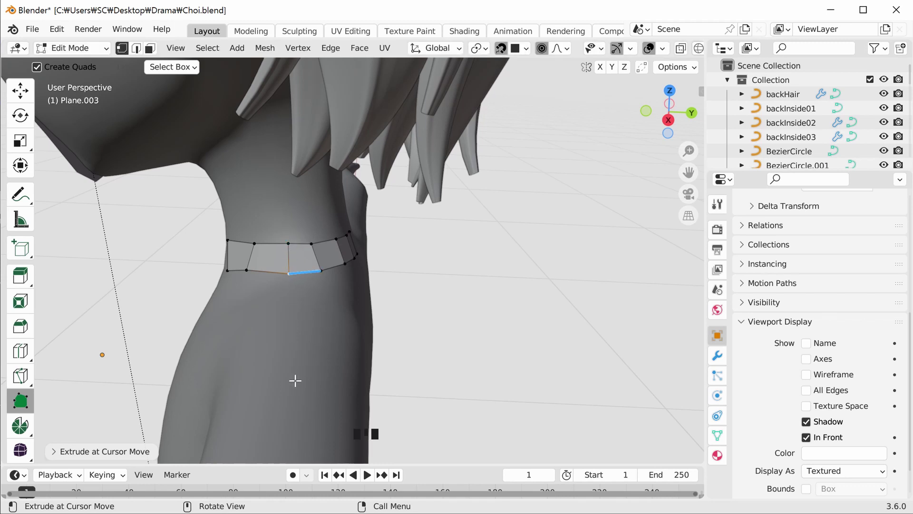
pyautogui.scroll(2, 267, 281)
pyautogui.moveTo(225, 272); pyautogui.dragTo(233, 272)
pyautogui.moveTo(233, 235); pyautogui.dragTo(238, 233)
# - Slide the front and side vertices of the neck strip along the surface to straighten the dividing edges between quads
pyautogui.moveTo(238, 233); pyautogui.dragTo(299, 332, button='middle')
pyautogui.moveTo(299, 330); pyautogui.dragTo(250, 335)
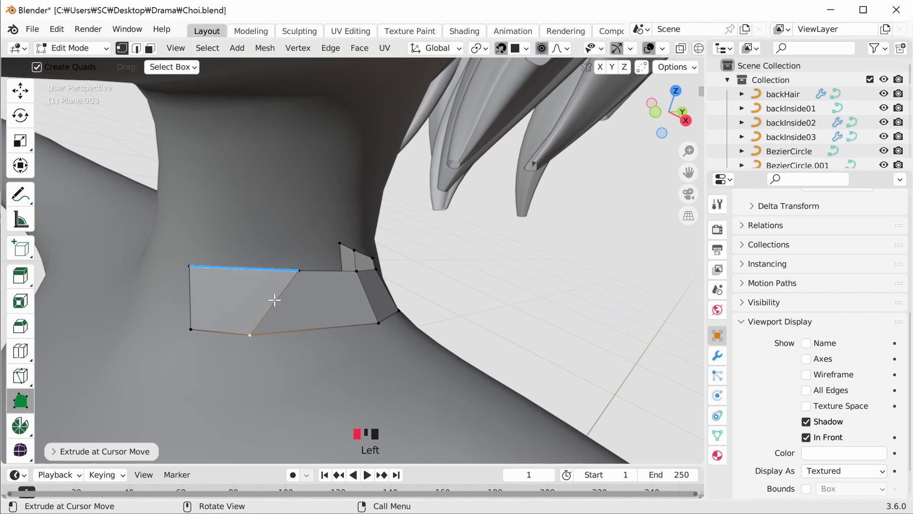
pyautogui.moveTo(298, 270); pyautogui.dragTo(252, 270)
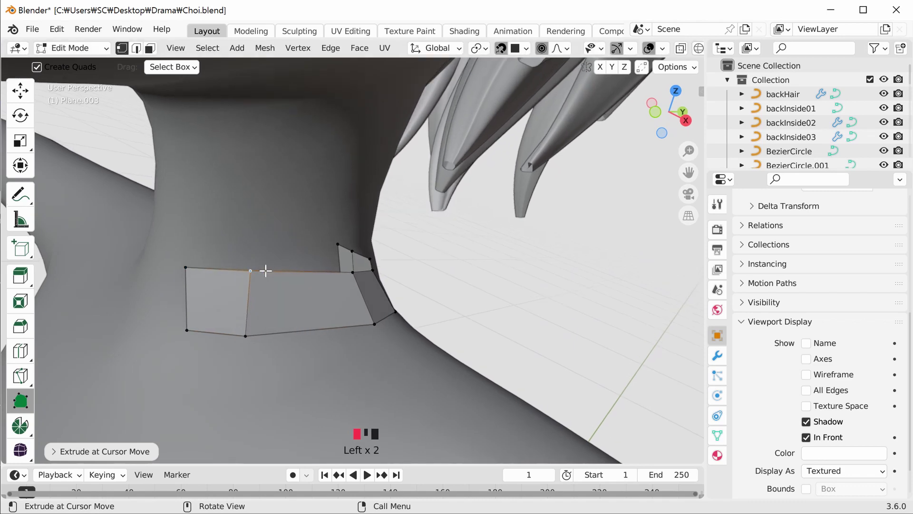
pyautogui.moveTo(252, 270); pyautogui.dragTo(302, 312, button='middle')
pyautogui.moveTo(300, 312); pyautogui.dragTo(261, 310)
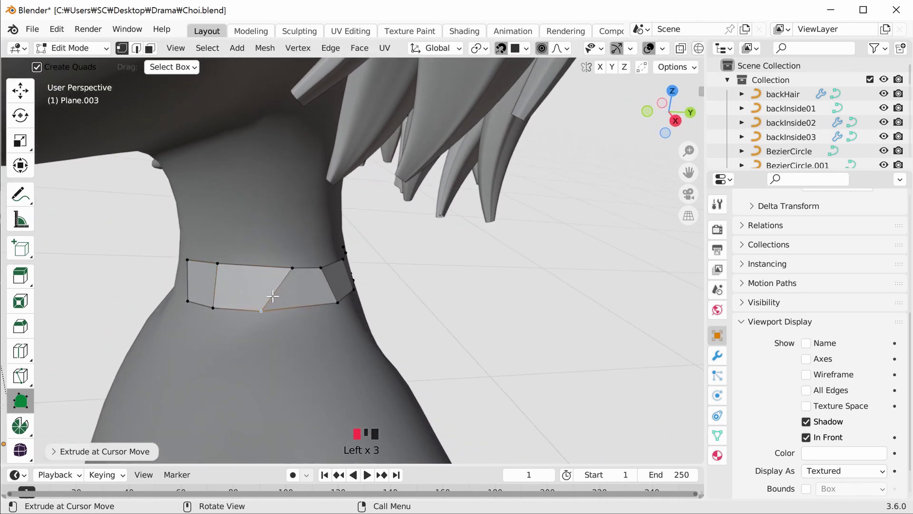
pyautogui.moveTo(294, 269); pyautogui.dragTo(267, 265)
pyautogui.moveTo(267, 265); pyautogui.dragTo(327, 304, button='middle')
pyautogui.moveTo(326, 304); pyautogui.dragTo(309, 304)
pyautogui.moveTo(319, 265); pyautogui.dragTo(309, 267)
# - Shift the paired upper and lower vertices behind the side of the neck so the quads there are evenly wide
pyautogui.moveTo(309, 267); pyautogui.dragTo(335, 262, button='middle')
pyautogui.moveTo(335, 262); pyautogui.dragTo(316, 261)
pyautogui.moveTo(332, 300); pyautogui.dragTo(314, 304)
pyautogui.moveTo(362, 257); pyautogui.dragTo(347, 259)
pyautogui.moveTo(370, 291); pyautogui.dragTo(356, 296)
# - Extrude another quad from the strip's back edge toward the centre of the nape and adjust its vertices with Poly Build
pyautogui.moveTo(430, 307); pyautogui.dragTo(406, 309, button='middle')
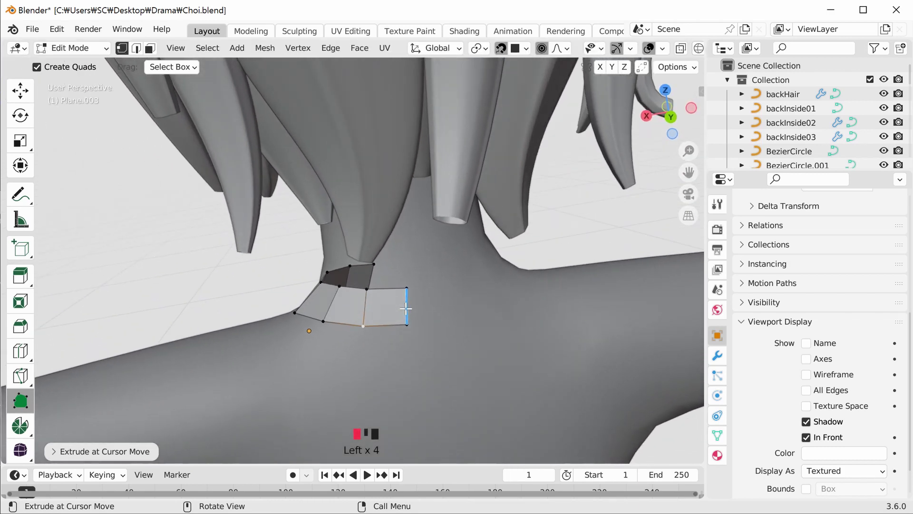
pyautogui.moveTo(406, 309); pyautogui.dragTo(415, 308)
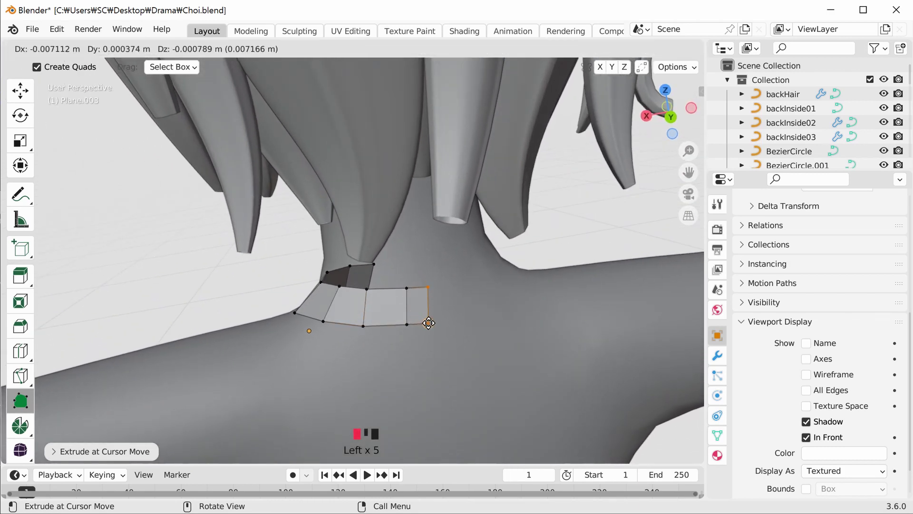
pyautogui.moveTo(429, 323); pyautogui.dragTo(430, 320)
pyautogui.moveTo(432, 318); pyautogui.dragTo(256, 281, button='middle')
pyautogui.moveTo(255, 281); pyautogui.dragTo(276, 282)
# - Duplicate the middle front face of the neck strip and place the copy about 0.06 m away on the shoulder
pyautogui.moveTo(276, 281); pyautogui.dragTo(154, 136, button='middle')
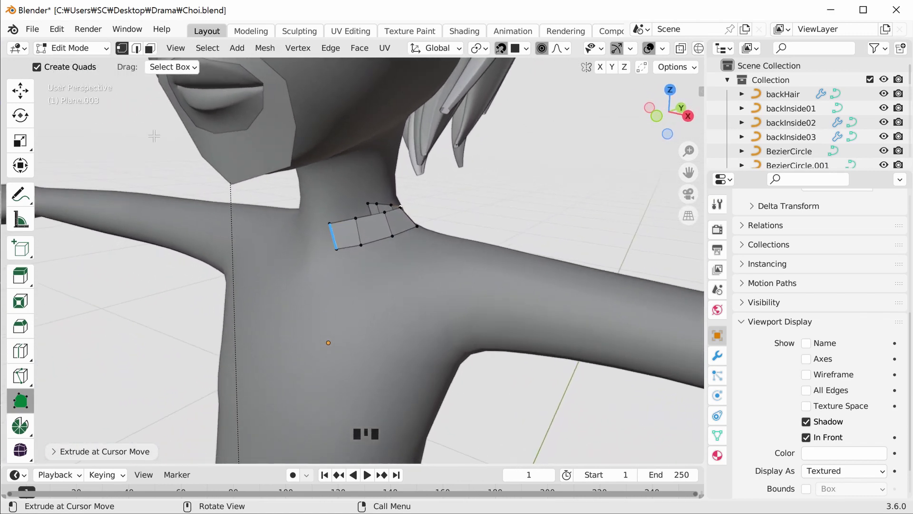
pyautogui.click(20, 90)
pyautogui.moveTo(285, 205); pyautogui.dragTo(285, 152, button='middle')
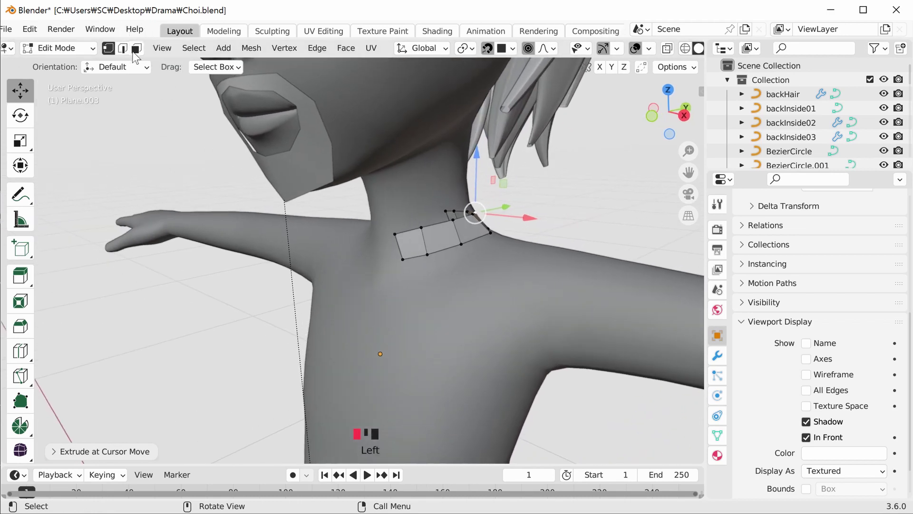
pyautogui.click(137, 50)
pyautogui.moveTo(371, 214); pyautogui.dragTo(454, 312, button='middle')
pyautogui.click(439, 238)
pyautogui.moveTo(413, 258); pyautogui.dragTo(335, 214, button='middle')
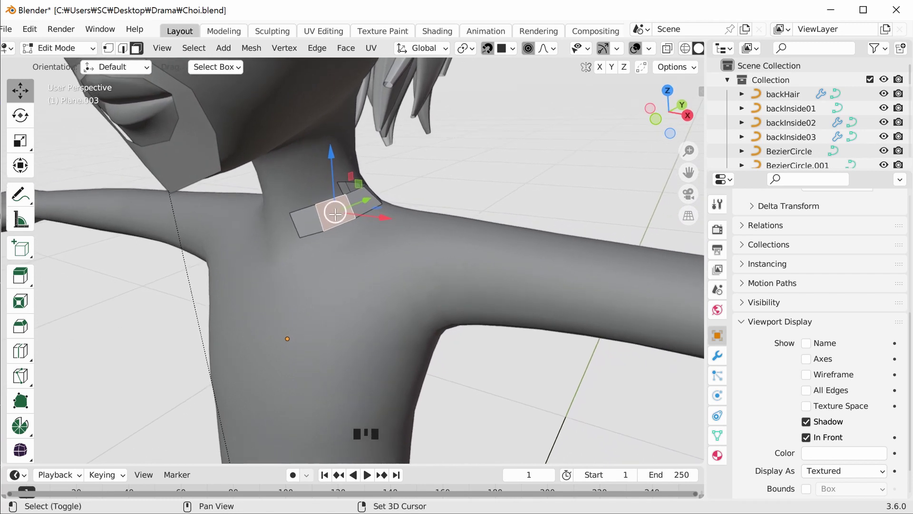
pyautogui.hotkey('shift', 'd')
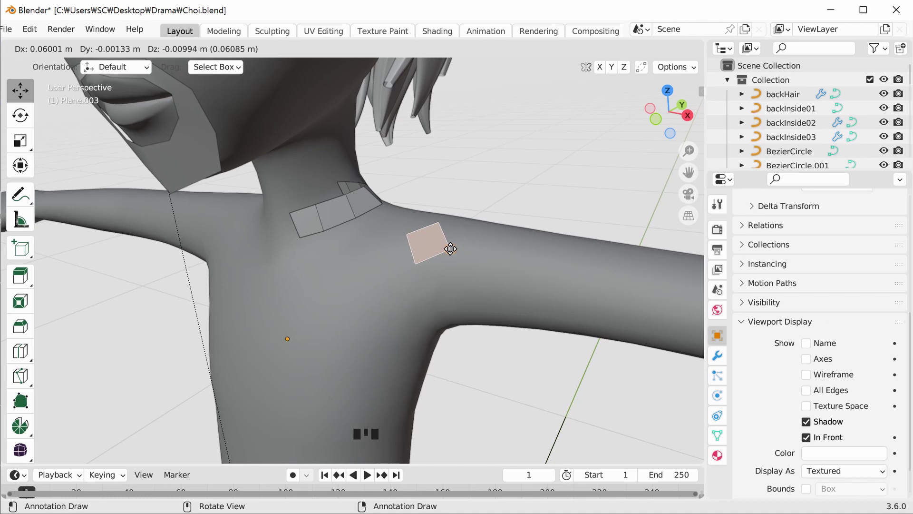
pyautogui.click(450, 248)
pyautogui.moveTo(452, 252); pyautogui.dragTo(352, 247, button='middle')
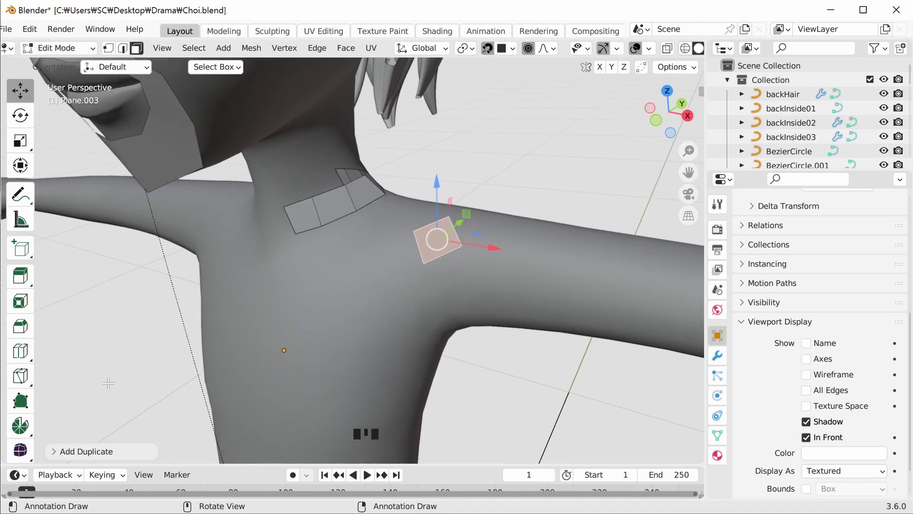
# - With Poly Build, move corner vertices of the duplicated quad to turn it toward the line of the shoulder joint
pyautogui.click(20, 402)
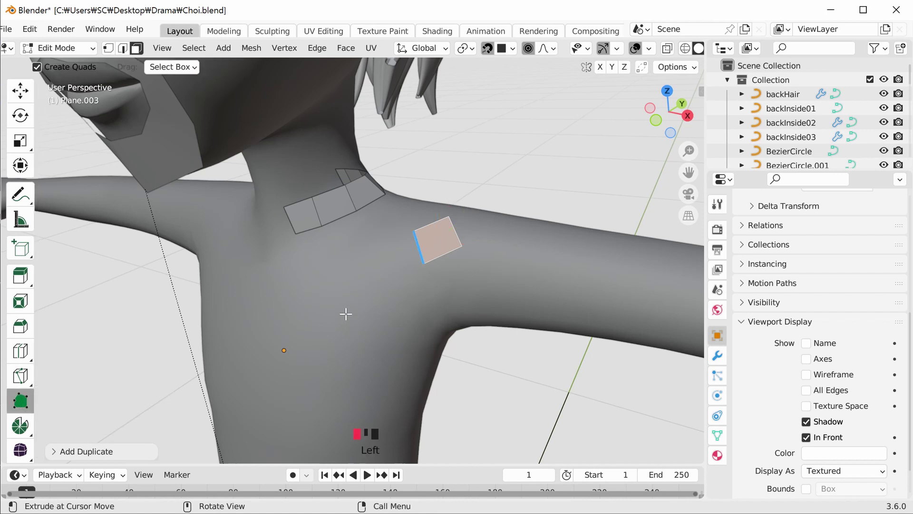
pyautogui.moveTo(416, 241); pyautogui.dragTo(483, 268, button='middle')
pyautogui.moveTo(482, 268); pyautogui.dragTo(486, 269)
pyautogui.moveTo(471, 228); pyautogui.dragTo(453, 252)
pyautogui.moveTo(513, 211); pyautogui.dragTo(477, 225)
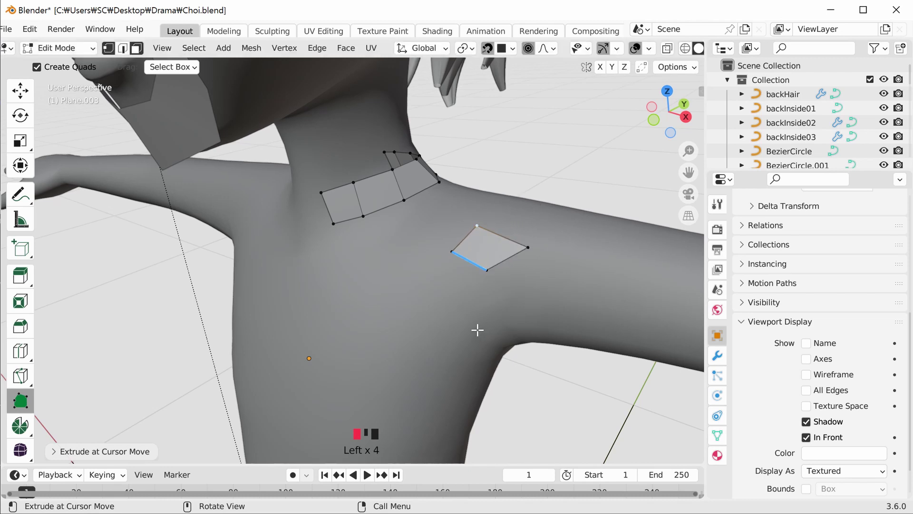
# - Reposition the shoulder quad's corners to form an even rectangle lying across the front of the shoulder
pyautogui.moveTo(477, 315); pyautogui.dragTo(414, 314, button='middle')
pyautogui.scroll(-20, 414, 314)
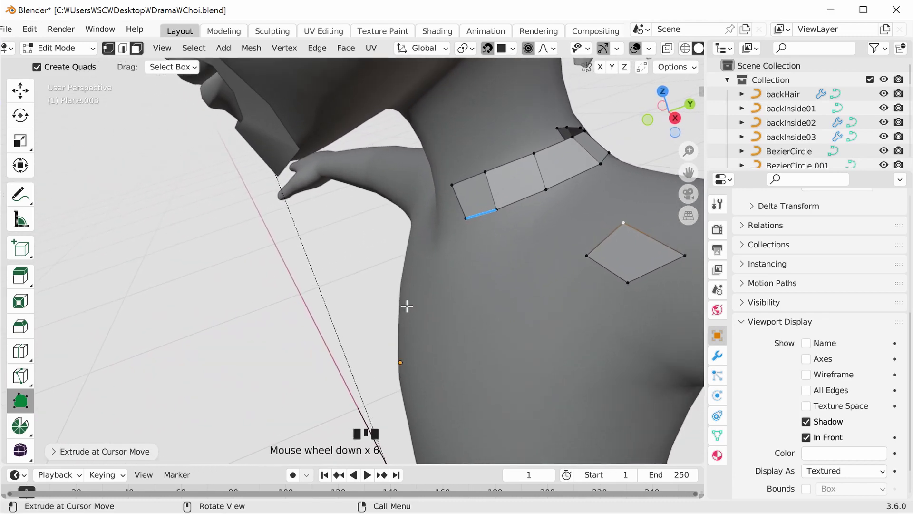
pyautogui.moveTo(443, 290); pyautogui.dragTo(414, 306, button='middle')
pyautogui.moveTo(390, 281); pyautogui.dragTo(436, 279)
pyautogui.moveTo(387, 322); pyautogui.dragTo(438, 313)
pyautogui.moveTo(366, 286); pyautogui.dragTo(392, 282)
pyautogui.moveTo(367, 319); pyautogui.dragTo(391, 315)
# - Extrude quads from the shoulder patch over the top and down the back of the upper arm with Poly Build
pyautogui.moveTo(391, 315); pyautogui.dragTo(355, 184, button='middle')
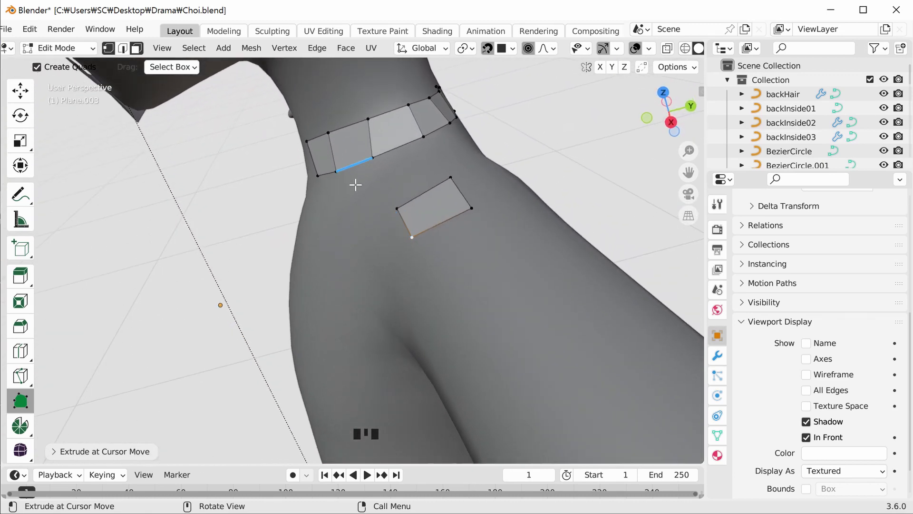
pyautogui.moveTo(392, 222); pyautogui.dragTo(306, 236, button='middle')
pyautogui.moveTo(306, 236); pyautogui.dragTo(261, 289)
pyautogui.moveTo(261, 289); pyautogui.dragTo(585, 206, button='middle')
pyautogui.moveTo(496, 254); pyautogui.dragTo(594, 285)
pyautogui.moveTo(594, 285); pyautogui.dragTo(530, 220, button='middle')
pyautogui.moveTo(531, 204); pyautogui.dragTo(533, 294)
pyautogui.moveTo(533, 294); pyautogui.dragTo(469, 196, button='middle')
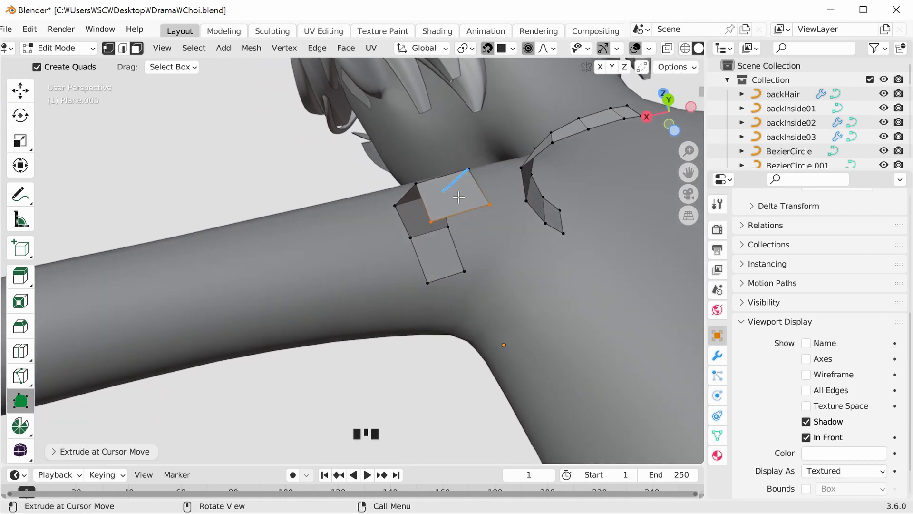
pyautogui.moveTo(465, 215); pyautogui.dragTo(469, 303)
# - Continue the armhole strip toward the armpit with another quad, undoing a stray extrusion from the neck strip
pyautogui.moveTo(469, 303); pyautogui.dragTo(417, 263, button='middle')
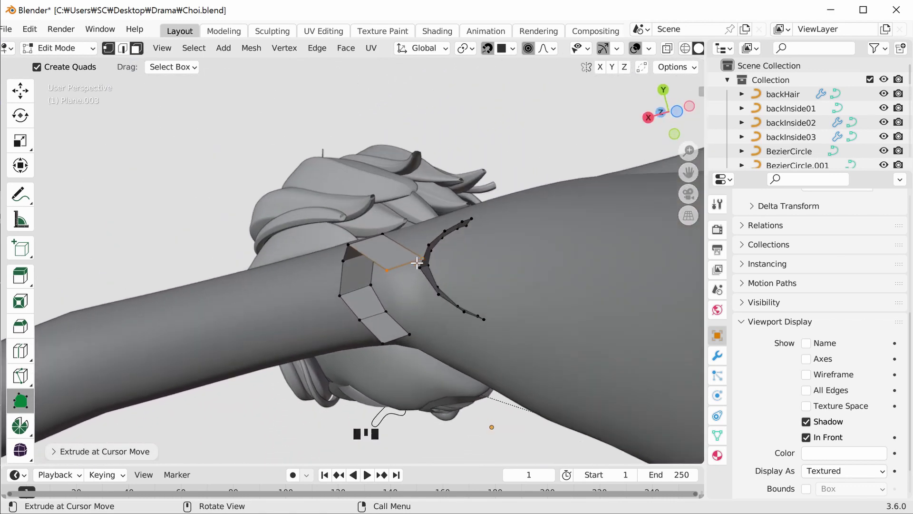
pyautogui.moveTo(410, 263); pyautogui.dragTo(413, 301)
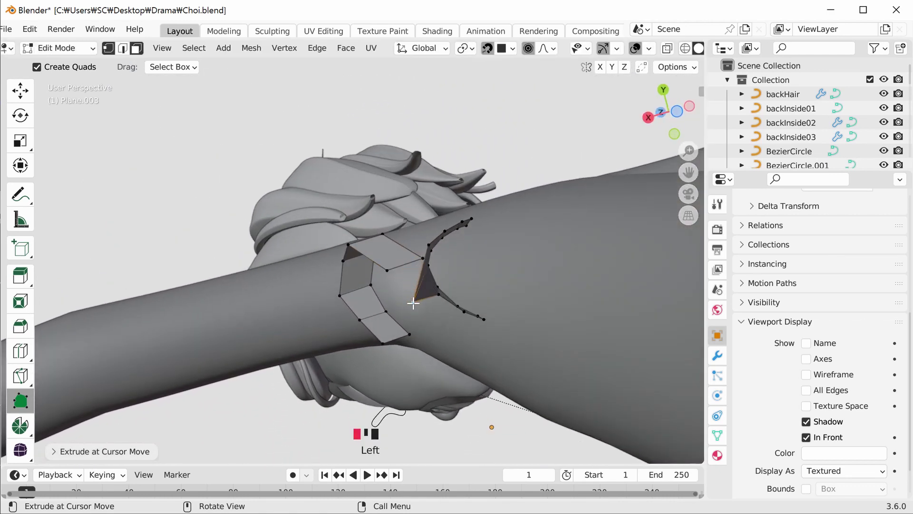
pyautogui.hotkey('ctrl', 'z')
pyautogui.moveTo(402, 265); pyautogui.dragTo(405, 321)
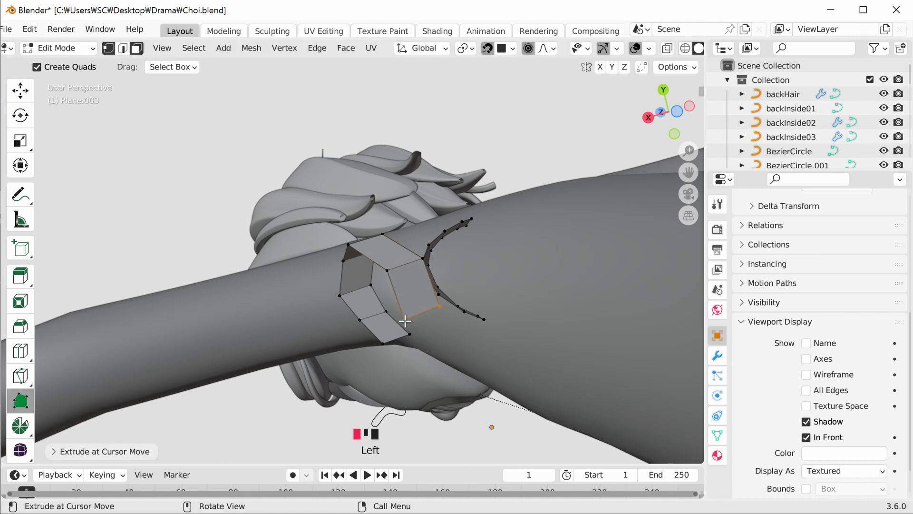
pyautogui.moveTo(407, 322); pyautogui.dragTo(395, 353, button='middle')
pyautogui.moveTo(379, 353); pyautogui.dragTo(392, 306)
pyautogui.moveTo(398, 312); pyautogui.dragTo(342, 273, button='middle')
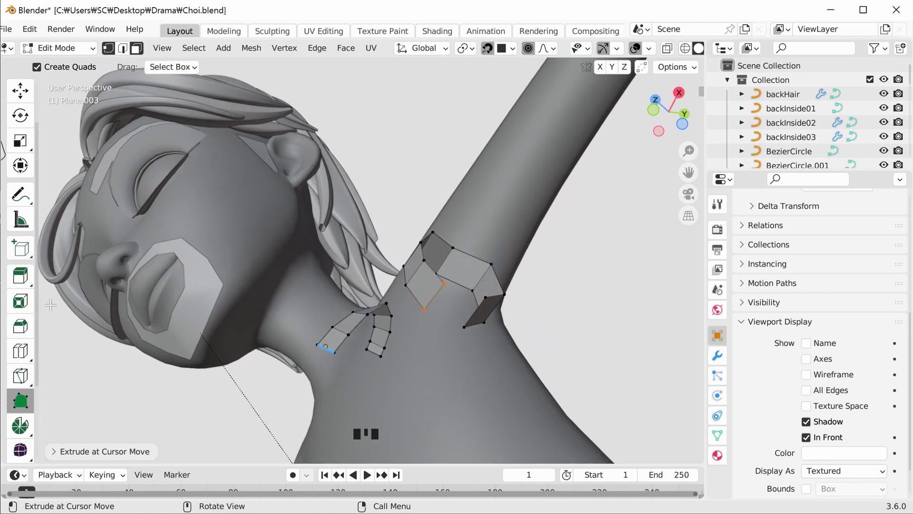
# - Select the two open end edges of the armhole strip and fill a face between them under the armpit
pyautogui.click(20, 90)
pyautogui.moveTo(286, 143); pyautogui.dragTo(333, 138, button='middle')
pyautogui.click(123, 48)
pyautogui.moveTo(485, 257); pyautogui.dragTo(500, 264, button='middle')
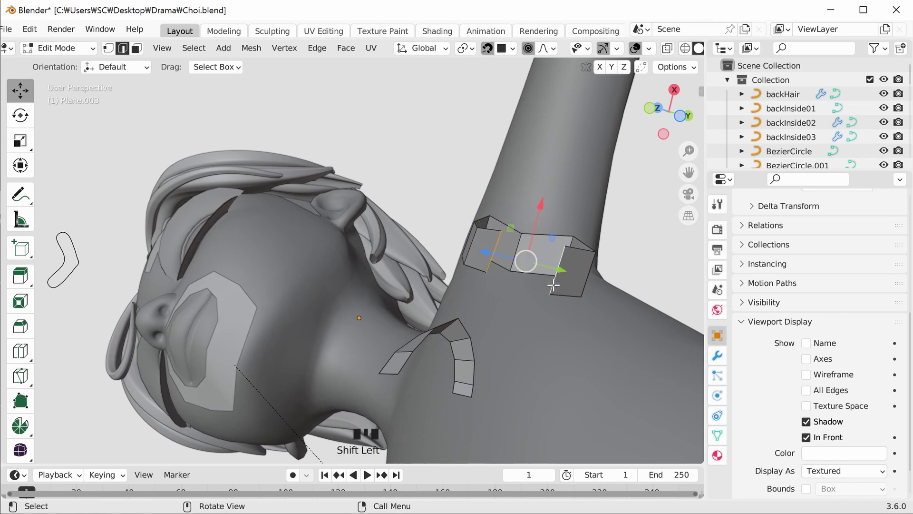
pyautogui.press('f')
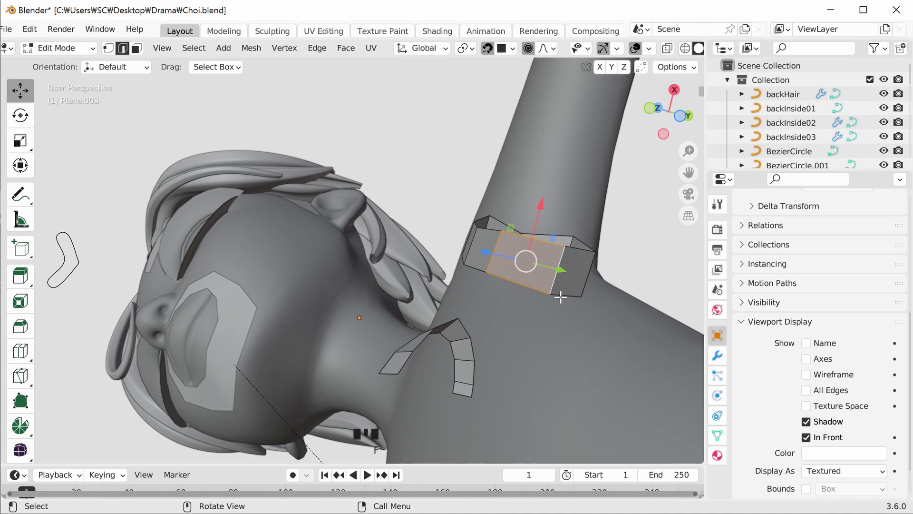
pyautogui.scroll(-2, 501, 251)
pyautogui.scroll(3, 501, 251)
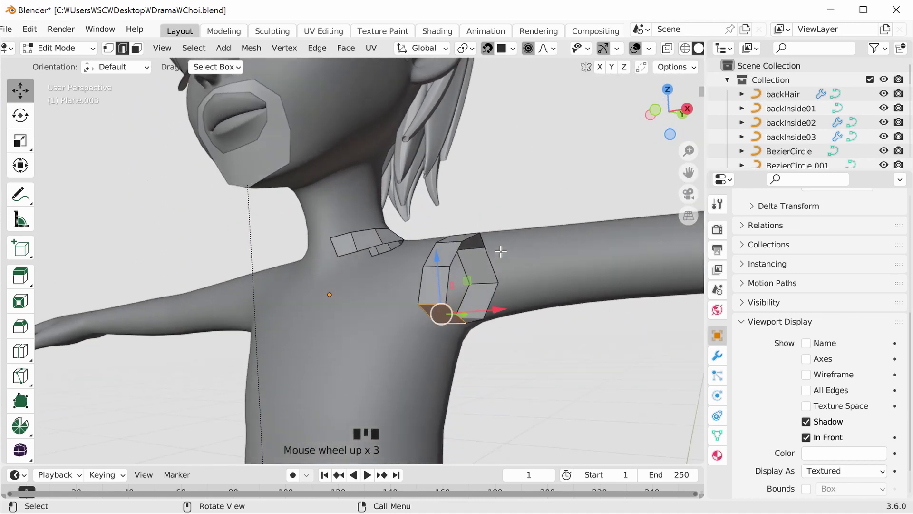
# - Adjust the armhole loop's vertices with Poly Build so its front quads follow the shoulder and armpit evenly
pyautogui.moveTo(501, 251); pyautogui.dragTo(10, 416, button='middle')
pyautogui.click(21, 402)
pyautogui.moveTo(222, 328); pyautogui.dragTo(465, 220, button='middle')
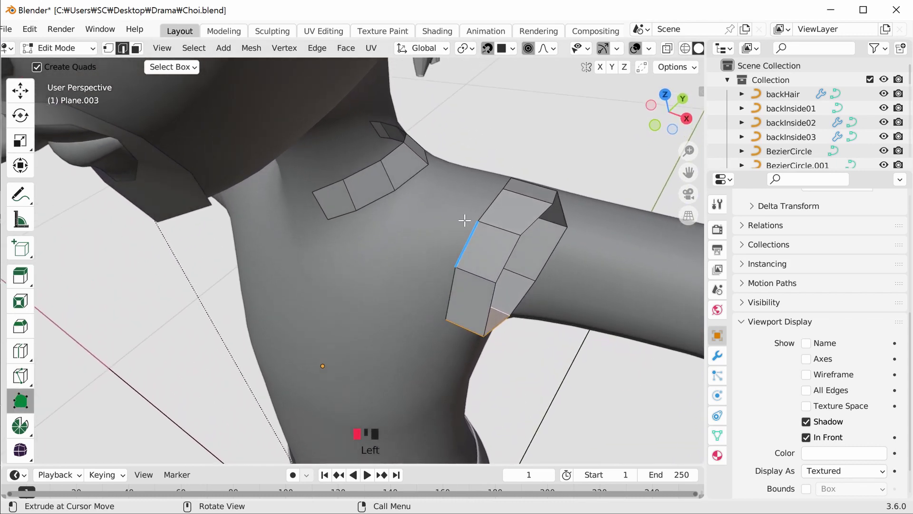
pyautogui.click(478, 221)
pyautogui.click(458, 266)
pyautogui.moveTo(459, 266); pyautogui.dragTo(414, 253, button='middle')
pyautogui.moveTo(410, 222); pyautogui.dragTo(328, 312, button='middle')
pyautogui.moveTo(329, 311); pyautogui.dragTo(347, 295)
pyautogui.moveTo(347, 295); pyautogui.dragTo(381, 265, button='middle')
pyautogui.moveTo(381, 264); pyautogui.dragTo(368, 251)
pyautogui.moveTo(368, 251); pyautogui.dragTo(352, 243, button='middle')
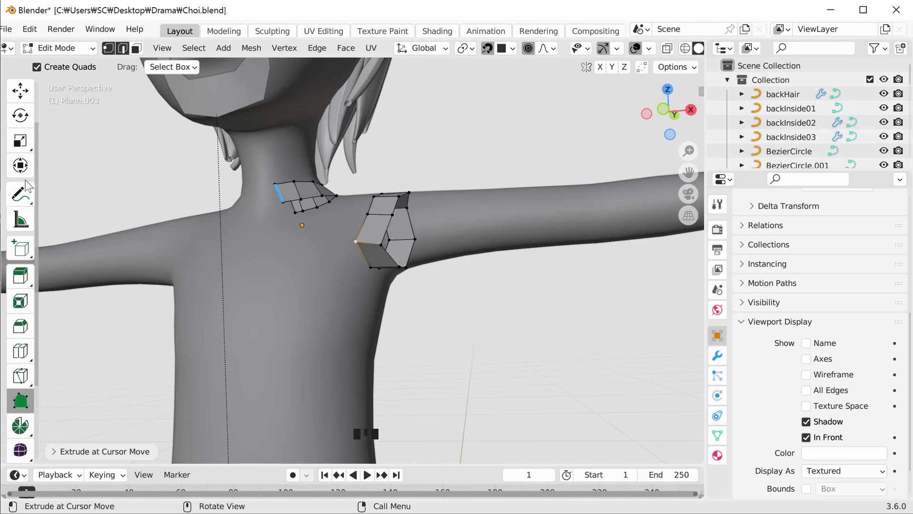
# - Duplicate a front face of the armhole loop and place the copy on the chest near the body's centre line
pyautogui.click(20, 91)
pyautogui.click(137, 49)
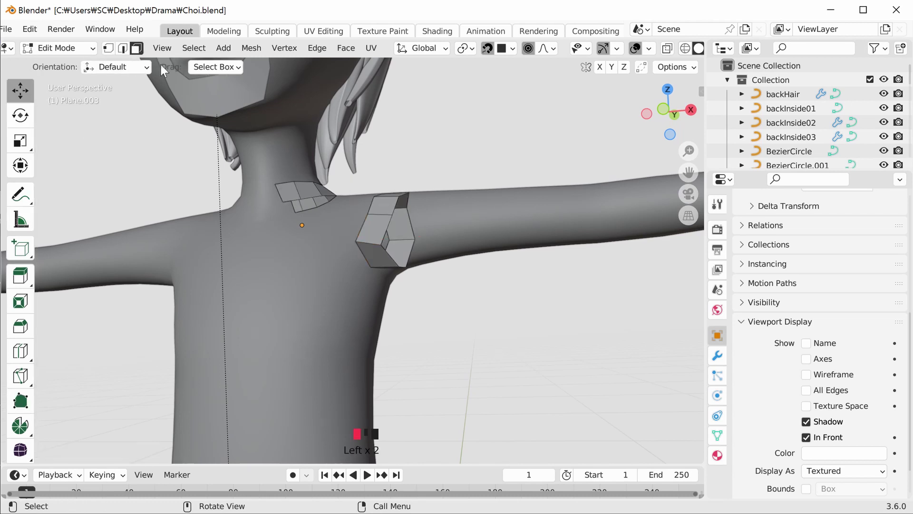
pyautogui.click(376, 229)
pyautogui.moveTo(376, 229); pyautogui.dragTo(389, 235, button='middle')
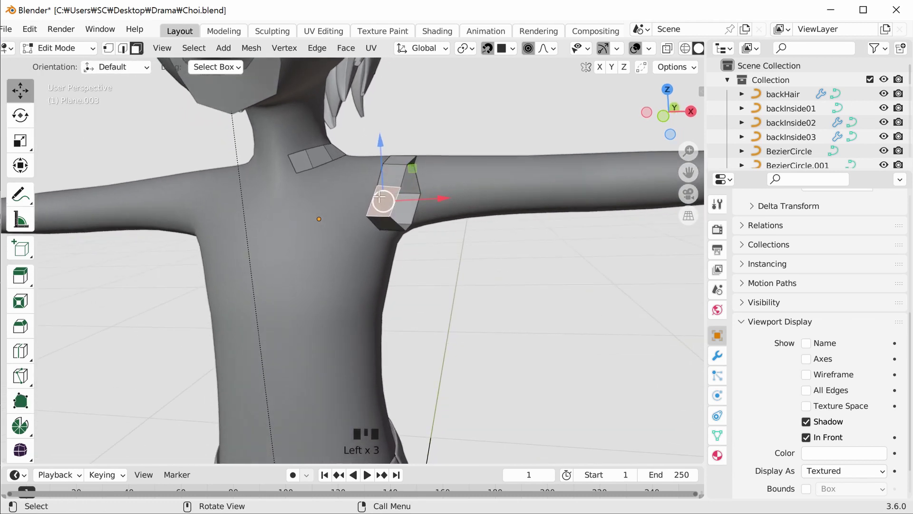
pyautogui.hotkey('shift', 'd')
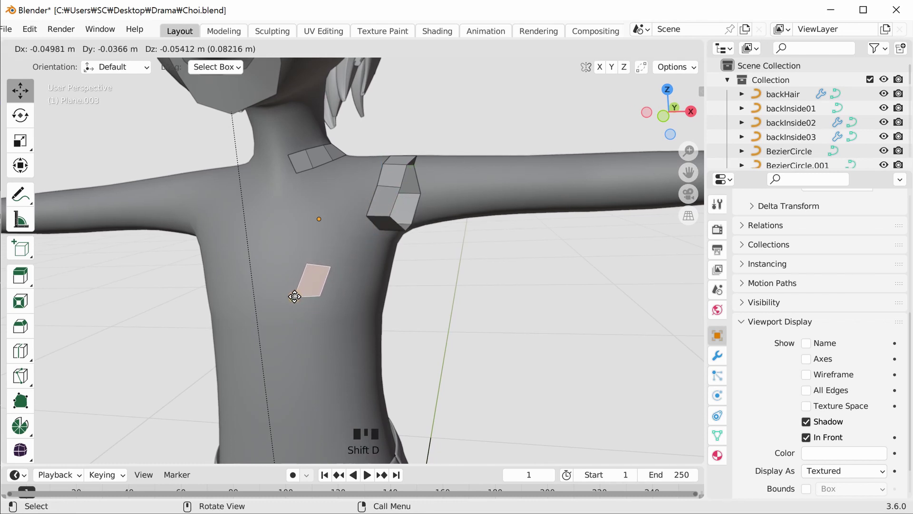
pyautogui.click(293, 294)
pyautogui.moveTo(293, 294); pyautogui.dragTo(396, 296, button='middle')
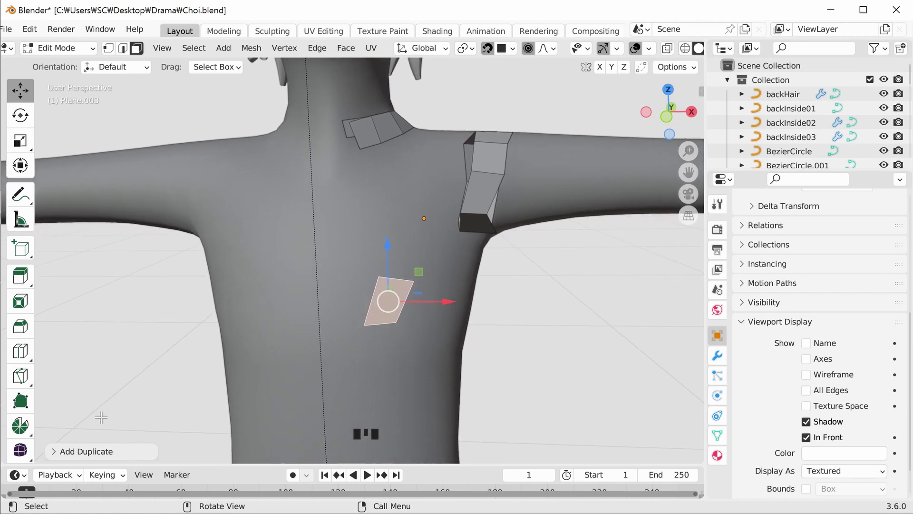
# - Reshape the chest quad into an upright rectangle beside the centre line with Poly Build, aligning its corners in front view
pyautogui.click(21, 402)
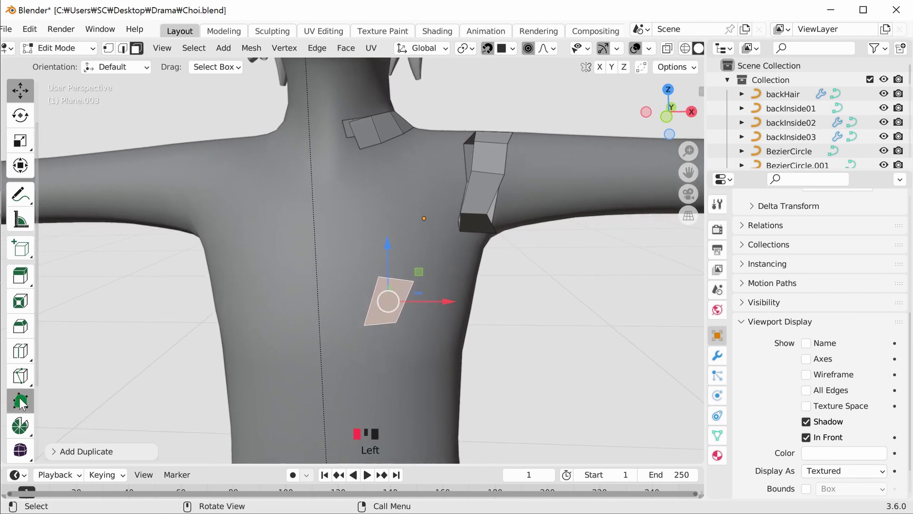
pyautogui.moveTo(378, 276); pyautogui.dragTo(335, 278)
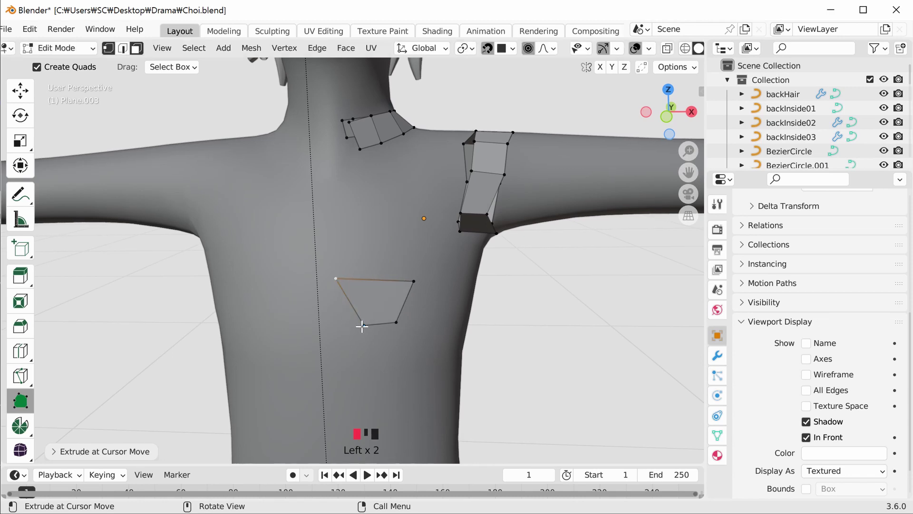
pyautogui.moveTo(361, 326); pyautogui.dragTo(339, 329)
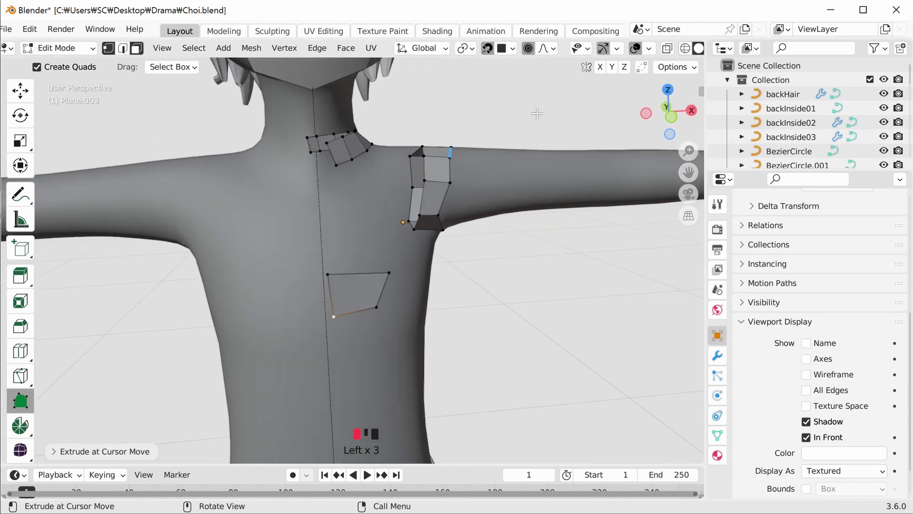
pyautogui.click(663, 113)
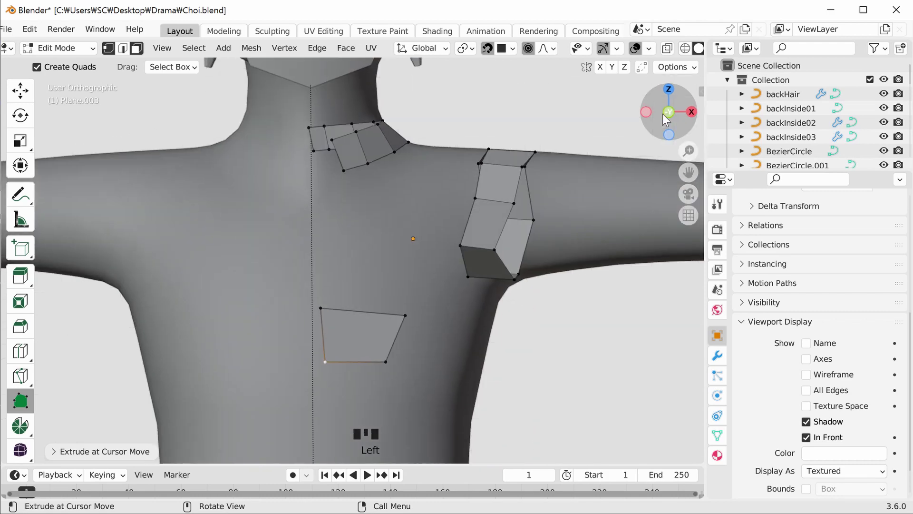
pyautogui.moveTo(366, 306); pyautogui.dragTo(370, 307)
pyautogui.click(370, 361)
pyautogui.moveTo(450, 315); pyautogui.dragTo(429, 308)
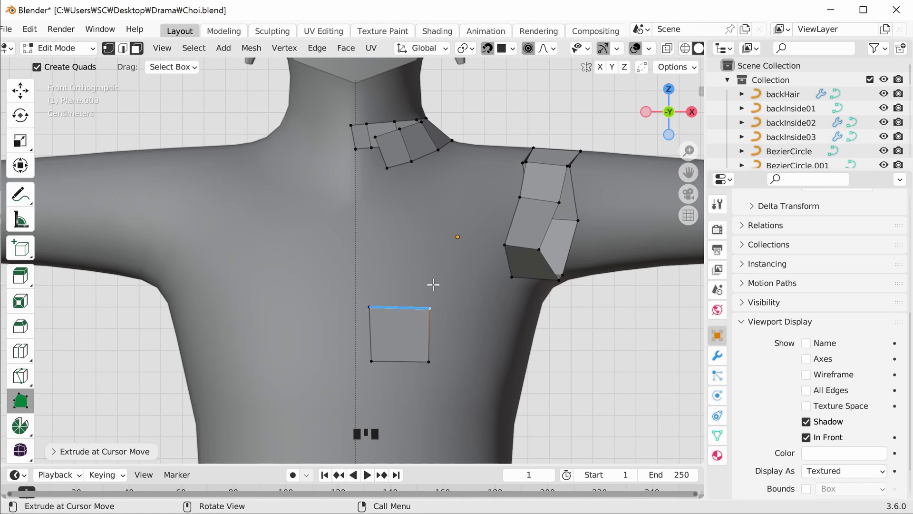
# - Extrude two more quads from the chest quad's outer edge, extending the strip toward the side below the armpit
pyautogui.scroll(-2, 452, 308)
pyautogui.moveTo(373, 321); pyautogui.dragTo(405, 333)
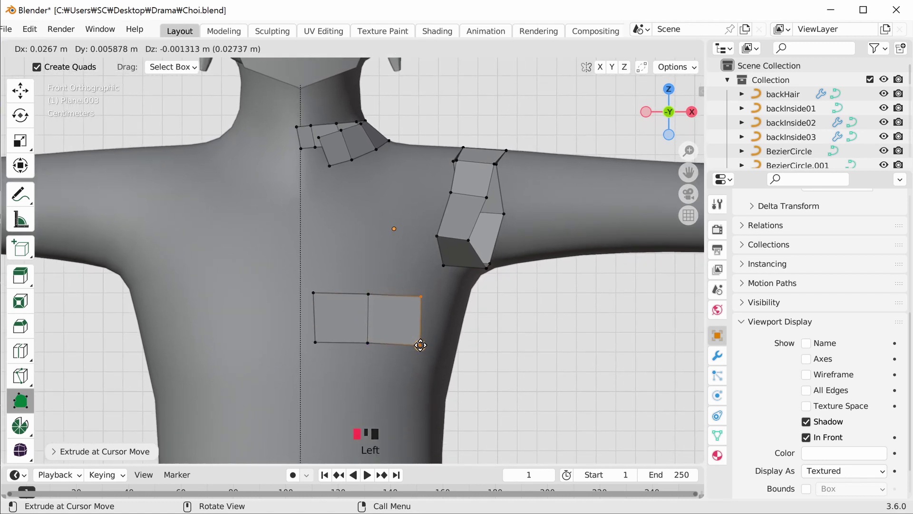
pyautogui.moveTo(420, 345); pyautogui.dragTo(420, 345)
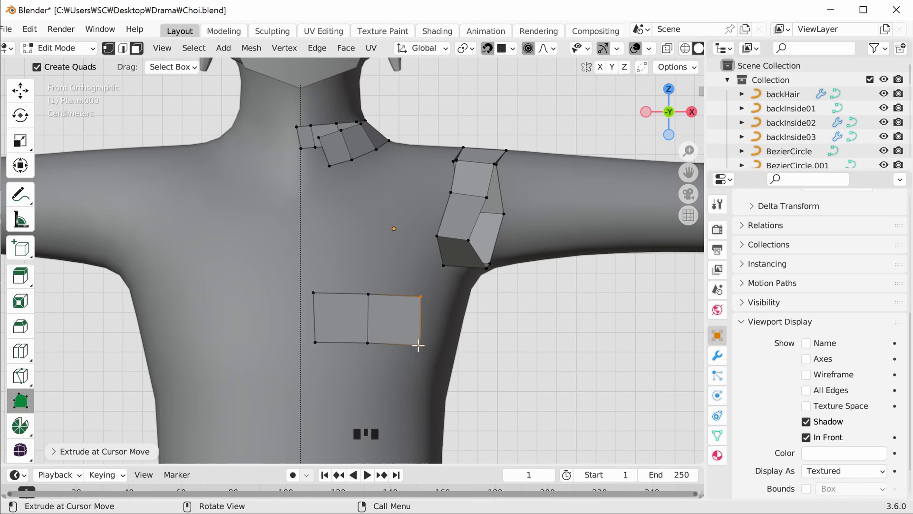
pyautogui.moveTo(418, 346); pyautogui.dragTo(416, 302, button='middle')
pyautogui.moveTo(402, 300); pyautogui.dragTo(489, 326)
pyautogui.moveTo(489, 325); pyautogui.dragTo(399, 284, button='middle')
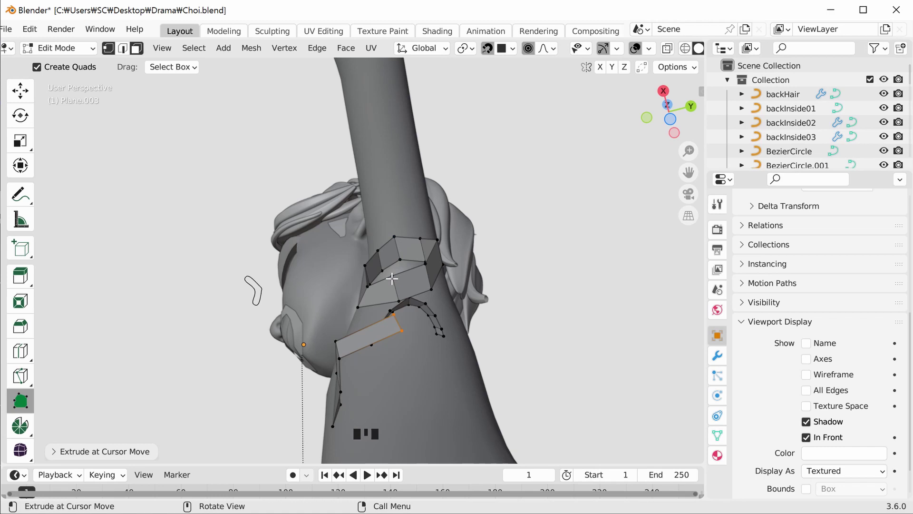
# - Adjust the armhole loop's underarm vertices with Poly Build to even out the faces beneath the arm
pyautogui.moveTo(392, 276); pyautogui.dragTo(404, 271)
pyautogui.moveTo(404, 271); pyautogui.dragTo(435, 295, button='middle')
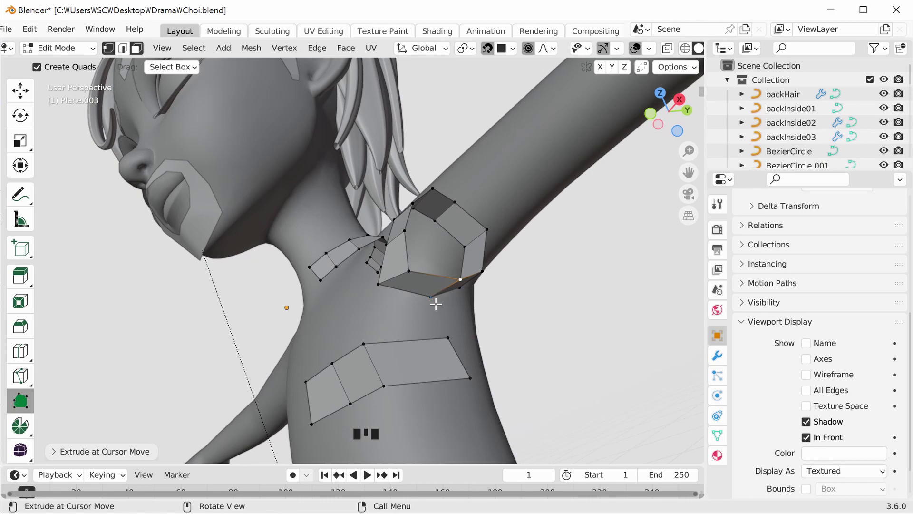
pyautogui.moveTo(433, 299); pyautogui.dragTo(436, 310)
pyautogui.moveTo(459, 279)
pyautogui.mouseDown(button='middle')
pyautogui.moveTo(459, 306)
pyautogui.moveTo(455, 292)
pyautogui.mouseUp(button='middle')
pyautogui.moveTo(454, 292); pyautogui.dragTo(453, 290)
pyautogui.moveTo(455, 294); pyautogui.dragTo(454, 333, button='middle')
pyautogui.moveTo(446, 288); pyautogui.dragTo(460, 287)
# - Reposition the chest strip's outer end and the armhole loop's lowest vertex to fit the side of the body
pyautogui.moveTo(460, 287); pyautogui.dragTo(418, 267, button='middle')
pyautogui.moveTo(418, 267); pyautogui.dragTo(429, 268)
pyautogui.moveTo(417, 300); pyautogui.dragTo(426, 301)
pyautogui.moveTo(427, 301); pyautogui.dragTo(418, 273, button='middle')
pyautogui.moveTo(413, 261); pyautogui.dragTo(409, 256)
pyautogui.moveTo(409, 257); pyautogui.dragTo(475, 275, button='middle')
pyautogui.moveTo(475, 275); pyautogui.dragTo(467, 257)
pyautogui.moveTo(467, 257)
pyautogui.mouseDown(button='middle')
pyautogui.moveTo(469, 249)
pyautogui.moveTo(463, 259)
pyautogui.mouseUp(button='middle')
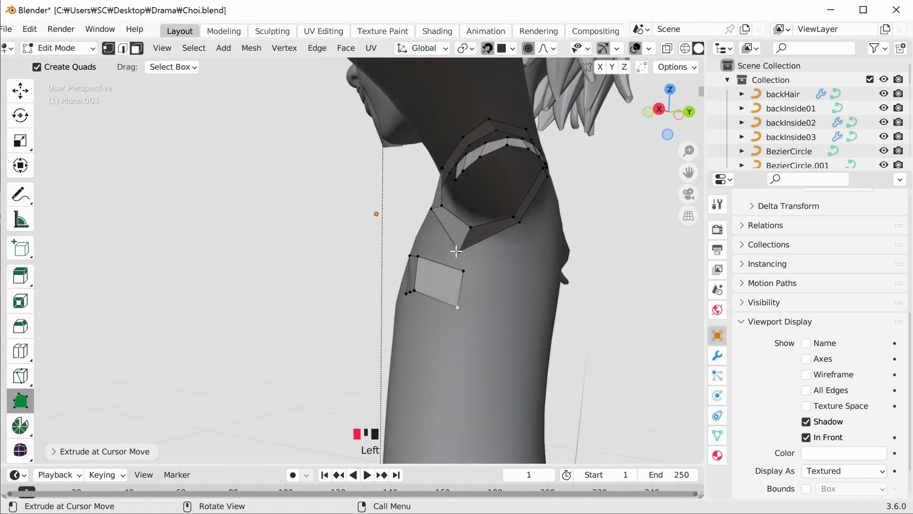
pyautogui.moveTo(463, 253); pyautogui.dragTo(463, 252)
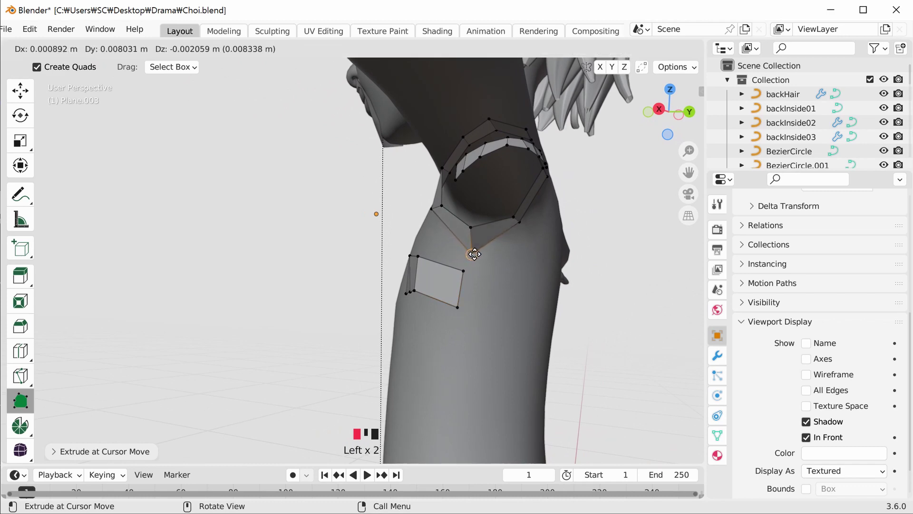
pyautogui.moveTo(477, 254); pyautogui.dragTo(477, 228)
# - Refine the armhole loop's remaining underarm and rear vertices from several sides so it wraps evenly around the arm
pyautogui.moveTo(503, 238); pyautogui.dragTo(404, 293, button='middle')
pyautogui.scroll(-3, 500, 241)
pyautogui.scroll(2, 407, 245)
pyautogui.moveTo(429, 276); pyautogui.dragTo(403, 278)
pyautogui.moveTo(406, 280); pyautogui.dragTo(464, 334, button='middle')
pyautogui.moveTo(431, 329); pyautogui.dragTo(416, 333)
pyautogui.moveTo(416, 333); pyautogui.dragTo(547, 281, button='middle')
pyautogui.keyDown('shift'); pyautogui.moveTo(490, 285); pyautogui.dragTo(488, 337, button='middle'); pyautogui.keyUp('shift')
pyautogui.scroll(2, 440, 312)
pyautogui.moveTo(488, 337); pyautogui.dragTo(493, 309)
pyautogui.moveTo(516, 307); pyautogui.dragTo(476, 327, button='middle')
pyautogui.moveTo(566, 329); pyautogui.dragTo(490, 300, button='middle')
pyautogui.moveTo(490, 307); pyautogui.dragTo(493, 306)
# - Extrude two quads from the end of the chest strip, carrying it around the side onto the back
pyautogui.moveTo(491, 311); pyautogui.dragTo(397, 341, button='middle')
pyautogui.moveTo(373, 338); pyautogui.dragTo(380, 350)
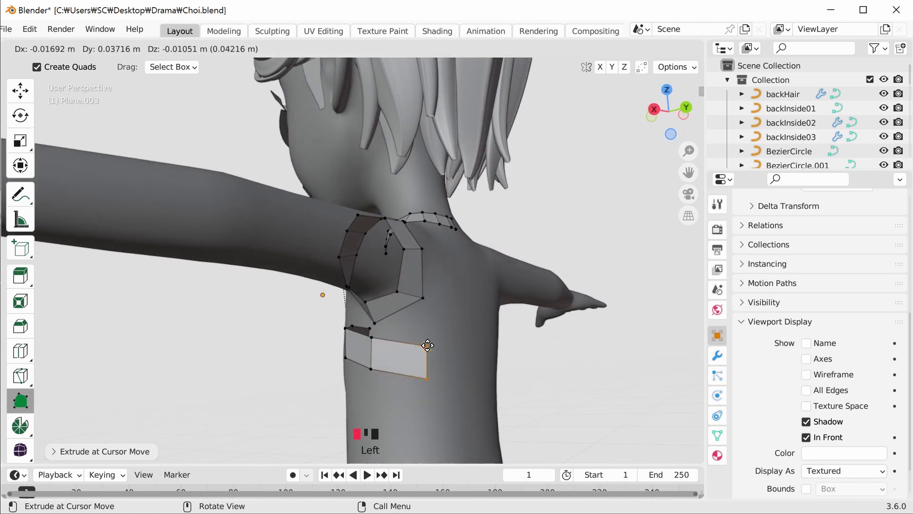
pyautogui.moveTo(430, 335); pyautogui.dragTo(430, 336)
pyautogui.moveTo(430, 336); pyautogui.dragTo(380, 360, button='middle')
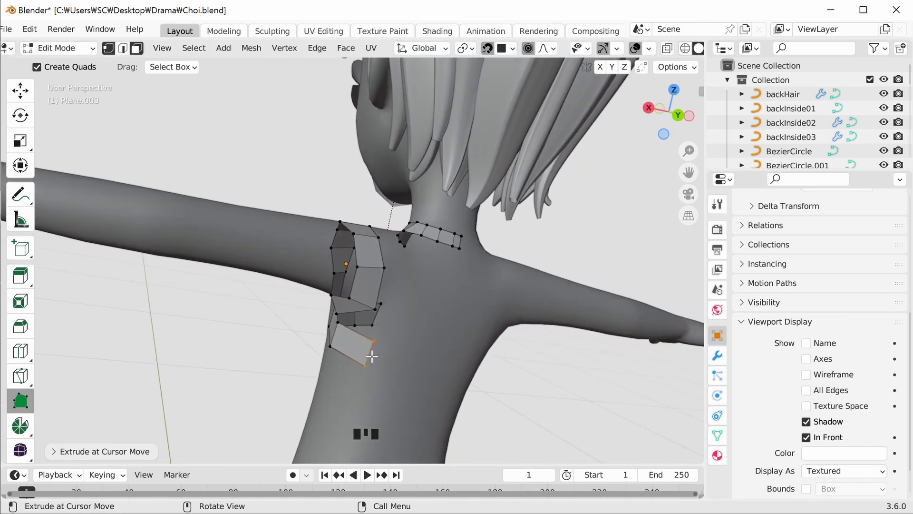
pyautogui.moveTo(373, 355); pyautogui.dragTo(390, 360)
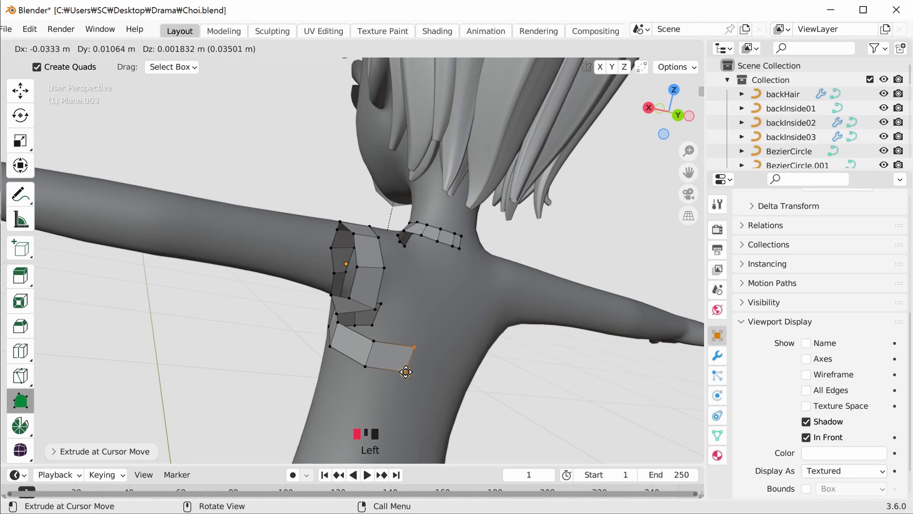
pyautogui.moveTo(404, 376); pyautogui.dragTo(403, 376)
# - Reposition the armhole loop's lower front corner vertex on the chest above the chest strip
pyautogui.moveTo(404, 376); pyautogui.dragTo(498, 309, button='middle')
pyautogui.click(554, 303)
pyautogui.moveTo(555, 303); pyautogui.dragTo(373, 327, button='middle')
pyautogui.moveTo(357, 233); pyautogui.dragTo(415, 340, button='middle')
pyautogui.click(390, 308)
pyautogui.moveTo(414, 339); pyautogui.dragTo(393, 357)
pyautogui.moveTo(393, 357); pyautogui.dragTo(445, 241, button='middle')
pyautogui.scroll(2, 445, 240)
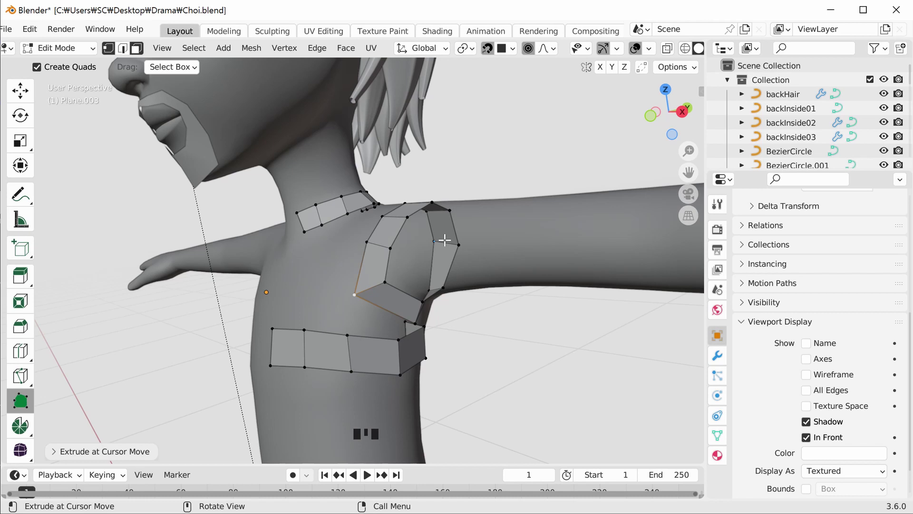
# - In front view, extrude two quads down the chest from the neckline strip's lower front edge and align their corners
pyautogui.moveTo(445, 241); pyautogui.dragTo(280, 224, button='middle')
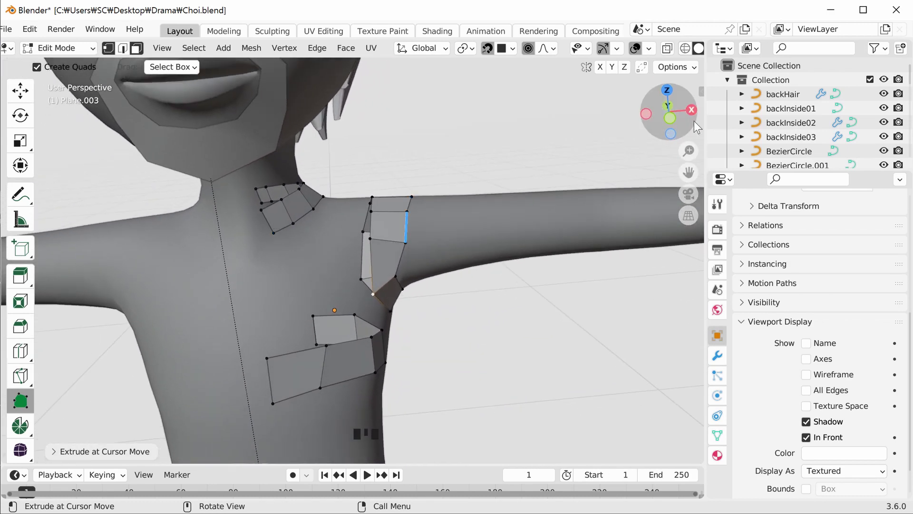
pyautogui.click(669, 119)
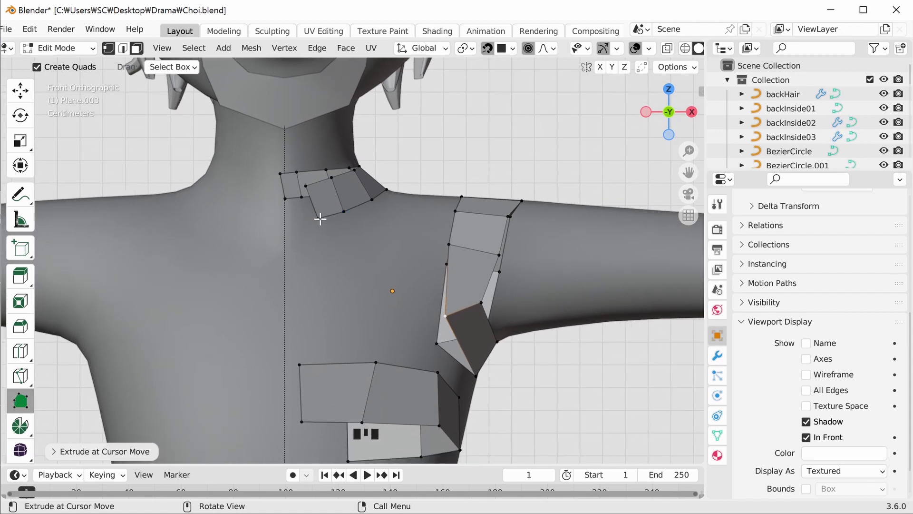
pyautogui.moveTo(320, 219); pyautogui.dragTo(338, 216)
pyautogui.keyDown('shift'); pyautogui.moveTo(342, 224); pyautogui.dragTo(370, 222, button='middle'); pyautogui.keyUp('shift')
pyautogui.moveTo(347, 218); pyautogui.dragTo(324, 318)
pyautogui.click(325, 317)
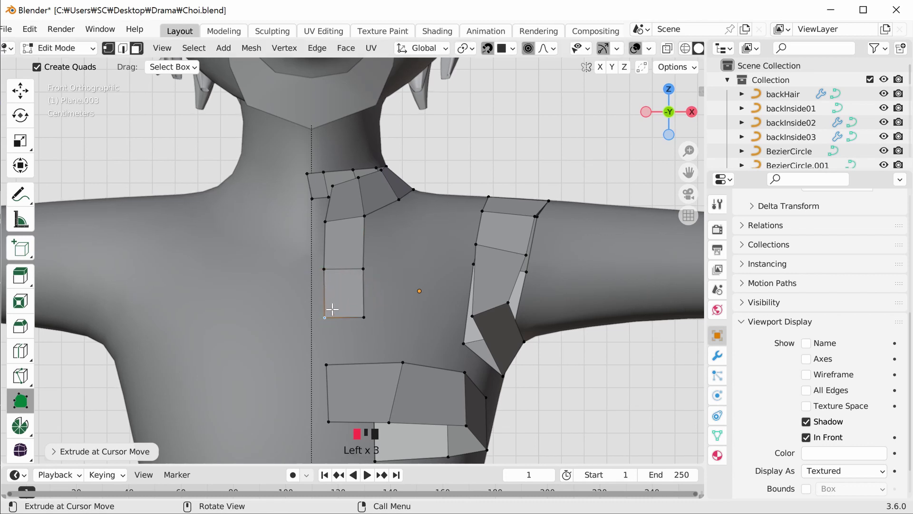
# - Sketch annotation lines over the planned face flow linking the neckline strip, armhole loop, centre strip and chest strip
pyautogui.click(482, 136)
pyautogui.keyDown('ctrl'); pyautogui.moveTo(482, 136); pyautogui.dragTo(480, 161, button='middle'); pyautogui.keyUp('ctrl')
pyautogui.keyDown('shift'); pyautogui.moveTo(480, 161); pyautogui.dragTo(411, 166, button='middle'); pyautogui.keyUp('shift')
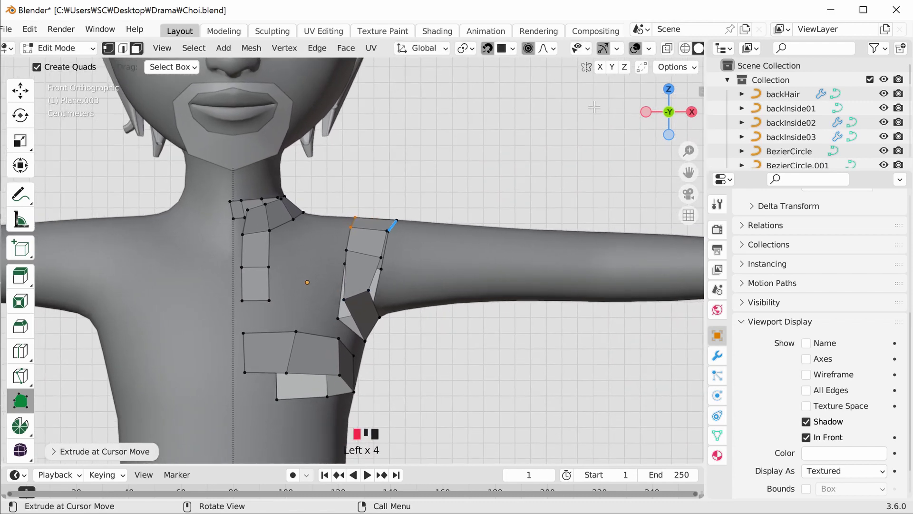
pyautogui.moveTo(667, 116); pyautogui.dragTo(627, 139)
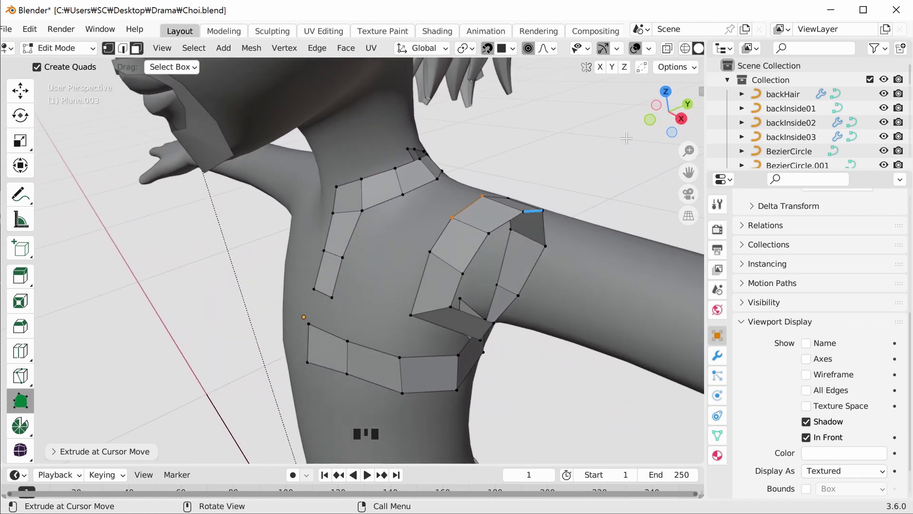
pyautogui.hotkey('shift', 'space')
pyautogui.press('g')
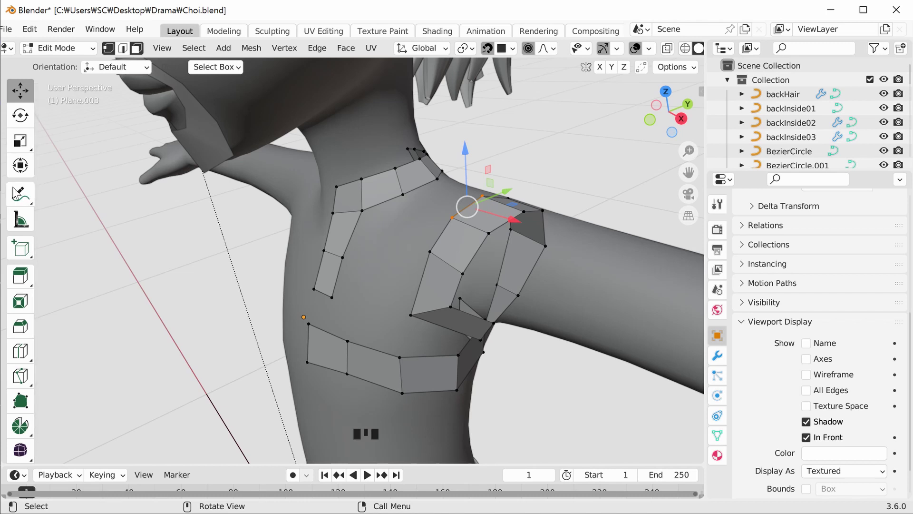
pyautogui.hotkey('shift', 'space')
pyautogui.press('d')
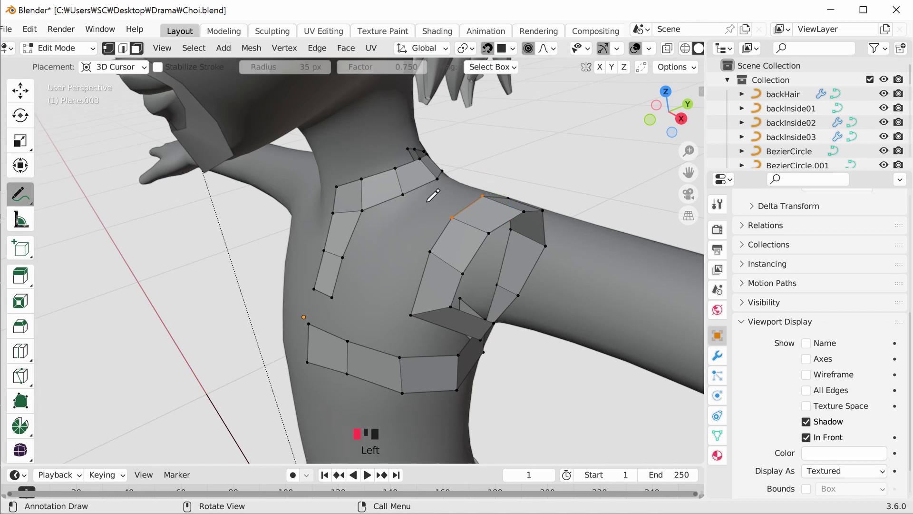
pyautogui.click(439, 180)
pyautogui.moveTo(438, 180); pyautogui.dragTo(474, 194)
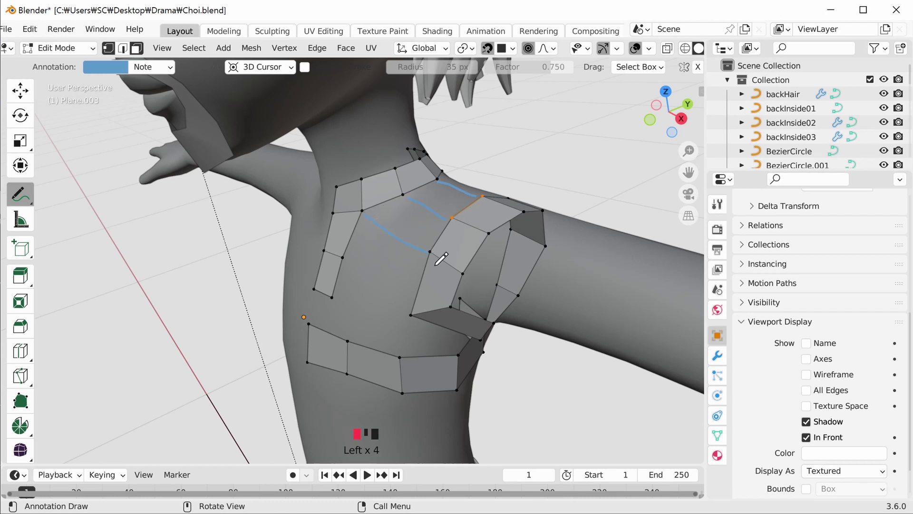
pyautogui.moveTo(407, 320); pyautogui.dragTo(400, 362)
pyautogui.moveTo(360, 215)
pyautogui.mouseDown()
pyautogui.moveTo(342, 255)
pyautogui.moveTo(333, 213)
pyautogui.moveTo(355, 218)
pyautogui.mouseUp()
pyautogui.moveTo(351, 269); pyautogui.dragTo(343, 331)
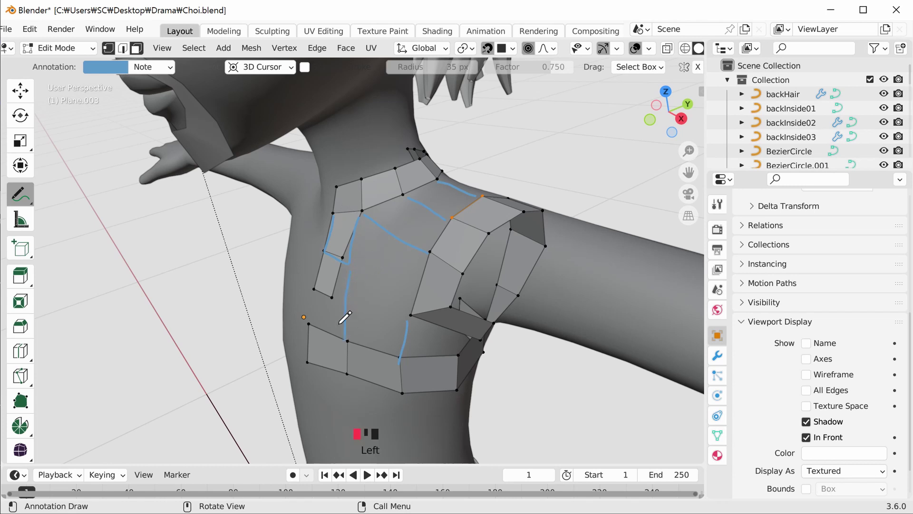
pyautogui.moveTo(324, 253); pyautogui.dragTo(313, 325)
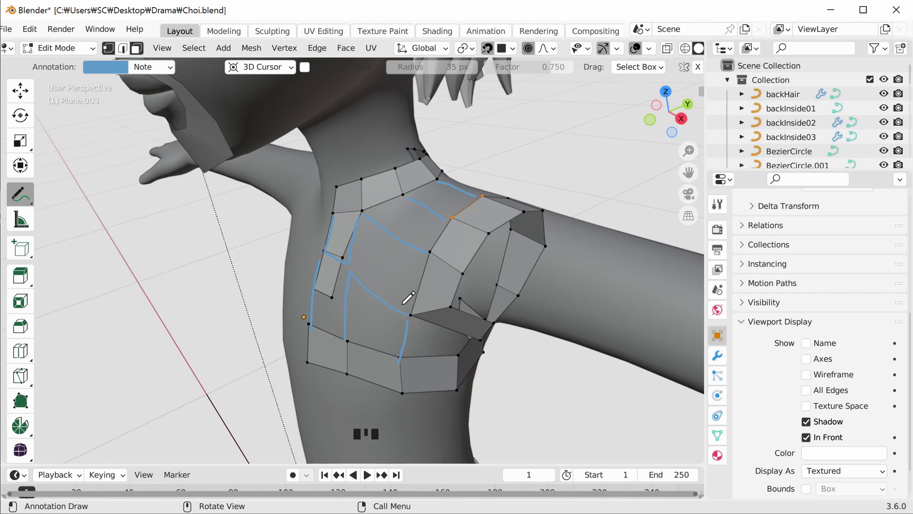
# - Remove the annotation sketch from the view
pyautogui.click(164, 70)
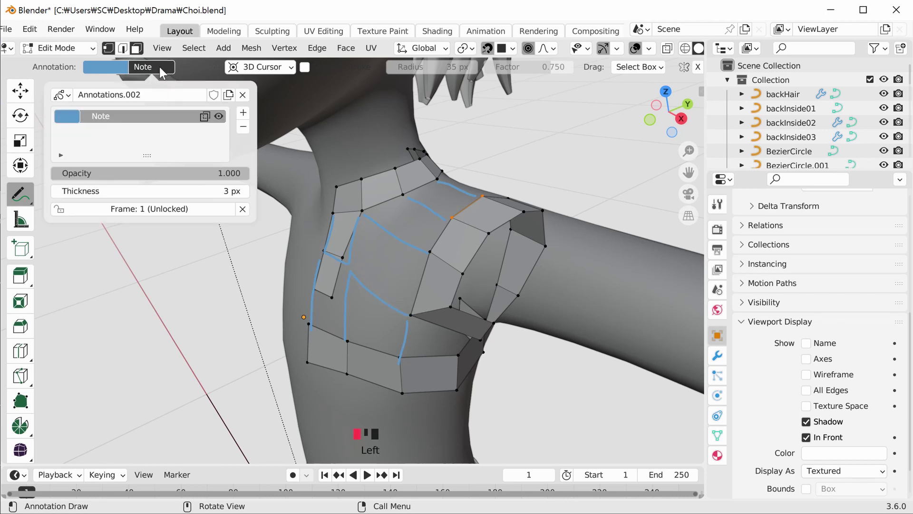
pyautogui.click(245, 95)
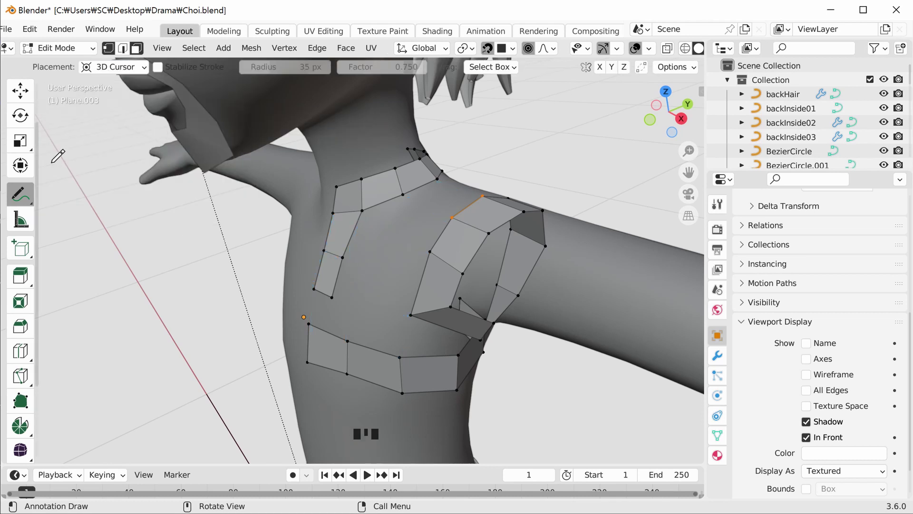
# - Fill two faces across the front shoulder between the neckline strip's lower edges and the armhole loop's inner edges
pyautogui.click(20, 95)
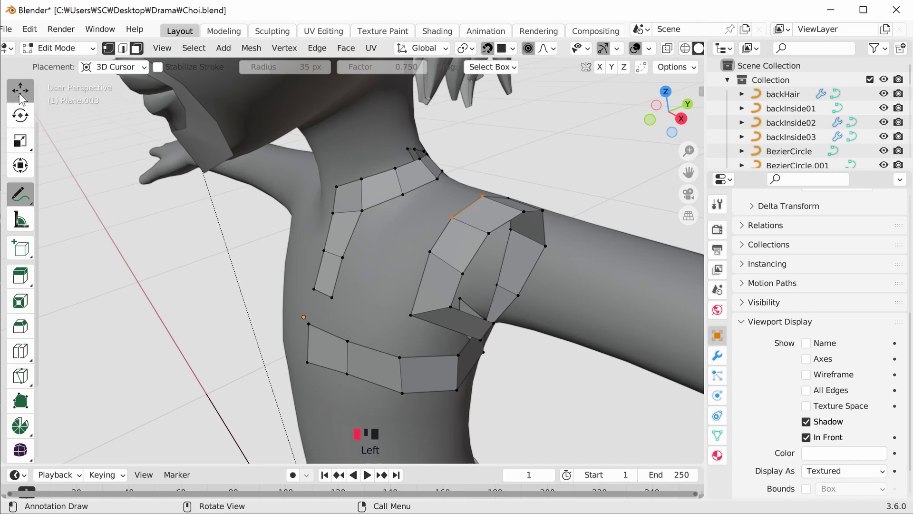
pyautogui.click(122, 48)
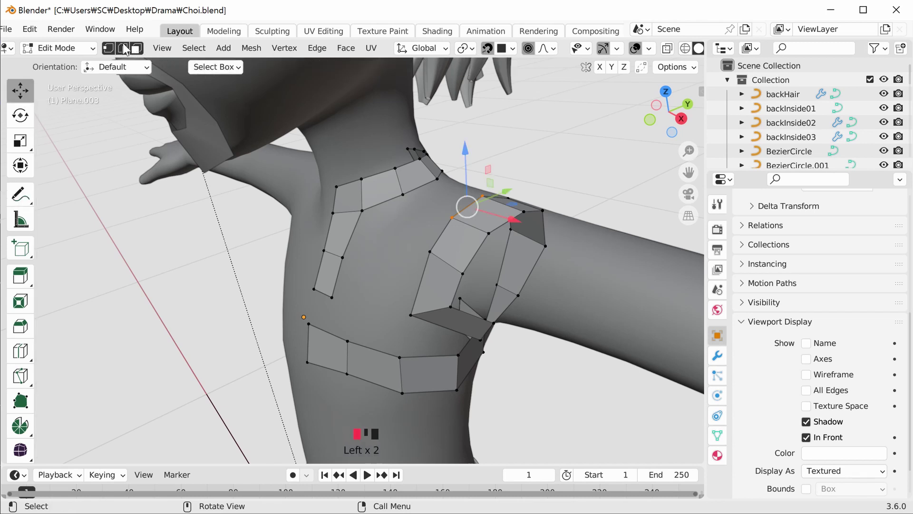
pyautogui.click(417, 187)
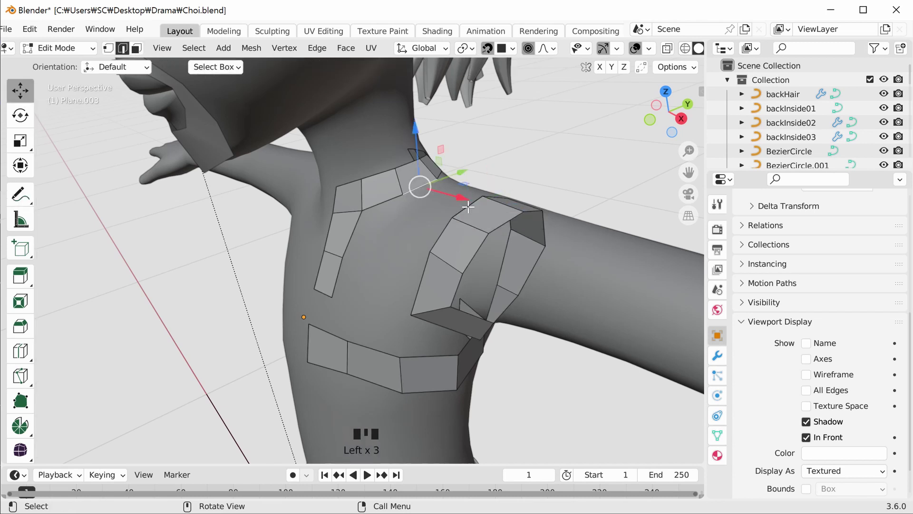
pyautogui.keyDown('shift'); pyautogui.click(462, 207); pyautogui.keyUp('shift')
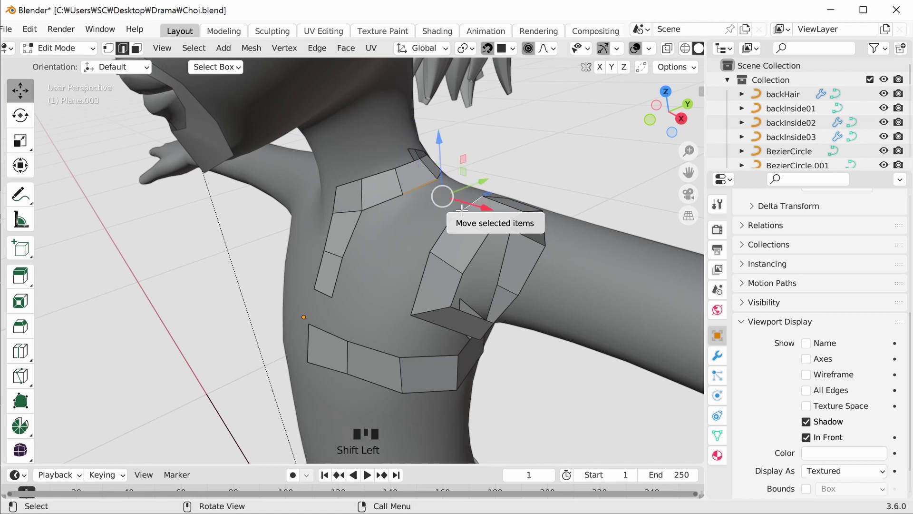
pyautogui.press('f')
pyautogui.click(407, 218)
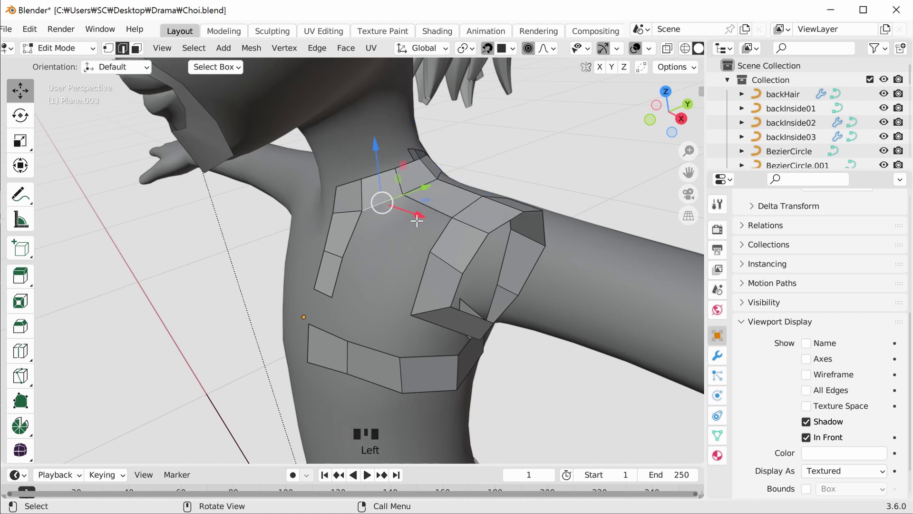
pyautogui.keyDown('shift'); pyautogui.click(443, 231); pyautogui.keyUp('shift')
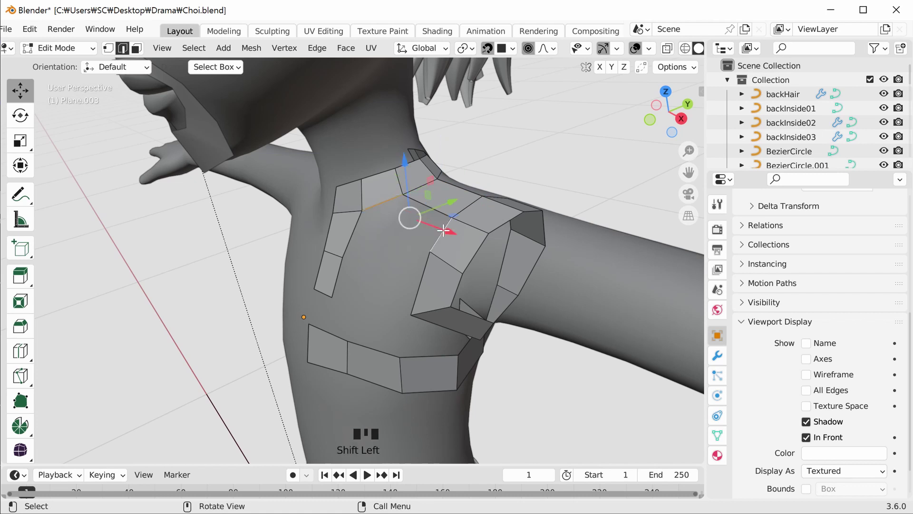
pyautogui.press('f')
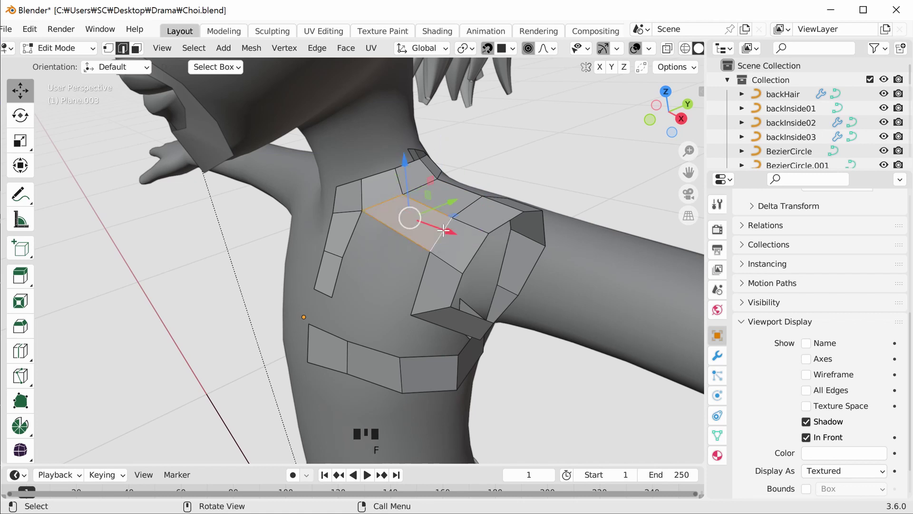
# - Move the centre strip's lower outer vertices outward and down and its bottom inner corner down toward the chest strip
pyautogui.click(350, 239)
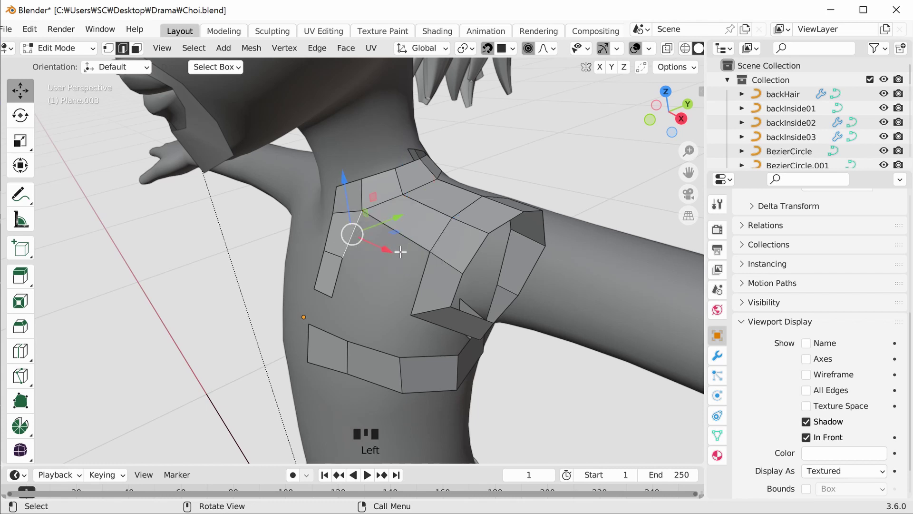
pyautogui.click(109, 48)
pyautogui.click(343, 257)
pyautogui.moveTo(343, 258); pyautogui.dragTo(359, 268)
pyautogui.click(333, 299)
pyautogui.moveTo(332, 298); pyautogui.dragTo(347, 328)
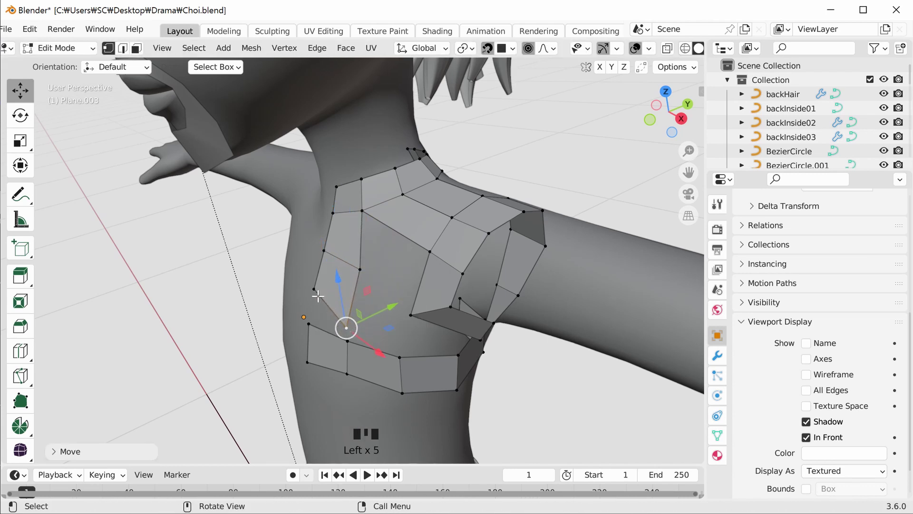
pyautogui.click(314, 294)
pyautogui.moveTo(314, 288); pyautogui.dragTo(310, 313)
# - Lower the centre strip's upper and middle vertices on both sides so its quads are spaced toward the chest strip
pyautogui.click(363, 213)
pyautogui.moveTo(362, 211); pyautogui.dragTo(370, 220)
pyautogui.click(360, 269)
pyautogui.moveTo(360, 269); pyautogui.dragTo(356, 298)
pyautogui.click(324, 251)
pyautogui.moveTo(324, 250); pyautogui.dragTo(316, 286)
pyautogui.click(329, 212)
pyautogui.moveTo(329, 212); pyautogui.dragTo(328, 230)
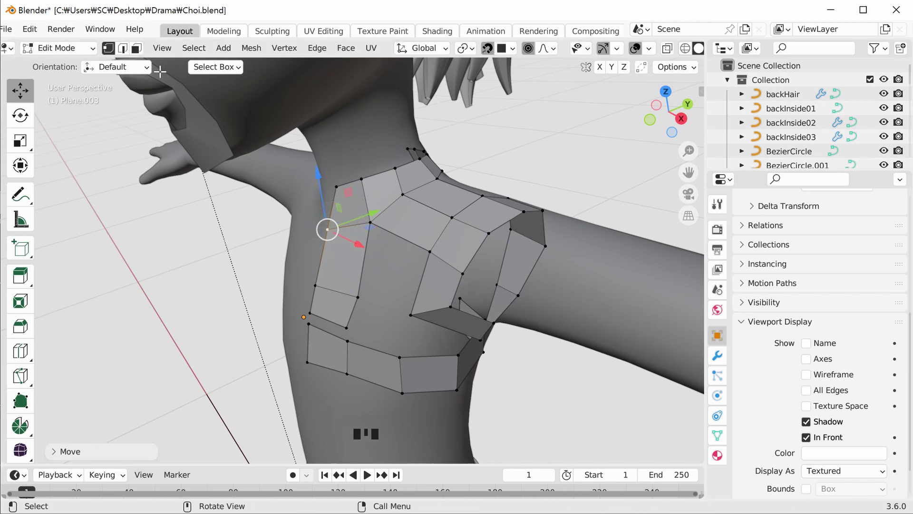
# - Fill a face between the centre strip's outer edge and the facing front edge of the armhole loop
pyautogui.click(123, 48)
pyautogui.click(368, 247)
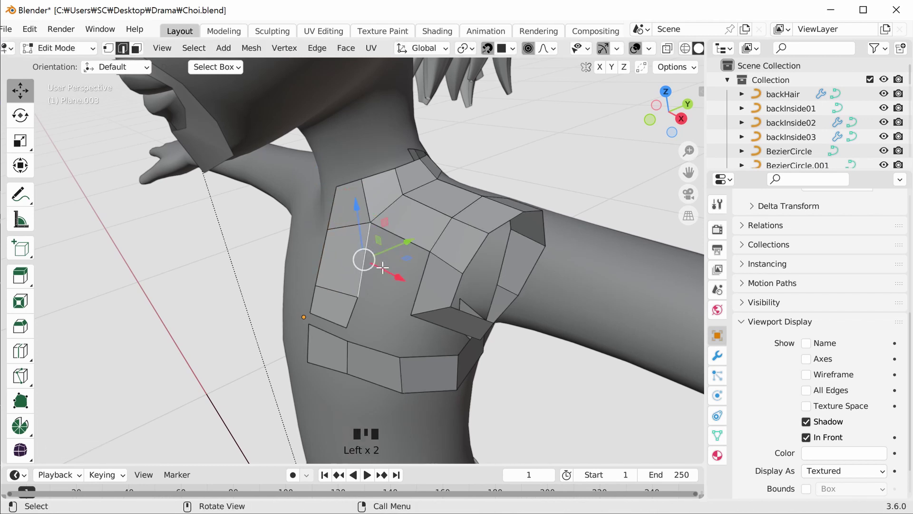
pyautogui.keyDown('shift'); pyautogui.click(421, 283); pyautogui.keyUp('shift')
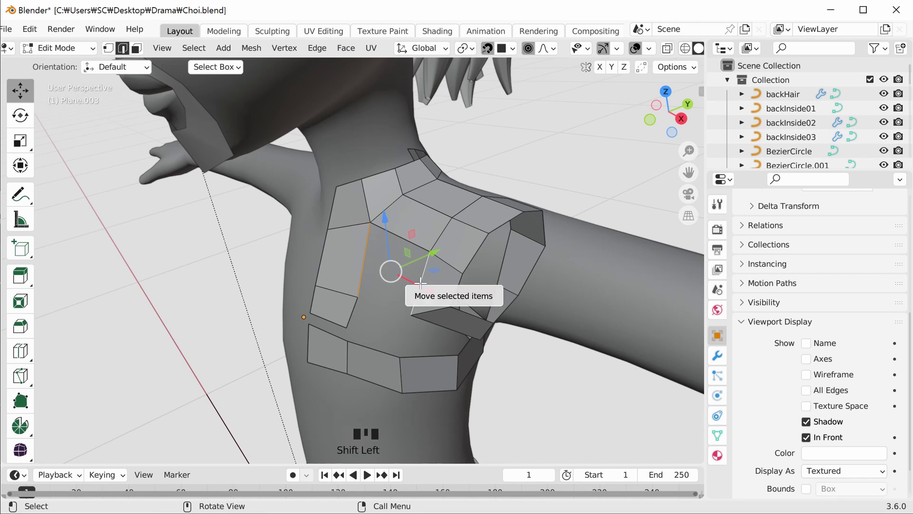
pyautogui.press('f')
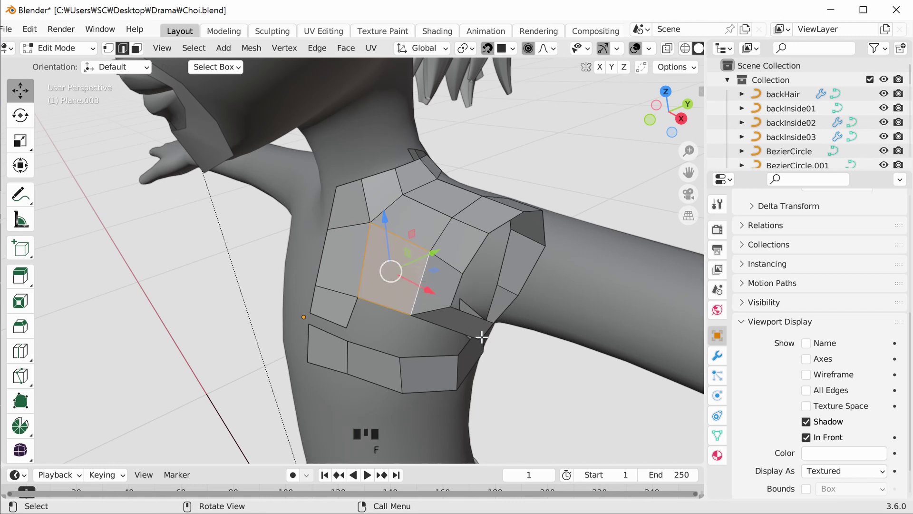
# - Fill a face between the bottom edge of the front chest surface and the facing top edge of the chest strip
pyautogui.click(383, 306)
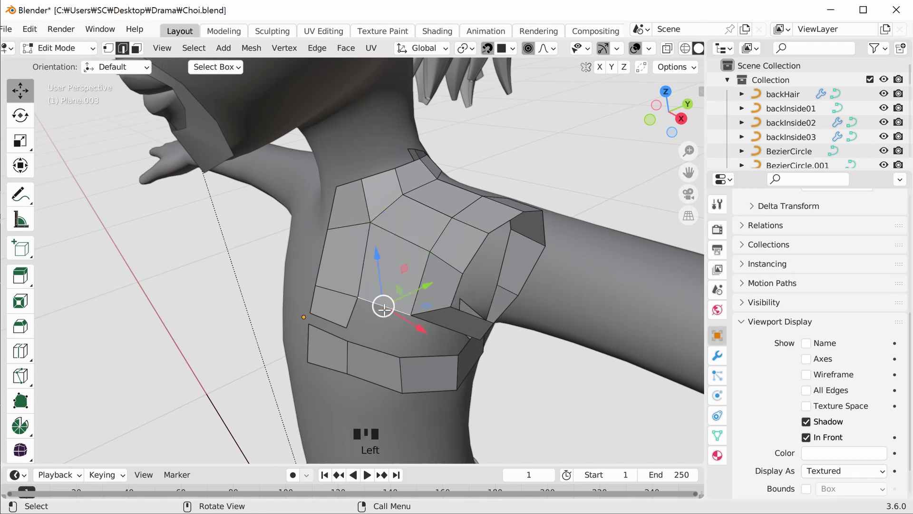
pyautogui.keyDown('shift'); pyautogui.click(386, 354); pyautogui.keyUp('shift')
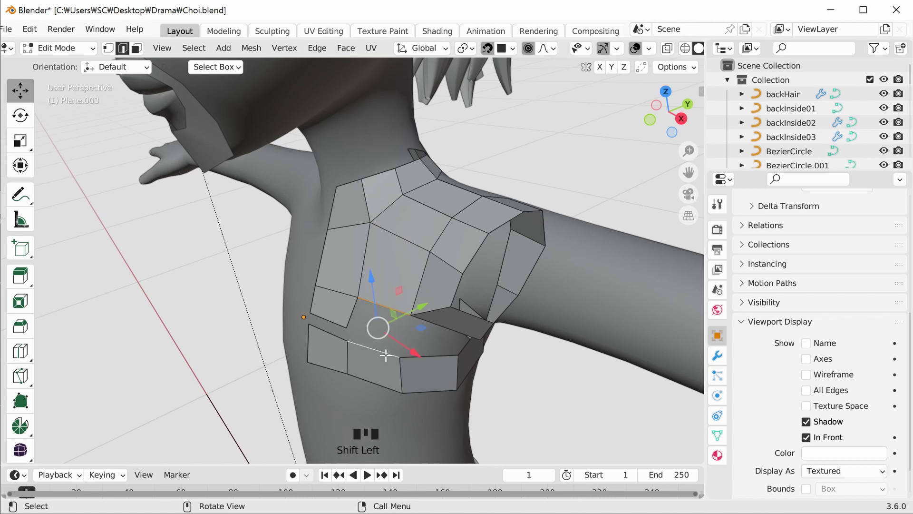
pyautogui.press('f')
pyautogui.click(484, 335)
# - Fill a face under the arm between the armhole loop's lower edge and the chest strip's facing top edge
pyautogui.moveTo(484, 334); pyautogui.dragTo(435, 281, button='middle')
pyautogui.click(435, 280)
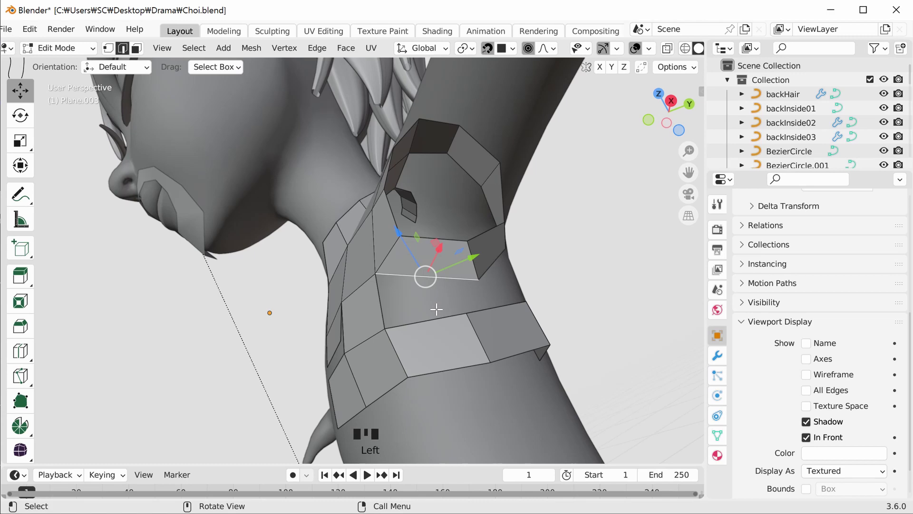
pyautogui.keyDown('shift'); pyautogui.click(432, 320); pyautogui.keyUp('shift')
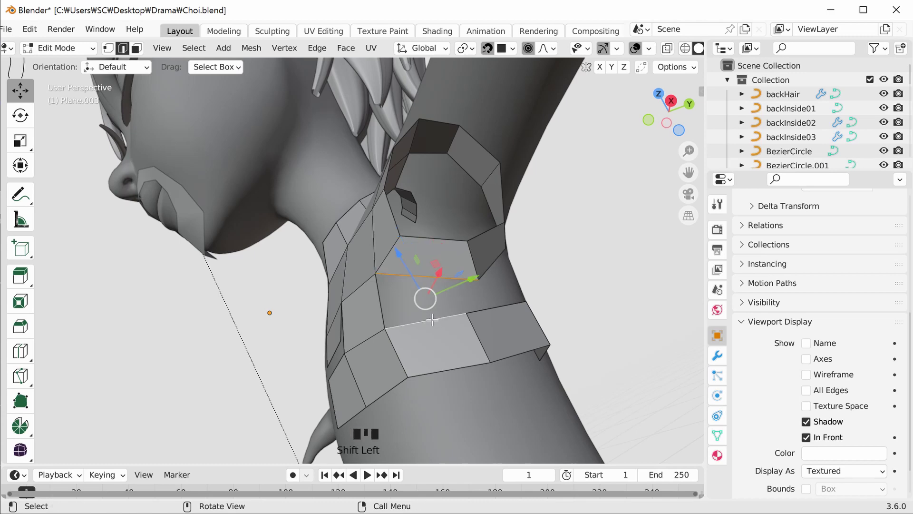
pyautogui.press('f')
pyautogui.click(607, 351)
# - Fill a face behind the underarm between the armhole loop's lower back edge and the chest strip's top edge
pyautogui.moveTo(569, 346); pyautogui.dragTo(461, 264, button='middle')
pyautogui.click(407, 239)
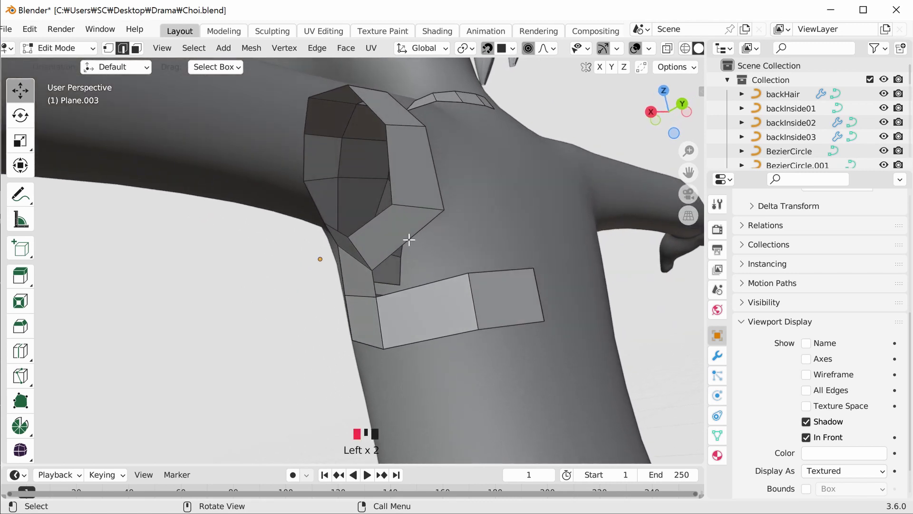
pyautogui.keyDown('shift'); pyautogui.click(427, 282); pyautogui.keyUp('shift')
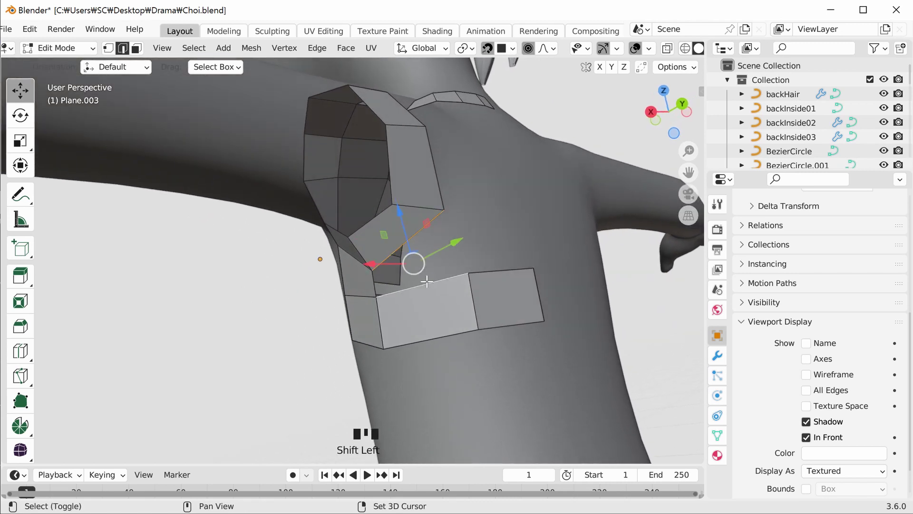
pyautogui.press('f')
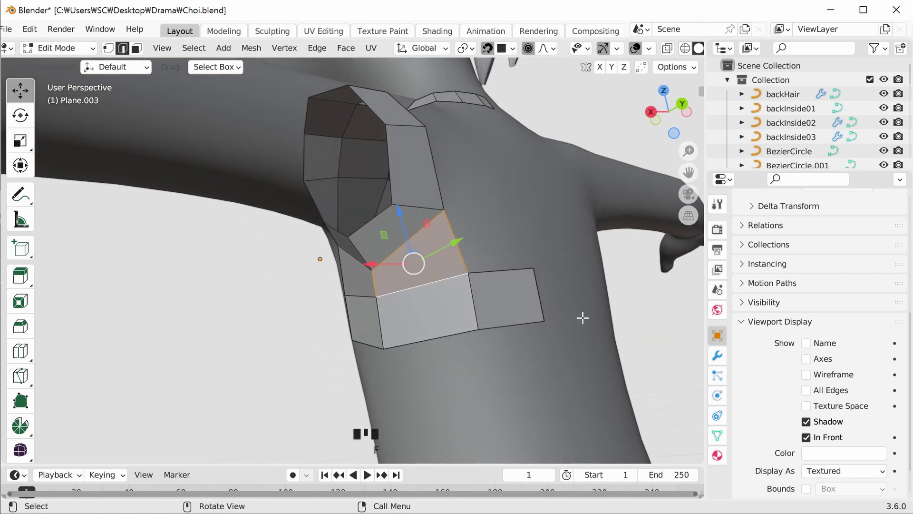
pyautogui.click(625, 316)
# - Merge the centre strip's bottom outer vertex with the chest strip vertex just below it, using At Last
pyautogui.moveTo(529, 296); pyautogui.dragTo(517, 292, button='middle')
pyautogui.scroll(5, 516, 292)
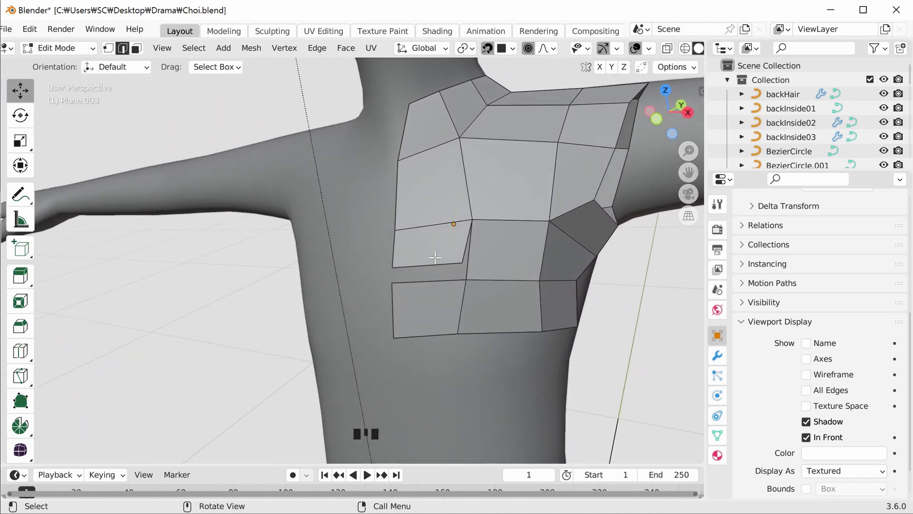
pyautogui.click(108, 48)
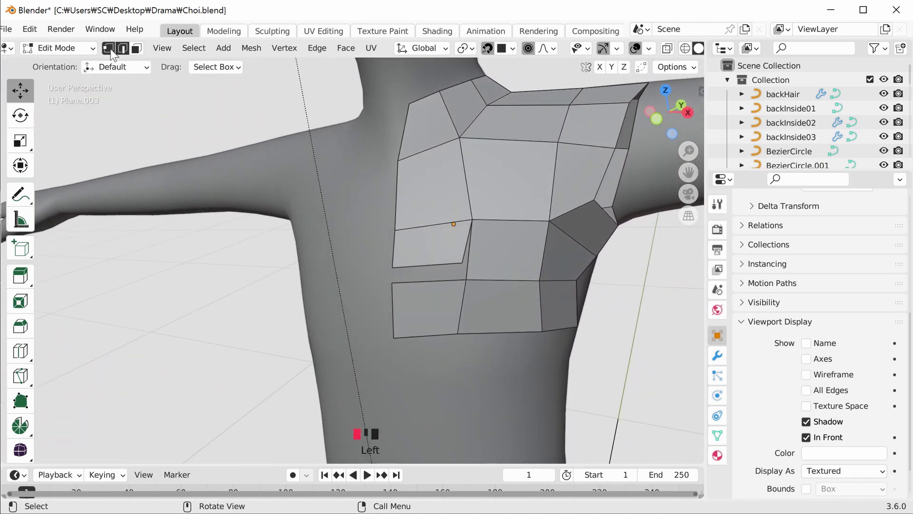
pyautogui.doubleClick(462, 262)
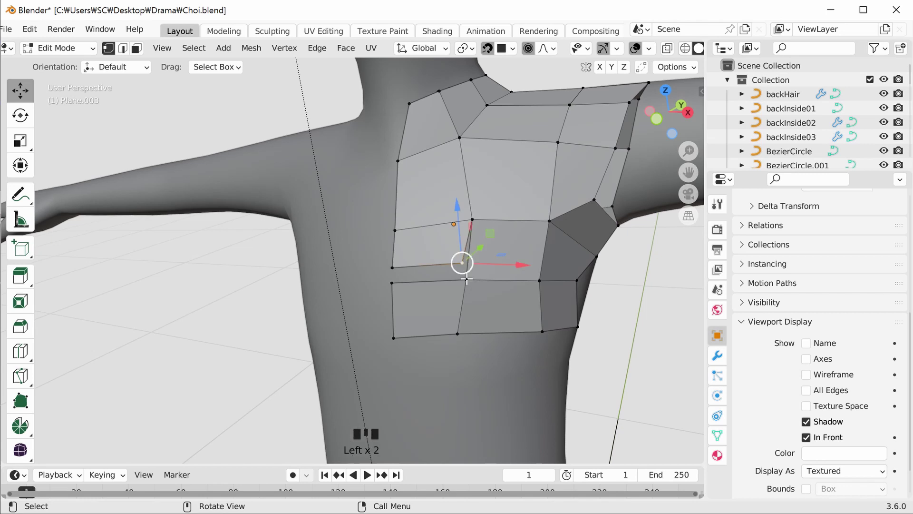
pyautogui.keyDown('shift'); pyautogui.click(466, 280); pyautogui.keyUp('shift')
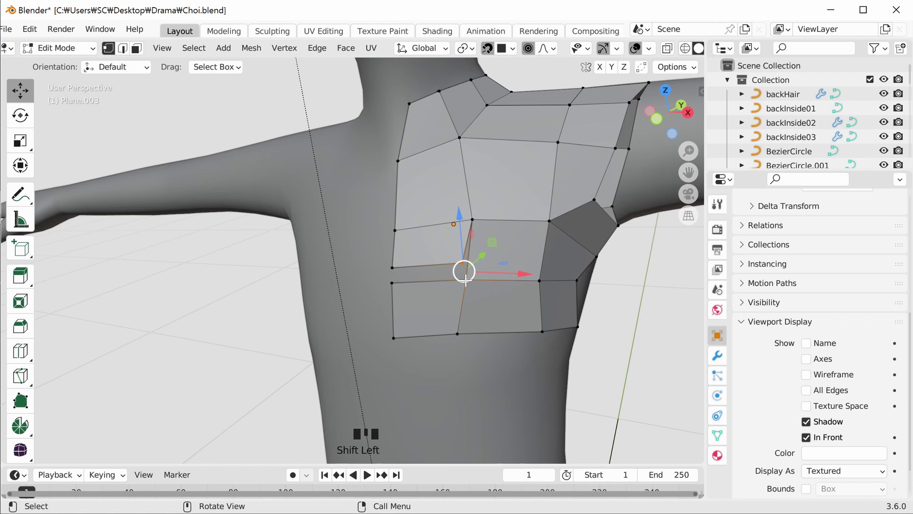
pyautogui.press('m')
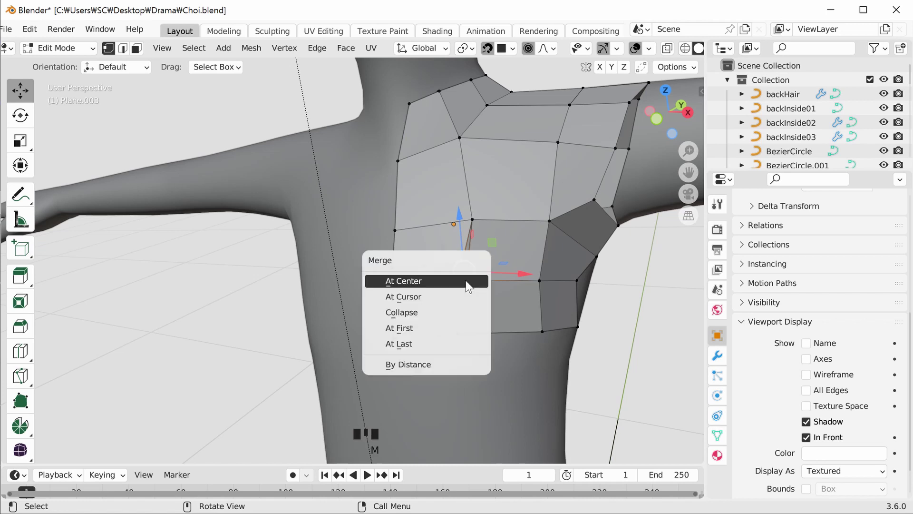
pyautogui.click(424, 348)
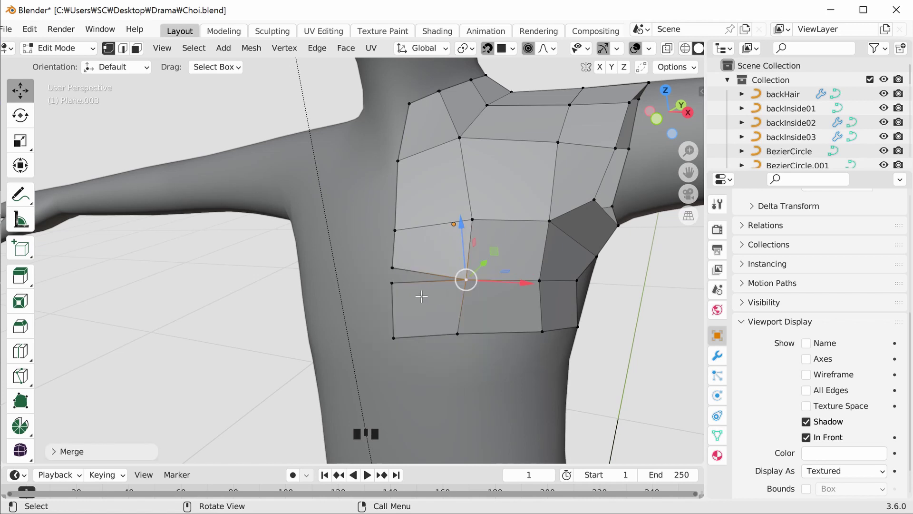
# - Merge the centre strip's bottom inner corner with the chest strip's top inner corner, using At Last
pyautogui.click(394, 271)
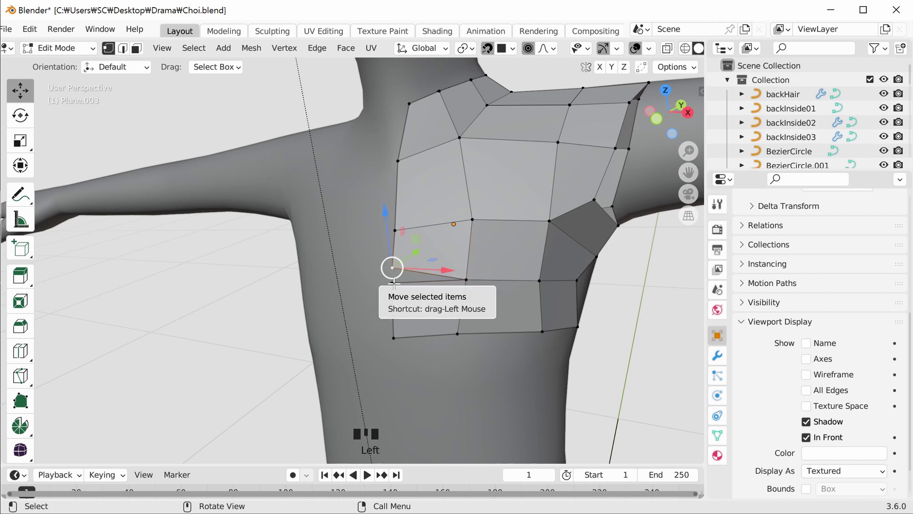
pyautogui.keyDown('shift'); pyautogui.click(394, 283); pyautogui.keyUp('shift')
pyautogui.press('m')
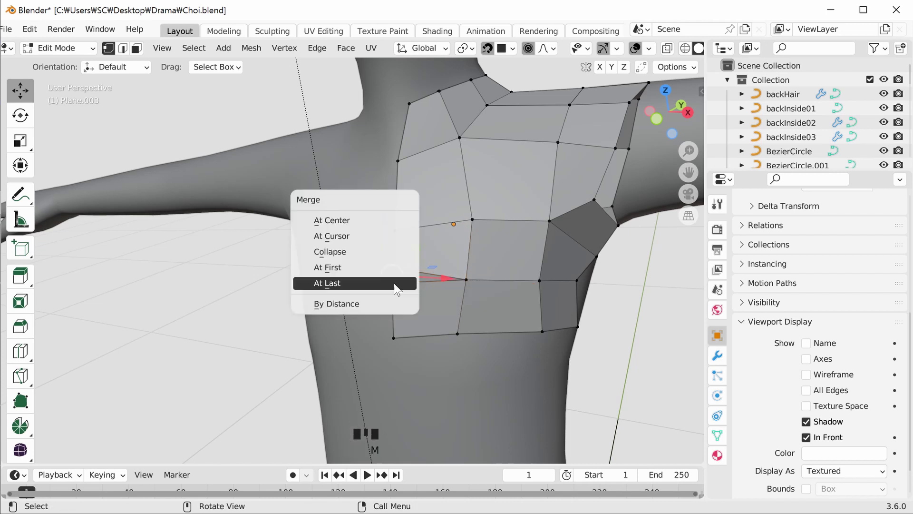
pyautogui.click(394, 284)
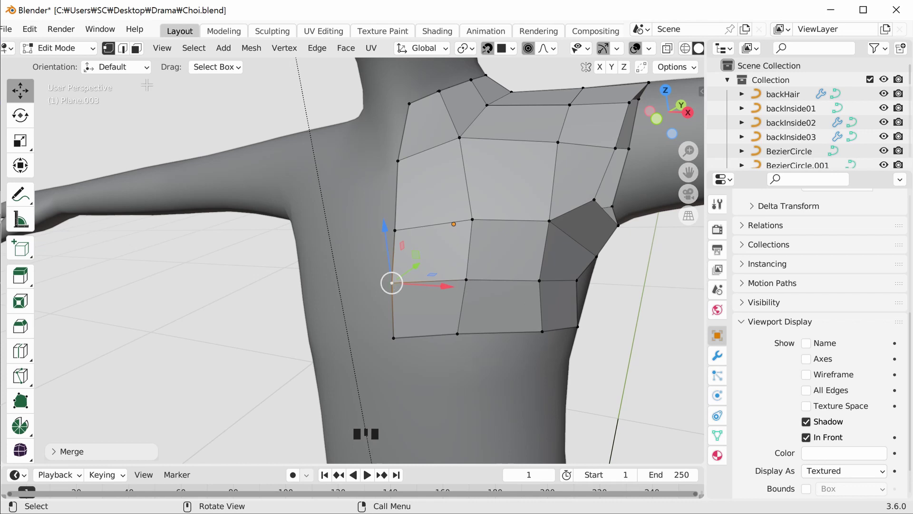
# - Reposition individual vertices of the garment's front and underarm over the body to even out the quads around the joined strips
pyautogui.click(466, 279)
pyautogui.moveTo(465, 278); pyautogui.dragTo(465, 276)
pyautogui.moveTo(465, 276); pyautogui.dragTo(453, 294, button='middle')
pyautogui.click(452, 294)
pyautogui.moveTo(452, 294); pyautogui.dragTo(455, 285)
pyautogui.moveTo(456, 286); pyautogui.dragTo(489, 300, button='middle')
pyautogui.click(494, 295)
pyautogui.moveTo(495, 296); pyautogui.dragTo(496, 288)
pyautogui.moveTo(496, 289); pyautogui.dragTo(527, 269, button='middle')
pyautogui.click(536, 273)
pyautogui.moveTo(536, 273); pyautogui.dragTo(526, 266)
pyautogui.click(526, 298)
pyautogui.moveTo(526, 298); pyautogui.dragTo(542, 293)
pyautogui.moveTo(542, 293); pyautogui.dragTo(437, 365, button='middle')
pyautogui.click(432, 363)
pyautogui.moveTo(432, 362); pyautogui.dragTo(444, 361)
pyautogui.click(444, 275)
pyautogui.moveTo(444, 275); pyautogui.dragTo(434, 279)
pyautogui.moveTo(434, 279); pyautogui.dragTo(464, 333, button='middle')
pyautogui.click(464, 334)
pyautogui.moveTo(465, 335); pyautogui.dragTo(502, 331)
pyautogui.click(499, 338)
pyautogui.moveTo(502, 331); pyautogui.dragTo(476, 342, button='middle')
pyautogui.scroll(2, 466, 338)
pyautogui.click(460, 330)
pyautogui.moveTo(458, 329); pyautogui.dragTo(451, 354)
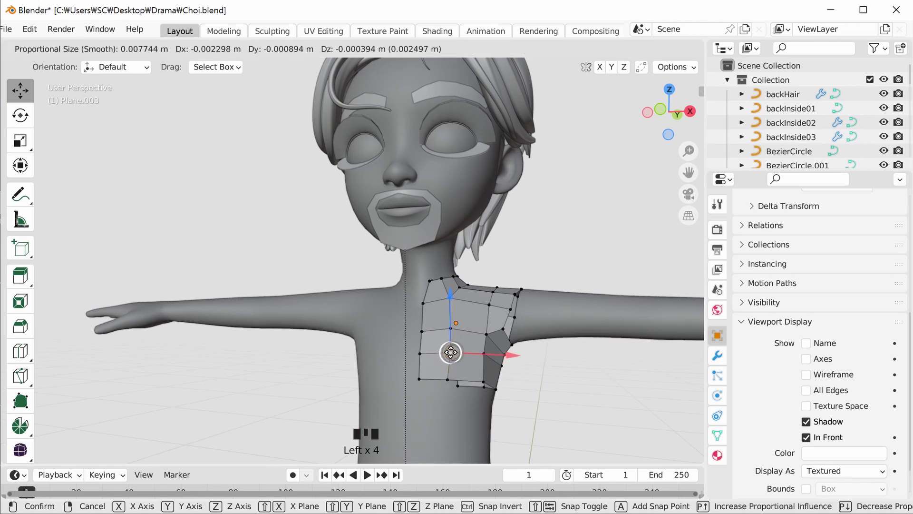
pyautogui.moveTo(451, 352); pyautogui.dragTo(450, 352)
# - Sketch annotation guide lines on the back linking the neckline, armhole loop and chest strip, and remove the annotations
pyautogui.moveTo(527, 374); pyautogui.dragTo(536, 323, button='middle')
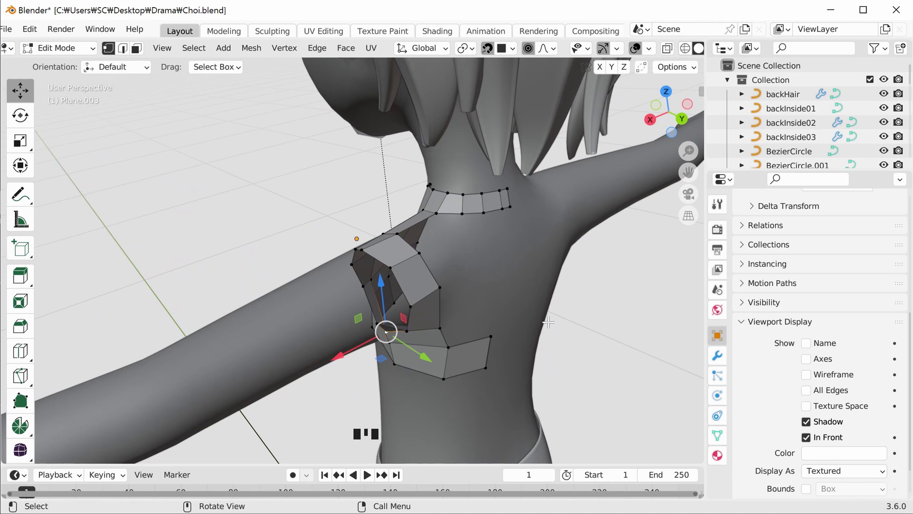
pyautogui.click(20, 194)
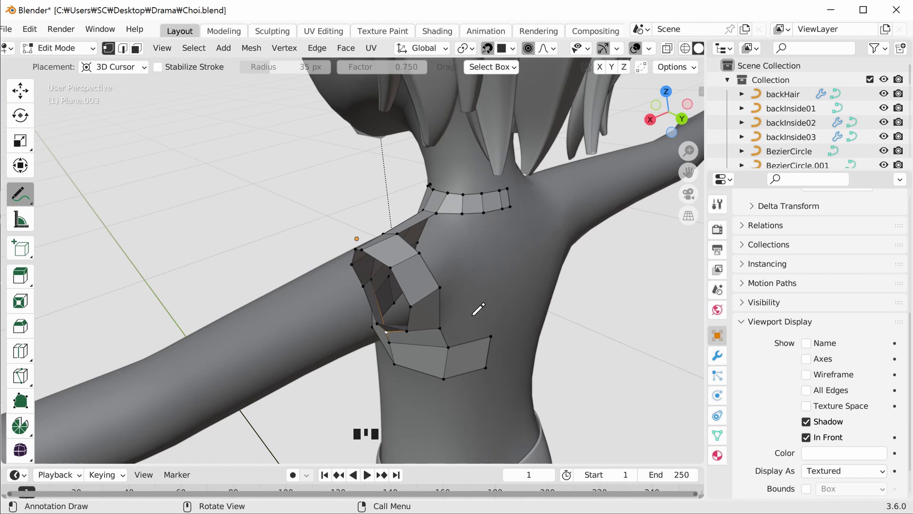
pyautogui.moveTo(460, 217); pyautogui.dragTo(419, 252)
pyautogui.moveTo(441, 287); pyautogui.dragTo(483, 283)
pyautogui.moveTo(443, 328)
pyautogui.mouseDown()
pyautogui.moveTo(486, 318)
pyautogui.moveTo(484, 289)
pyautogui.mouseUp()
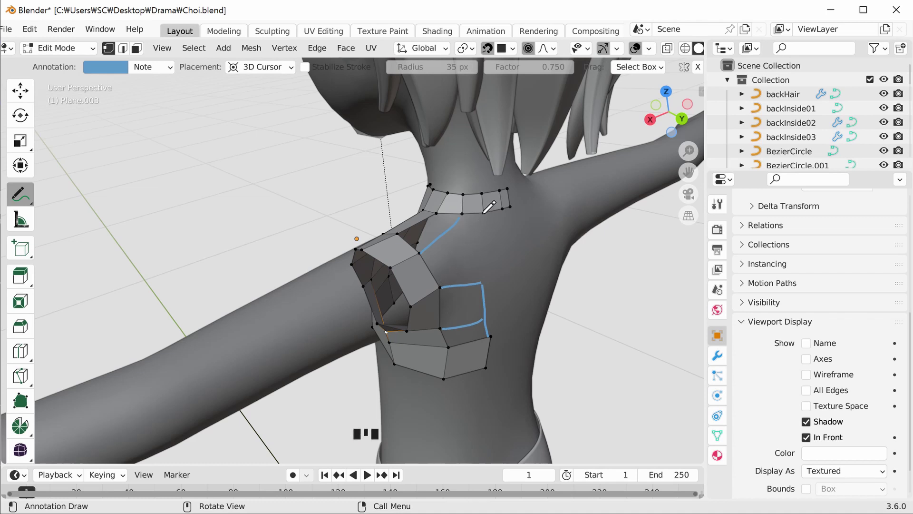
pyautogui.moveTo(462, 216); pyautogui.dragTo(478, 284)
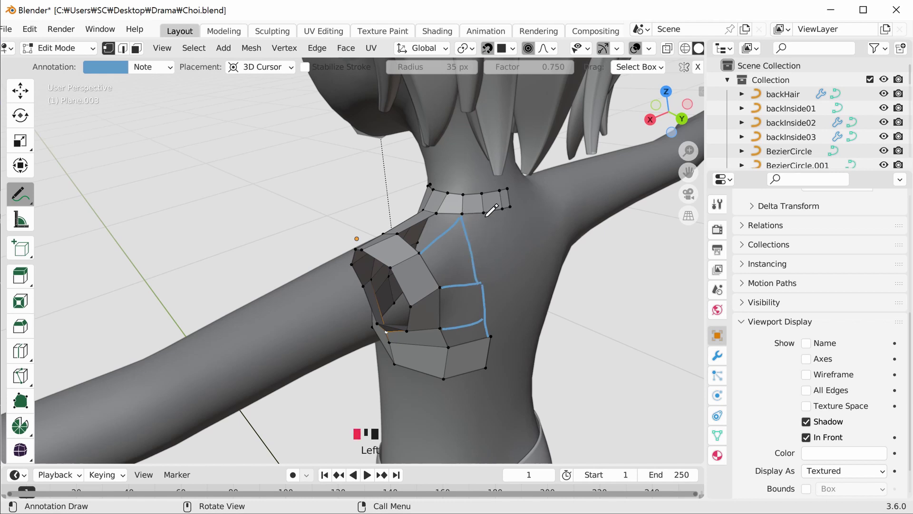
pyautogui.moveTo(486, 214)
pyautogui.mouseDown()
pyautogui.moveTo(497, 248)
pyautogui.moveTo(499, 364)
pyautogui.mouseUp()
pyautogui.moveTo(502, 213); pyautogui.dragTo(503, 363)
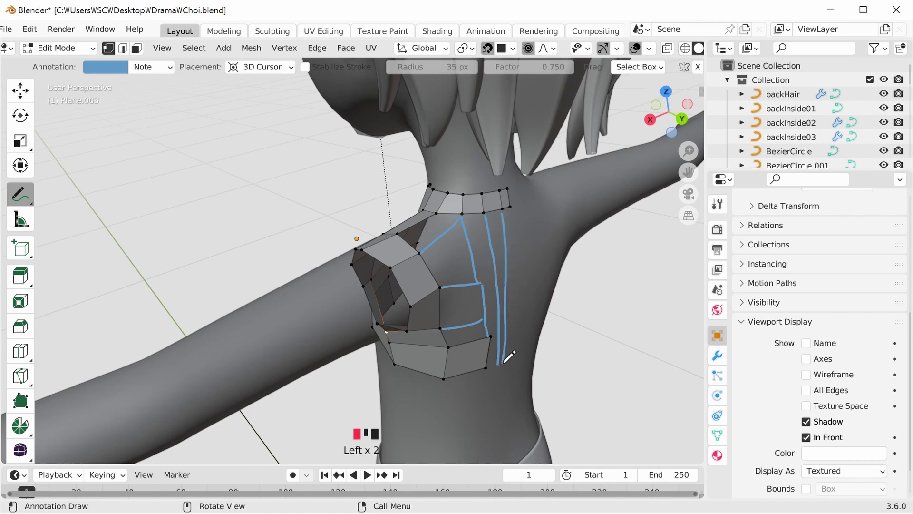
pyautogui.click(502, 198)
pyautogui.click(501, 195)
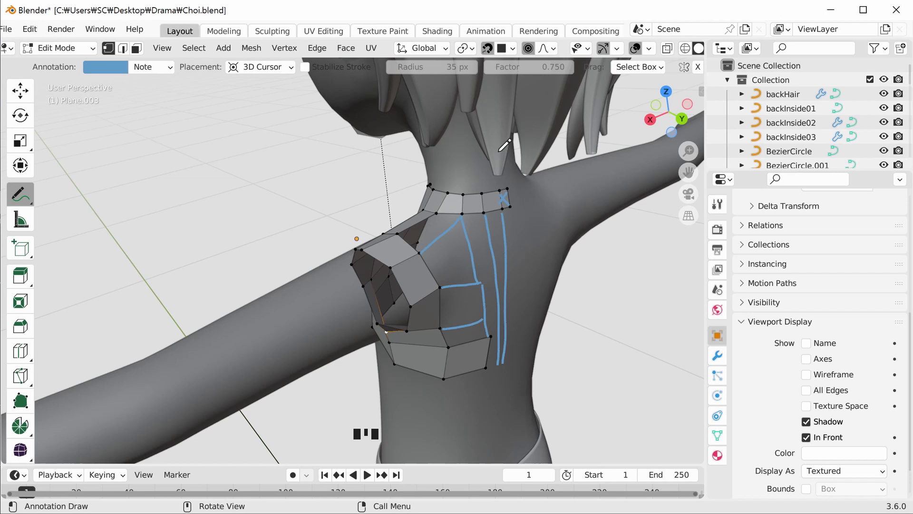
pyautogui.click(169, 67)
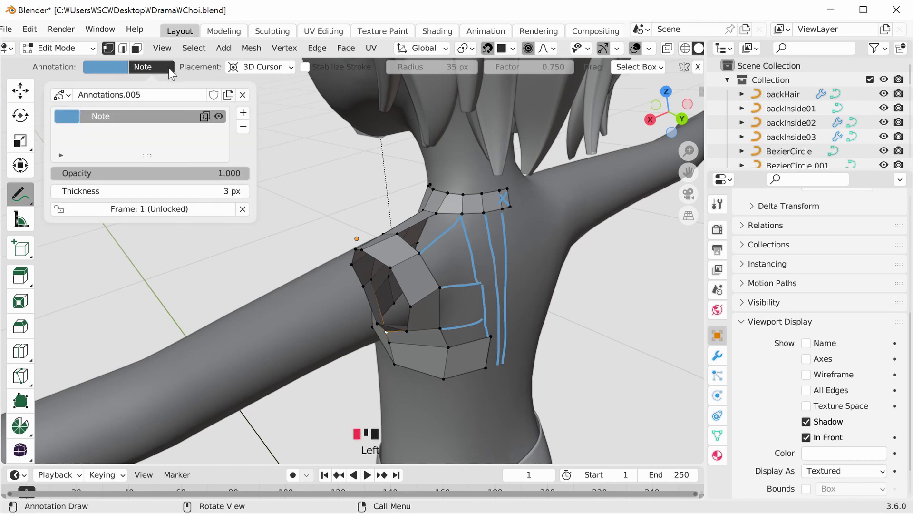
pyautogui.click(243, 97)
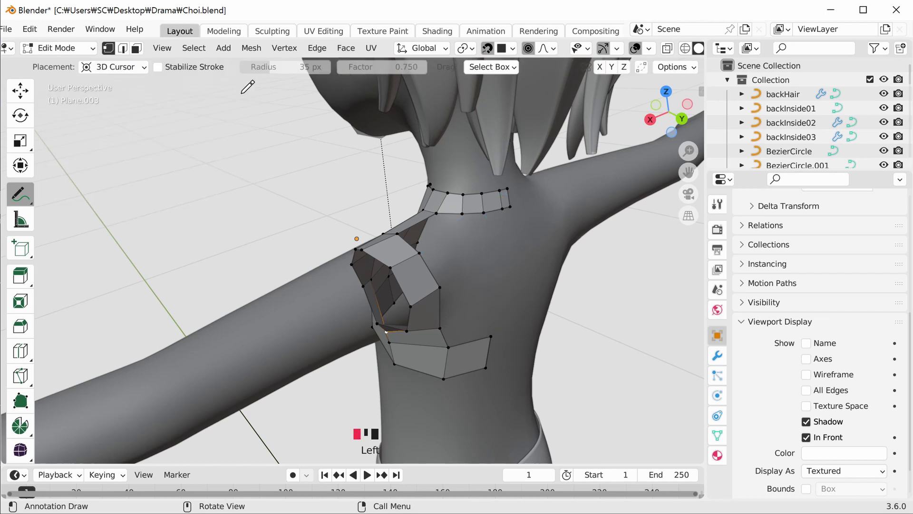
# - Fill a face across the back shoulder between the neckline strip's lower edge and the armhole loop's upper inner edge
pyautogui.click(123, 48)
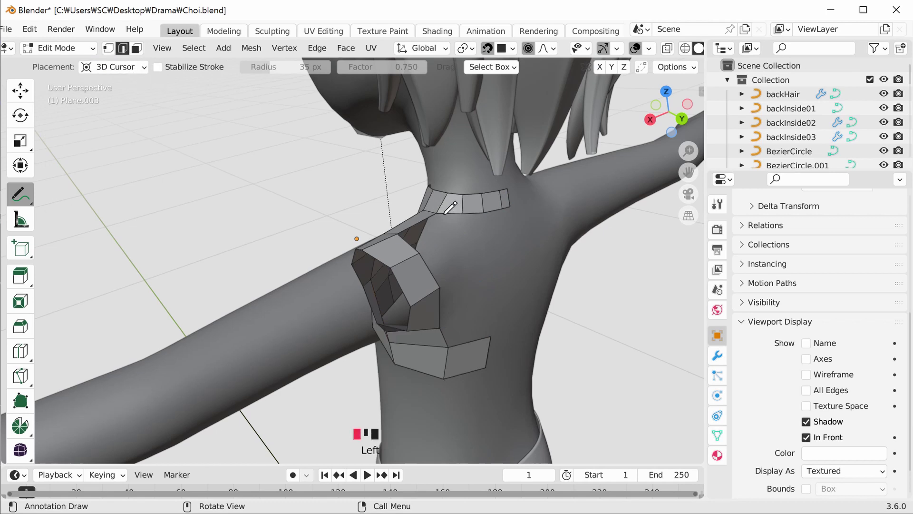
pyautogui.click(21, 93)
pyautogui.click(444, 217)
pyautogui.keyDown('shift'); pyautogui.click(422, 245); pyautogui.keyUp('shift')
pyautogui.click(481, 248)
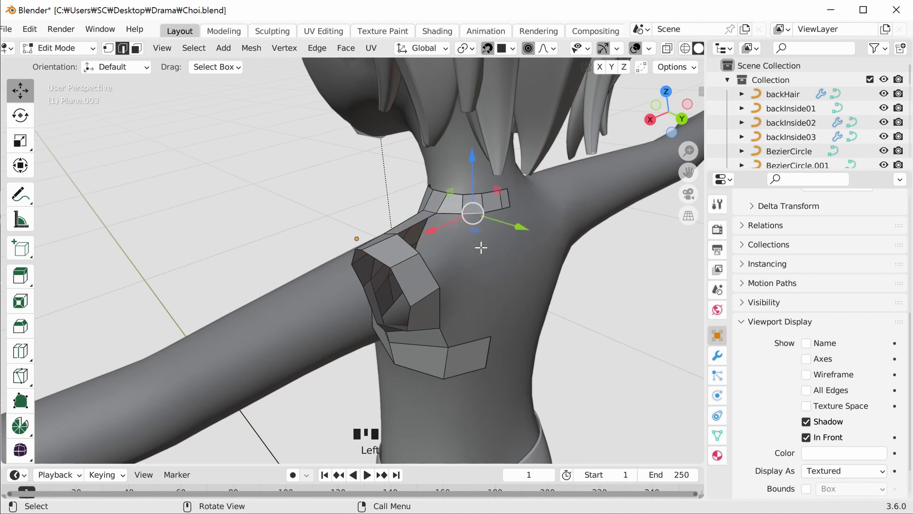
pyautogui.click(450, 215)
pyautogui.keyDown('shift'); pyautogui.click(402, 240); pyautogui.keyUp('shift')
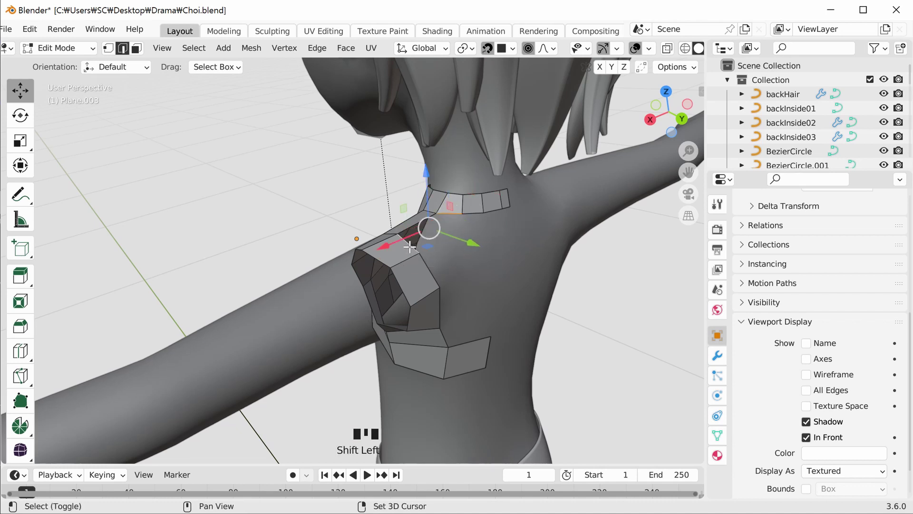
pyautogui.press('f')
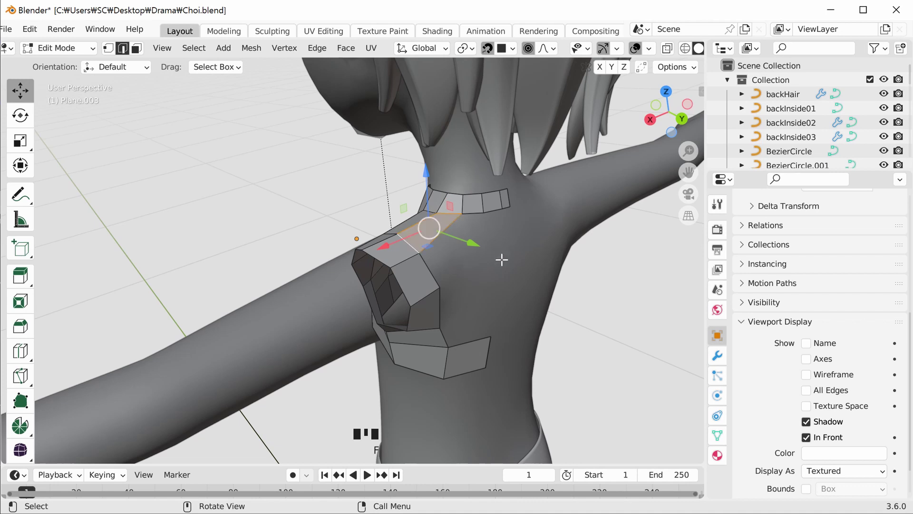
# - Extrude the armhole loop's two rear edges and the short connecting edge below them about 0.042 m toward the spine
pyautogui.click(444, 337)
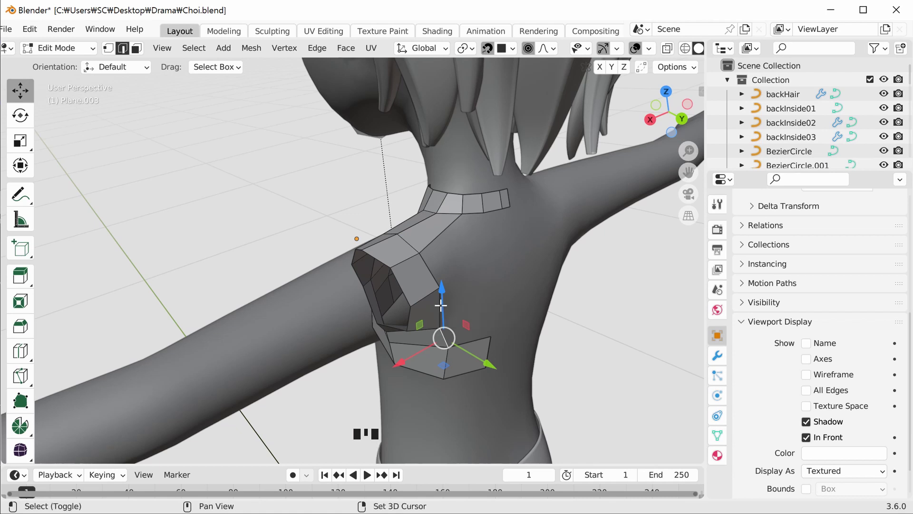
pyautogui.keyDown('shift'); pyautogui.click(441, 305); pyautogui.keyUp('shift')
pyautogui.keyDown('shift'); pyautogui.click(430, 269); pyautogui.keyUp('shift')
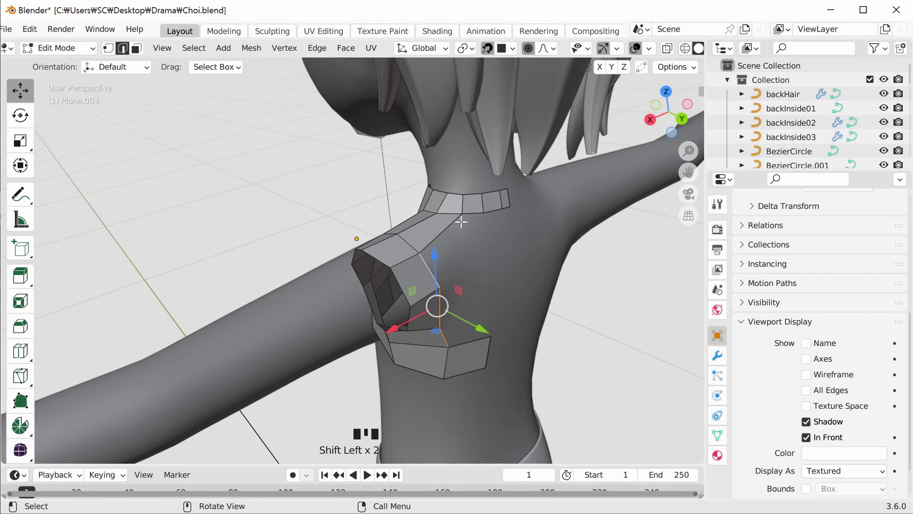
pyautogui.press('e')
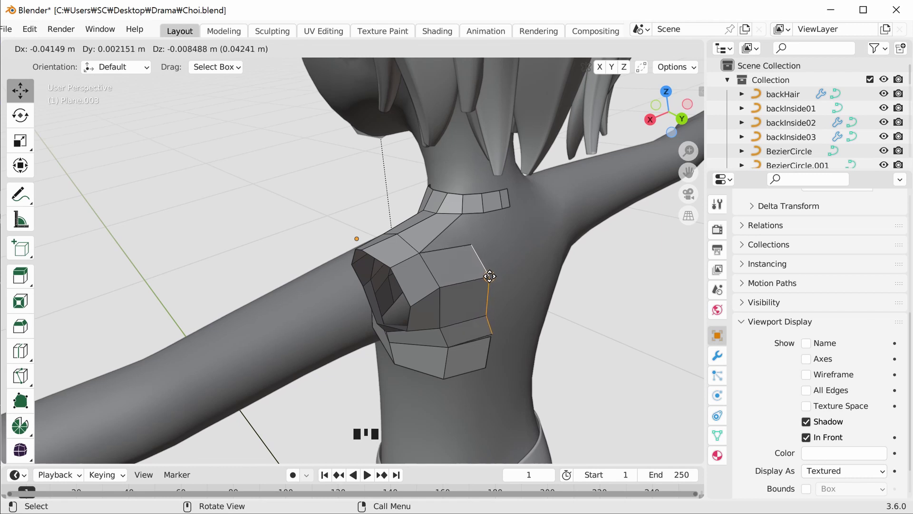
pyautogui.click(490, 276)
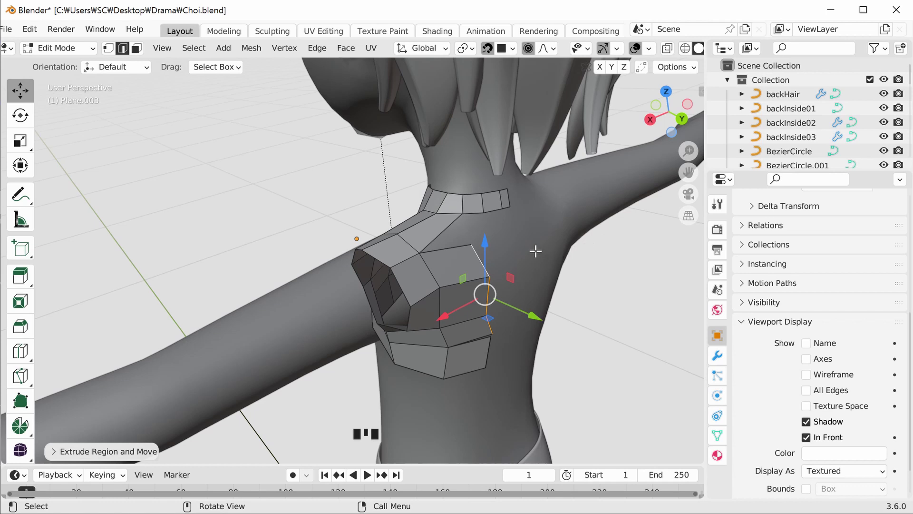
# - Fill a face between the back neckline strip's lower edge and the upper edge of the panel extruded toward the spine
pyautogui.click(479, 217)
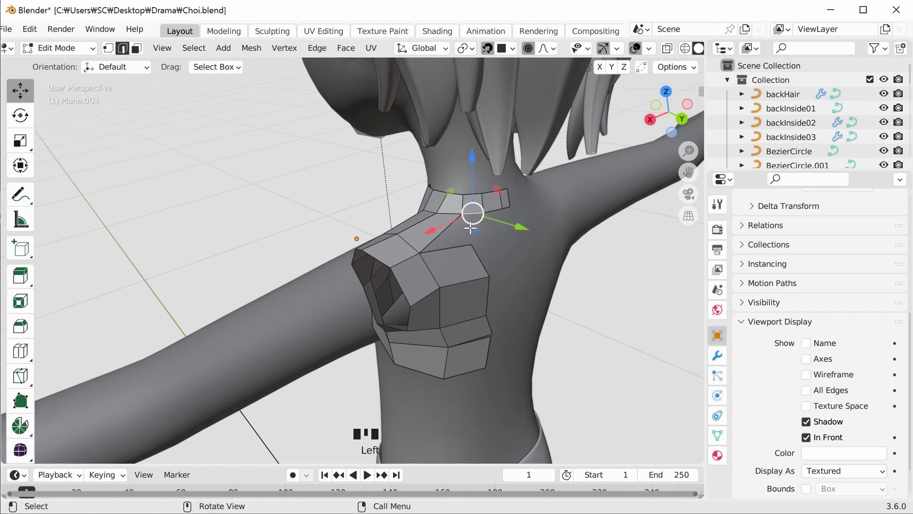
pyautogui.keyDown('shift'); pyautogui.click(461, 246); pyautogui.keyUp('shift')
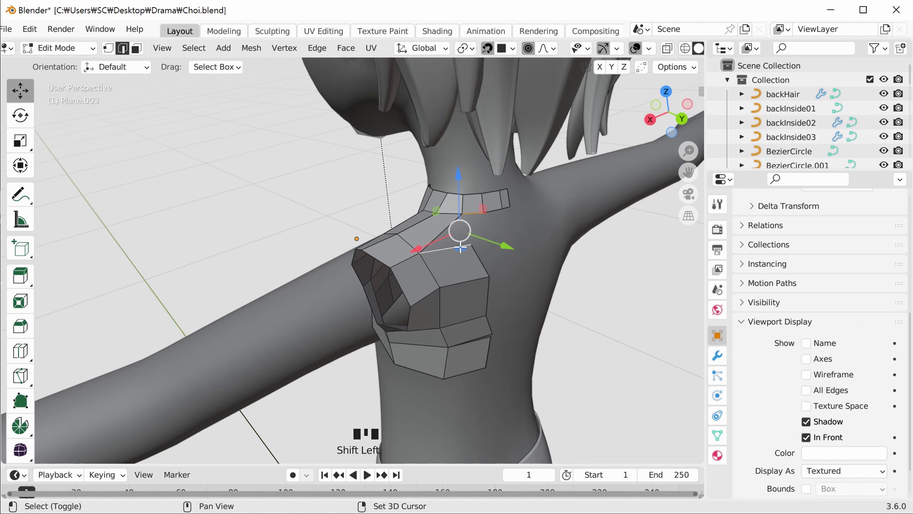
pyautogui.press('f')
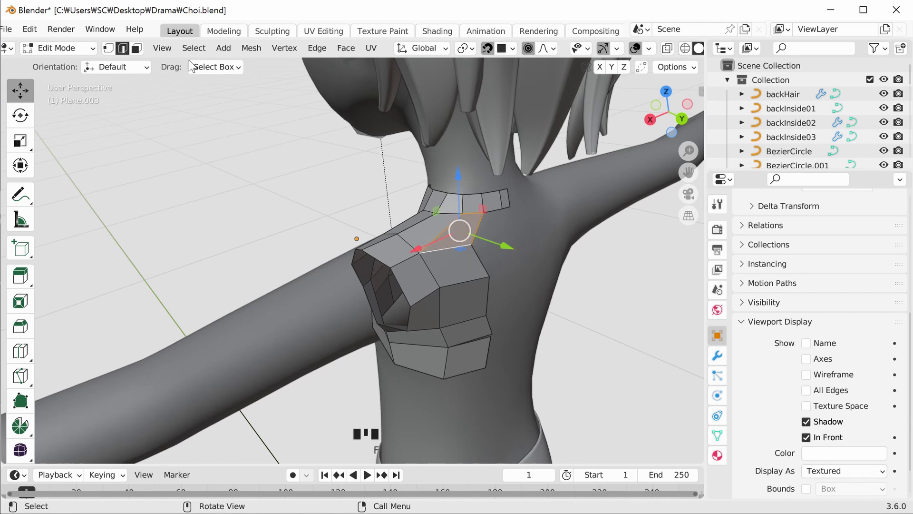
# - Reposition the vertices along the back panel's inner edge, bringing its lowest vertex close to the chest strip's upper corner
pyautogui.click(109, 48)
pyautogui.click(471, 244)
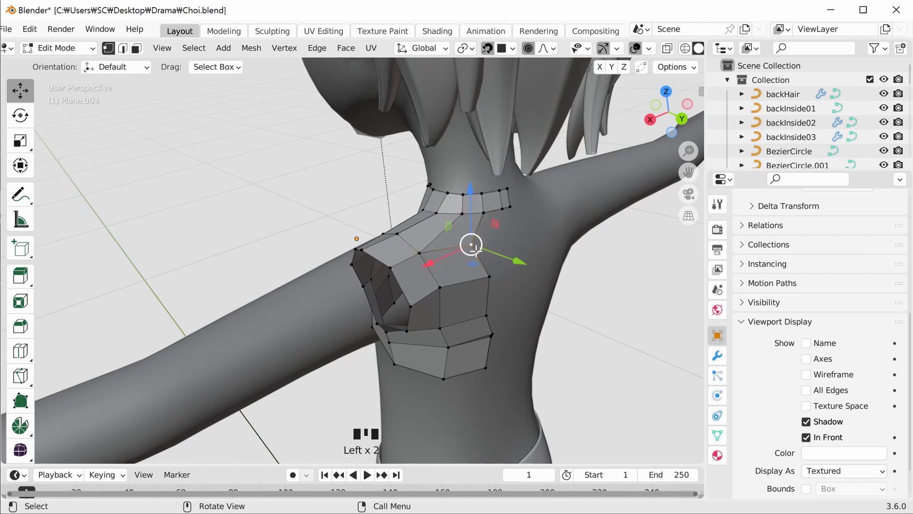
pyautogui.moveTo(470, 243); pyautogui.dragTo(484, 243)
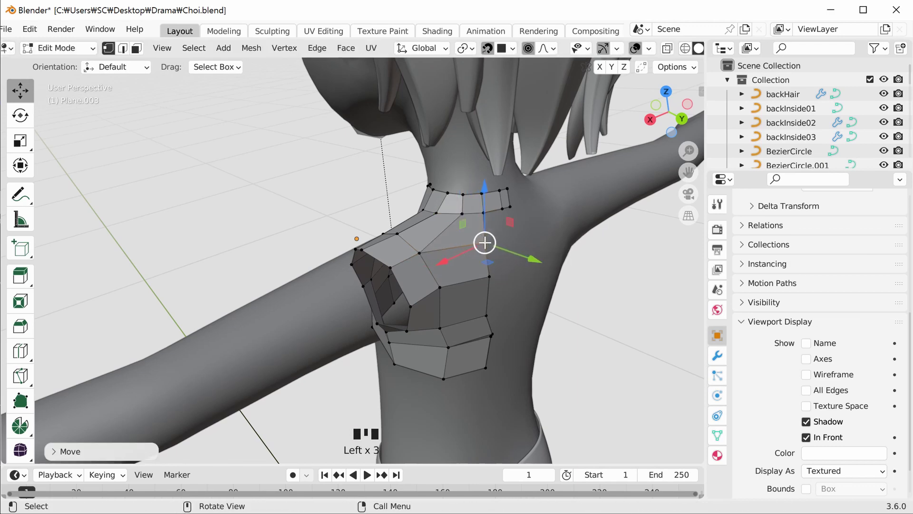
pyautogui.moveTo(490, 244); pyautogui.dragTo(492, 335, button='middle')
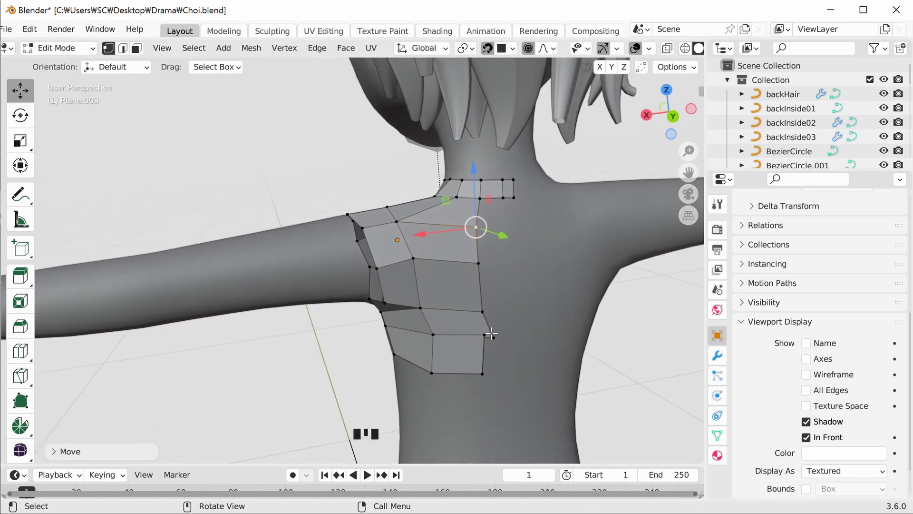
pyautogui.click(493, 335)
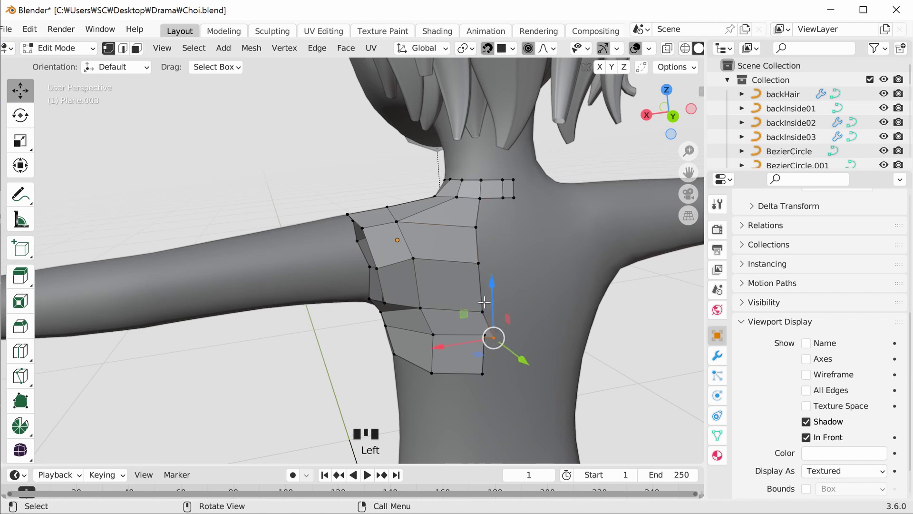
pyautogui.click(479, 261)
pyautogui.moveTo(478, 261); pyautogui.dragTo(475, 218)
pyautogui.click(478, 229)
pyautogui.click(483, 312)
pyautogui.moveTo(482, 312); pyautogui.dragTo(478, 300)
pyautogui.click(494, 338)
pyautogui.moveTo(494, 339); pyautogui.dragTo(485, 324)
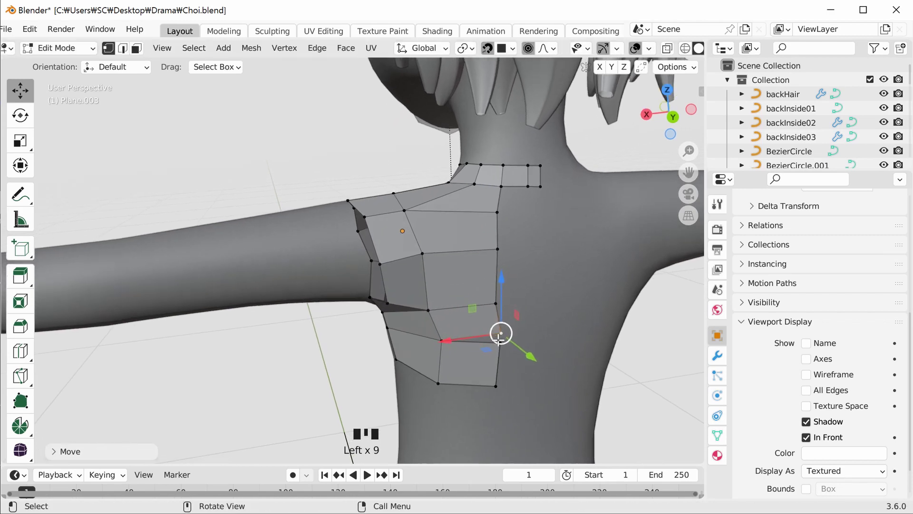
# - Merge the back panel's lowest inner vertex with the adjacent upper corner vertex of the chest strip
pyautogui.moveTo(496, 339); pyautogui.dragTo(496, 344, button='middle')
pyautogui.scroll(1, 507, 347)
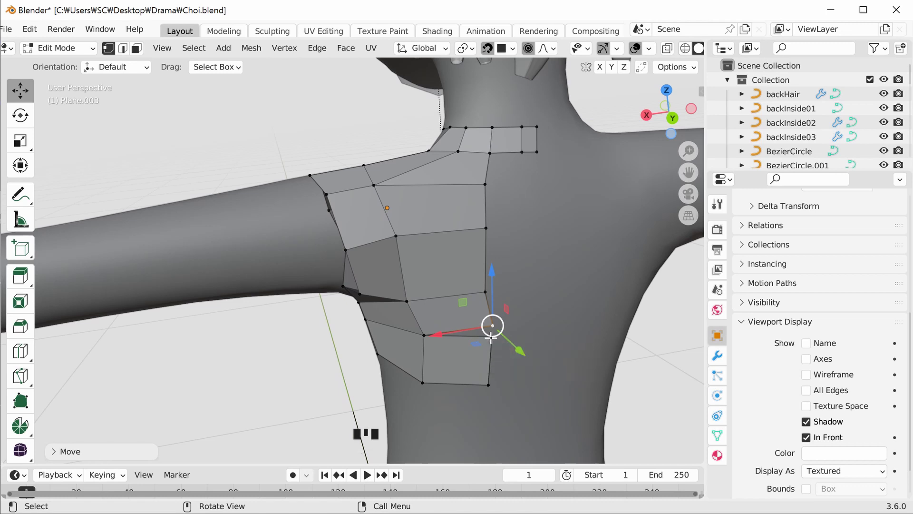
pyautogui.keyDown('shift'); pyautogui.click(492, 337); pyautogui.keyUp('shift')
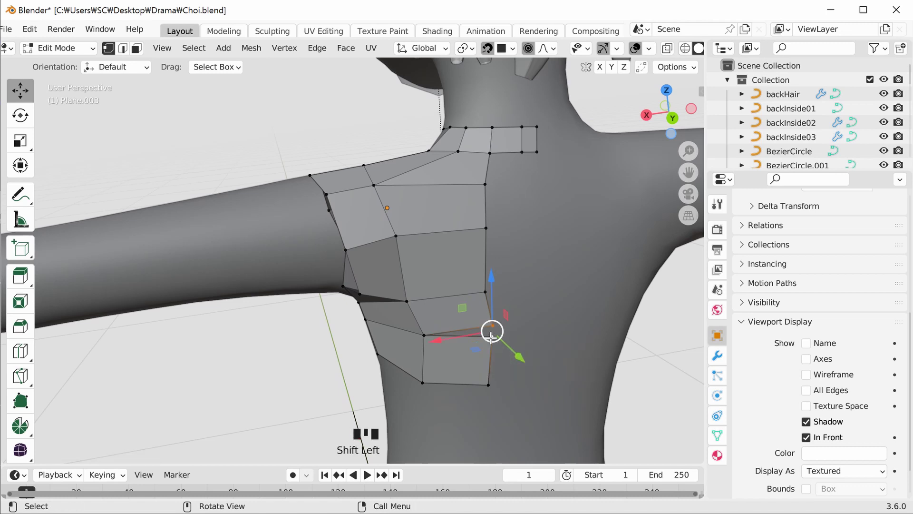
pyautogui.press('m')
pyautogui.click(493, 340)
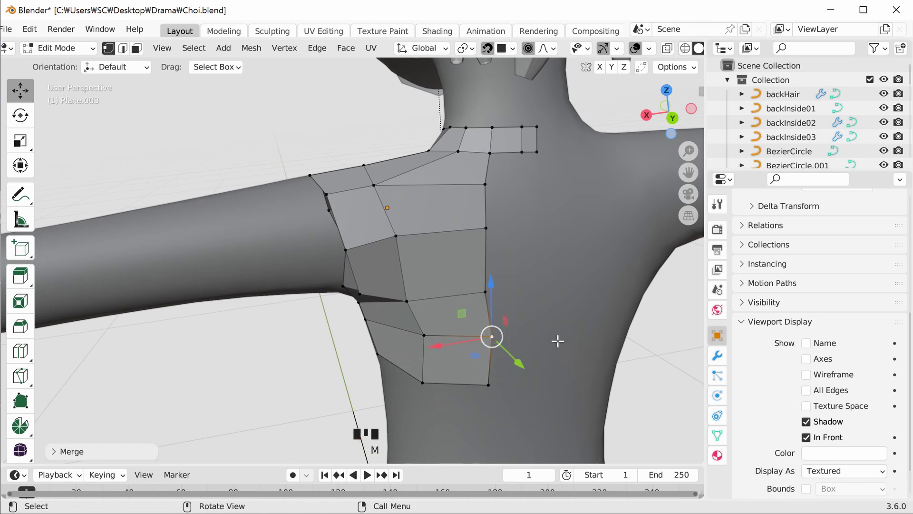
# - Shift the inner-edge vertices of the back panel so they form a straight vertical column beside the spine
pyautogui.moveTo(492, 336); pyautogui.dragTo(488, 336)
pyautogui.click(487, 229)
pyautogui.moveTo(485, 227); pyautogui.dragTo(484, 233)
pyautogui.moveTo(484, 233); pyautogui.dragTo(552, 240, button='middle')
pyautogui.click(492, 291)
pyautogui.click(559, 235)
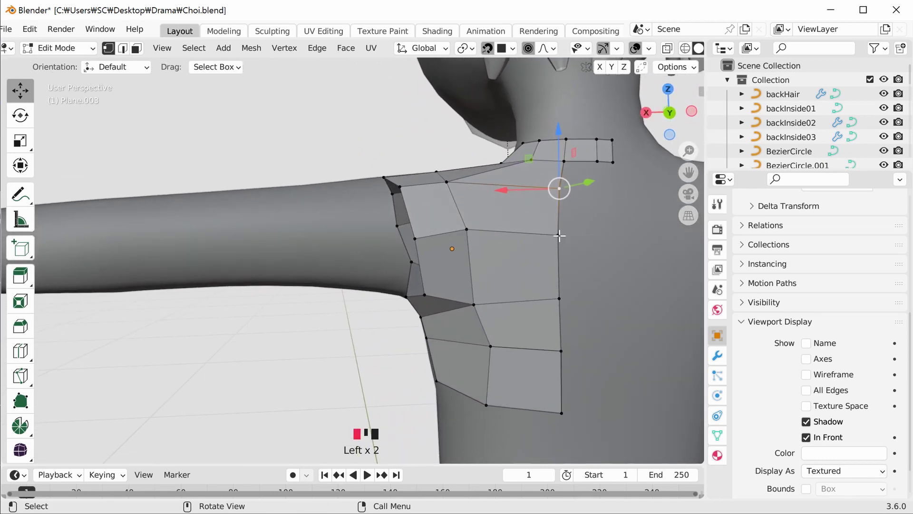
pyautogui.click(559, 190)
pyautogui.moveTo(560, 189); pyautogui.dragTo(565, 189)
pyautogui.click(559, 235)
pyautogui.moveTo(559, 234); pyautogui.dragTo(563, 235)
pyautogui.click(561, 298)
pyautogui.moveTo(561, 299); pyautogui.dragTo(563, 299)
pyautogui.scroll(-2, 561, 345)
pyautogui.moveTo(561, 346); pyautogui.dragTo(571, 360, button='middle')
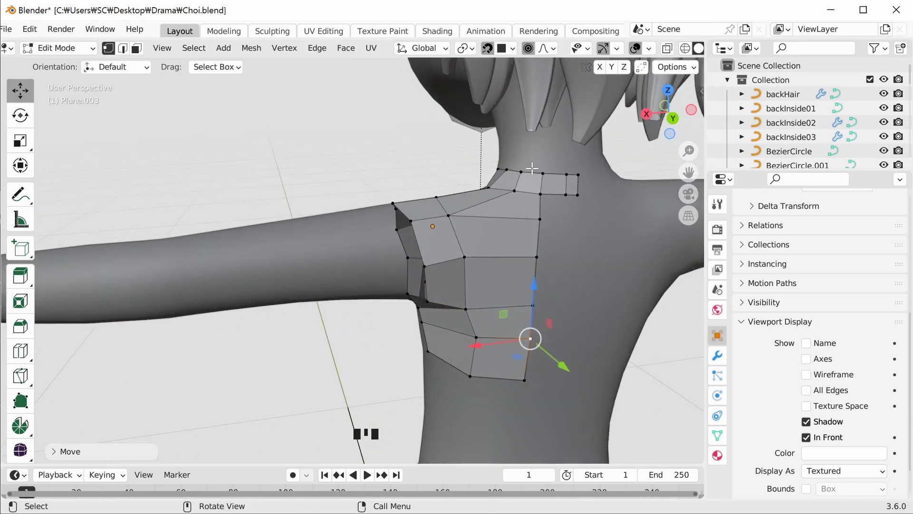
# - Extrude the five inner edges of the back panel toward the spine to form another column of quads
pyautogui.press('2')
pyautogui.click(542, 205)
pyautogui.keyDown('shift'); pyautogui.click(538, 239); pyautogui.keyUp('shift')
pyautogui.keyDown('shift'); pyautogui.click(535, 282); pyautogui.keyUp('shift')
pyautogui.keyDown('shift'); pyautogui.click(530, 325); pyautogui.keyUp('shift')
pyautogui.keyDown('shift'); pyautogui.click(528, 358); pyautogui.keyUp('shift')
pyautogui.press('e')
pyautogui.click(571, 306)
pyautogui.click(567, 186)
pyautogui.press('x')
pyautogui.click(552, 203)
pyautogui.scroll(2, 556, 173)
pyautogui.moveTo(556, 174); pyautogui.dragTo(529, 187, button='middle')
pyautogui.press('1')
pyautogui.hotkey('ctrl', 'z')
pyautogui.hotkey('ctrl', 'z')
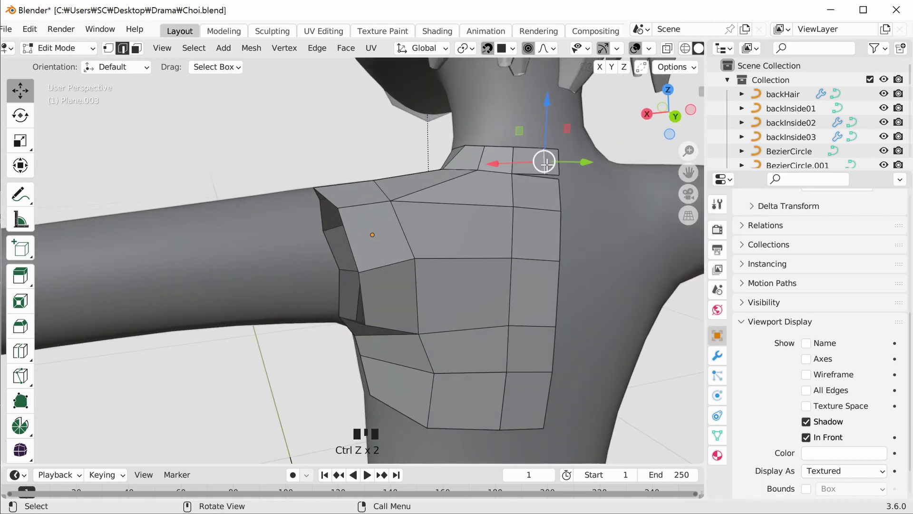
# - Dissolve the extra vertical edge near the back neckline strip's end and merge the overlapping vertices below it at center
pyautogui.press('x')
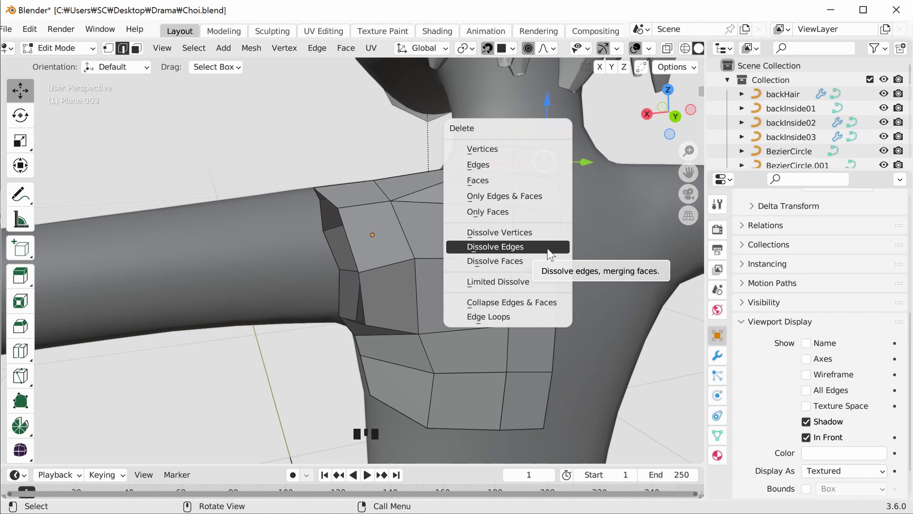
pyautogui.click(550, 253)
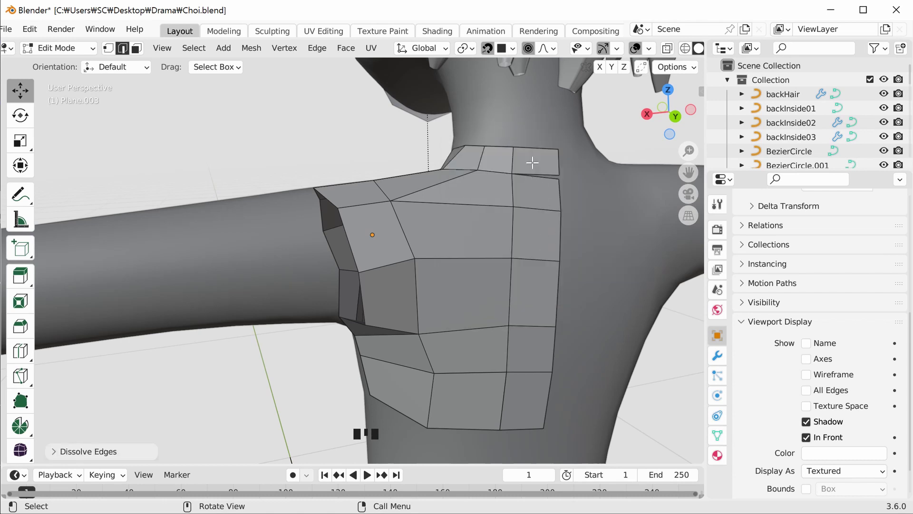
pyautogui.click(109, 48)
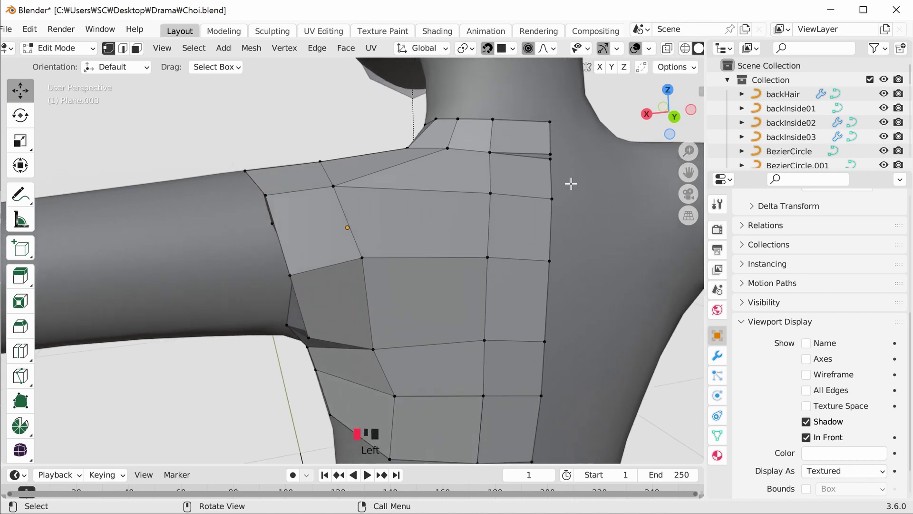
pyautogui.moveTo(537, 158); pyautogui.dragTo(519, 143)
pyautogui.moveTo(529, 149); pyautogui.dragTo(575, 206, button='middle')
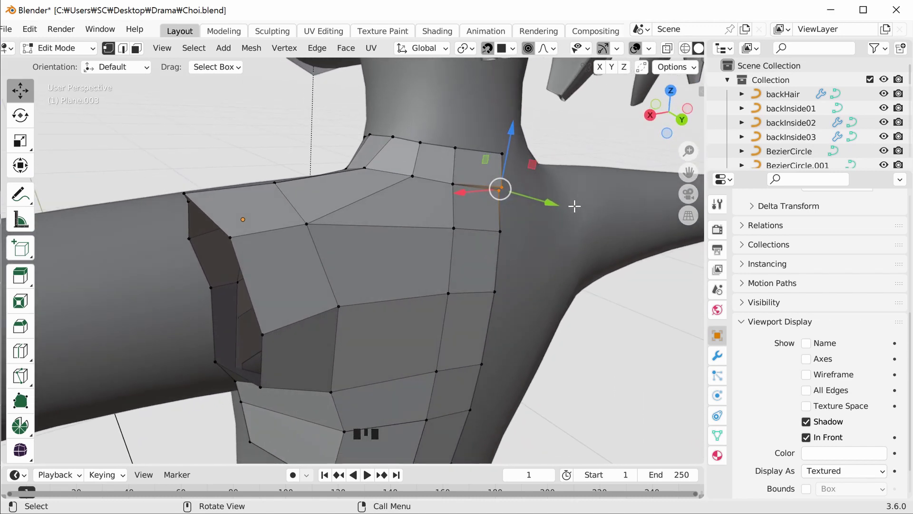
pyautogui.press('m')
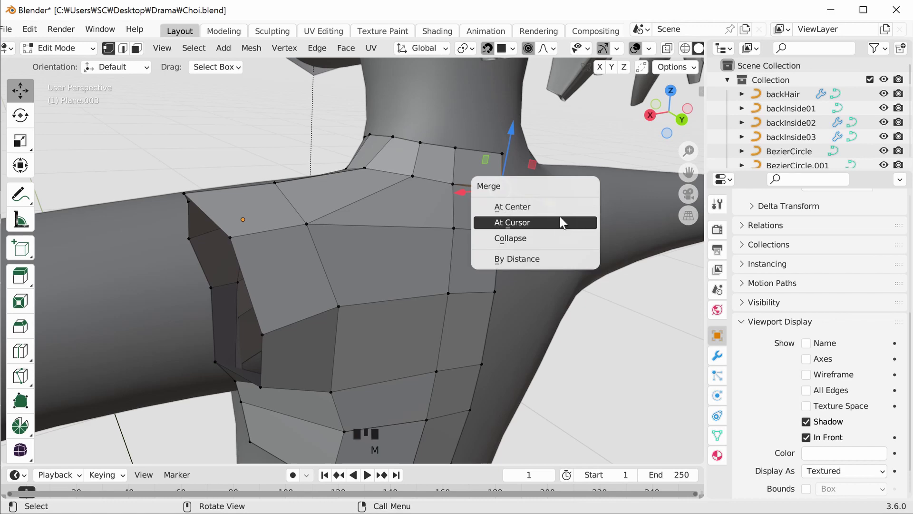
pyautogui.click(557, 209)
pyautogui.click(620, 291)
# - Nudge the vertices of the new column along the spine to even out the back quads over the body
pyautogui.scroll(-3, 618, 282)
pyautogui.moveTo(618, 282); pyautogui.dragTo(460, 239, button='middle')
pyautogui.click(461, 239)
pyautogui.moveTo(463, 239); pyautogui.dragTo(464, 235)
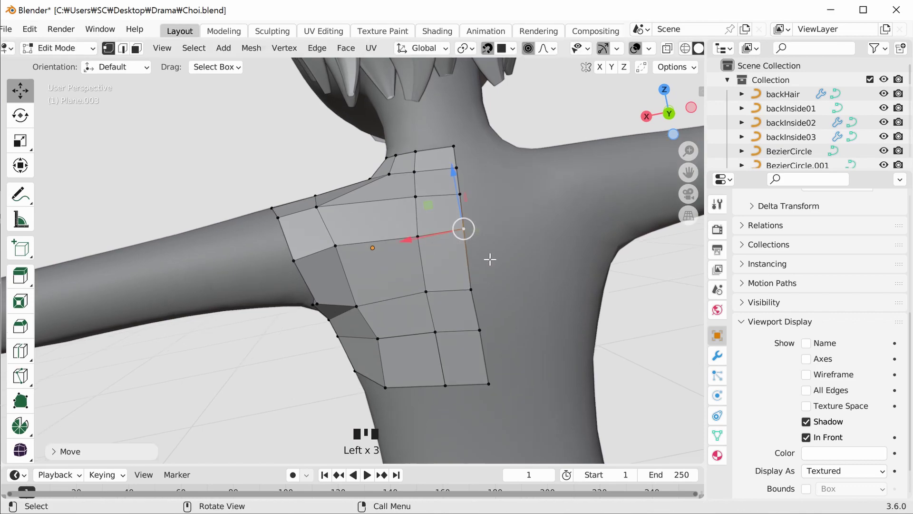
pyautogui.moveTo(490, 259); pyautogui.dragTo(493, 240, button='middle')
pyautogui.click(469, 255)
pyautogui.moveTo(469, 255); pyautogui.dragTo(472, 253)
pyautogui.moveTo(513, 272); pyautogui.dragTo(652, 252, button='middle')
pyautogui.click(520, 211)
pyautogui.moveTo(519, 210); pyautogui.dragTo(444, 284, button='middle')
pyautogui.click(425, 280)
pyautogui.moveTo(425, 279); pyautogui.dragTo(428, 275)
pyautogui.moveTo(481, 305); pyautogui.dragTo(523, 261, button='middle')
pyautogui.scroll(4, 484, 283)
pyautogui.click(522, 275)
pyautogui.moveTo(522, 275); pyautogui.dragTo(518, 274)
# - Fine-tune individual vertices around the garment's shoulder and side from several angles to even out the surface
pyautogui.moveTo(518, 274); pyautogui.dragTo(572, 261, button='middle')
pyautogui.click(668, 112)
pyautogui.scroll(-6, 631, 207)
pyautogui.scroll(-2, 631, 207)
pyautogui.moveTo(630, 207); pyautogui.dragTo(475, 266, button='middle')
pyautogui.scroll(3, 552, 288)
pyautogui.click(475, 213)
pyautogui.moveTo(475, 213); pyautogui.dragTo(478, 216)
pyautogui.moveTo(523, 243); pyautogui.dragTo(433, 333, button='middle')
pyautogui.click(444, 335)
pyautogui.moveTo(445, 335); pyautogui.dragTo(446, 329)
pyautogui.moveTo(446, 329); pyautogui.dragTo(424, 308, button='middle')
pyautogui.click(424, 310)
pyautogui.moveTo(423, 310); pyautogui.dragTo(421, 312)
pyautogui.moveTo(421, 312); pyautogui.dragTo(436, 352, button='middle')
pyautogui.click(435, 267)
pyautogui.moveTo(435, 267); pyautogui.dragTo(438, 270)
pyautogui.moveTo(449, 272); pyautogui.dragTo(443, 304, button='middle')
pyautogui.click(439, 267)
pyautogui.moveTo(439, 267); pyautogui.dragTo(441, 273)
pyautogui.moveTo(476, 352); pyautogui.dragTo(456, 266, button='middle')
pyautogui.scroll(2, 448, 305)
pyautogui.click(444, 339)
pyautogui.moveTo(445, 340); pyautogui.dragTo(366, 284, button='middle')
# - Select the complete armhole edge loop and extrude it outward along the arm as a sleeve
pyautogui.press('2')
pyautogui.click(401, 271)
pyautogui.keyDown('alt'); pyautogui.click(367, 286); pyautogui.keyUp('alt')
pyautogui.click(669, 105)
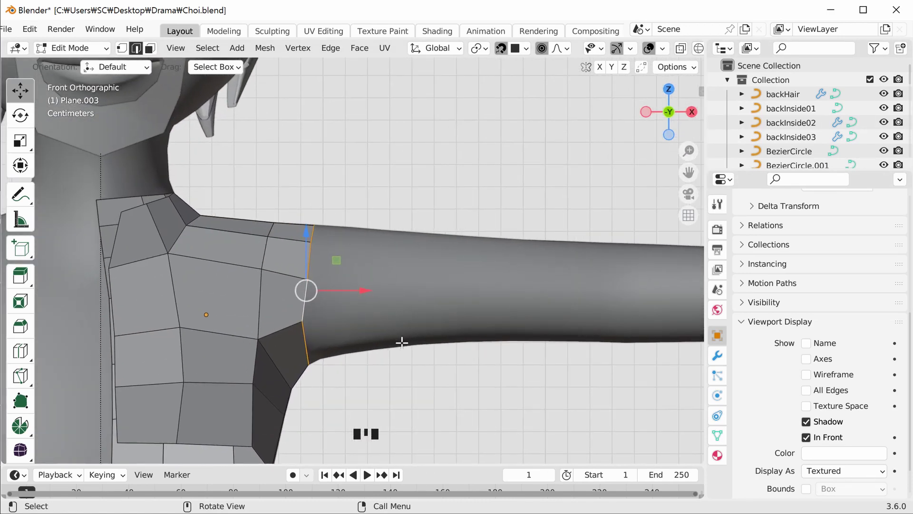
pyautogui.press('e')
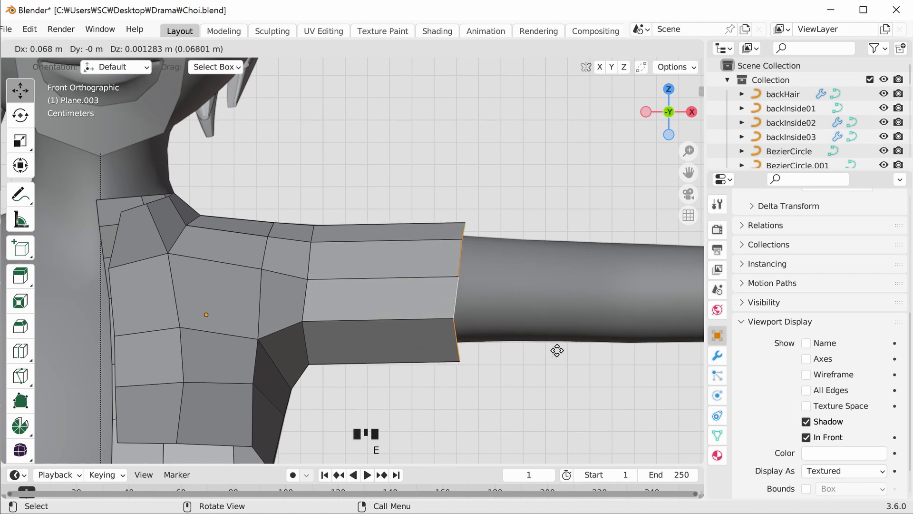
pyautogui.click(634, 357)
# - Move the sleeve's open end loop along X until it reaches the wrist
pyautogui.scroll(-2, 623, 361)
pyautogui.keyDown('shift'); pyautogui.moveTo(611, 367); pyautogui.dragTo(381, 332, button='middle'); pyautogui.keyUp('shift')
pyautogui.scroll(-3, 525, 361)
pyautogui.moveTo(404, 295); pyautogui.dragTo(532, 297)
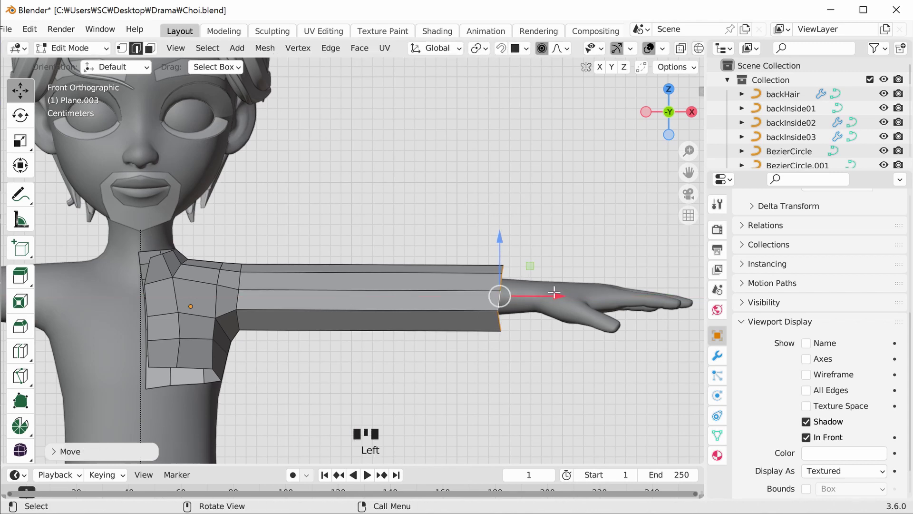
pyautogui.moveTo(559, 296); pyautogui.dragTo(600, 297)
pyautogui.scroll(4, 577, 306)
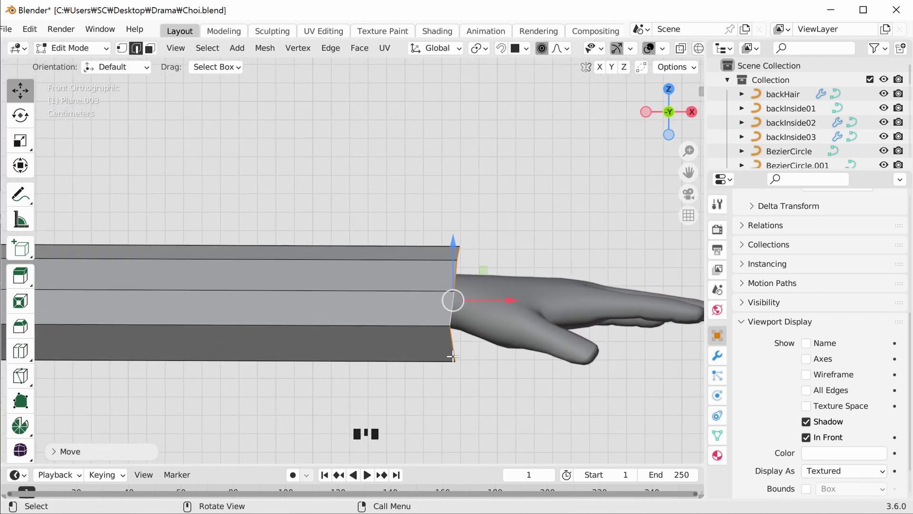
pyautogui.keyDown('ctrl'); pyautogui.scroll(3, 453, 352); pyautogui.keyUp('ctrl')
# - Flatten the sleeve's wrist loop into a straight vertical line by scaling it to 0 along global X
pyautogui.click(122, 48)
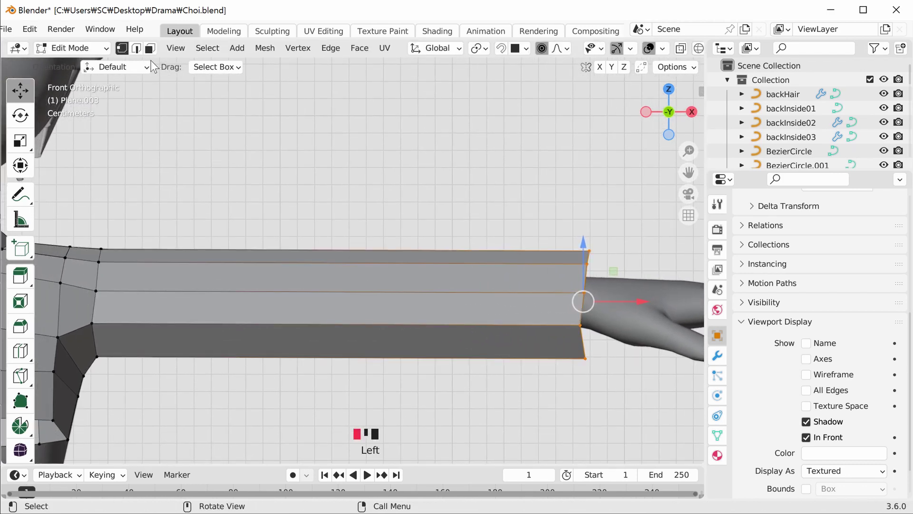
pyautogui.scroll(-3, 343, 260)
pyautogui.keyDown('ctrl'); pyautogui.scroll(2, 343, 260); pyautogui.keyUp('ctrl')
pyautogui.keyDown('shift'); pyautogui.moveTo(343, 260); pyautogui.dragTo(380, 231, button='middle'); pyautogui.keyUp('shift')
pyautogui.scroll(2, 347, 299)
pyautogui.keyDown('shift'); pyautogui.moveTo(598, 255); pyautogui.dragTo(442, 287, button='middle'); pyautogui.keyUp('shift')
pyautogui.click(21, 141)
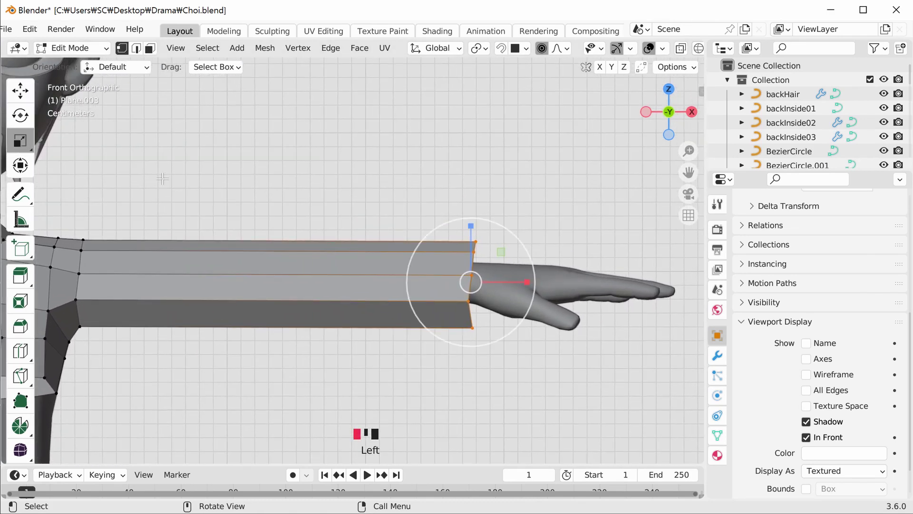
pyautogui.scroll(1, 470, 301)
pyautogui.moveTo(494, 292); pyautogui.dragTo(443, 291)
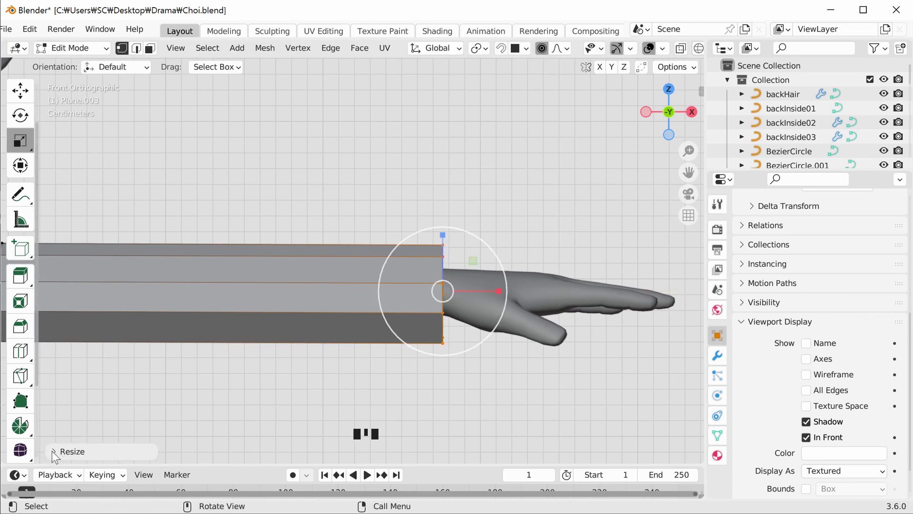
pyautogui.click(52, 451)
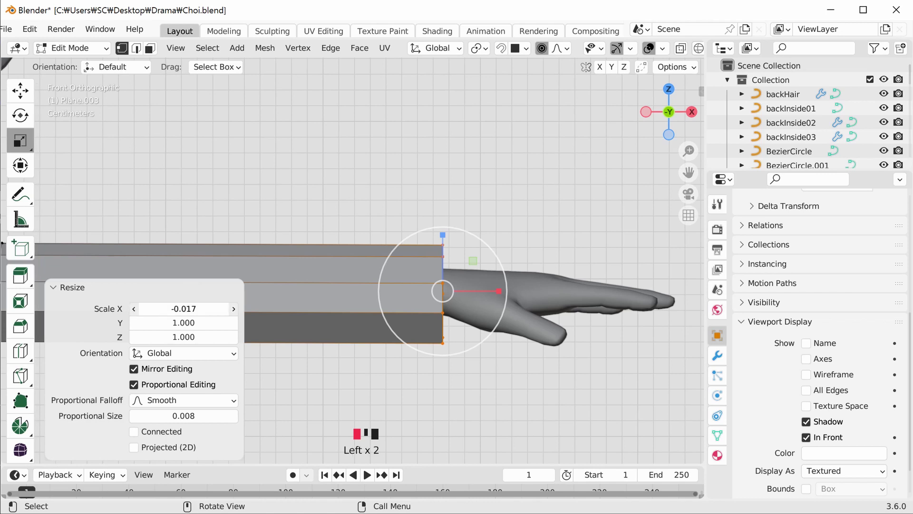
pyautogui.click(194, 308)
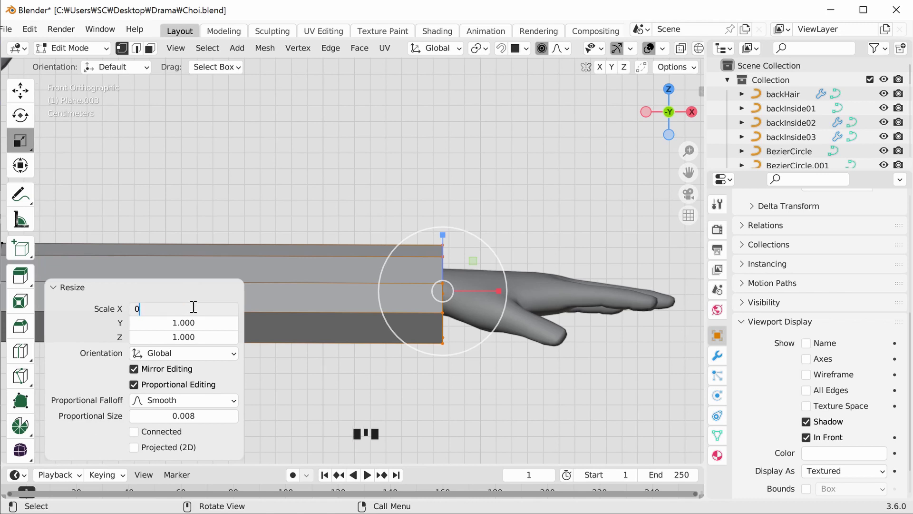
pyautogui.press('Return')
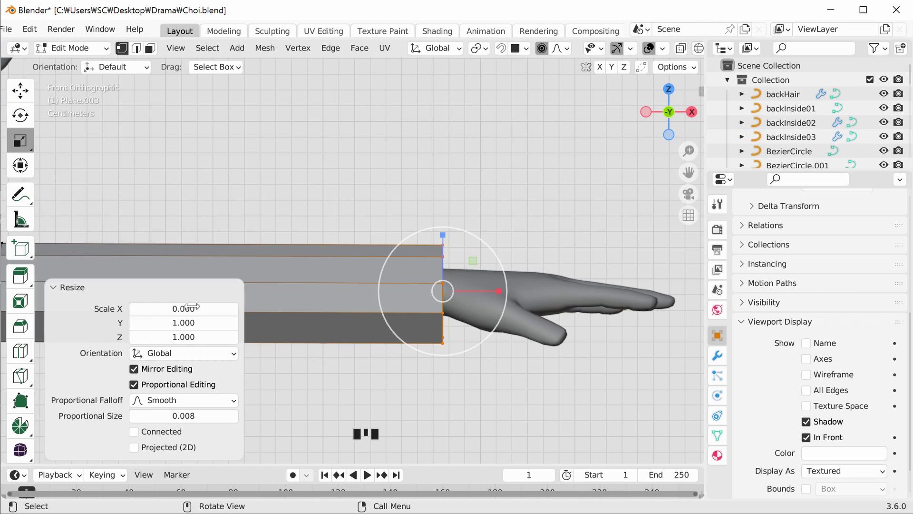
pyautogui.click(266, 195)
# - In a see-through top view, cut one new edge loop around the sleeve at the elbow
pyautogui.scroll(-4, 266, 195)
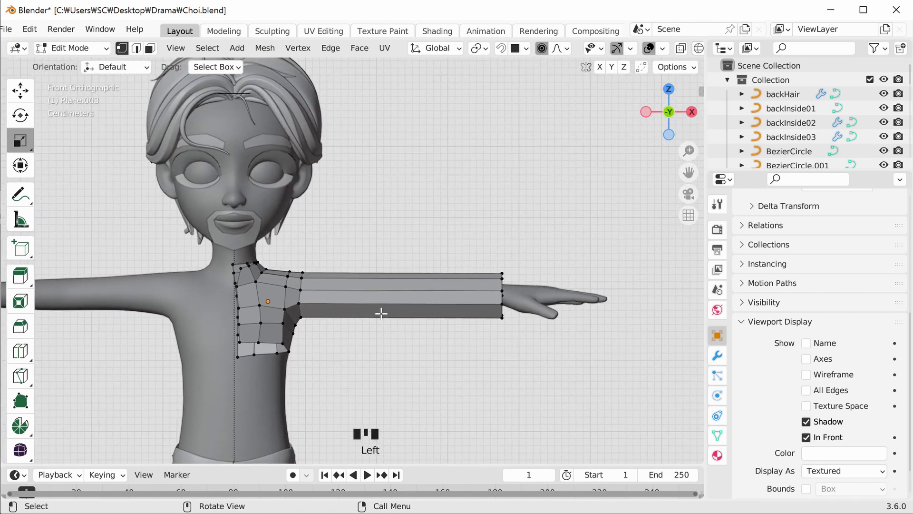
pyautogui.scroll(1, 381, 313)
pyautogui.click(668, 89)
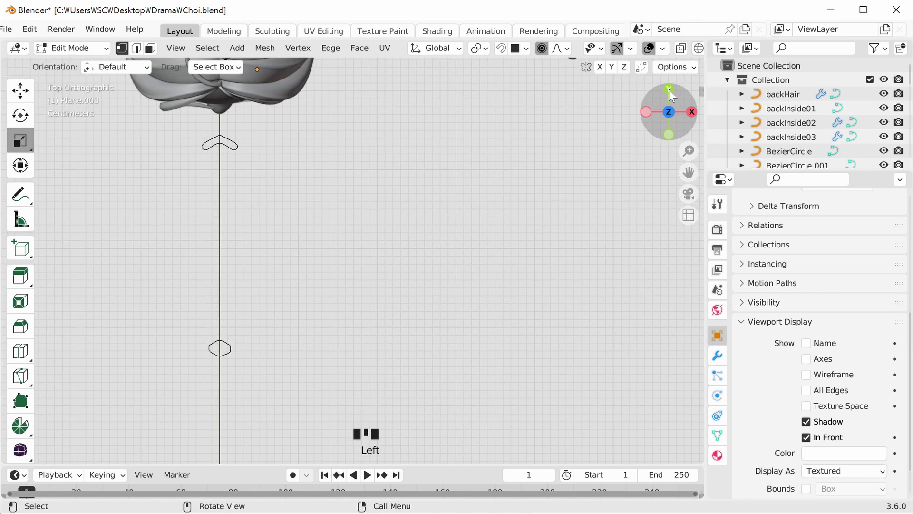
pyautogui.scroll(-2, 489, 237)
pyautogui.scroll(3, 489, 238)
pyautogui.scroll(1, 488, 237)
pyautogui.keyDown('shift'); pyautogui.moveTo(329, 254); pyautogui.dragTo(401, 294, button='middle'); pyautogui.keyUp('shift')
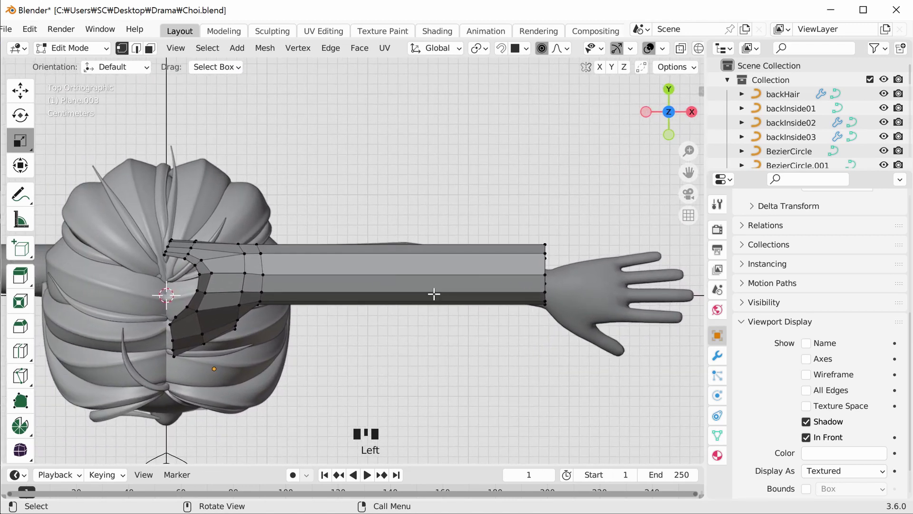
pyautogui.hotkey('alt', 'z')
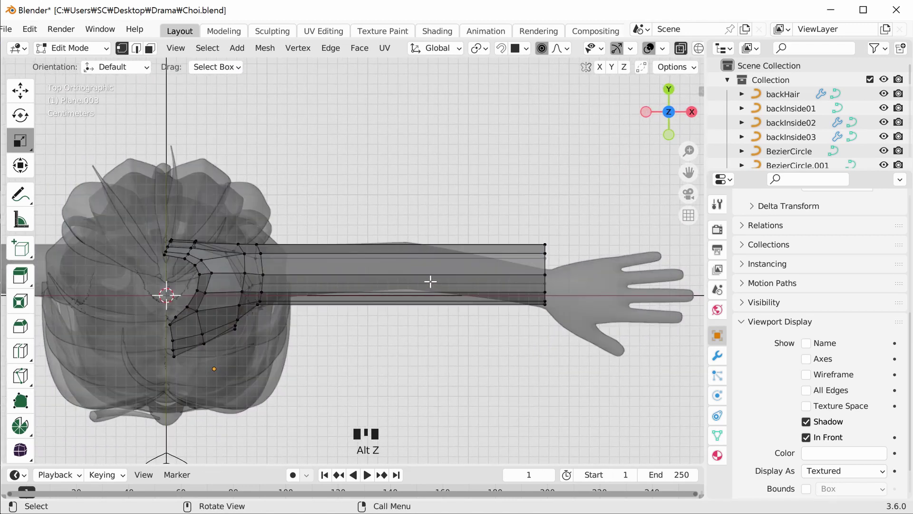
pyautogui.scroll(3, 418, 279)
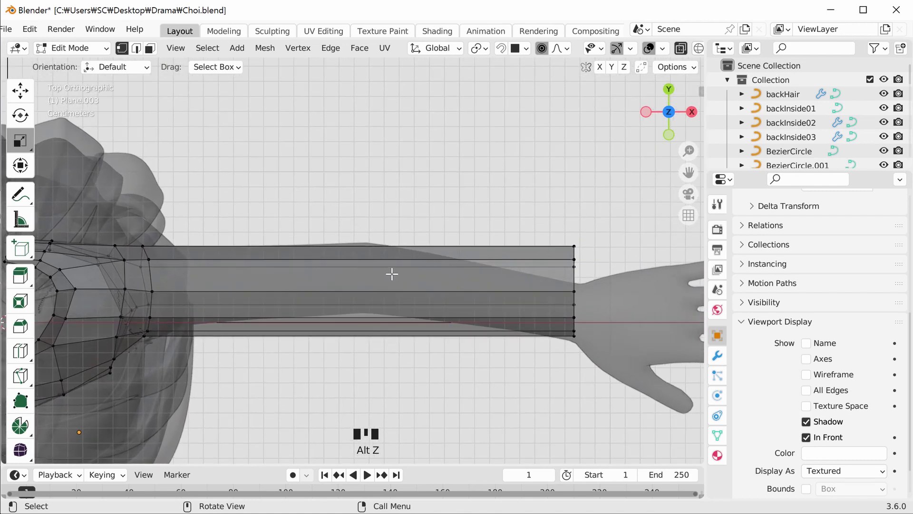
pyautogui.press('ctrl')
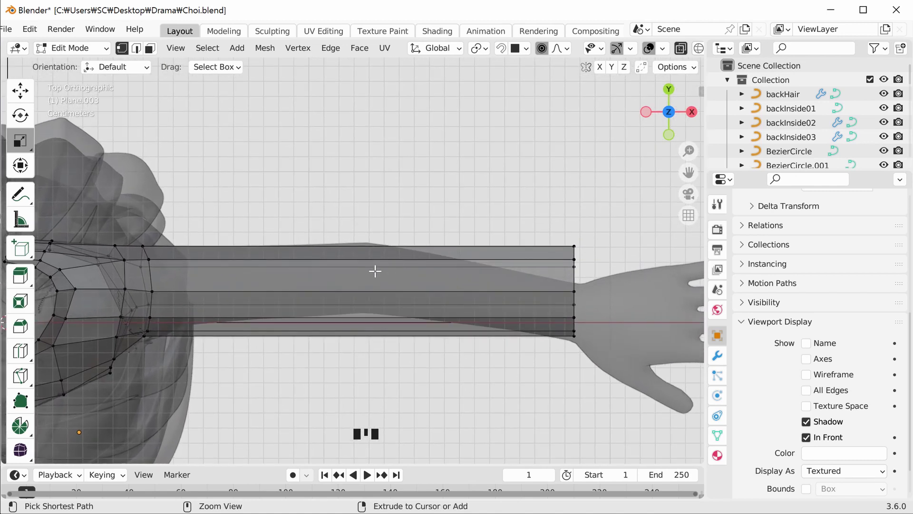
pyautogui.hotkey('ctrl', 'r')
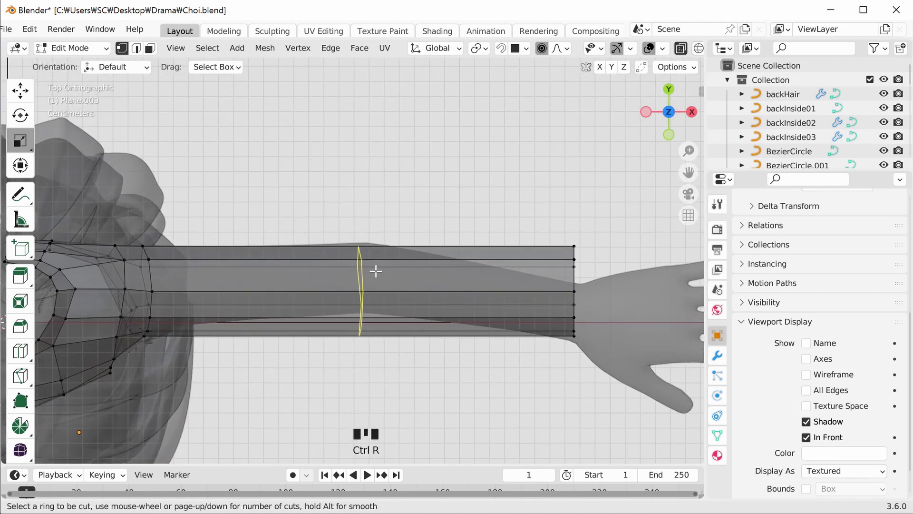
pyautogui.click(375, 271)
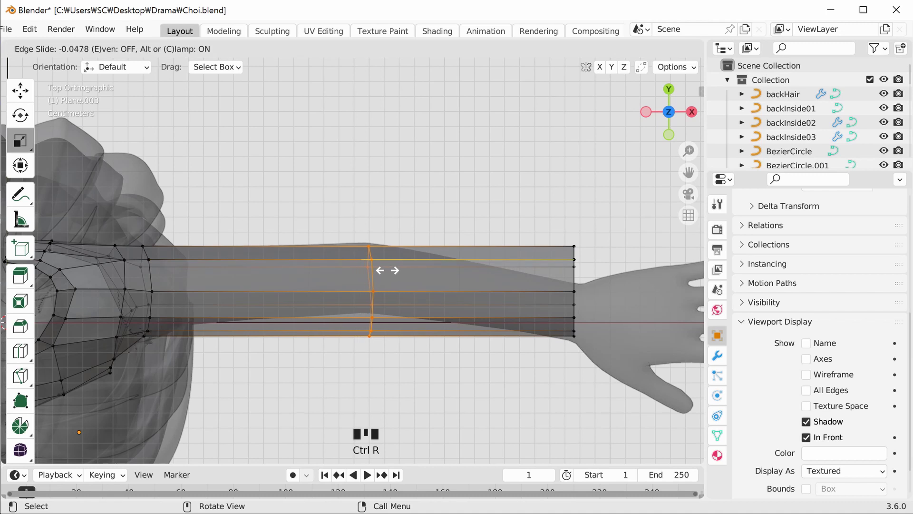
pyautogui.click(387, 270)
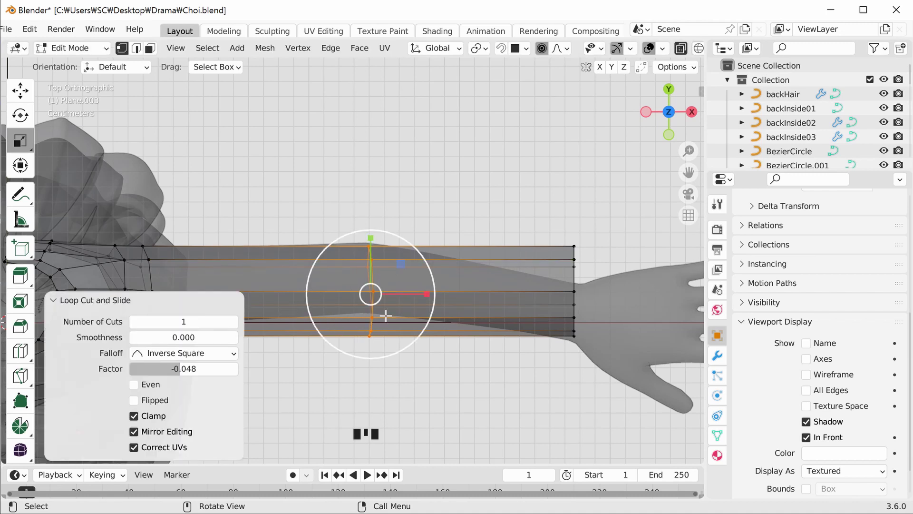
# - Flatten the elbow loop by scaling X to 0.096 and shift it 0.007812 m along Y and -0.004024 m along X
pyautogui.moveTo(423, 295); pyautogui.dragTo(414, 295)
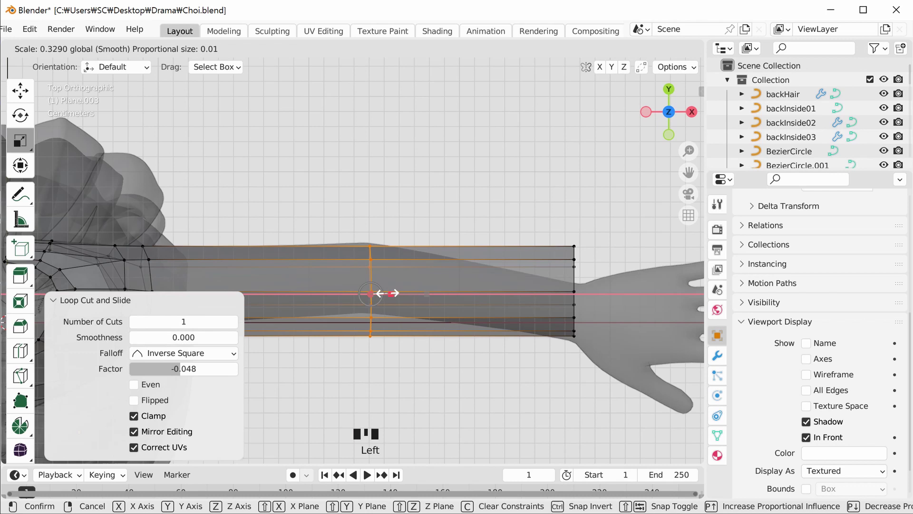
pyautogui.moveTo(375, 294); pyautogui.dragTo(376, 294)
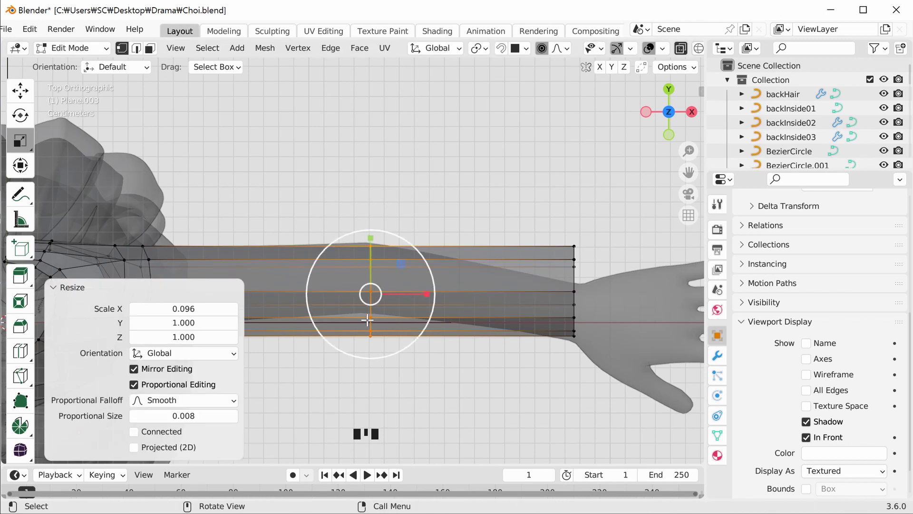
pyautogui.click(20, 90)
pyautogui.moveTo(365, 237); pyautogui.dragTo(371, 220)
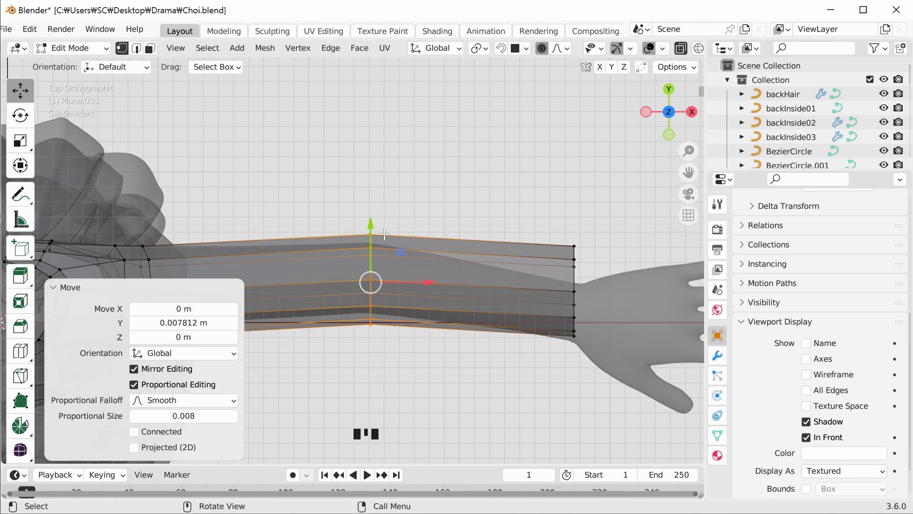
pyautogui.moveTo(429, 282); pyautogui.dragTo(419, 280)
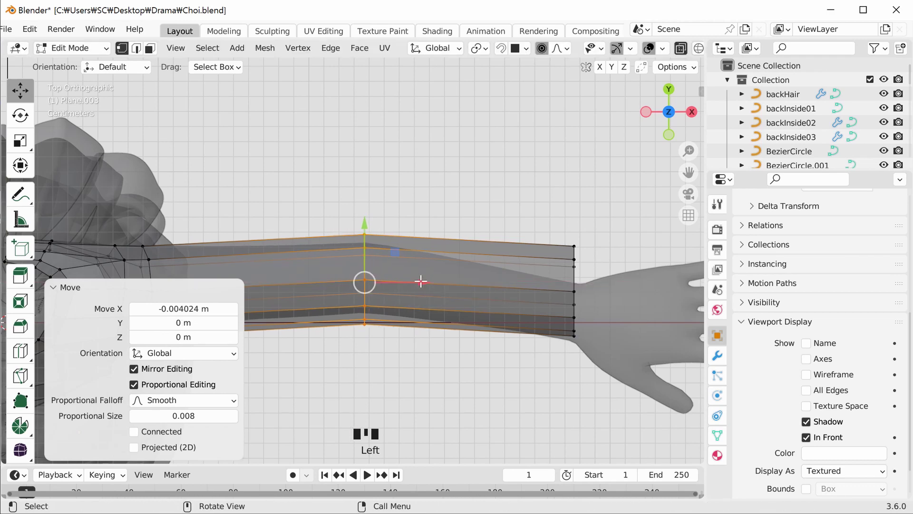
# - Select the sleeve's wrist loop, move it -0.014152 m along Y, and rotate it -8.77° about Z to follow the forearm
pyautogui.scroll(-1, 412, 365)
pyautogui.scroll(2, 475, 333)
pyautogui.keyDown('shift'); pyautogui.moveTo(528, 250); pyautogui.dragTo(461, 247, button='middle'); pyautogui.keyUp('shift')
pyautogui.moveTo(469, 209); pyautogui.dragTo(531, 365)
pyautogui.moveTo(512, 238); pyautogui.dragTo(515, 263)
pyautogui.click(20, 115)
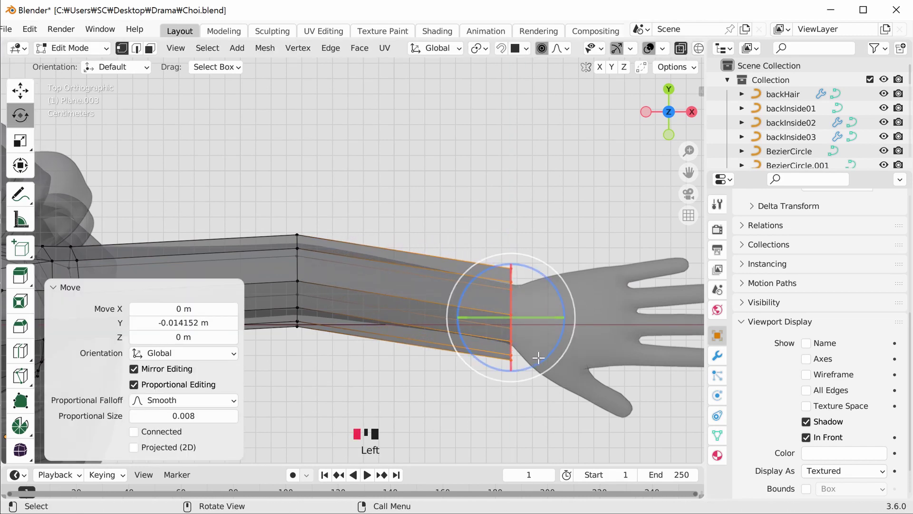
pyautogui.moveTo(546, 358); pyautogui.dragTo(536, 362)
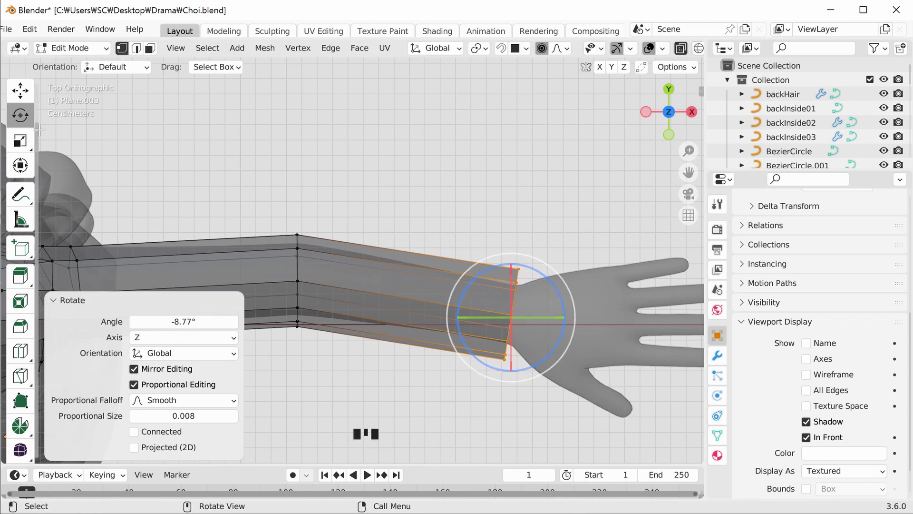
# - Shift the wrist loop -0.008584 m in X and 0.00116 m in Y, and return the display to solid without X-ray
pyautogui.click(20, 94)
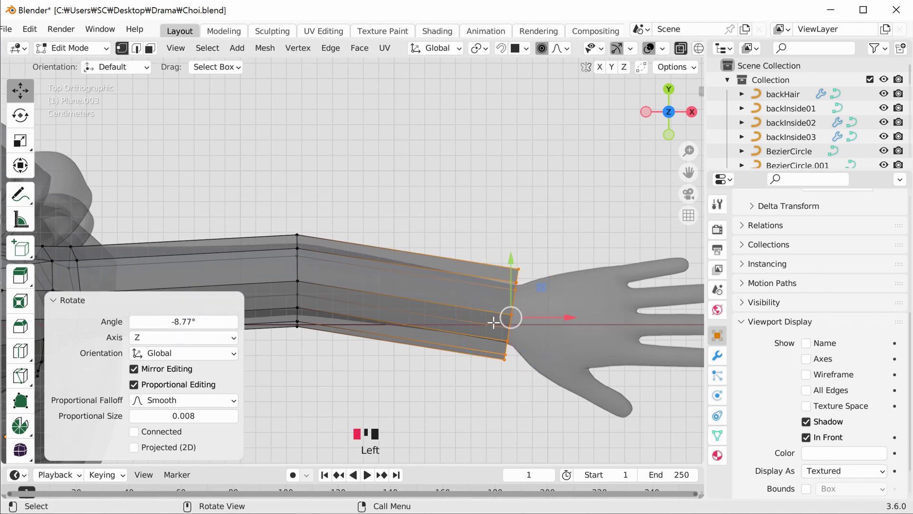
pyautogui.moveTo(539, 289); pyautogui.dragTo(524, 287)
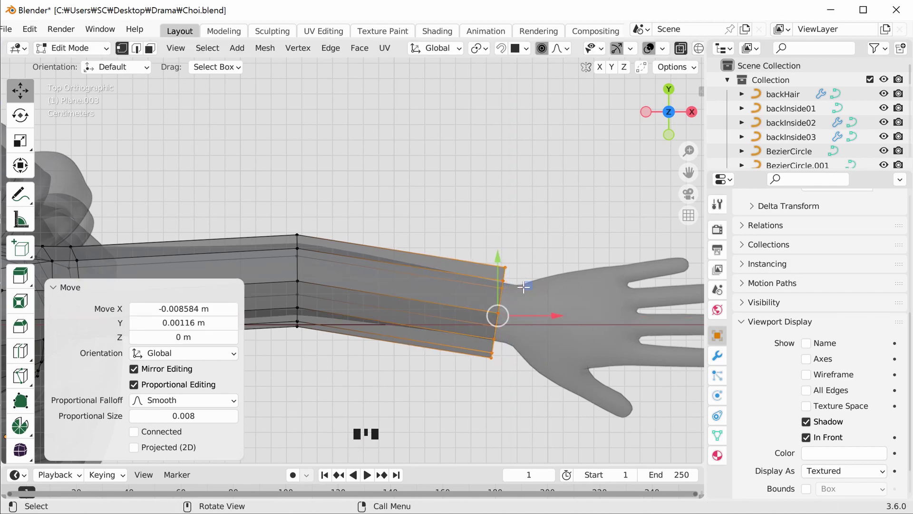
pyautogui.click(475, 395)
pyautogui.scroll(-5, 475, 354)
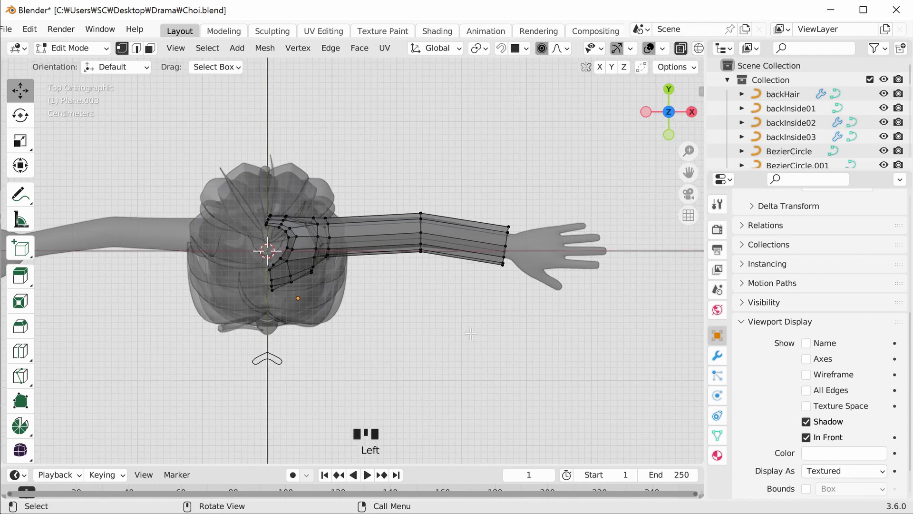
pyautogui.moveTo(671, 116); pyautogui.dragTo(368, 277)
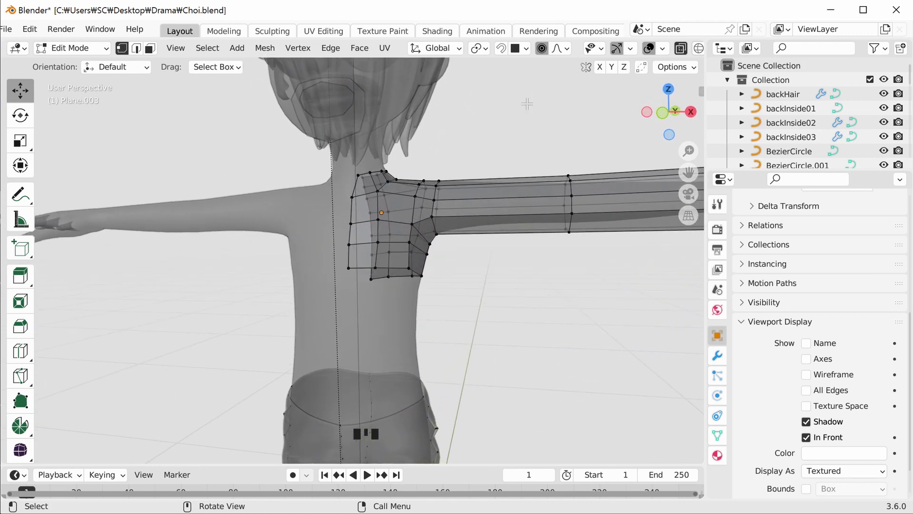
pyautogui.hotkey('alt', 'z')
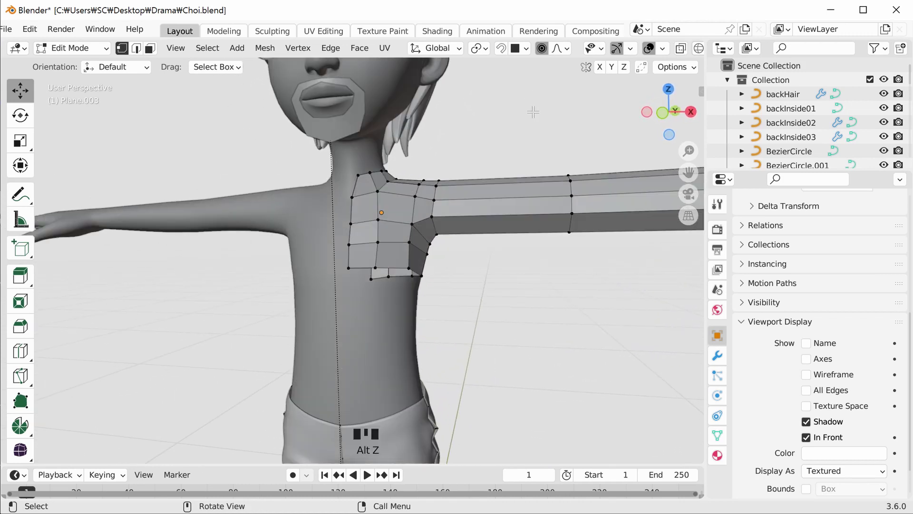
pyautogui.moveTo(463, 267); pyautogui.dragTo(397, 220, button='middle')
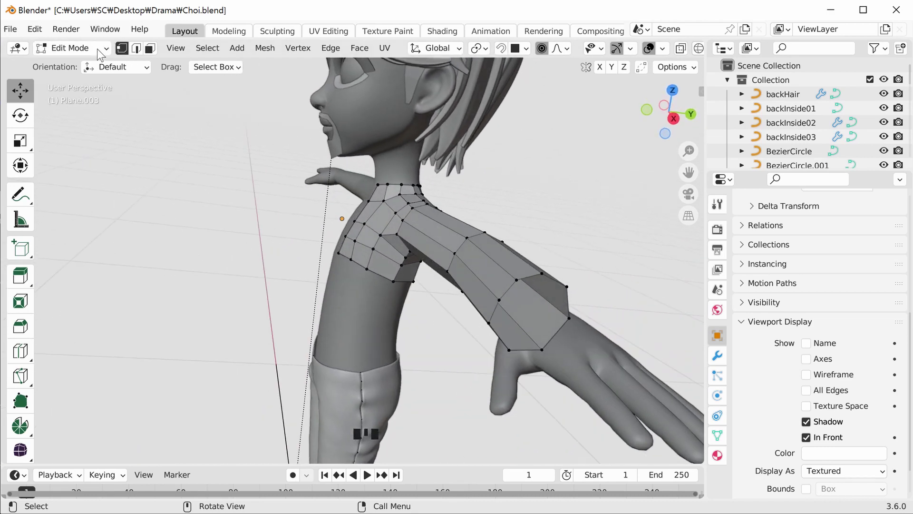
# - Return the garment to Object Mode and add a Mirror modifier on the X axis
pyautogui.click(100, 53)
pyautogui.click(91, 63)
pyautogui.moveTo(418, 257); pyautogui.dragTo(425, 265, button='middle')
pyautogui.scroll(5, 425, 265)
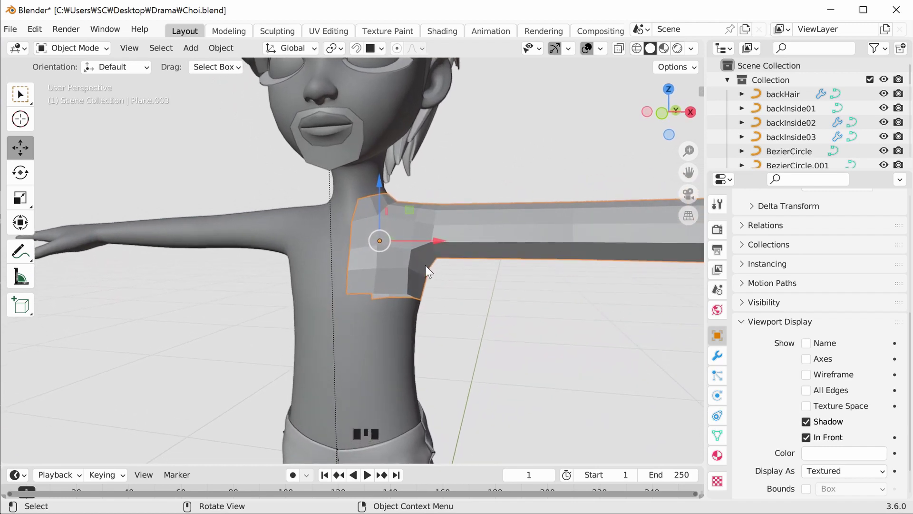
pyautogui.click(718, 356)
pyautogui.click(850, 227)
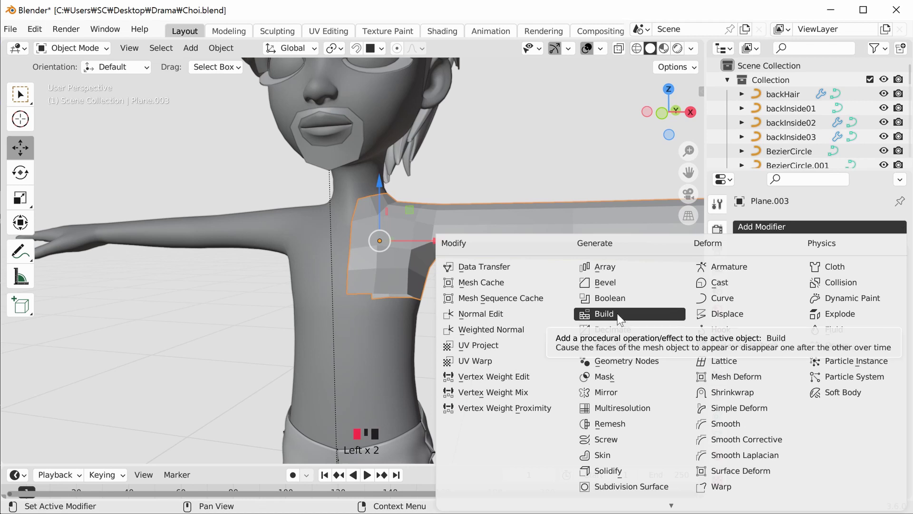
pyautogui.click(613, 391)
pyautogui.scroll(-1, 614, 392)
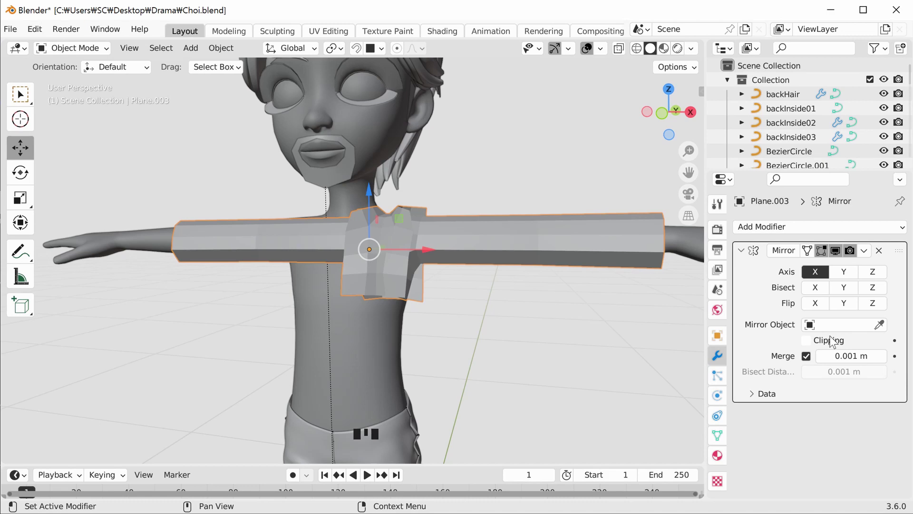
# - Set the character's body (mask) as the Mirror Object and enable Clipping
pyautogui.click(880, 325)
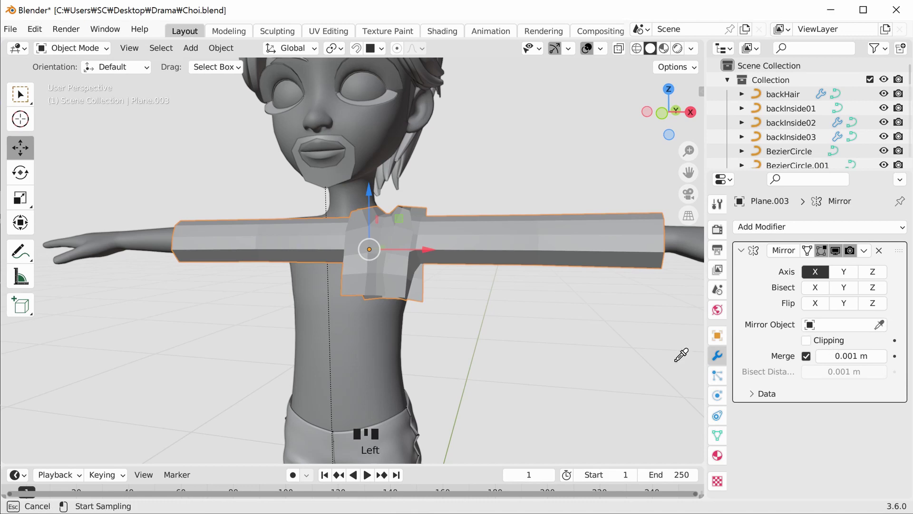
pyautogui.click(410, 371)
pyautogui.scroll(-2, 490, 396)
pyautogui.moveTo(649, 387); pyautogui.dragTo(782, 399, button='middle')
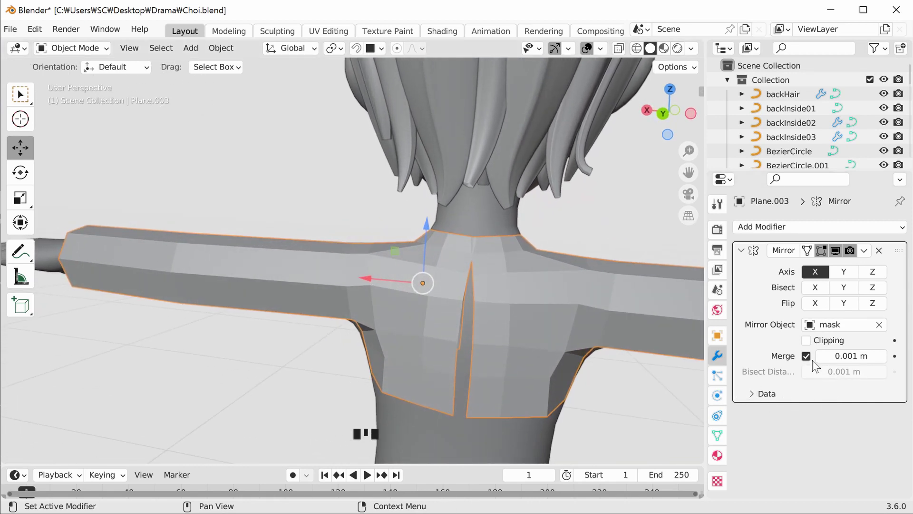
pyautogui.click(806, 340)
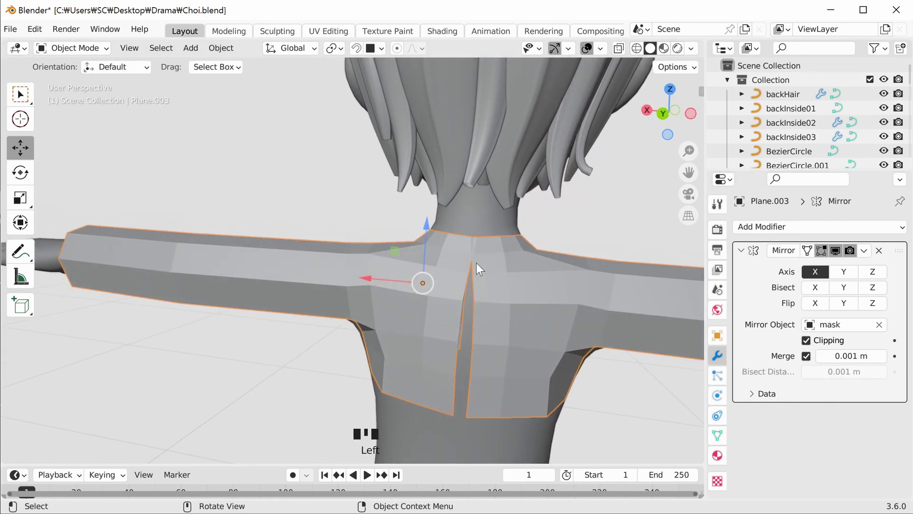
# - In Edit Mode, move the garment's center-back vertices onto the mirror line to close the gap between both halves
pyautogui.click(72, 47)
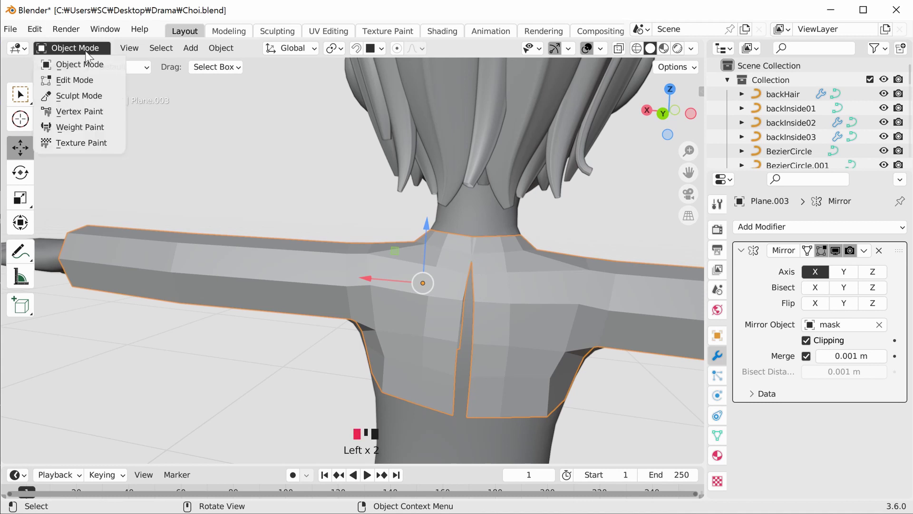
pyautogui.click(86, 79)
pyautogui.moveTo(502, 378); pyautogui.dragTo(508, 379, button='middle')
pyautogui.scroll(1, 490, 395)
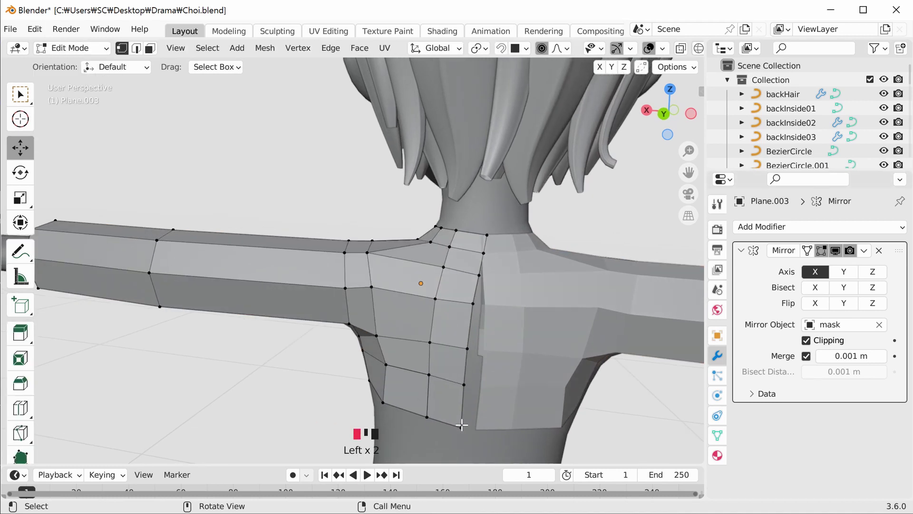
pyautogui.moveTo(461, 428); pyautogui.dragTo(469, 427)
pyautogui.click(465, 386)
pyautogui.moveTo(465, 384)
pyautogui.mouseDown()
pyautogui.moveTo(486, 383)
pyautogui.moveTo(471, 379)
pyautogui.mouseUp()
pyautogui.click(465, 347)
pyautogui.moveTo(465, 348); pyautogui.dragTo(475, 347)
pyautogui.click(473, 303)
pyautogui.moveTo(472, 303); pyautogui.dragTo(479, 235)
pyautogui.click(479, 276)
pyautogui.click(484, 254)
pyautogui.click(486, 236)
pyautogui.moveTo(590, 371); pyautogui.dragTo(603, 389, button='middle')
pyautogui.scroll(-1, 603, 389)
pyautogui.scroll(3, 571, 352)
# - Enable snapping and reposition center-back vertices from the upper back down to the garment's bottom edge
pyautogui.click(529, 292)
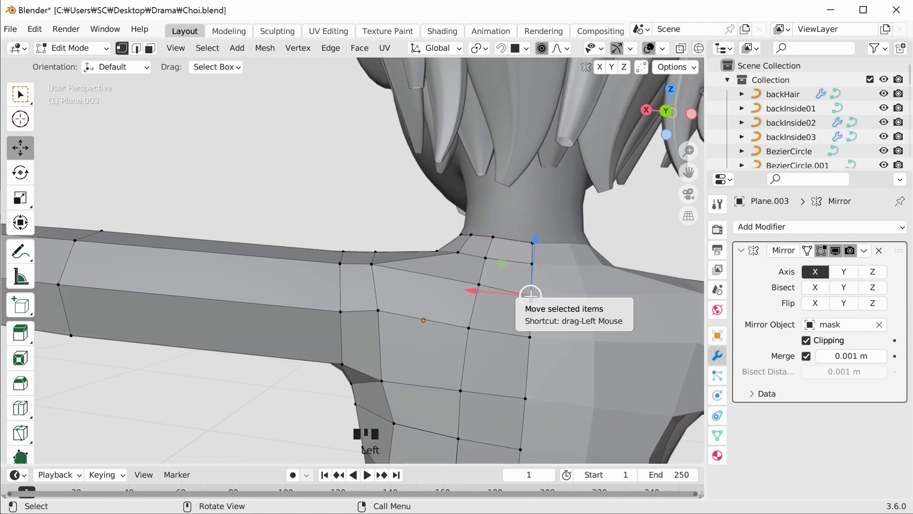
pyautogui.click(502, 49)
pyautogui.moveTo(531, 297); pyautogui.dragTo(533, 240)
pyautogui.scroll(-3, 541, 253)
pyautogui.moveTo(533, 338); pyautogui.dragTo(519, 312, button='middle')
pyautogui.click(498, 302)
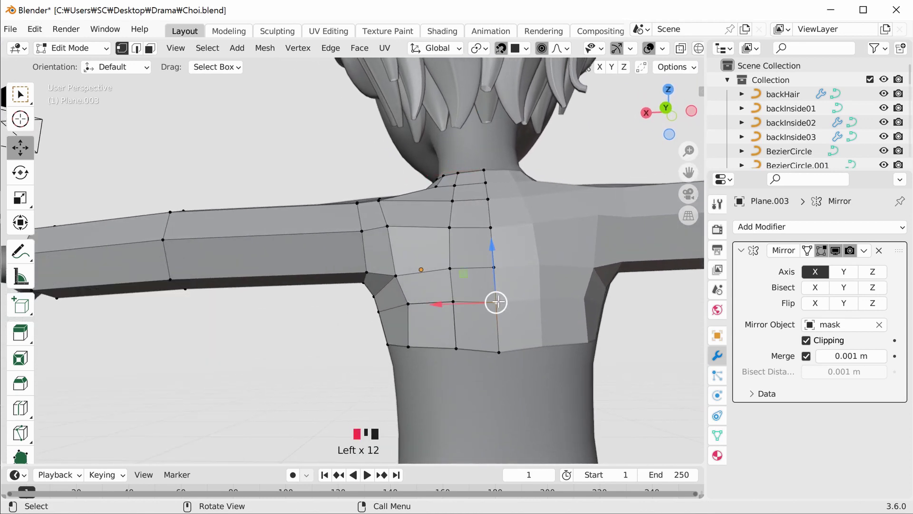
pyautogui.moveTo(496, 302); pyautogui.dragTo(495, 299)
pyautogui.click(499, 352)
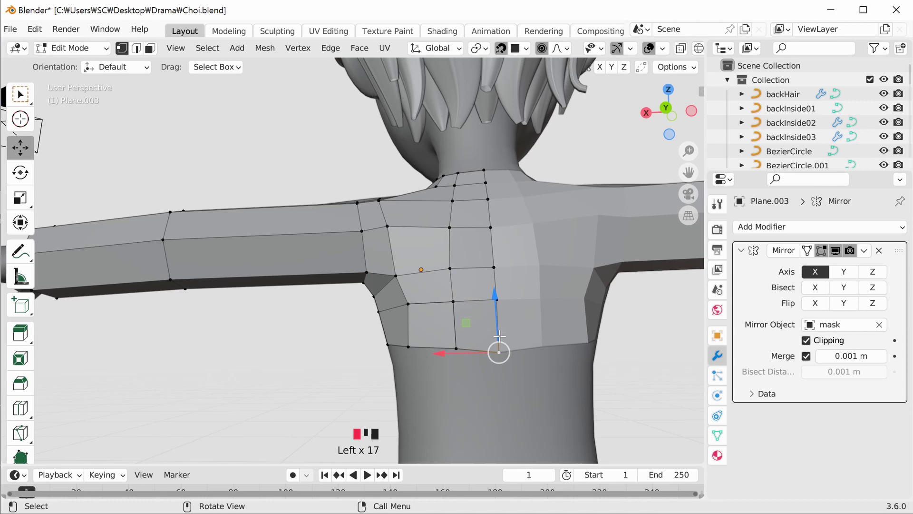
pyautogui.moveTo(499, 352); pyautogui.dragTo(499, 346)
# - Extrude the garment's bottom edge loop straight down along Z by 0.15241 m to reach the top of the trousers
pyautogui.moveTo(498, 346); pyautogui.dragTo(189, 89, button='middle')
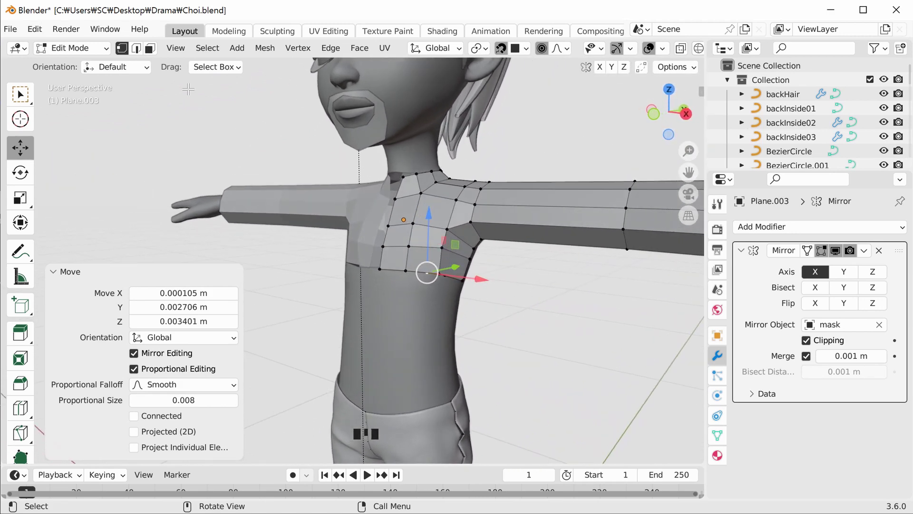
pyautogui.press('2')
pyautogui.scroll(2, 376, 171)
pyautogui.moveTo(402, 291); pyautogui.dragTo(496, 326, button='middle')
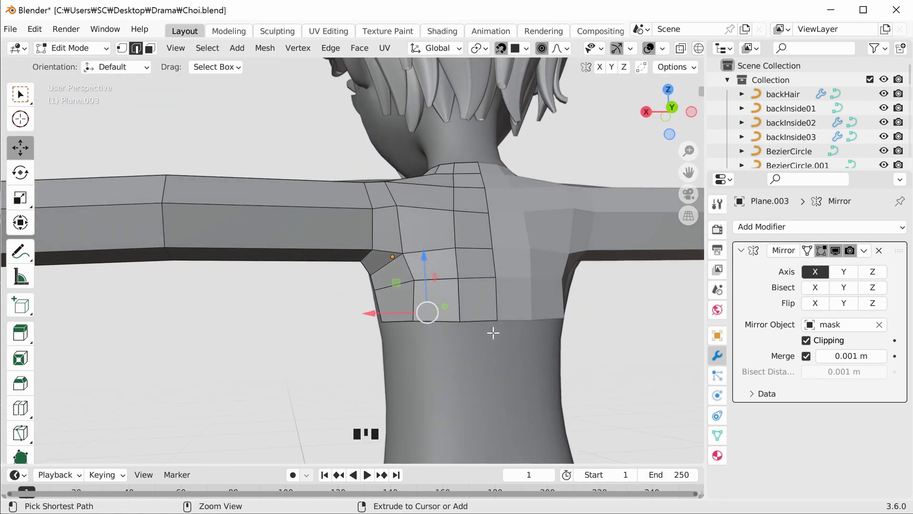
pyautogui.keyDown('ctrl'); pyautogui.keyDown('shift'); pyautogui.click(487, 320); pyautogui.keyUp('shift'); pyautogui.keyUp('ctrl')
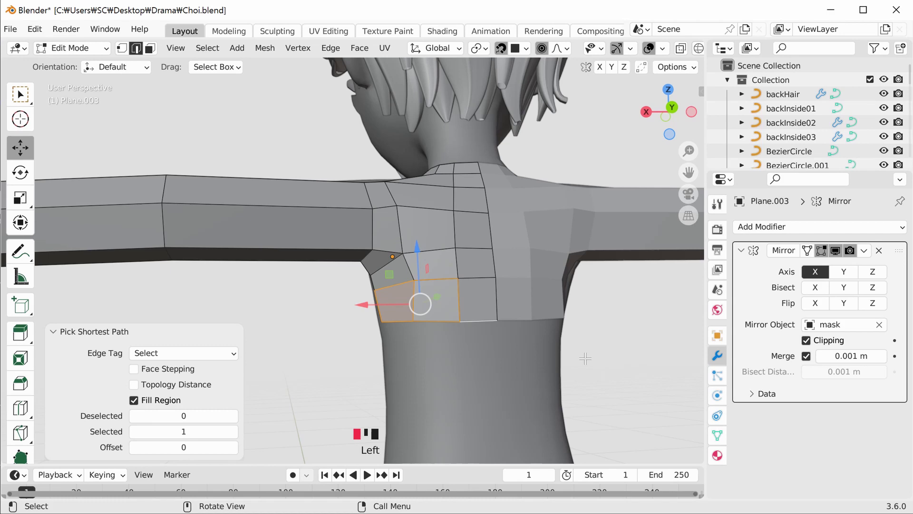
pyautogui.click(571, 359)
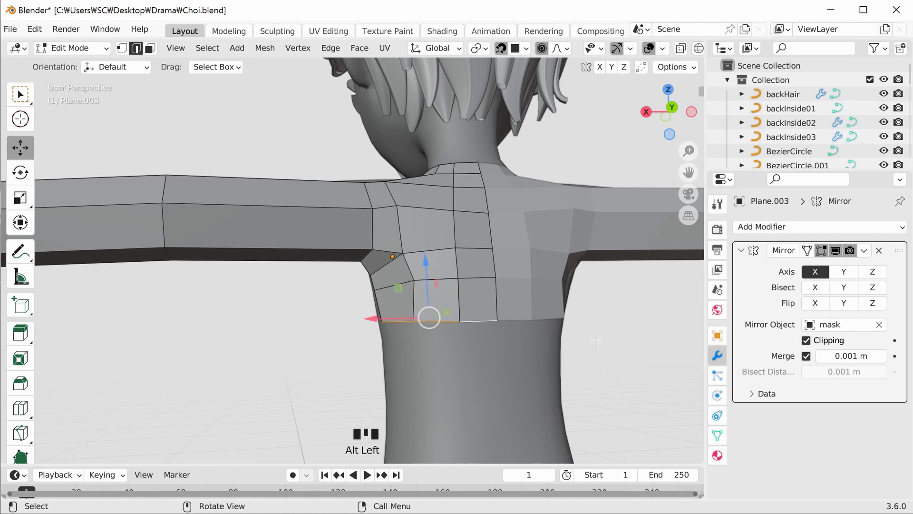
pyautogui.moveTo(603, 337); pyautogui.dragTo(497, 309, button='middle')
pyautogui.moveTo(683, 104); pyautogui.dragTo(667, 93)
pyautogui.press('e')
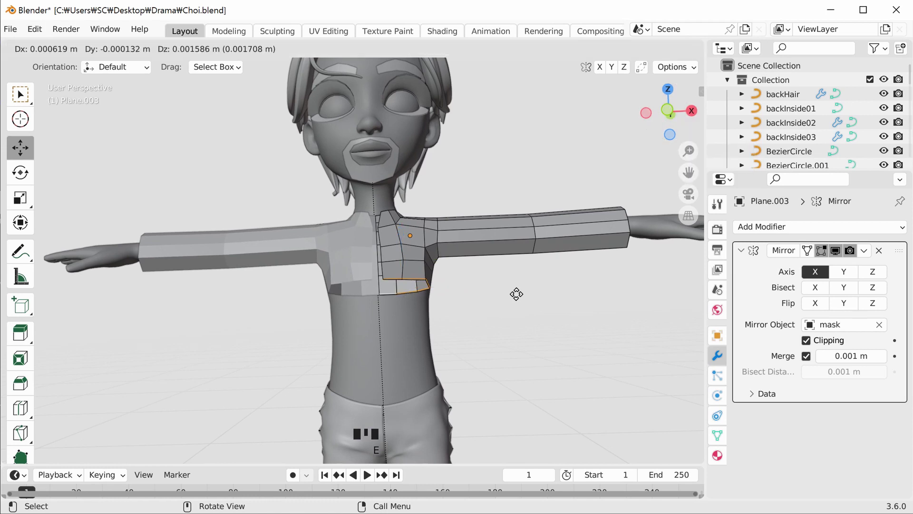
pyautogui.press('z')
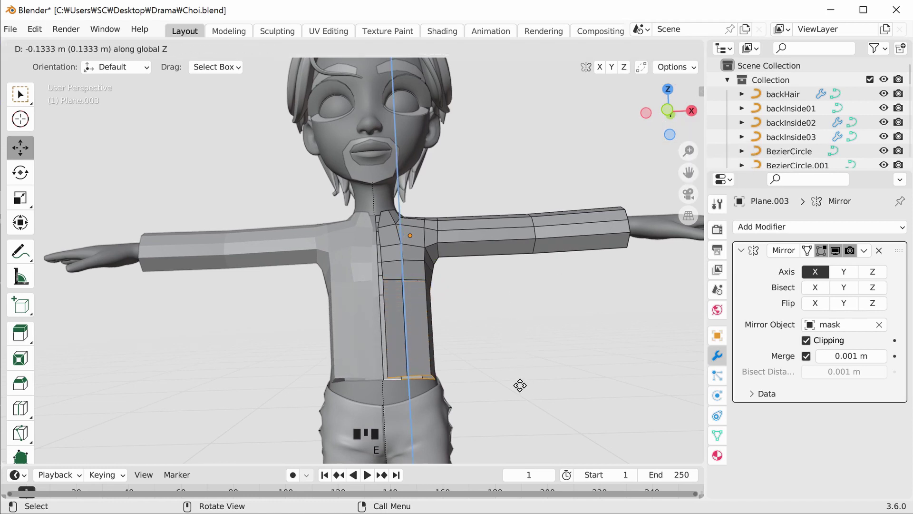
pyautogui.click(524, 398)
# - Scale the newly extruded bottom edge along the Y axis to widen it front to back
pyautogui.moveTo(524, 390); pyautogui.dragTo(563, 346, button='middle')
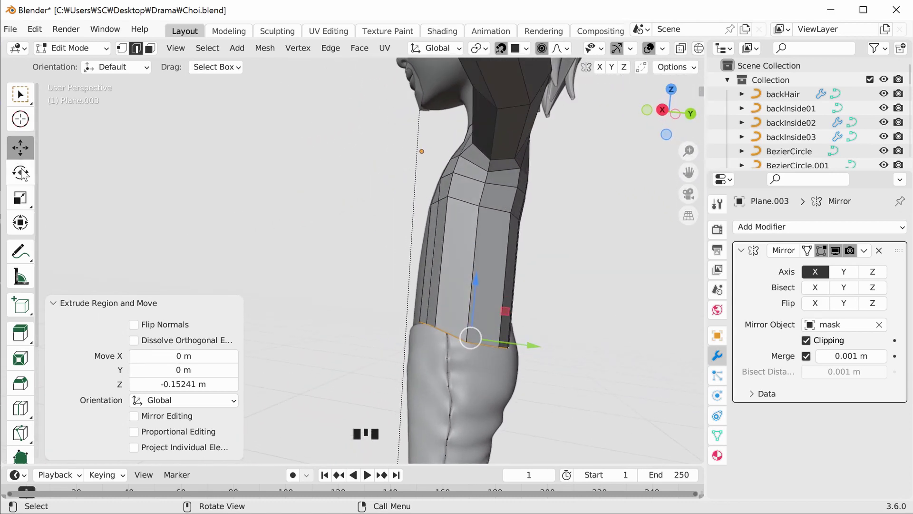
pyautogui.click(20, 198)
pyautogui.moveTo(528, 345); pyautogui.dragTo(549, 342)
pyautogui.moveTo(562, 355); pyautogui.dragTo(429, 270, button='middle')
pyautogui.click(554, 332)
# - Switch to vertex selection and scale a back vertex at the upper edge of the extruded section by 1.133 along Y
pyautogui.click(122, 49)
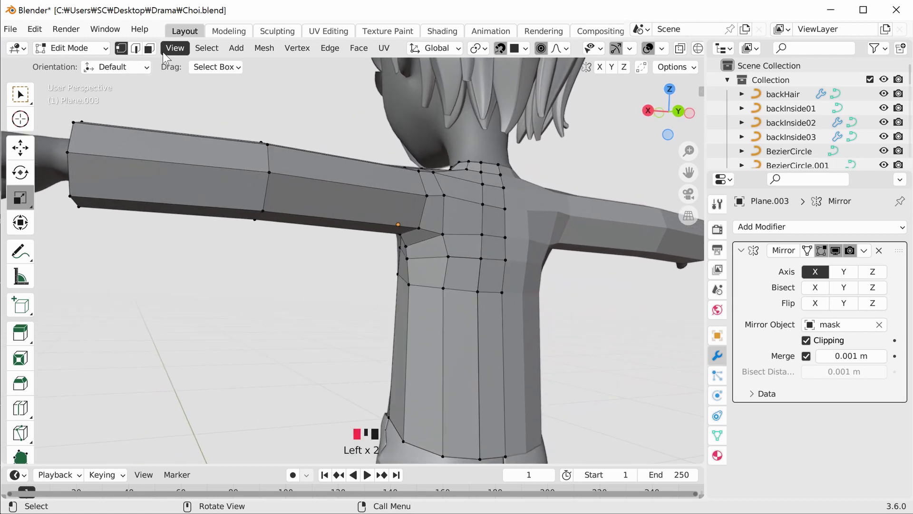
pyautogui.scroll(2, 534, 155)
pyautogui.click(481, 290)
pyautogui.press('s')
pyautogui.press('y')
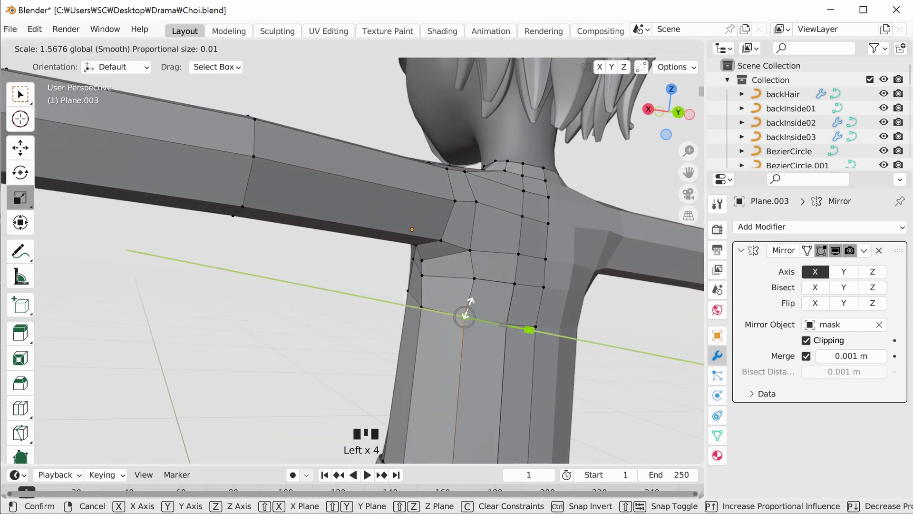
pyautogui.click(466, 310)
# - Move the scaled back vertex and the center-back vertex beside it to even out the extruded section's upper edge
pyautogui.click(20, 147)
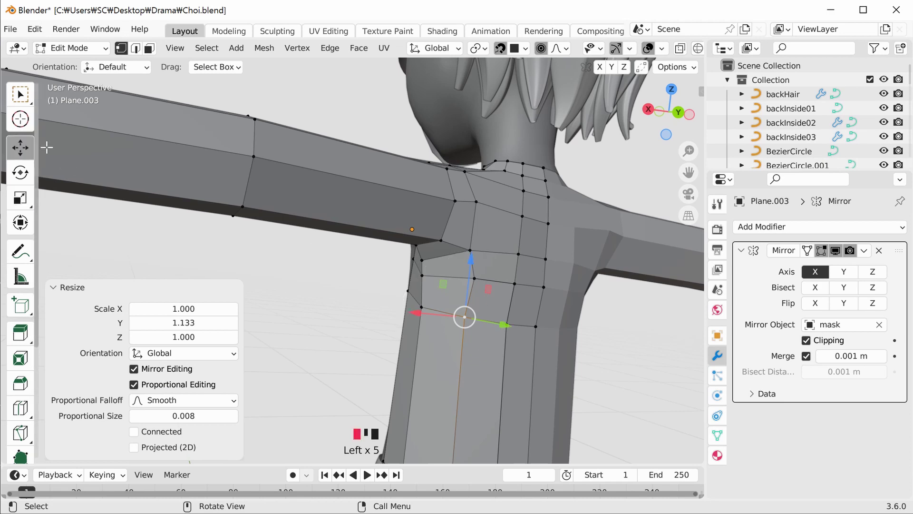
pyautogui.moveTo(465, 317); pyautogui.dragTo(541, 317)
pyautogui.moveTo(540, 317)
pyautogui.mouseDown(button='middle')
pyautogui.moveTo(530, 304)
pyautogui.moveTo(538, 301)
pyautogui.moveTo(536, 320)
pyautogui.mouseUp(button='middle')
pyautogui.click(536, 325)
pyautogui.moveTo(536, 326); pyautogui.dragTo(534, 312)
pyautogui.moveTo(534, 312); pyautogui.dragTo(447, 319, button='middle')
# - Reposition the back vertex between center and side, and shift the vertex directly above it to match
pyautogui.click(495, 328)
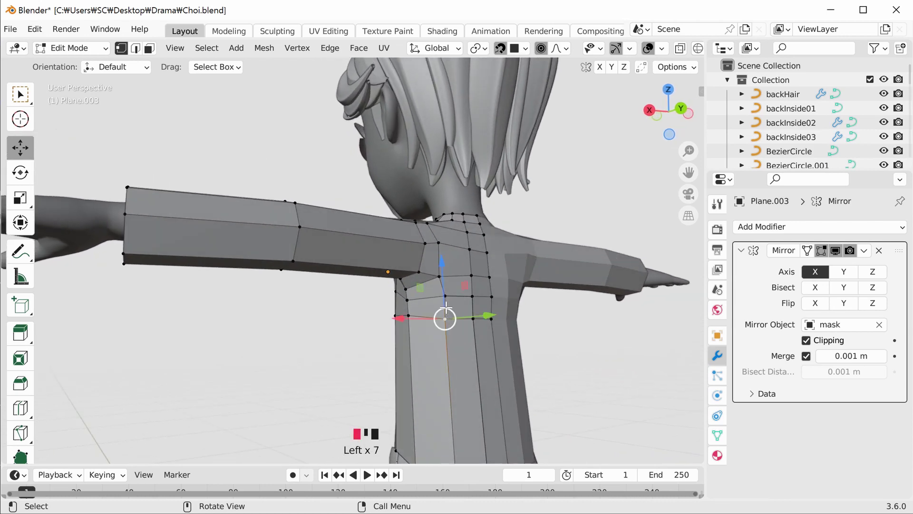
pyautogui.moveTo(445, 317); pyautogui.dragTo(452, 296)
pyautogui.click(447, 300)
pyautogui.scroll(2, 452, 296)
pyautogui.keyDown('shift'); pyautogui.moveTo(452, 296); pyautogui.dragTo(447, 366, button='middle'); pyautogui.keyUp('shift')
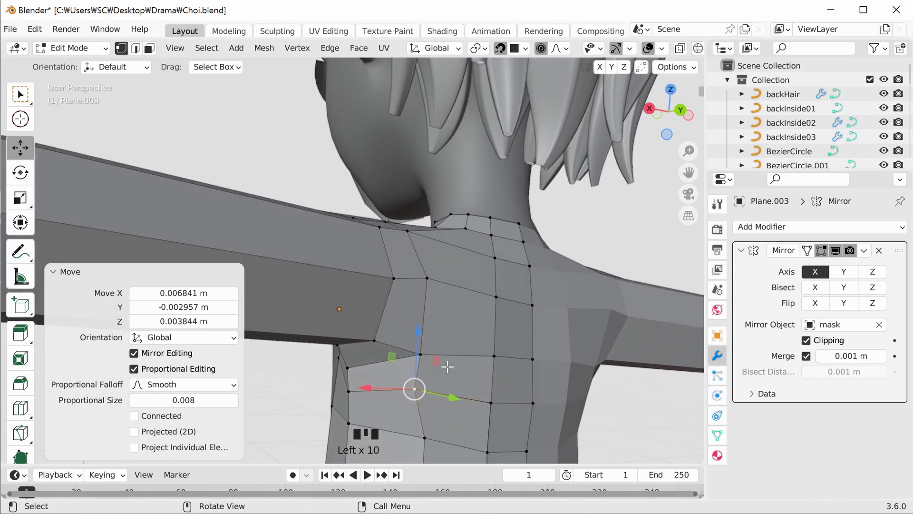
pyautogui.moveTo(415, 389); pyautogui.dragTo(422, 389)
# - Using X-ray, select all bottom-edge vertices of the garment and flatten them with a Z scale of 0
pyautogui.moveTo(422, 389); pyautogui.dragTo(550, 326, button='middle')
pyautogui.click(528, 320)
pyautogui.hotkey('alt', 'z')
pyautogui.moveTo(393, 314); pyautogui.dragTo(531, 385)
pyautogui.moveTo(531, 385); pyautogui.dragTo(374, 340, button='middle')
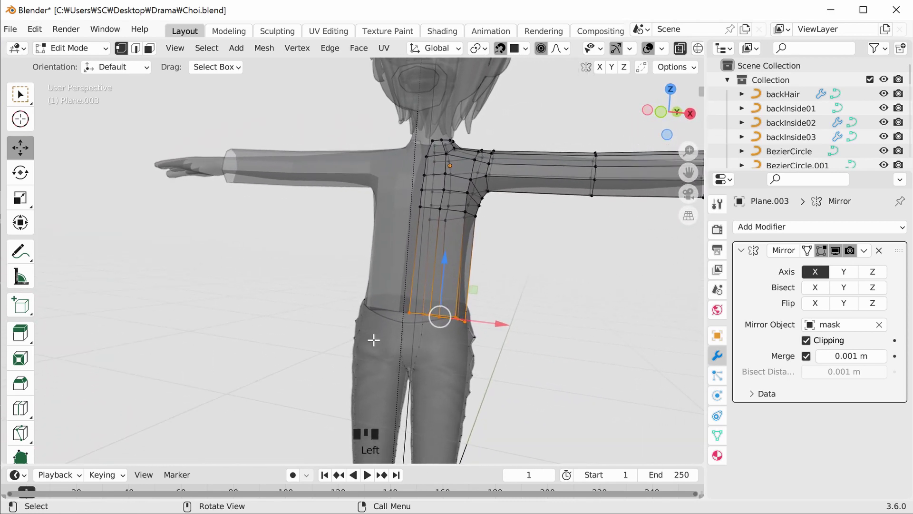
pyautogui.click(20, 198)
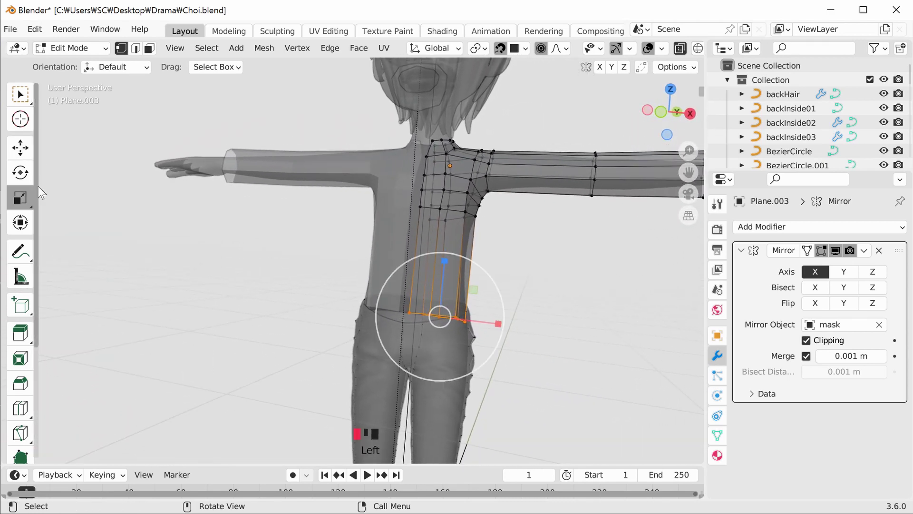
pyautogui.moveTo(444, 261); pyautogui.dragTo(417, 298)
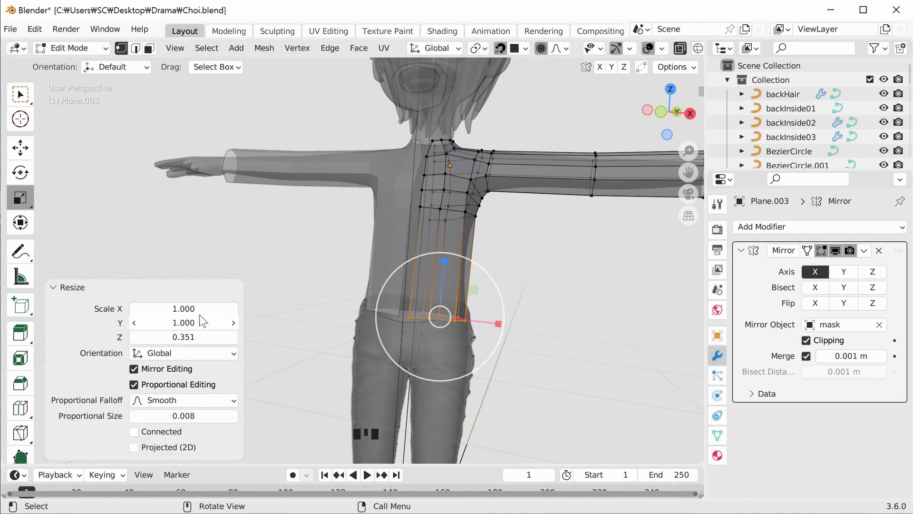
pyautogui.click(204, 338)
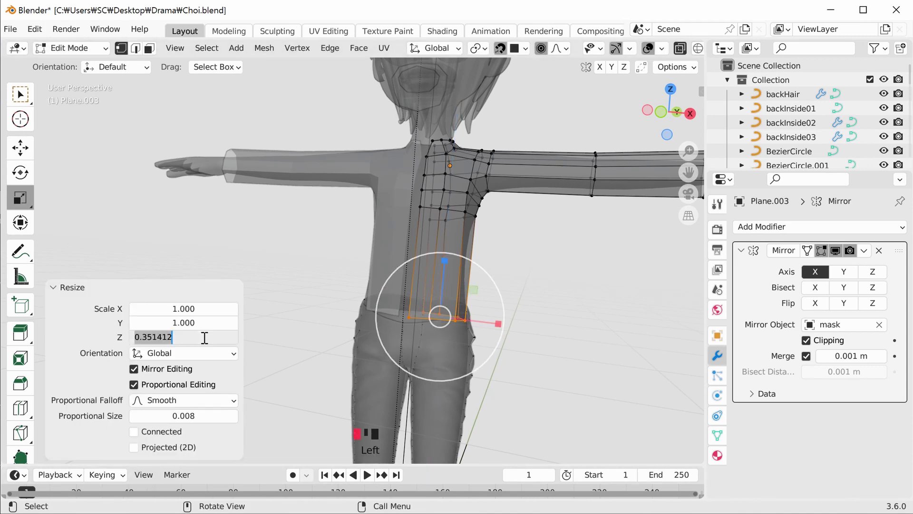
pyautogui.press('Return')
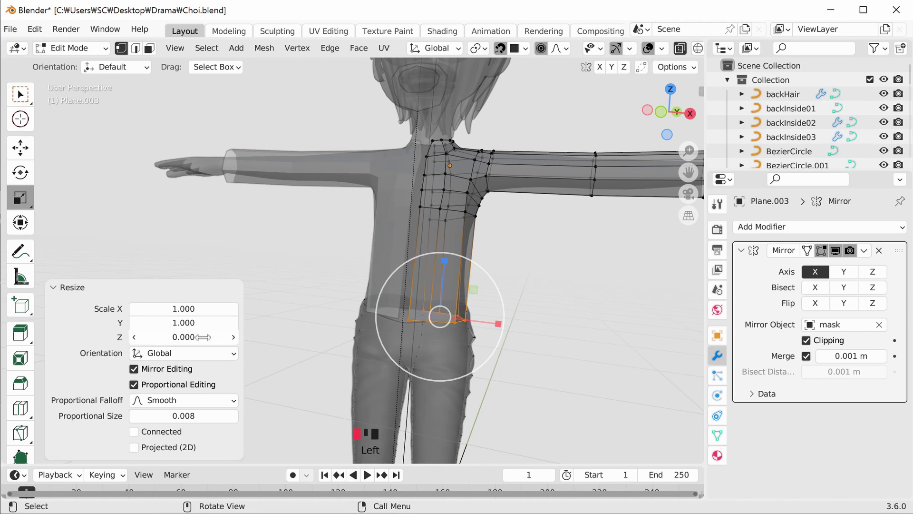
pyautogui.click(570, 345)
pyautogui.moveTo(570, 345); pyautogui.dragTo(494, 268, button='middle')
pyautogui.hotkey('alt', 'z')
# - Adjust the vertices of the two lower rows on the upper back, including those on the center-back line
pyautogui.click(492, 271)
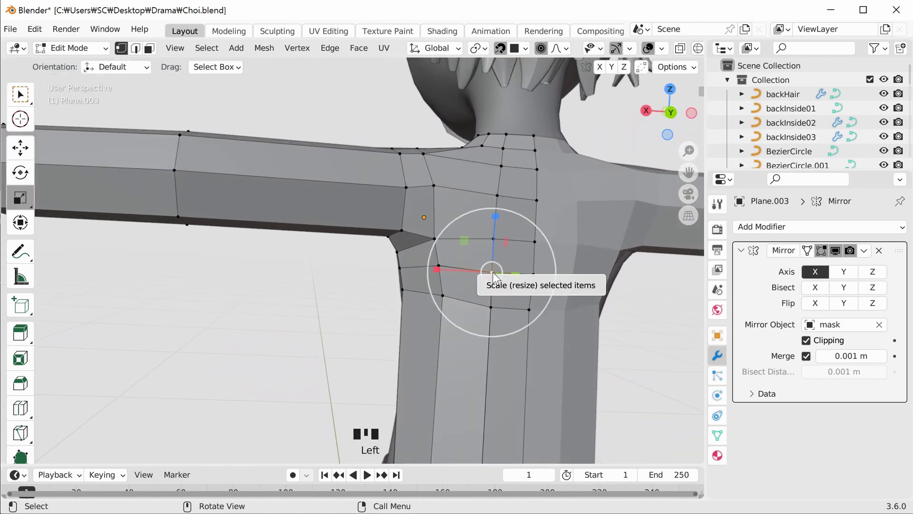
pyautogui.click(20, 148)
pyautogui.moveTo(492, 271); pyautogui.dragTo(535, 255)
pyautogui.click(533, 274)
pyautogui.click(529, 310)
pyautogui.moveTo(529, 309); pyautogui.dragTo(493, 295)
pyautogui.click(491, 306)
pyautogui.click(375, 354)
# - Add five horizontal loop cuts around the extruded torso section with a slide factor of 1.000
pyautogui.scroll(-3, 409, 340)
pyautogui.moveTo(410, 341); pyautogui.dragTo(376, 317, button='middle')
pyautogui.press('ctrl')
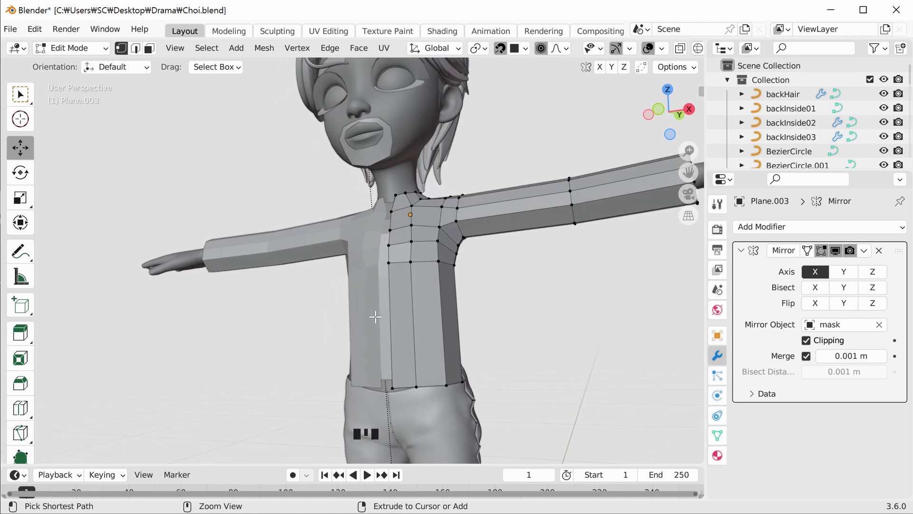
pyautogui.hotkey('ctrl', 'r')
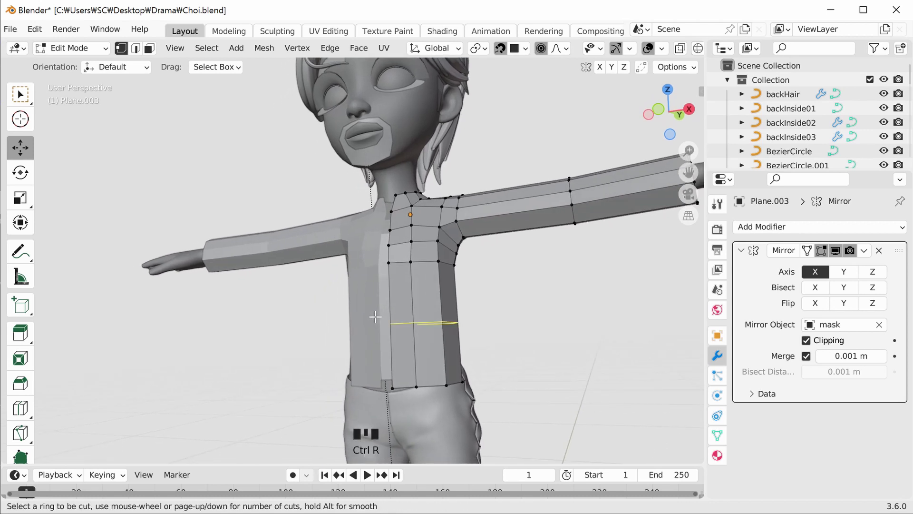
pyautogui.scroll(3, 419, 319)
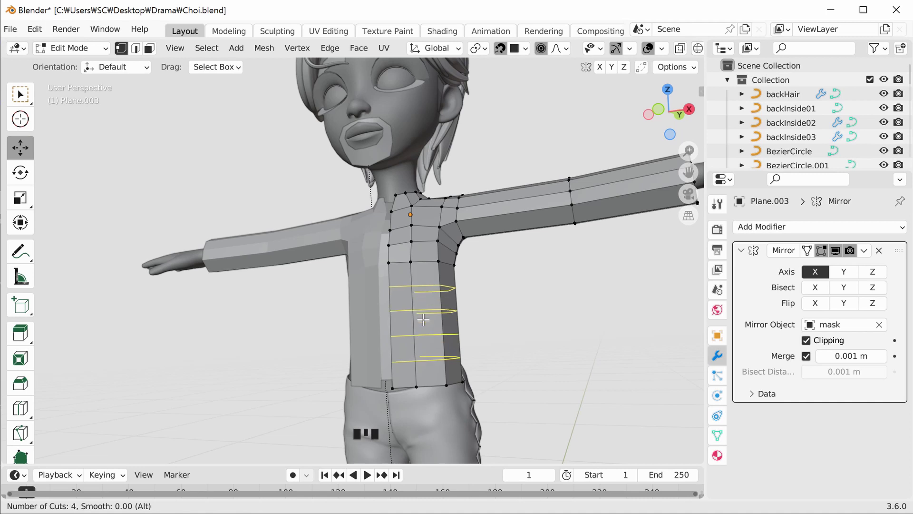
pyautogui.scroll(1, 423, 319)
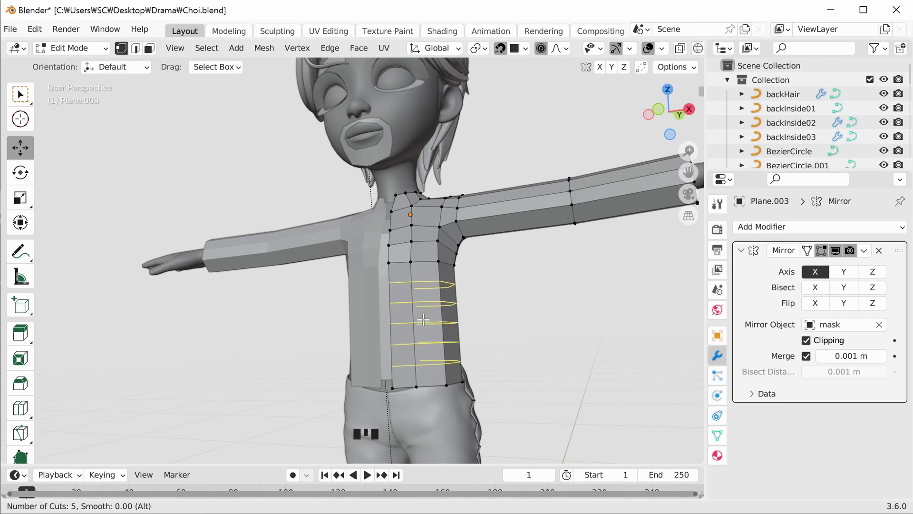
pyautogui.click(423, 319)
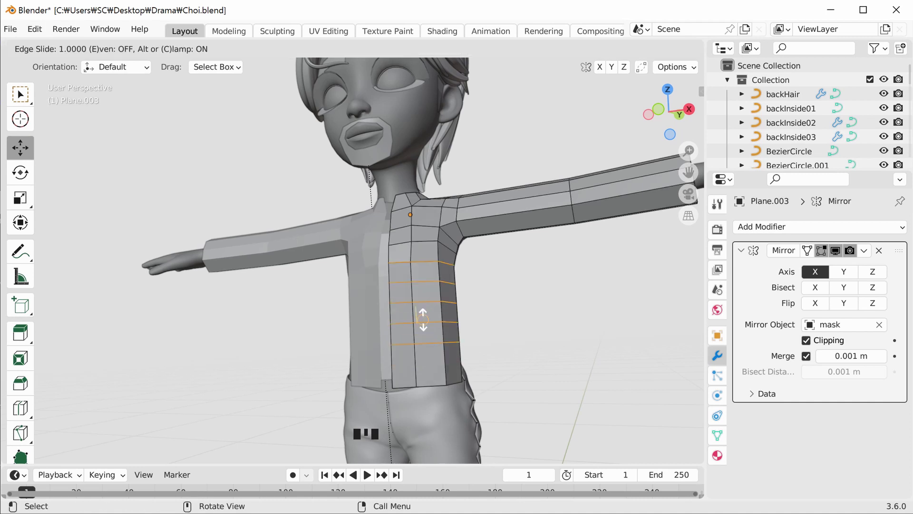
pyautogui.click(423, 319)
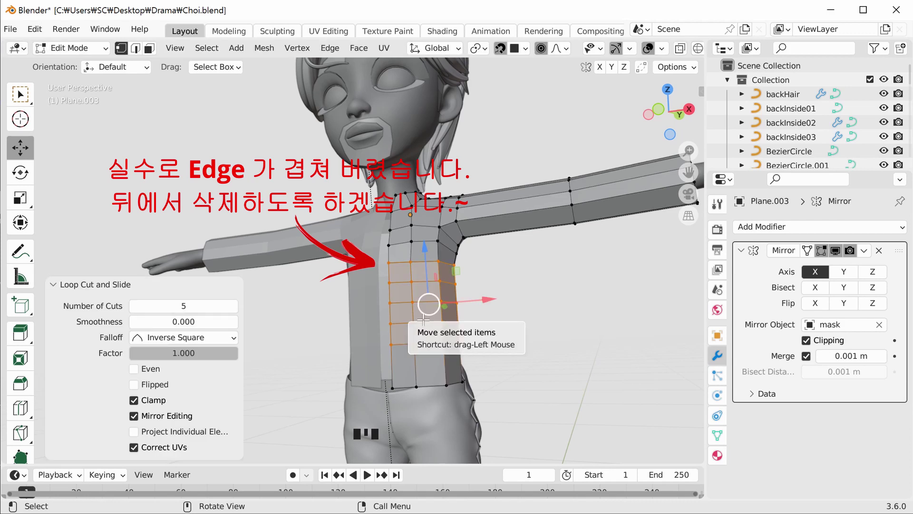
pyautogui.click(553, 322)
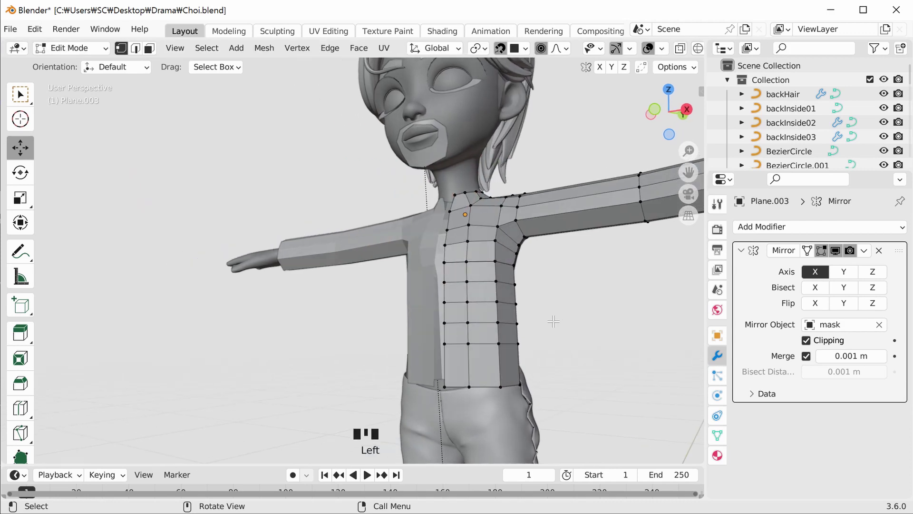
# - Add one centered horizontal loop cut through the tall face row just above the garment's bottom edge
pyautogui.moveTo(553, 321); pyautogui.dragTo(414, 350, button='middle')
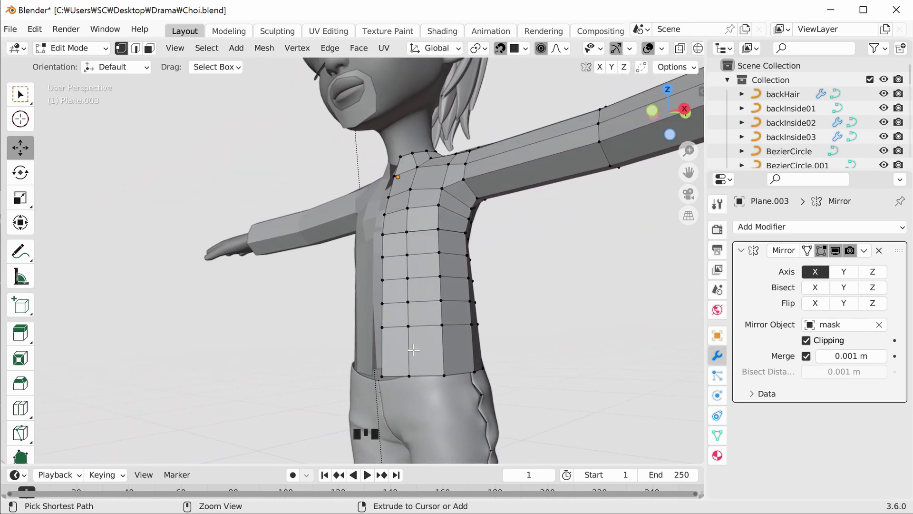
pyautogui.hotkey('ctrl', 'r')
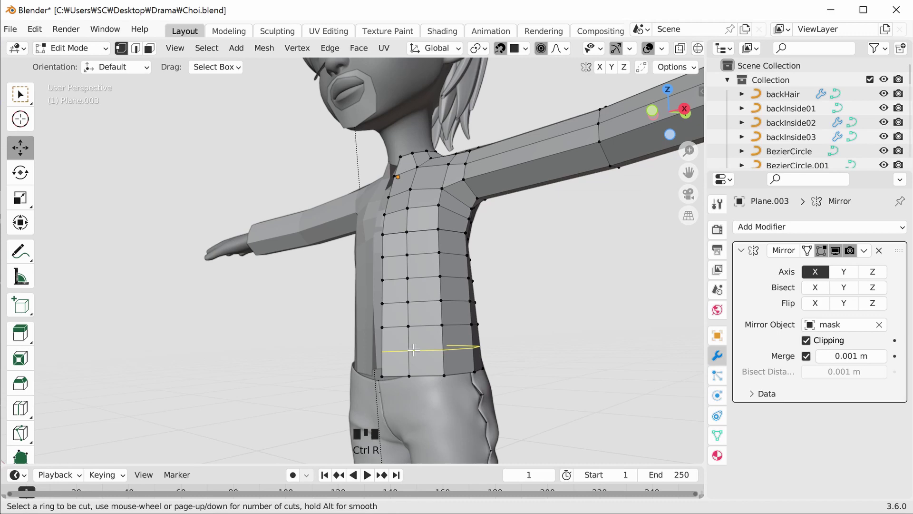
pyautogui.click(414, 350)
pyautogui.rightClick(413, 350)
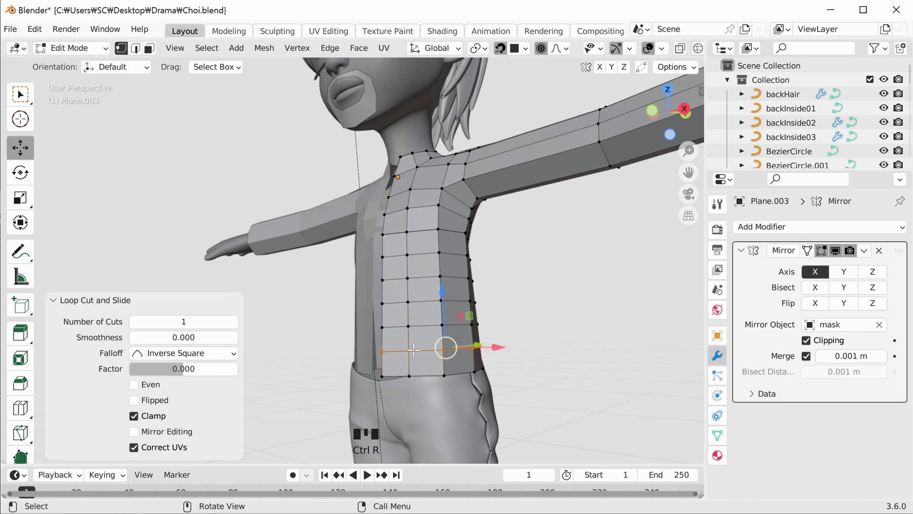
pyautogui.click(548, 319)
# - Try to move the center-back vertex of the bottom edge down along Z by 0.057527 m with proportional editing
pyautogui.scroll(2, 547, 316)
pyautogui.moveTo(547, 316); pyautogui.dragTo(480, 319, button='middle')
pyautogui.moveTo(481, 260); pyautogui.dragTo(481, 278)
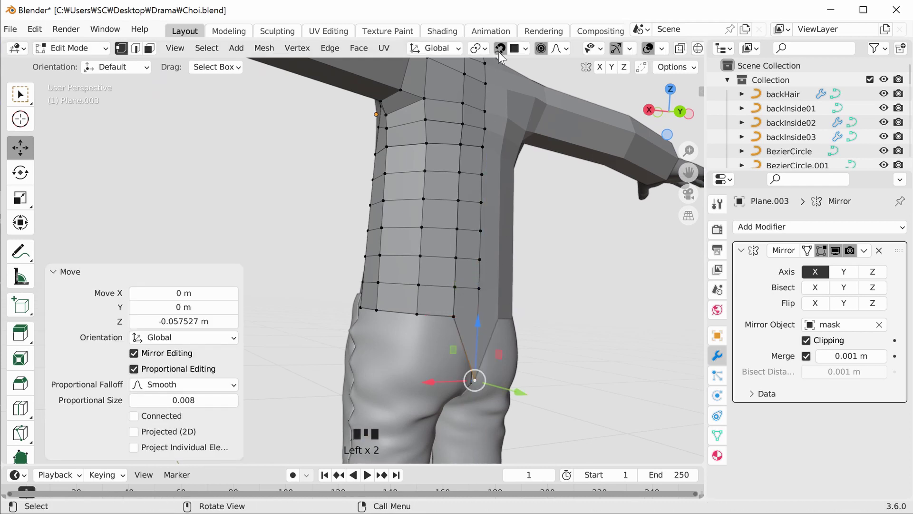
pyautogui.hotkey('ctrl', 'z')
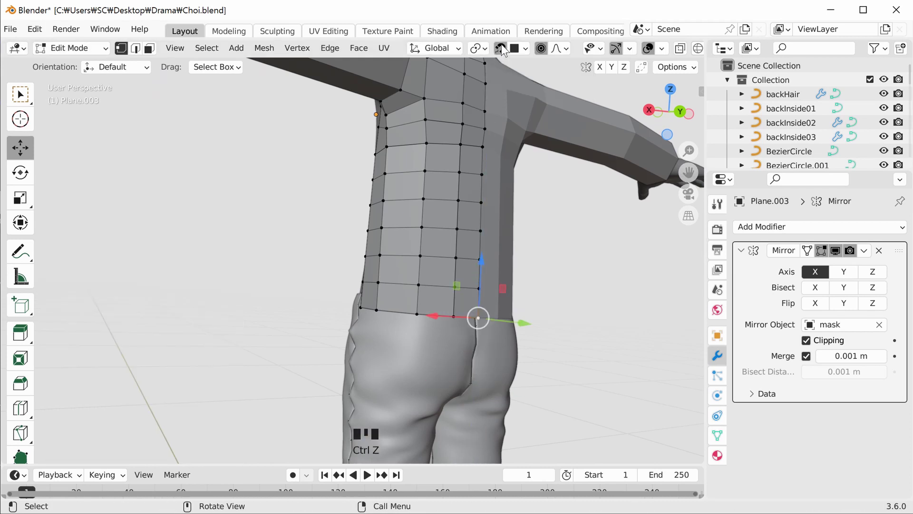
# - Turn off snapping and proportional editing, then lower the center-back bottom vertex and move its neighbor down 0.010743 m
pyautogui.click(541, 49)
pyautogui.moveTo(478, 260); pyautogui.dragTo(456, 291)
pyautogui.click(453, 318)
pyautogui.scroll(-2, 487, 343)
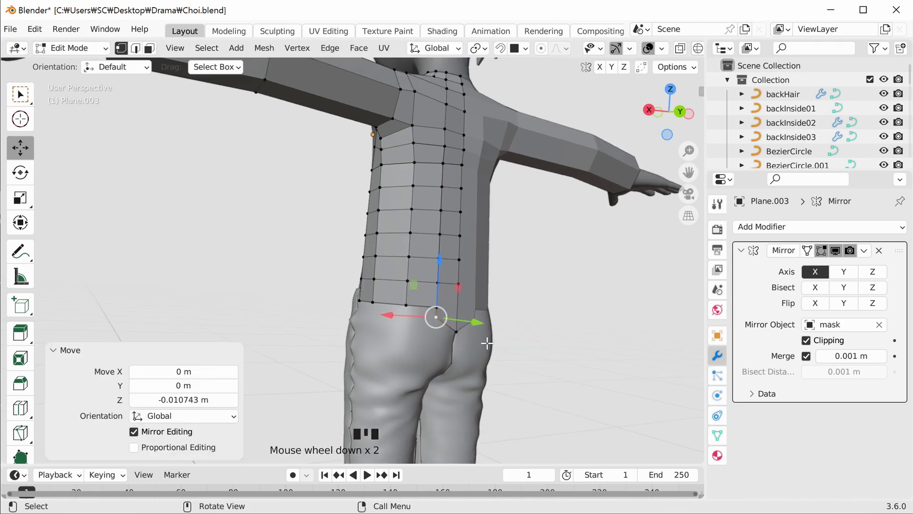
# - Shift the lowered neighbor vertex and the vertex above it sideways to separate them from their overlapping duplicates
pyautogui.scroll(4, 487, 343)
pyautogui.moveTo(556, 364); pyautogui.dragTo(533, 223, button='middle')
pyautogui.scroll(2, 528, 369)
pyautogui.moveTo(541, 352); pyautogui.dragTo(550, 399, button='middle')
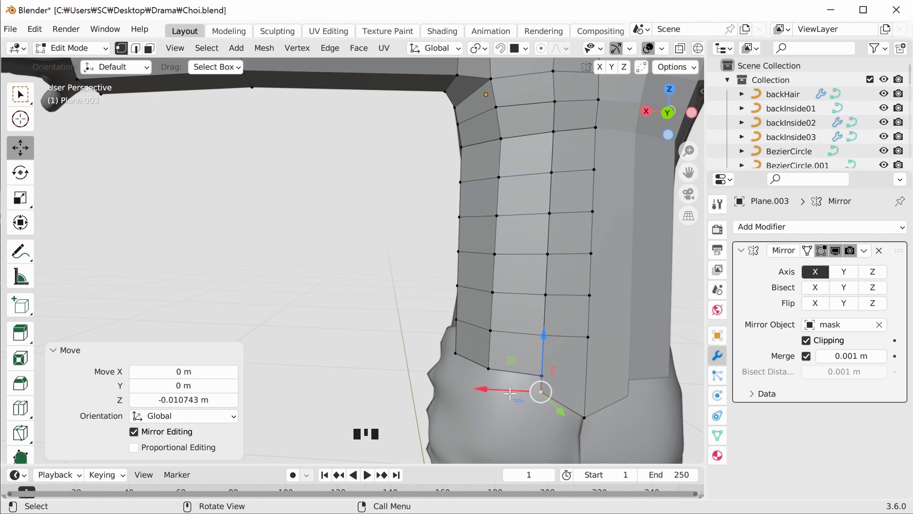
pyautogui.moveTo(510, 392); pyautogui.dragTo(526, 387)
pyautogui.click(543, 335)
pyautogui.moveTo(535, 335); pyautogui.dragTo(516, 338)
# - Merge the two duplicate bottom-edge vertices next to the center back at their center
pyautogui.scroll(2, 516, 339)
pyautogui.moveTo(537, 378); pyautogui.dragTo(571, 414)
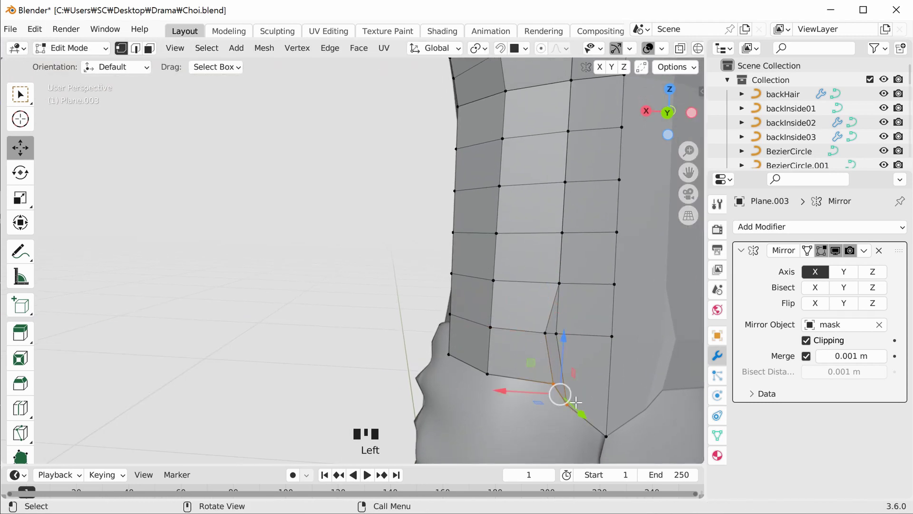
pyautogui.press('m')
pyautogui.click(562, 402)
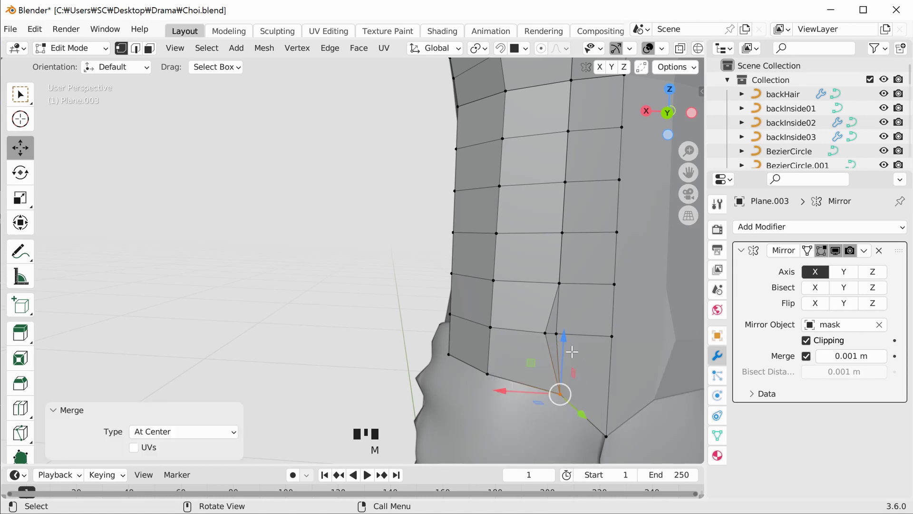
# - Merge the two duplicate vertices one row above the bottom edge, next to the center back, at their center
pyautogui.hotkey('ctrl', 'z')
pyautogui.press('m')
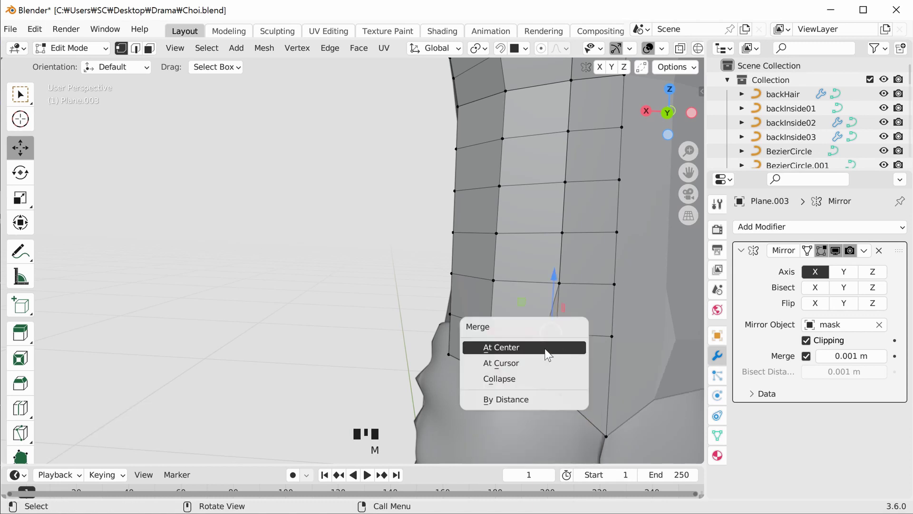
pyautogui.click(547, 353)
pyautogui.click(537, 401)
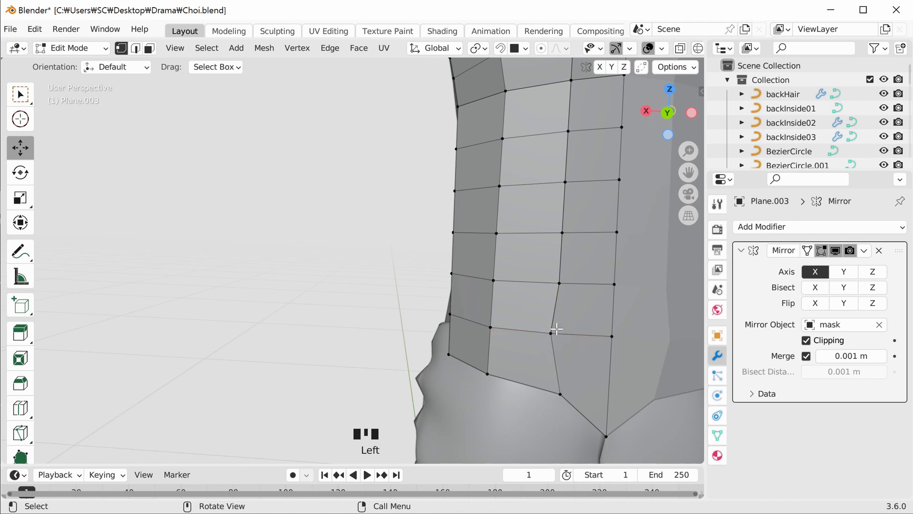
# - Shift the overlapping vertices in the next four rows up the same back column sideways, separating them from their duplicates
pyautogui.moveTo(534, 282); pyautogui.dragTo(524, 280)
pyautogui.click(563, 232)
pyautogui.moveTo(538, 233); pyautogui.dragTo(528, 229)
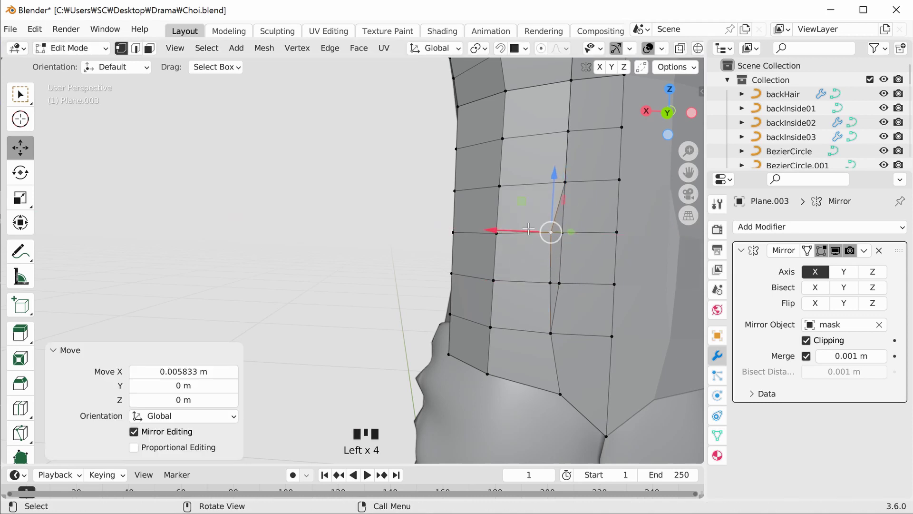
pyautogui.click(563, 180)
pyautogui.moveTo(542, 182); pyautogui.dragTo(536, 183)
pyautogui.click(567, 132)
pyautogui.moveTo(550, 129)
pyautogui.mouseDown()
pyautogui.moveTo(536, 134)
pyautogui.moveTo(538, 116)
pyautogui.moveTo(565, 138)
pyautogui.mouseUp()
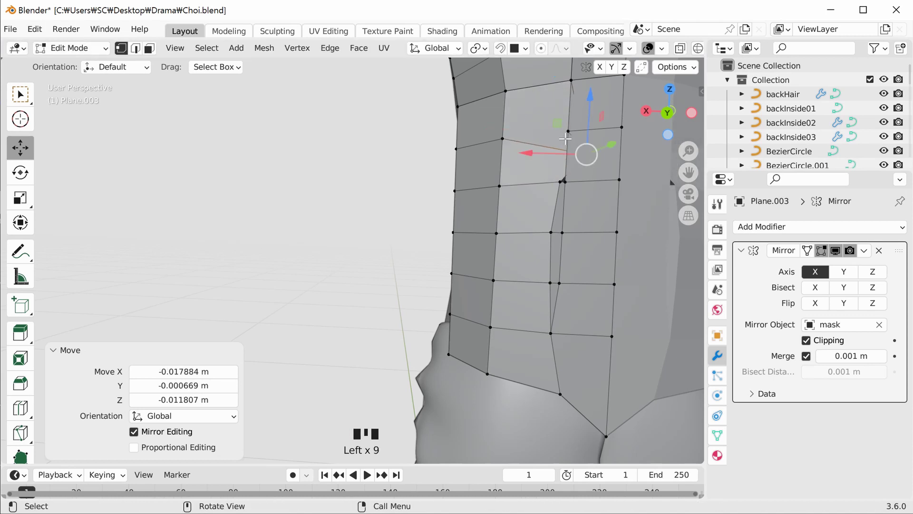
pyautogui.hotkey('ctrl', 'z')
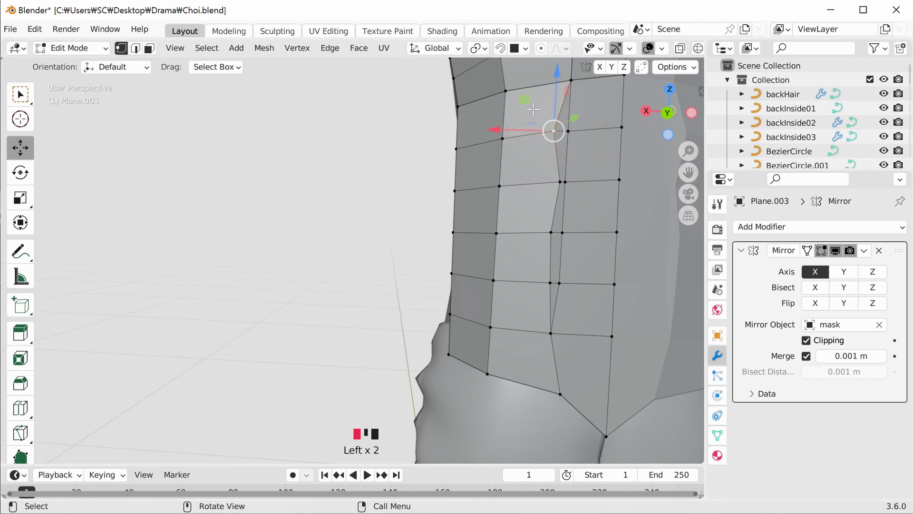
# - Merge each of the four separated duplicate vertex pairs in the back column at its center
pyautogui.moveTo(586, 154); pyautogui.dragTo(541, 121)
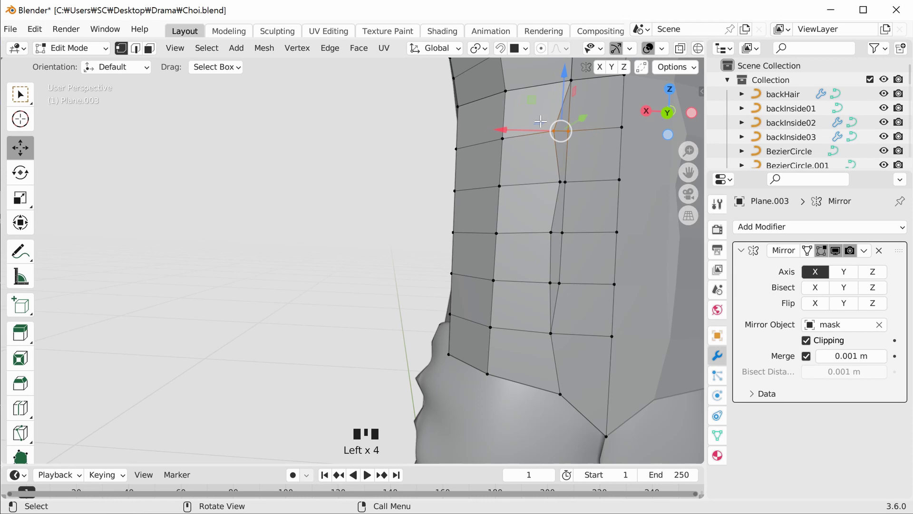
pyautogui.press('m')
pyautogui.click(541, 121)
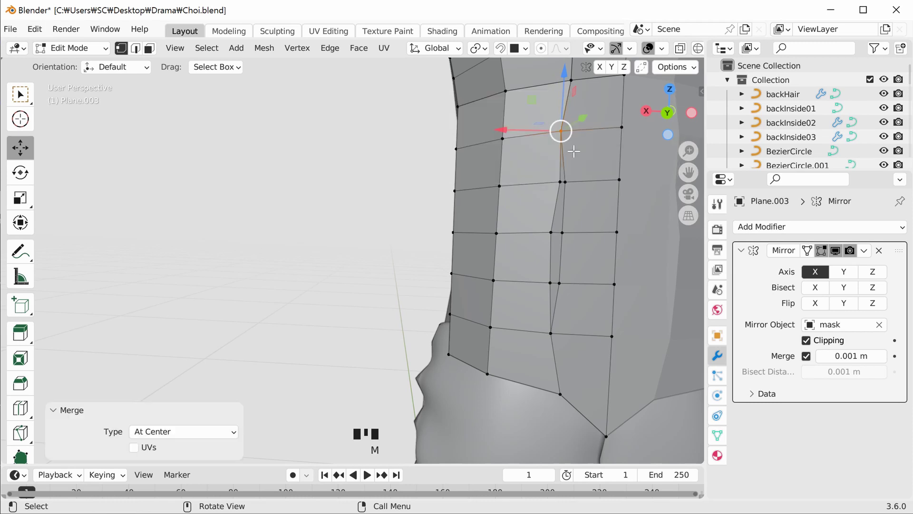
pyautogui.keyDown('shift'); pyautogui.click(561, 182); pyautogui.keyUp('shift')
pyautogui.press('m')
pyautogui.click(540, 177)
pyautogui.keyDown('shift'); pyautogui.click(540, 225); pyautogui.keyUp('shift')
pyautogui.press('m')
pyautogui.click(540, 224)
pyautogui.moveTo(580, 295); pyautogui.dragTo(519, 278)
pyautogui.press('m')
pyautogui.click(517, 277)
pyautogui.click(462, 217)
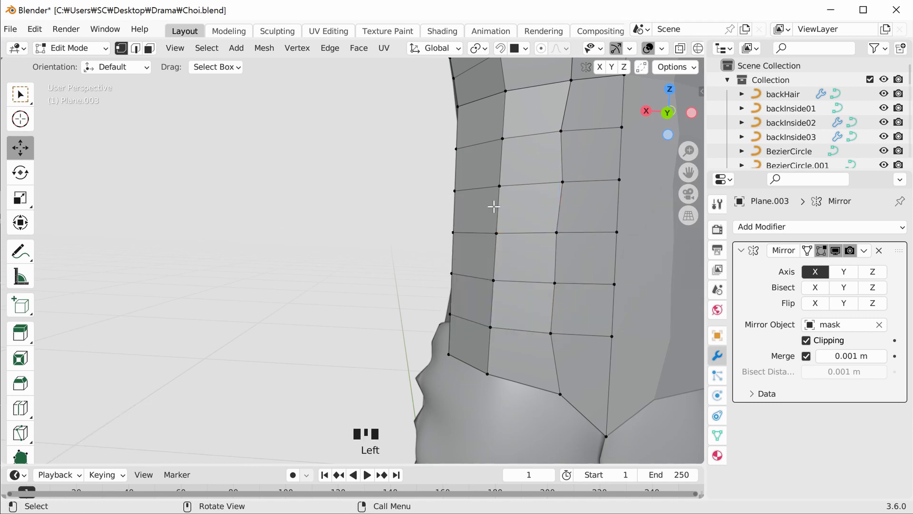
# - Separate the overlapping vertices in the two rows beside the armhole on the back, shifting the lower duplicate -0.005285 m along X
pyautogui.moveTo(572, 314); pyautogui.dragTo(559, 244, button='middle')
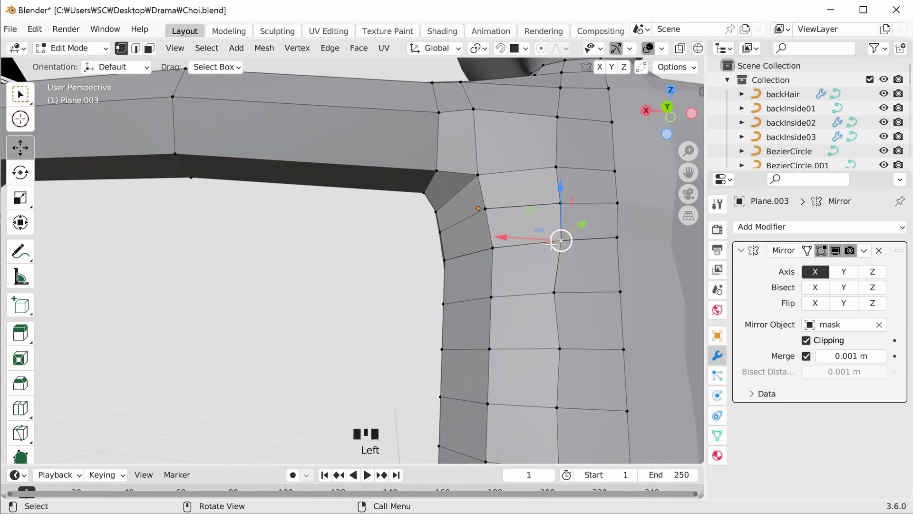
pyautogui.moveTo(531, 240); pyautogui.dragTo(519, 238)
pyautogui.click(560, 203)
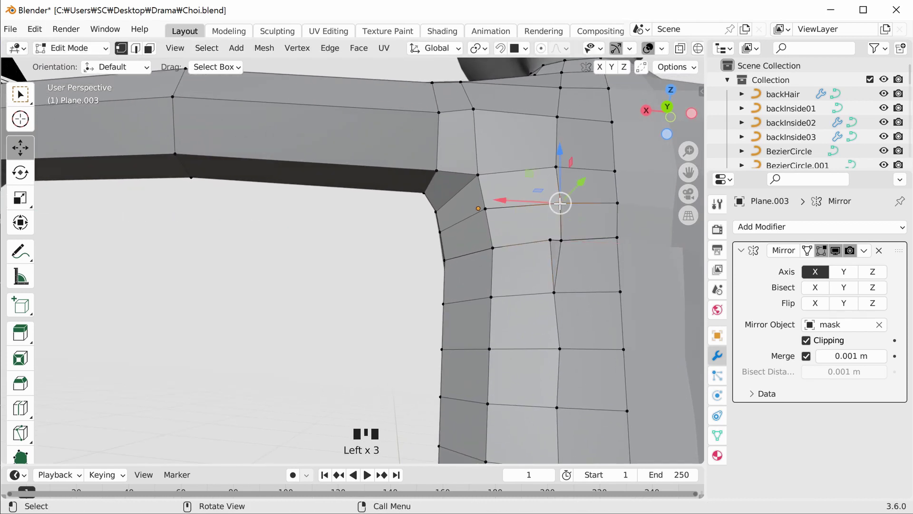
pyautogui.moveTo(543, 203)
pyautogui.mouseDown()
pyautogui.moveTo(522, 198)
pyautogui.moveTo(542, 200)
pyautogui.mouseUp()
pyautogui.click(560, 240)
pyautogui.moveTo(538, 238); pyautogui.dragTo(549, 238)
pyautogui.moveTo(546, 188); pyautogui.dragTo(545, 190, button='middle')
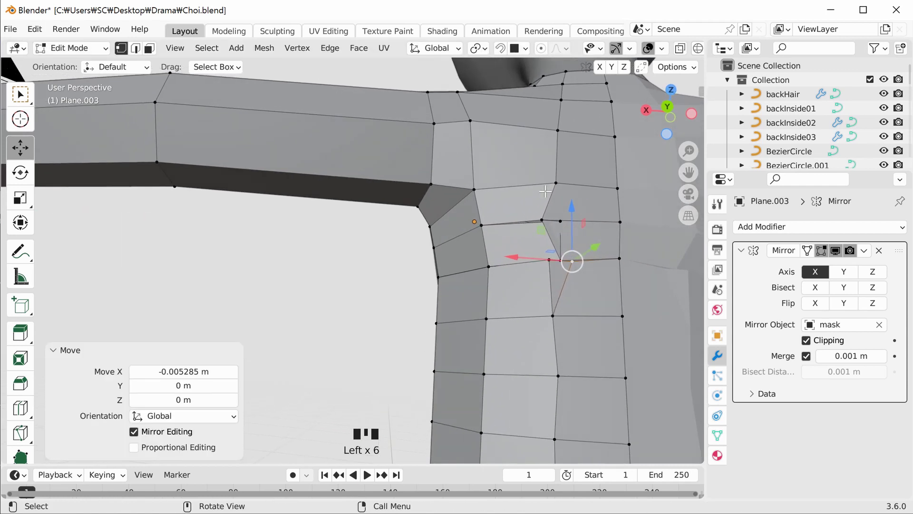
# - Merge the separated duplicate vertices in both rows beside the armhole at their centers
pyautogui.click(542, 220)
pyautogui.moveTo(556, 219); pyautogui.dragTo(560, 222, button='middle')
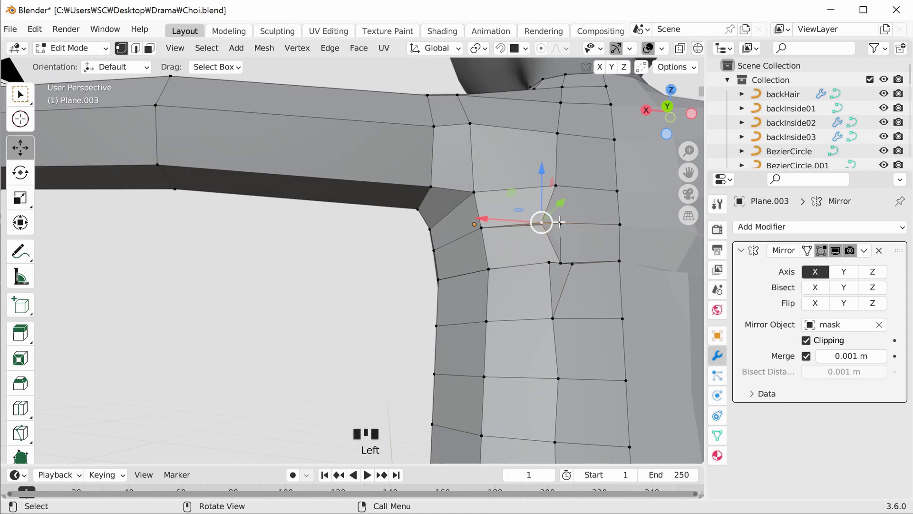
pyautogui.keyDown('shift'); pyautogui.click(558, 223); pyautogui.keyUp('shift')
pyautogui.press('m')
pyautogui.click(561, 223)
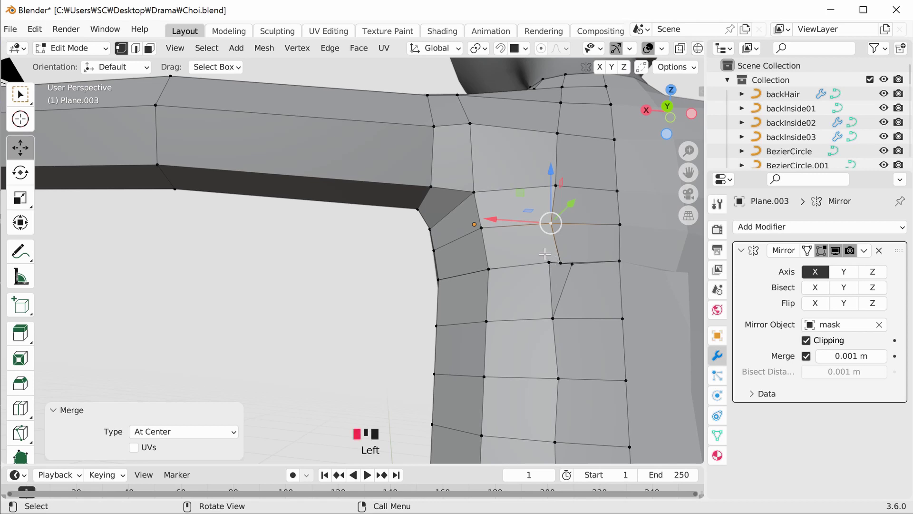
pyautogui.press('m')
pyautogui.click(574, 275)
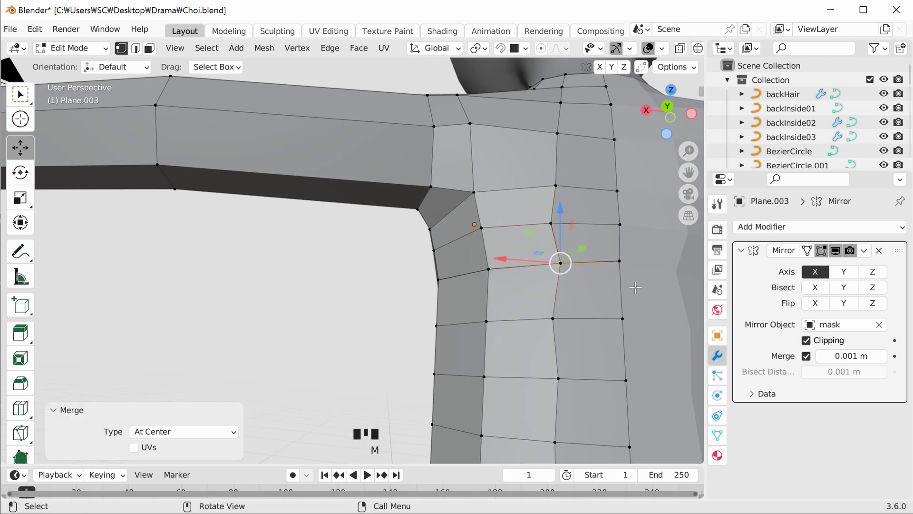
# - Merge the remaining overlapping duplicates at the lower of the two back vertices beside the armhole at their center
pyautogui.click(636, 287)
pyautogui.click(567, 268)
pyautogui.moveTo(539, 260)
pyautogui.mouseDown()
pyautogui.moveTo(526, 260)
pyautogui.moveTo(574, 277)
pyautogui.moveTo(545, 260)
pyautogui.mouseUp()
pyautogui.click(547, 260)
pyautogui.hotkey('ctrl', 'z')
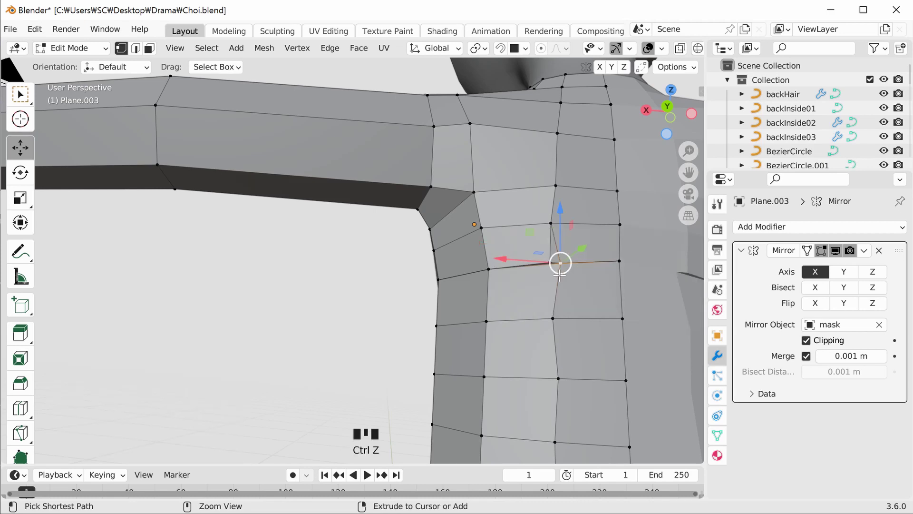
pyautogui.click(622, 318)
pyautogui.moveTo(639, 288); pyautogui.dragTo(502, 351, button='middle')
pyautogui.click(502, 350)
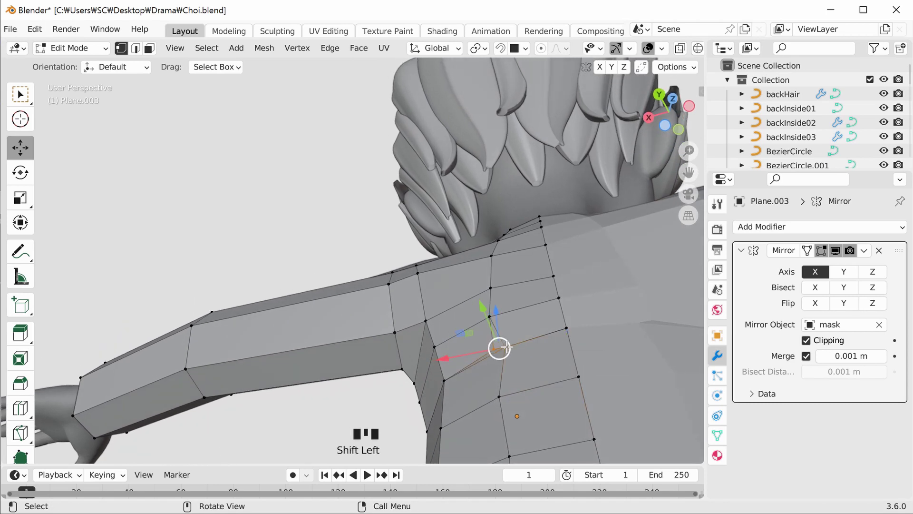
pyautogui.press('m')
pyautogui.click(505, 348)
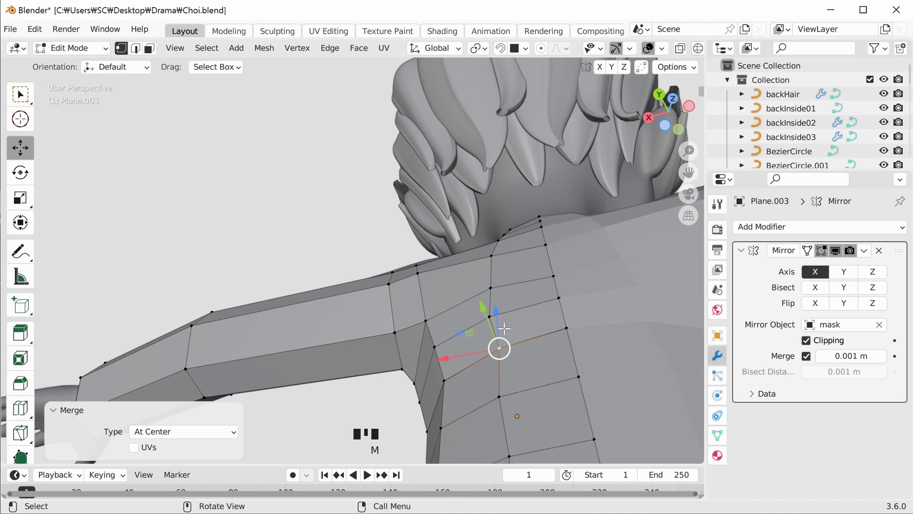
# - Raise the overlapping center-back vertex 0.005915 m along Z to expose its duplicate, and merge the pair at the last selected vertex
pyautogui.click(490, 317)
pyautogui.moveTo(345, 207); pyautogui.dragTo(531, 274, button='middle')
pyautogui.moveTo(541, 238)
pyautogui.mouseDown()
pyautogui.moveTo(544, 220)
pyautogui.moveTo(552, 243)
pyautogui.mouseUp()
pyautogui.click(608, 281)
pyautogui.moveTo(617, 254); pyautogui.dragTo(621, 240)
pyautogui.moveTo(622, 241); pyautogui.dragTo(641, 281, button='middle')
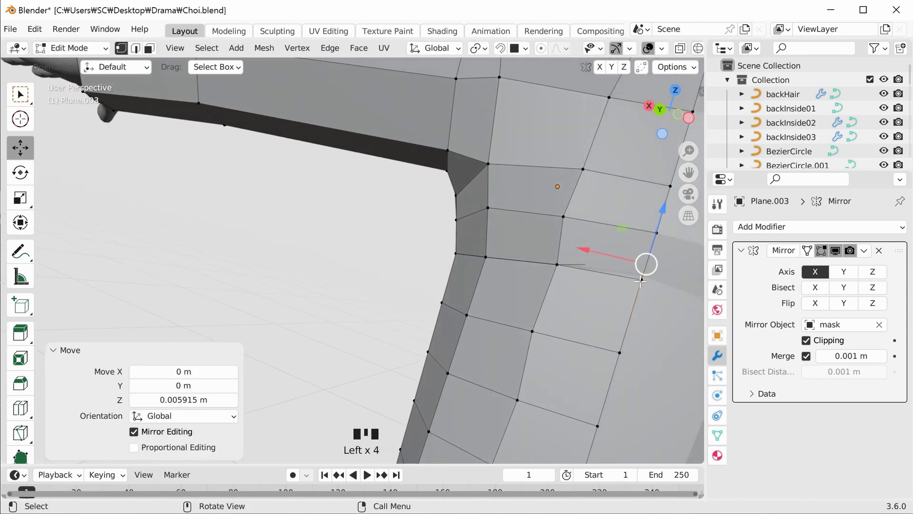
pyautogui.keyDown('shift'); pyautogui.click(643, 282); pyautogui.keyUp('shift')
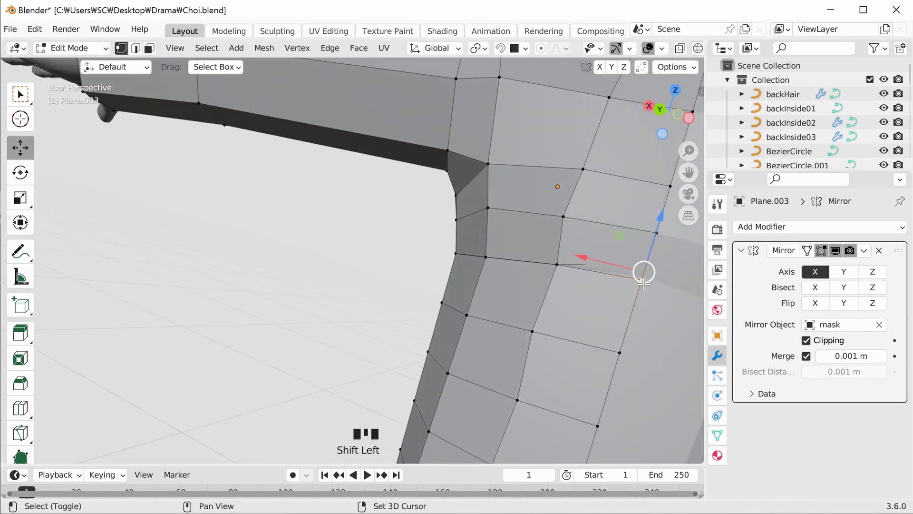
pyautogui.press('m')
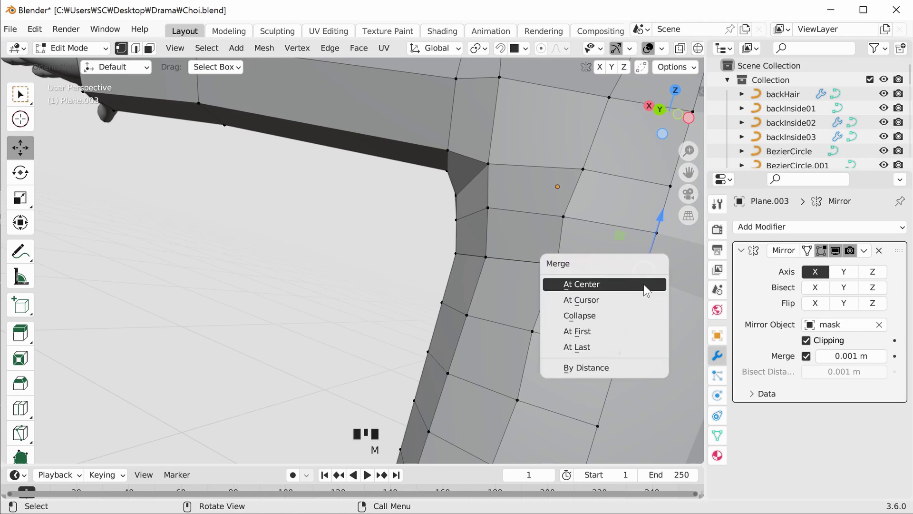
pyautogui.click(617, 346)
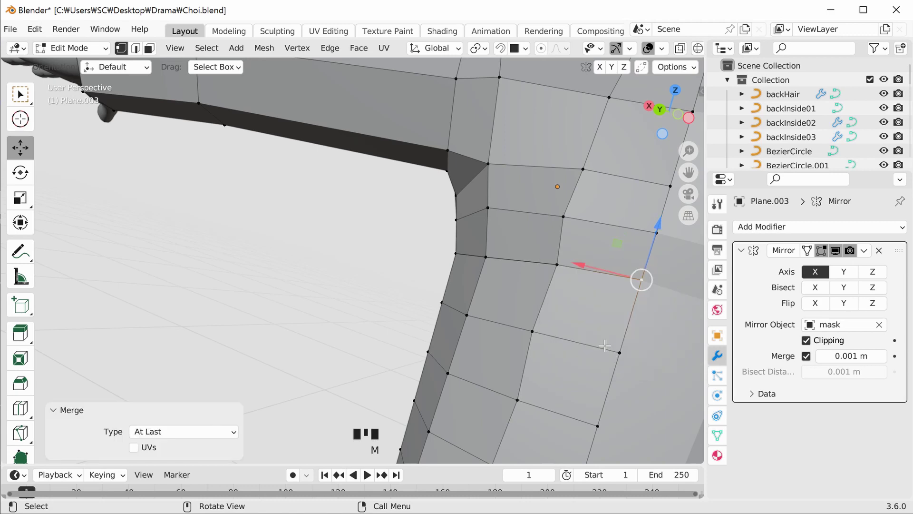
# - Raise three overlapping vertices in the front row below the armhole along Z, the first by 0.005284 m and the second by 0.00614 m
pyautogui.moveTo(601, 321); pyautogui.dragTo(304, 308, button='middle')
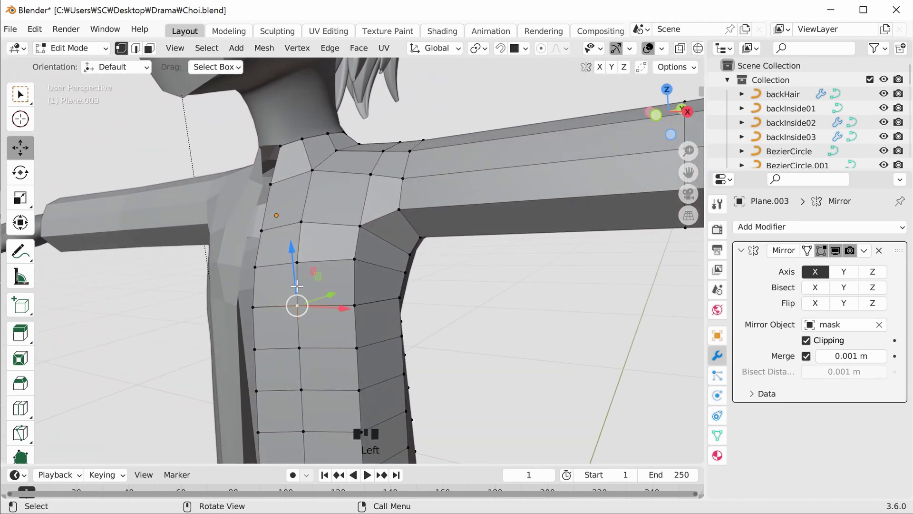
pyautogui.moveTo(297, 298)
pyautogui.mouseDown()
pyautogui.moveTo(295, 278)
pyautogui.moveTo(298, 285)
pyautogui.mouseUp()
pyautogui.scroll(2, 300, 290)
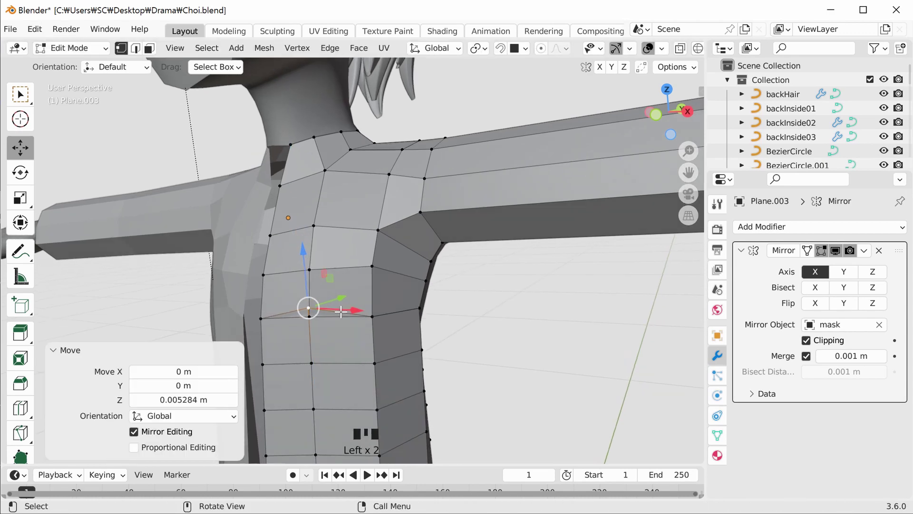
pyautogui.click(382, 336)
pyautogui.moveTo(384, 307); pyautogui.dragTo(381, 294)
pyautogui.moveTo(381, 294); pyautogui.dragTo(588, 312, button='middle')
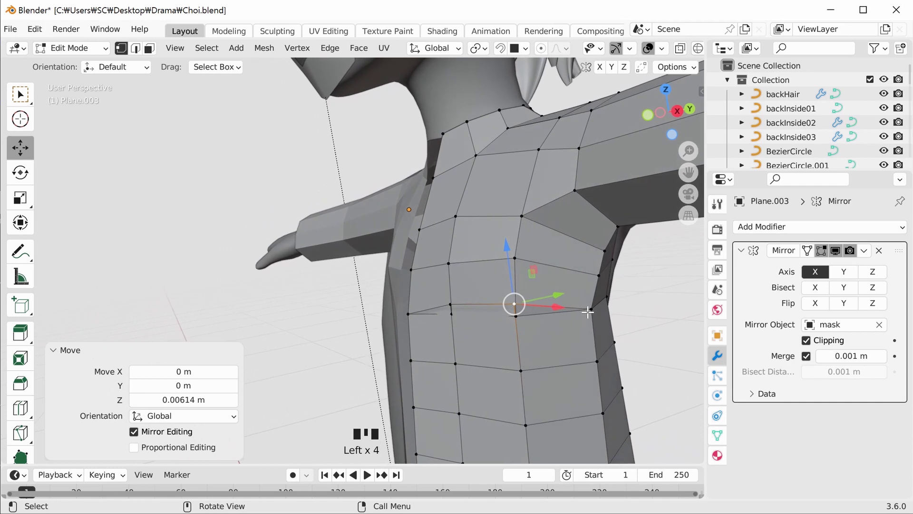
pyautogui.click(591, 309)
pyautogui.moveTo(589, 282); pyautogui.dragTo(589, 272)
# - Merge the first two raised front vertices into their duplicates below, using At Last for each pair
pyautogui.click(451, 304)
pyautogui.keyDown('shift'); pyautogui.click(450, 308); pyautogui.keyUp('shift')
pyautogui.press('m')
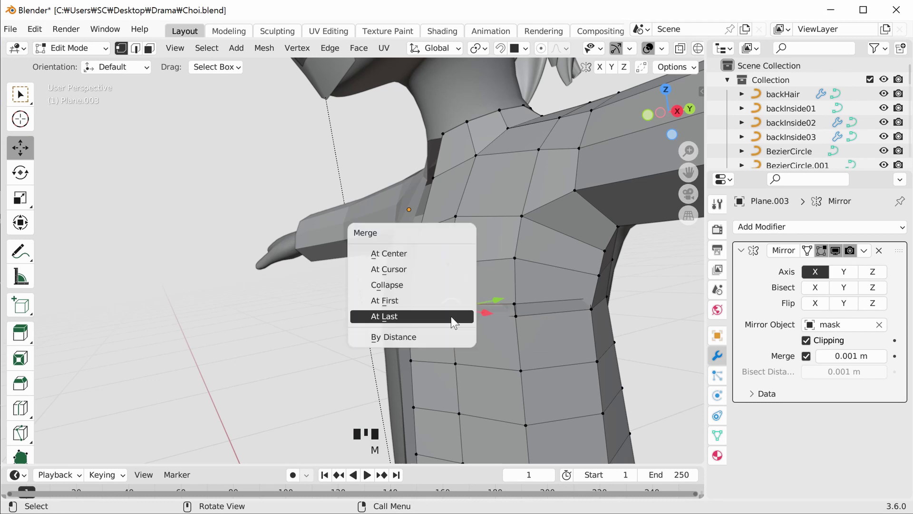
pyautogui.click(450, 316)
pyautogui.keyDown('shift'); pyautogui.click(516, 305); pyautogui.keyUp('shift')
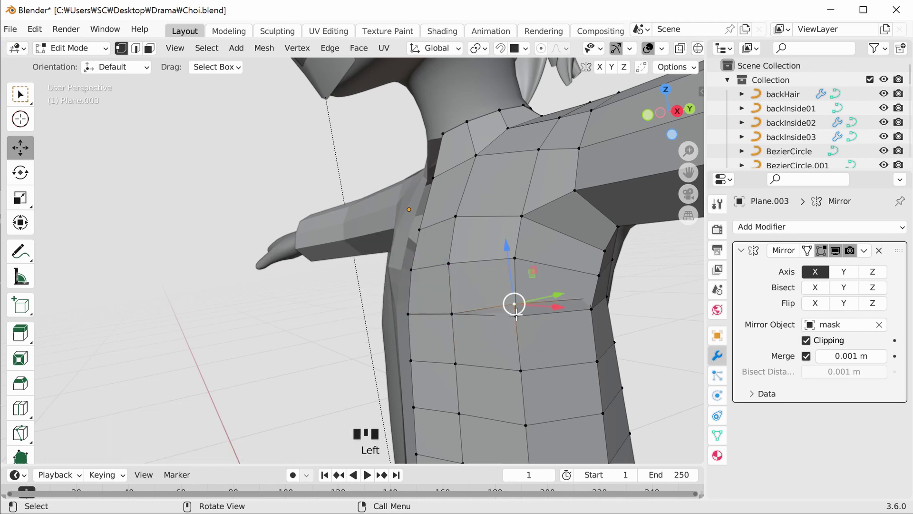
pyautogui.press('m')
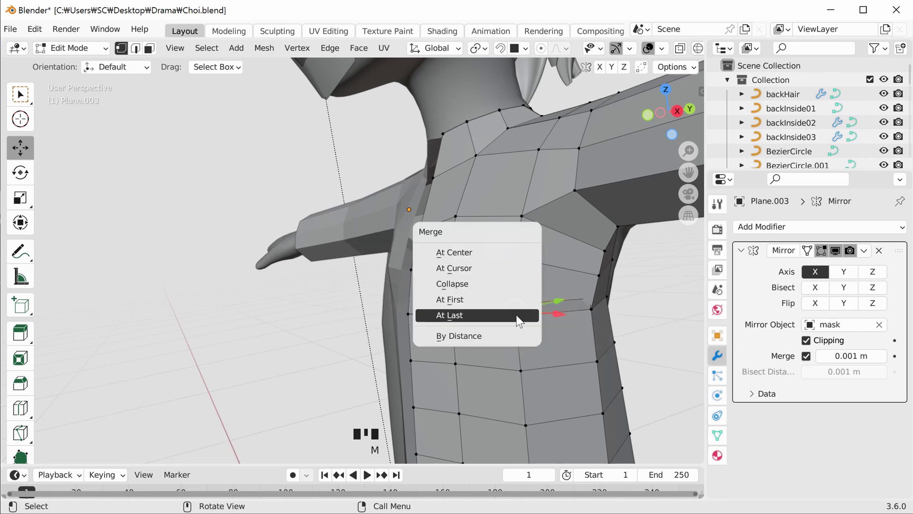
pyautogui.click(520, 317)
# - Enable X-ray display and merge the raised vertex below the armhole into its duplicate using At Last
pyautogui.click(592, 308)
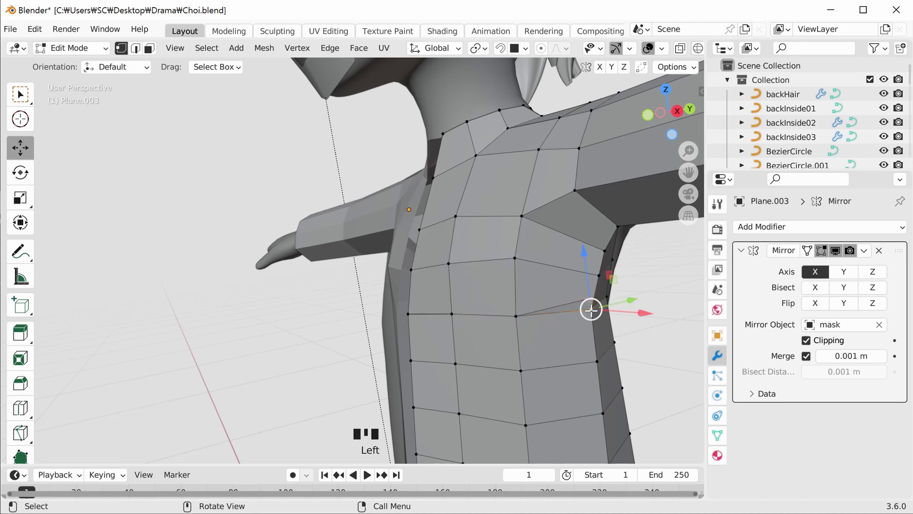
pyautogui.keyDown('shift'); pyautogui.click(592, 310); pyautogui.keyUp('shift')
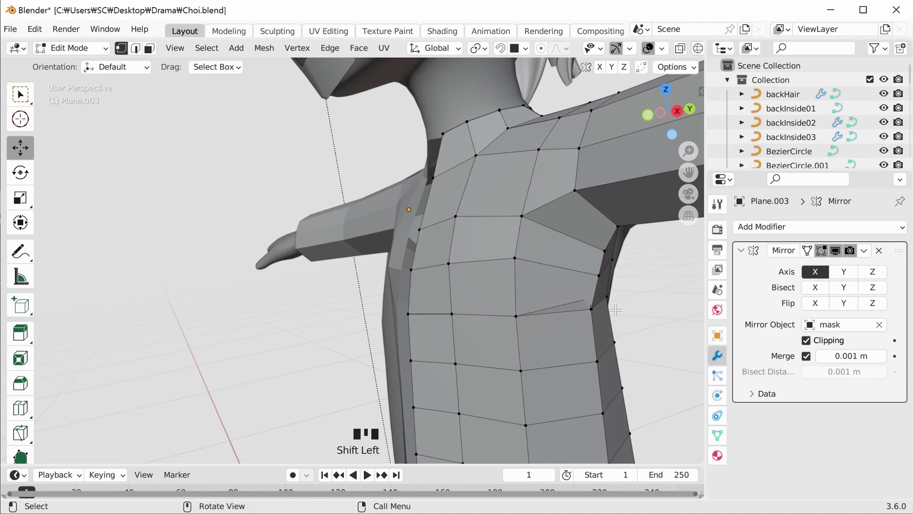
pyautogui.click(594, 297)
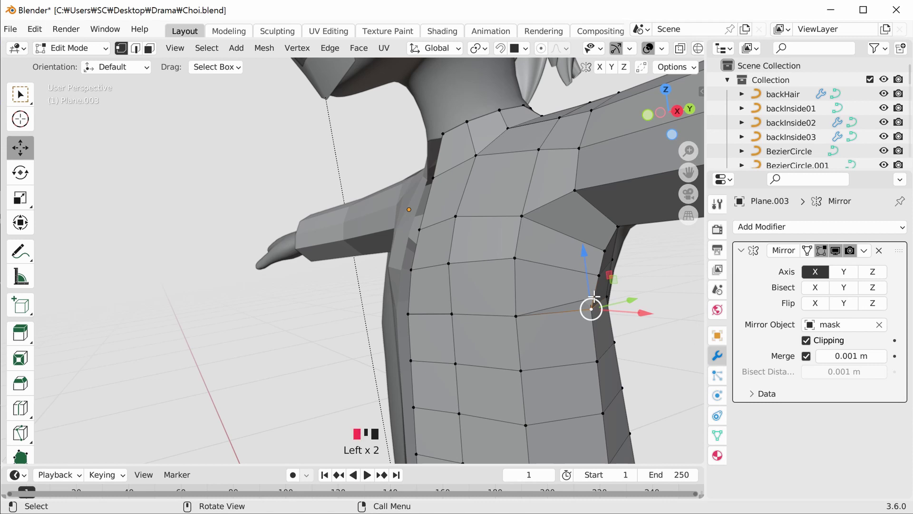
pyautogui.click(647, 341)
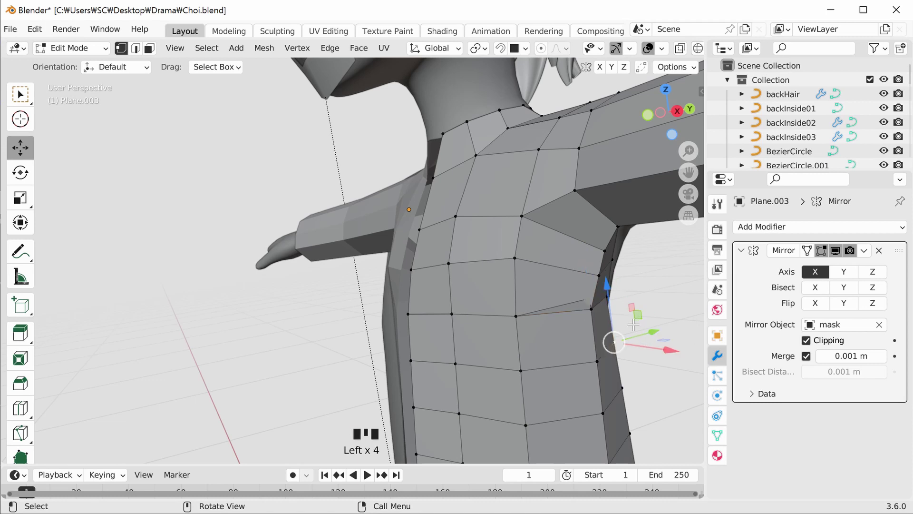
pyautogui.hotkey('alt', 'z')
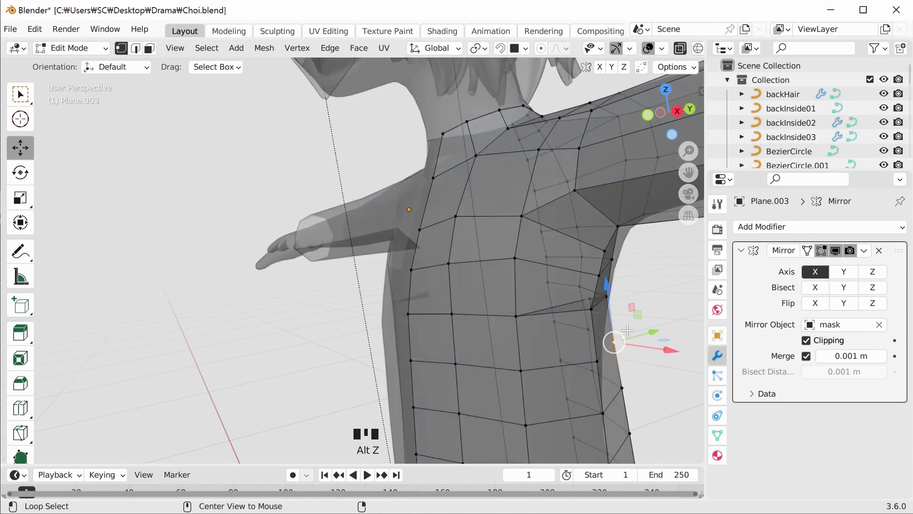
pyautogui.click(591, 298)
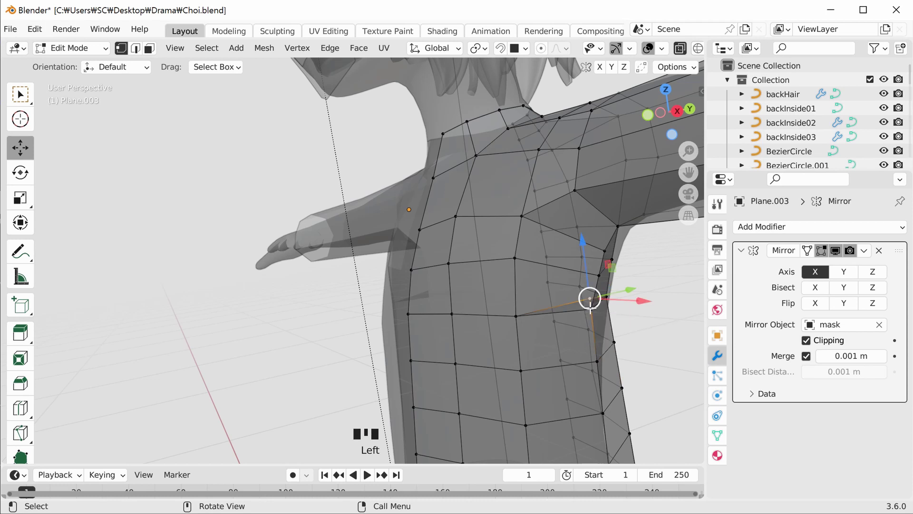
pyautogui.keyDown('shift'); pyautogui.click(591, 307); pyautogui.keyUp('shift')
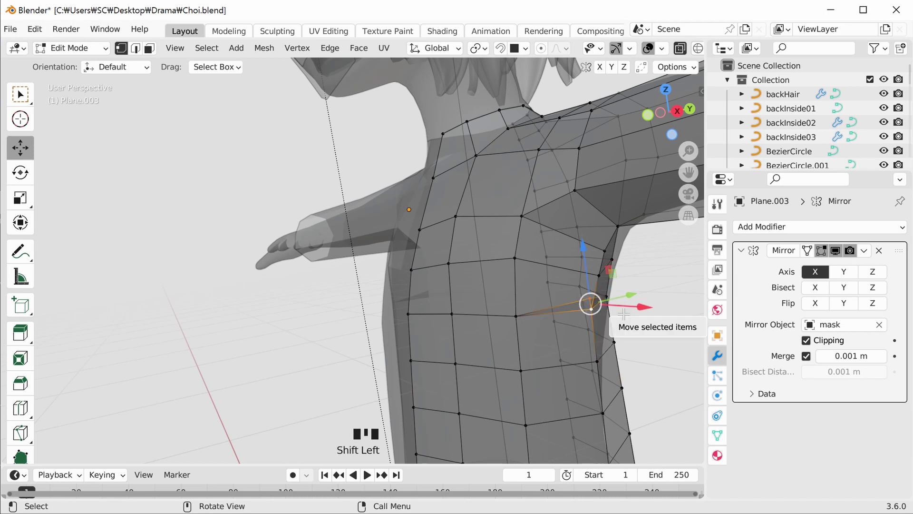
pyautogui.press('m')
pyautogui.click(617, 313)
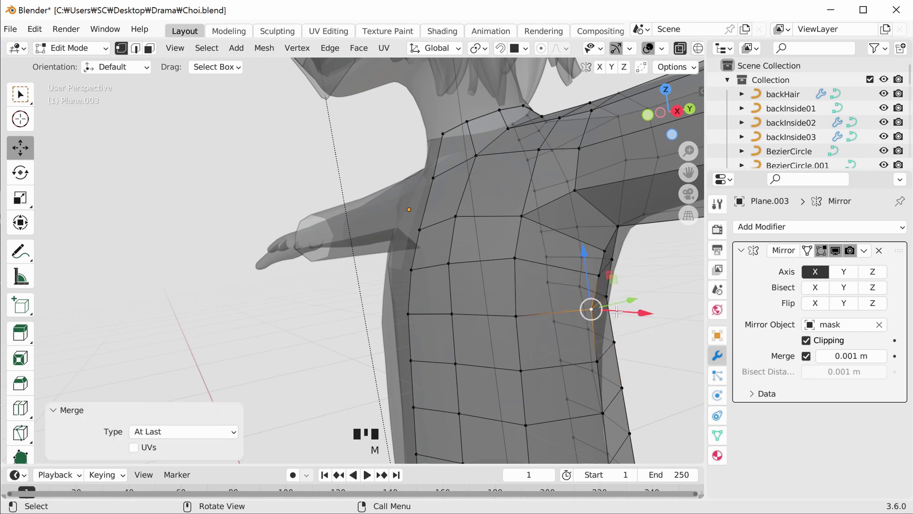
# - Turn off X-ray, raise the overlapping front-center vertex 0.005348 m along Z, and merge it into its duplicate using At Last
pyautogui.hotkey('alt', 'z')
pyautogui.click(640, 346)
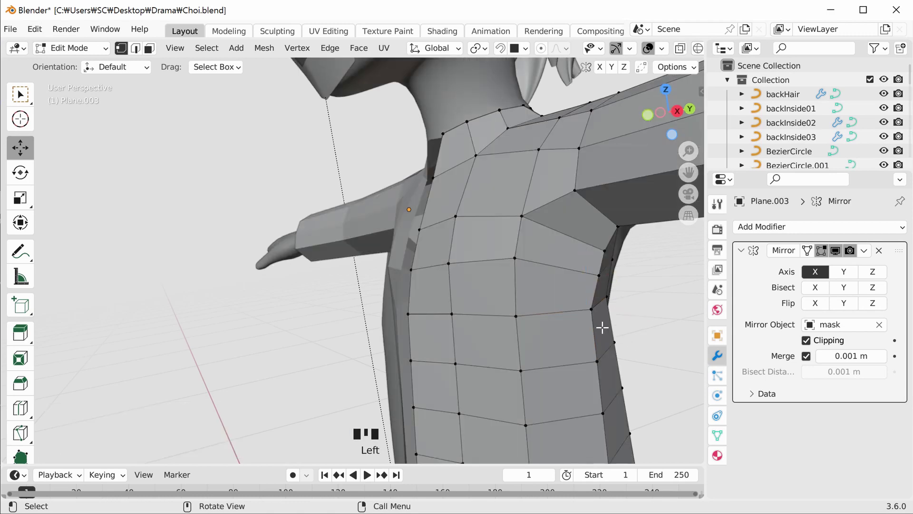
pyautogui.moveTo(525, 314); pyautogui.dragTo(378, 314, button='middle')
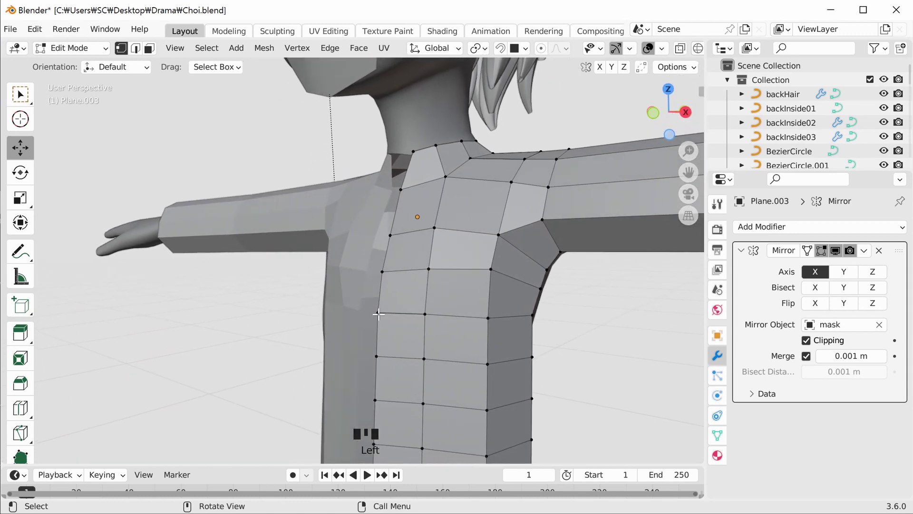
pyautogui.moveTo(379, 289); pyautogui.dragTo(379, 281)
pyautogui.scroll(2, 382, 306)
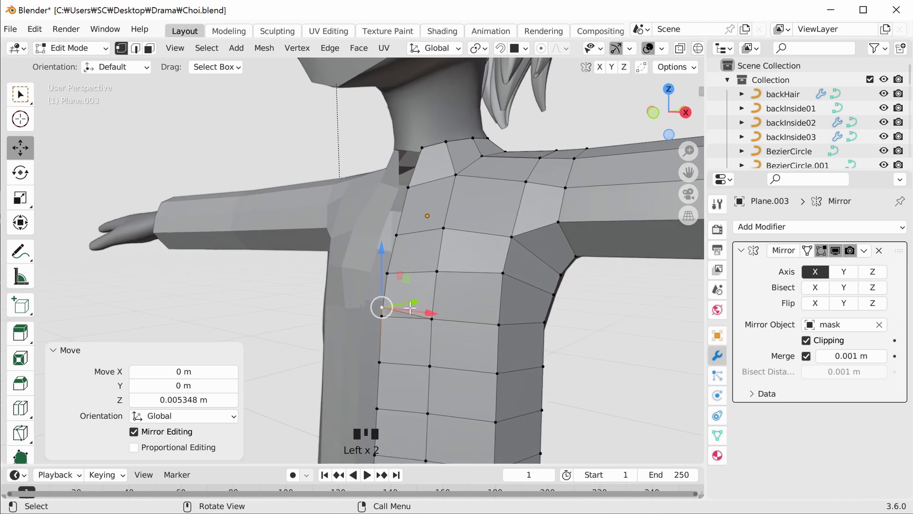
pyautogui.keyDown('shift'); pyautogui.moveTo(410, 329); pyautogui.dragTo(424, 364, button='middle'); pyautogui.keyUp('shift')
pyautogui.scroll(1, 424, 365)
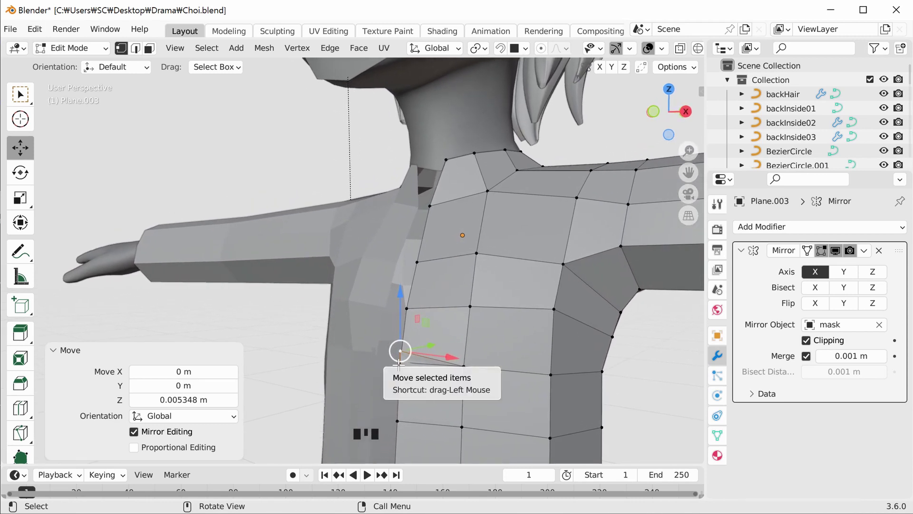
pyautogui.keyDown('shift'); pyautogui.click(402, 367); pyautogui.keyUp('shift')
pyautogui.press('m')
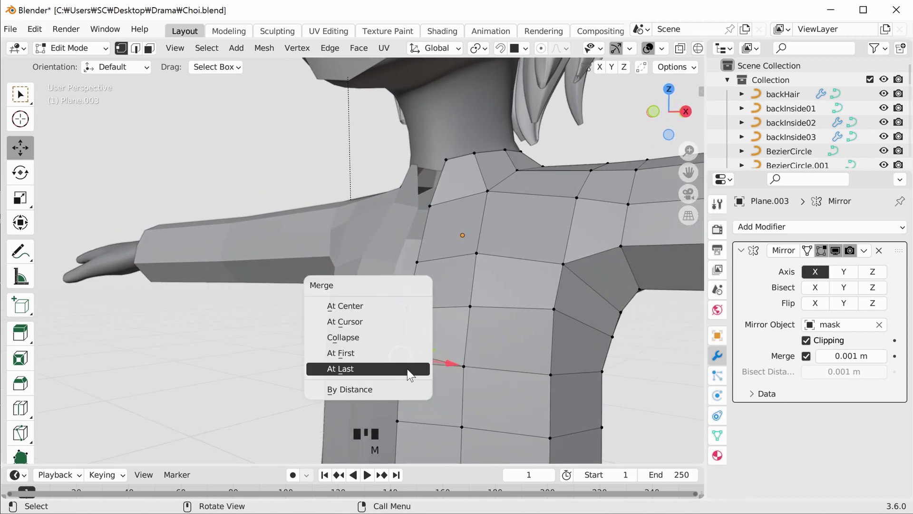
pyautogui.click(404, 368)
pyautogui.click(614, 362)
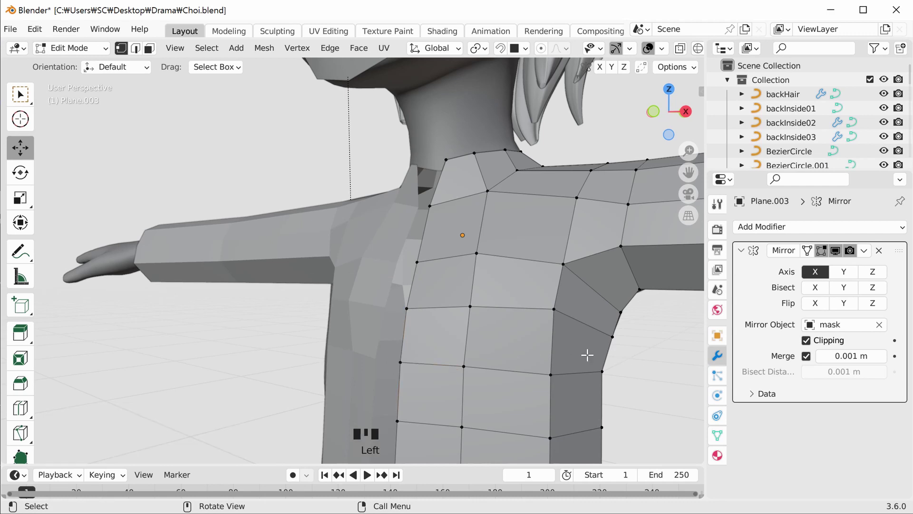
# - Raise the overlapping back vertex 0.005963 m along Z and shift the neighboring vertex toward the center -0.00053 m along Z
pyautogui.moveTo(541, 331); pyautogui.dragTo(507, 331, button='middle')
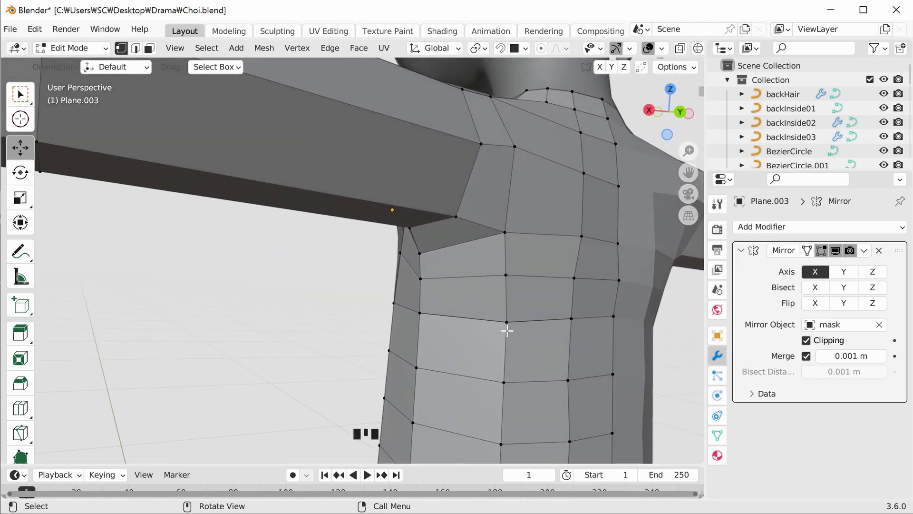
pyautogui.moveTo(509, 304); pyautogui.dragTo(508, 302)
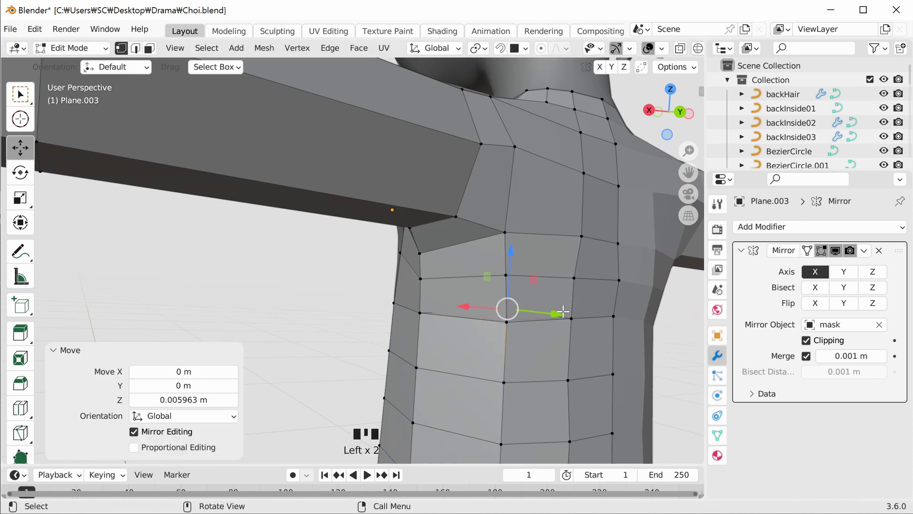
pyautogui.click(571, 318)
pyautogui.moveTo(573, 303); pyautogui.dragTo(573, 308)
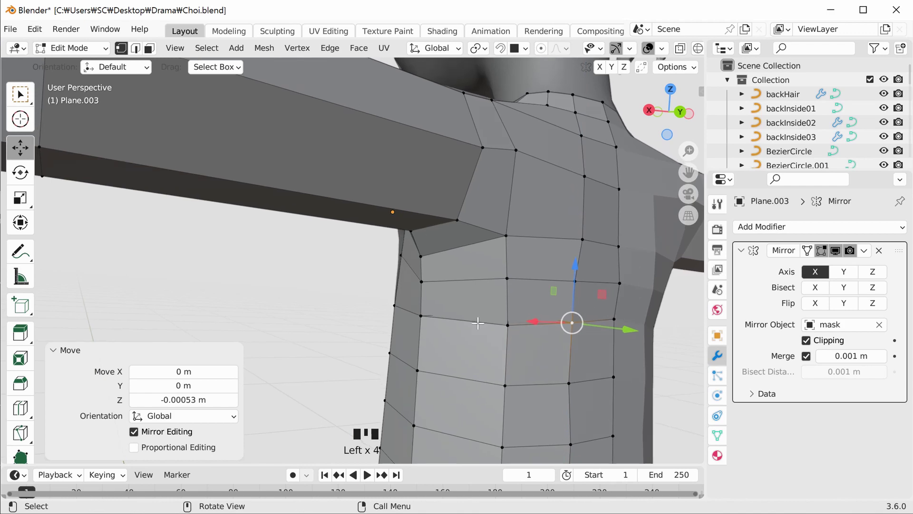
pyautogui.moveTo(479, 320); pyautogui.dragTo(533, 359, button='middle')
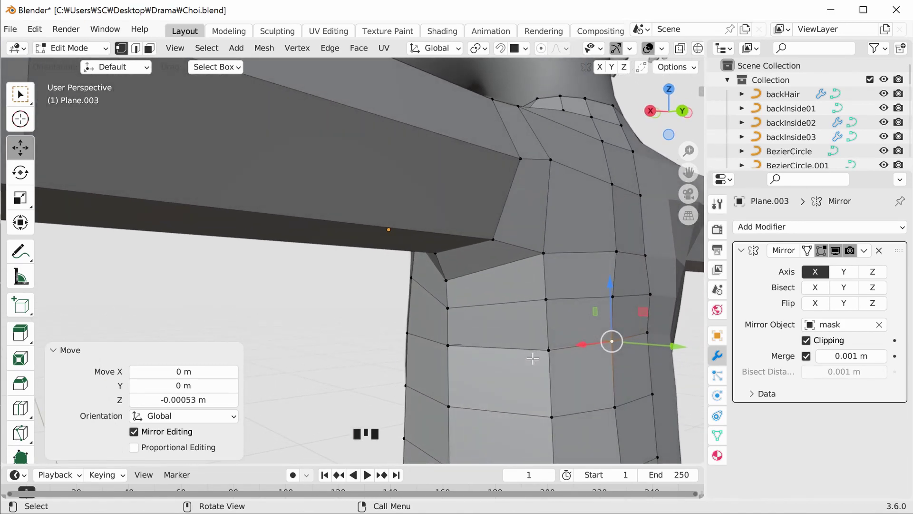
# - With X-ray enabled, merge the raised back vertex into its duplicate below using At Last, and restore the solid display
pyautogui.hotkey('alt', 'z')
pyautogui.click(549, 337)
pyautogui.press('z')
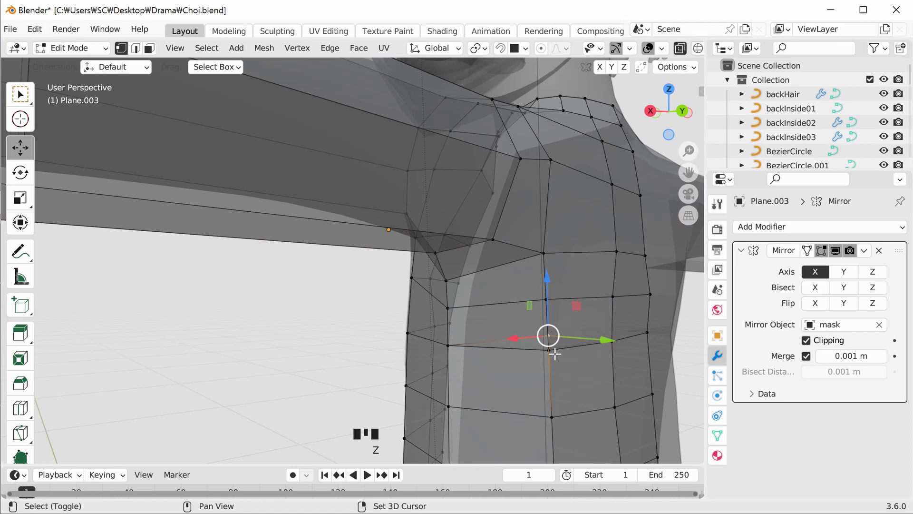
pyautogui.keyDown('shift'); pyautogui.click(552, 353); pyautogui.keyUp('shift')
pyautogui.press('m')
pyautogui.click(549, 351)
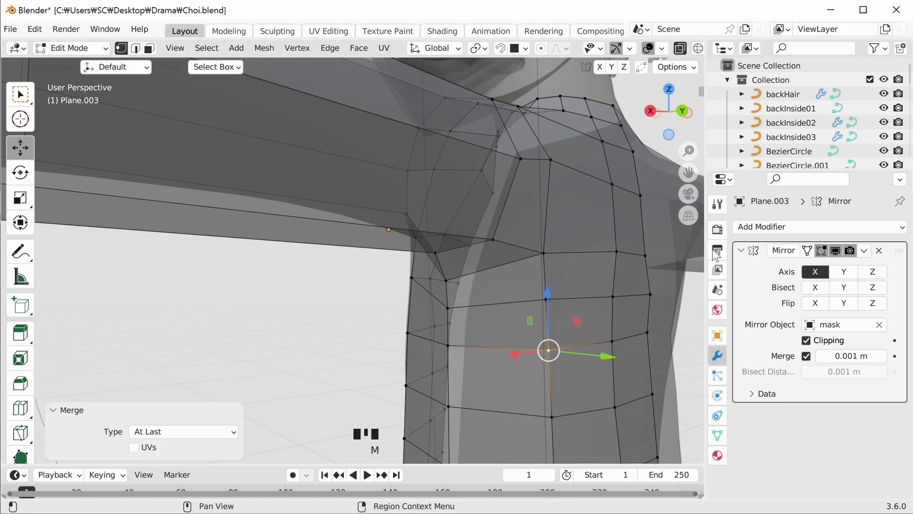
pyautogui.hotkey('alt', 'z')
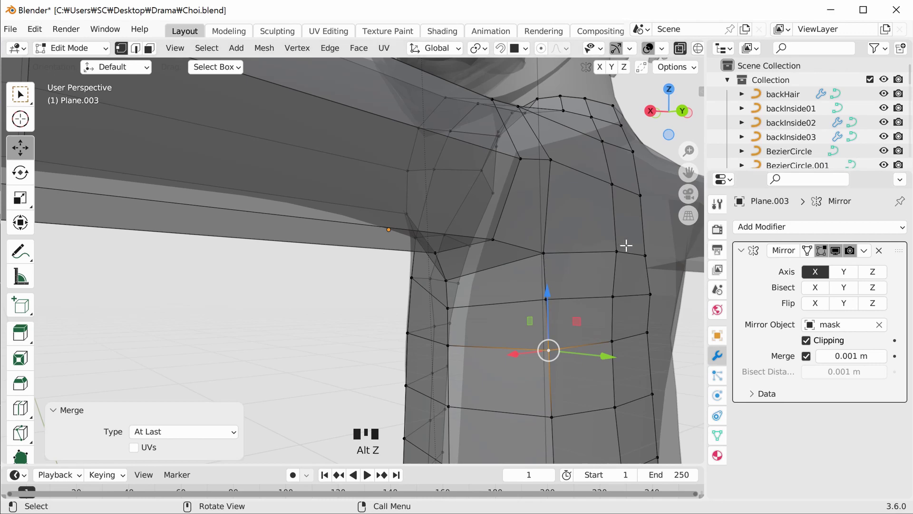
pyautogui.hotkey('alt', 'z')
pyautogui.click(318, 304)
# - Lower the garment's hem vertices one by one from the back around the side so the hem reaches over the hips
pyautogui.scroll(-3, 443, 298)
pyautogui.moveTo(443, 299); pyautogui.dragTo(436, 332, button='middle')
pyautogui.click(449, 335)
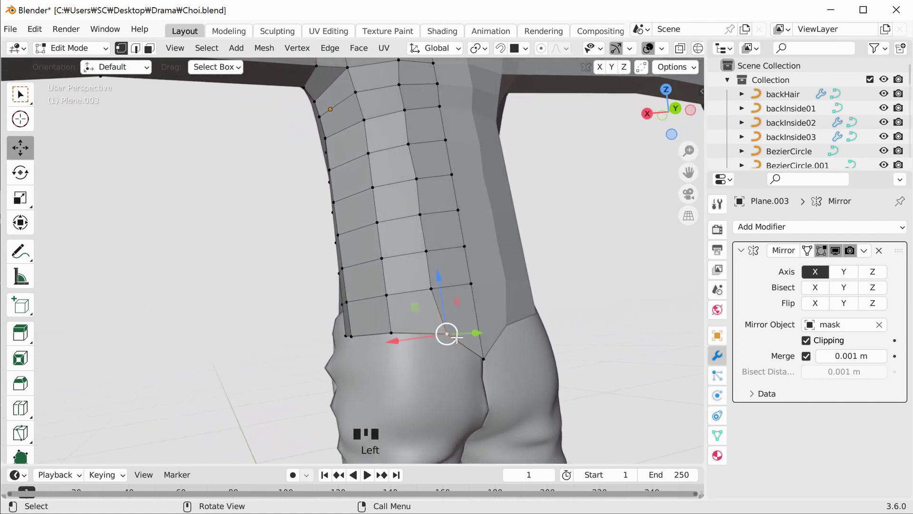
pyautogui.moveTo(448, 310); pyautogui.dragTo(445, 332)
pyautogui.click(396, 333)
pyautogui.moveTo(389, 308); pyautogui.dragTo(391, 327)
pyautogui.moveTo(237, 312); pyautogui.dragTo(379, 319, button='middle')
pyautogui.click(379, 311)
pyautogui.moveTo(381, 291); pyautogui.dragTo(350, 300)
pyautogui.click(352, 303)
pyautogui.moveTo(350, 305); pyautogui.dragTo(338, 322, button='middle')
pyautogui.click(315, 300)
pyautogui.moveTo(316, 275); pyautogui.dragTo(350, 310)
# - Adjust the height of the remaining hem vertices and slide the back hem vertex along its edge toward the side
pyautogui.click(456, 323)
pyautogui.moveTo(457, 323); pyautogui.dragTo(421, 292, button='middle')
pyautogui.moveTo(421, 269); pyautogui.dragTo(421, 265)
pyautogui.click(457, 291)
pyautogui.scroll(4, 475, 316)
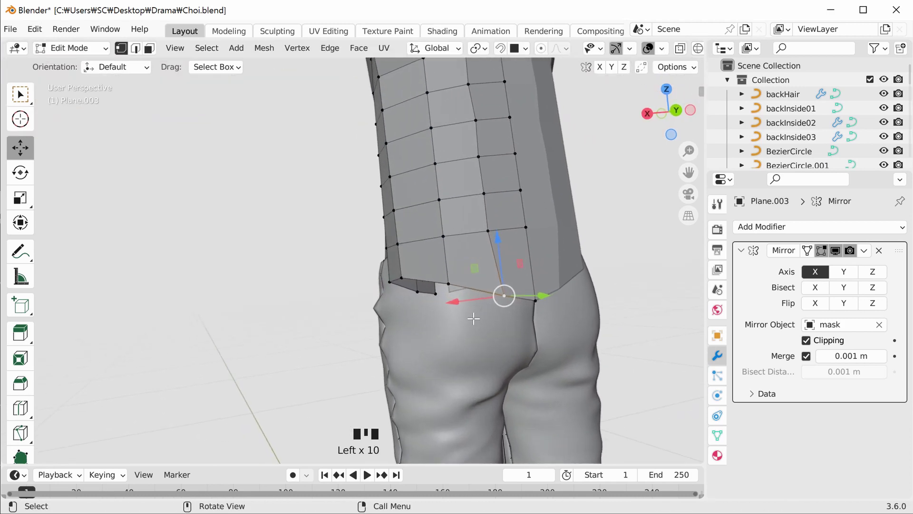
pyautogui.moveTo(535, 315); pyautogui.dragTo(564, 317, button='middle')
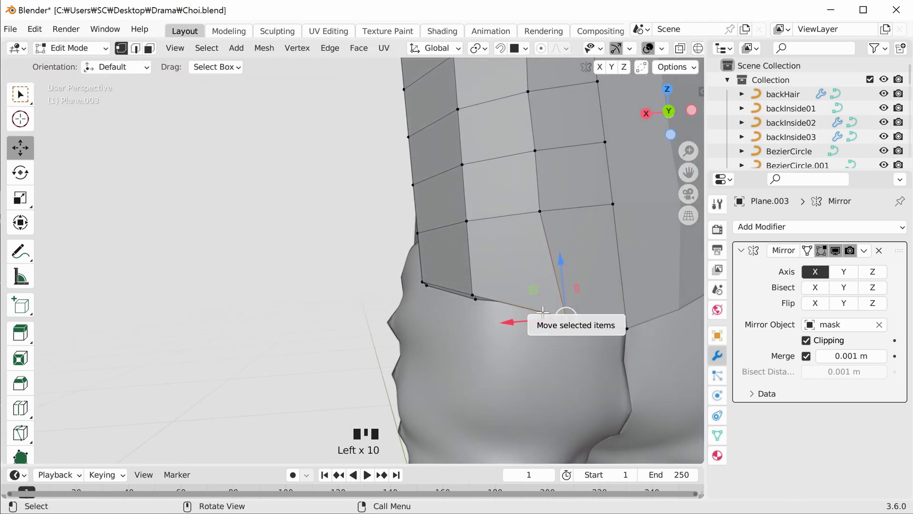
pyautogui.press('g')
pyautogui.press('g')
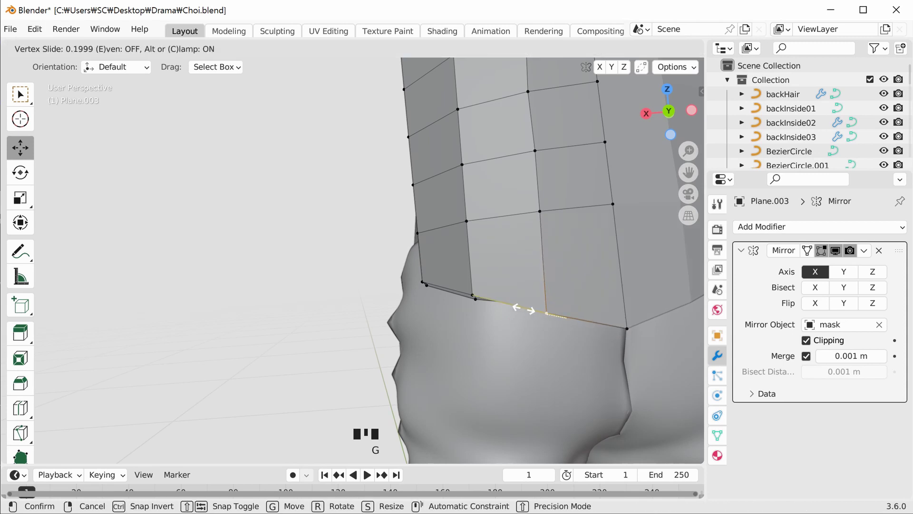
pyautogui.click(523, 308)
pyautogui.moveTo(535, 271); pyautogui.dragTo(545, 273)
pyautogui.click(362, 235)
# - Select the front vertex column from chest to hem by shortest path and move it in the Normal orientation
pyautogui.moveTo(376, 248); pyautogui.dragTo(466, 171, button='middle')
pyautogui.scroll(-4, 379, 245)
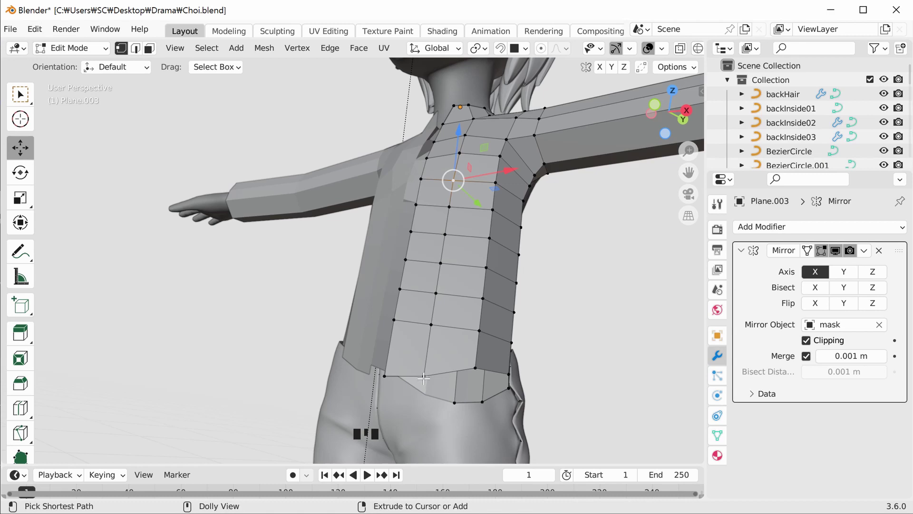
pyautogui.keyDown('ctrl'); pyautogui.keyDown('shift'); pyautogui.click(423, 377); pyautogui.keyUp('shift'); pyautogui.keyUp('ctrl')
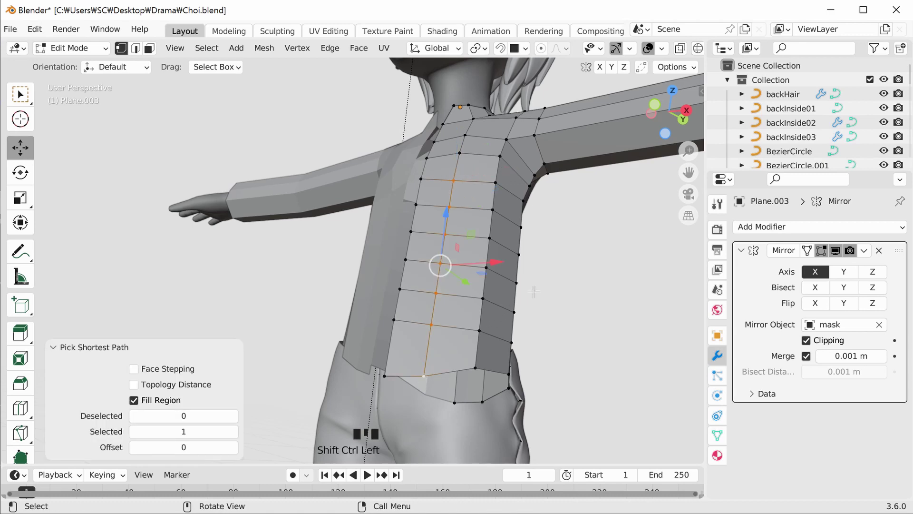
pyautogui.moveTo(529, 290); pyautogui.dragTo(440, 343, button='middle')
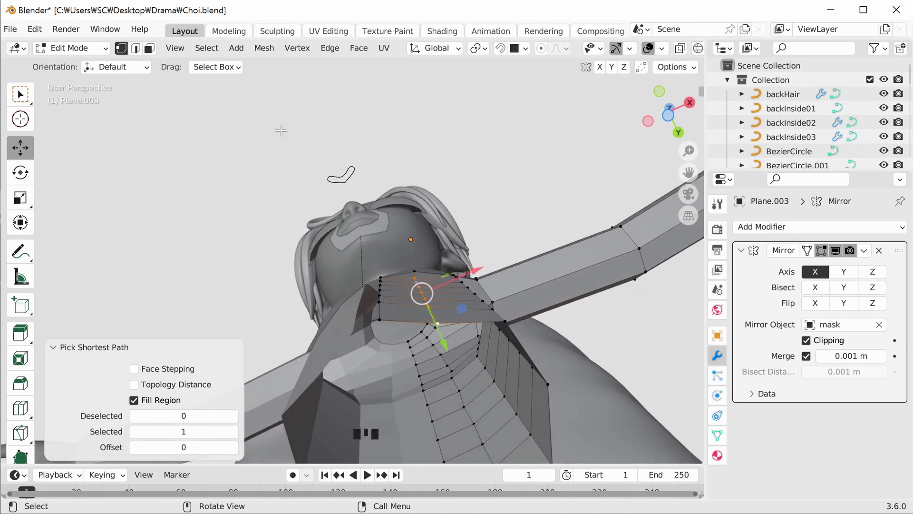
pyautogui.click(427, 46)
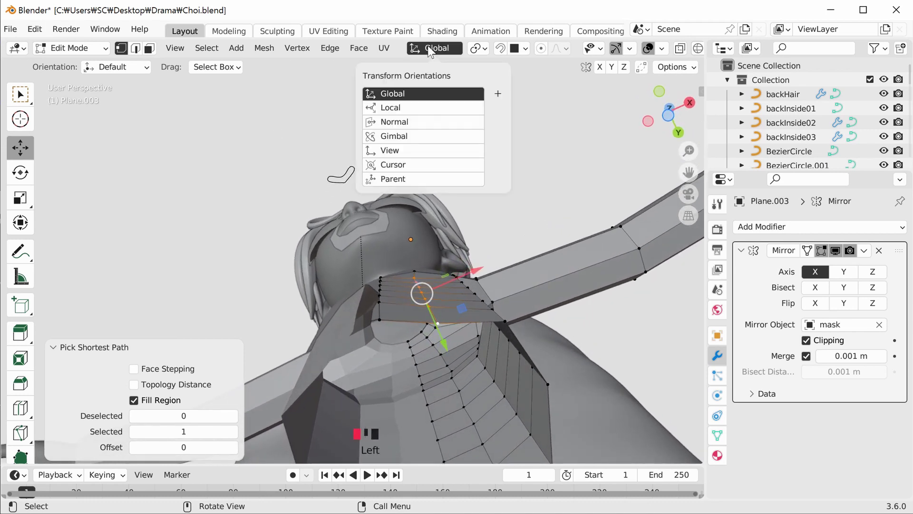
pyautogui.click(408, 123)
pyautogui.moveTo(425, 238); pyautogui.dragTo(425, 227)
pyautogui.moveTo(436, 220); pyautogui.dragTo(523, 275, button='middle')
pyautogui.click(527, 283)
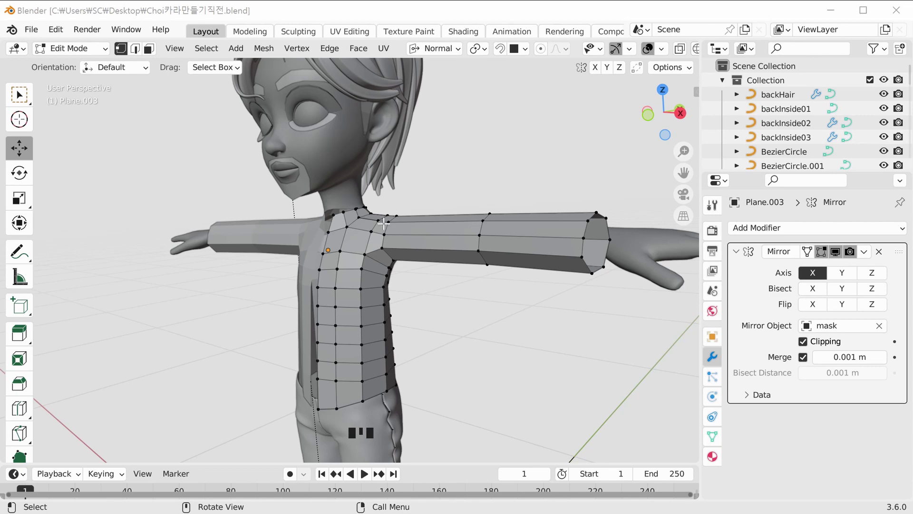
# - Switch to edge selection, select the neckline edge loop, and extrude it in place without keeping any offset
pyautogui.click(427, 277)
pyautogui.moveTo(427, 277); pyautogui.dragTo(379, 236, button='middle')
pyautogui.click(135, 48)
pyautogui.moveTo(300, 165); pyautogui.dragTo(342, 234, button='middle')
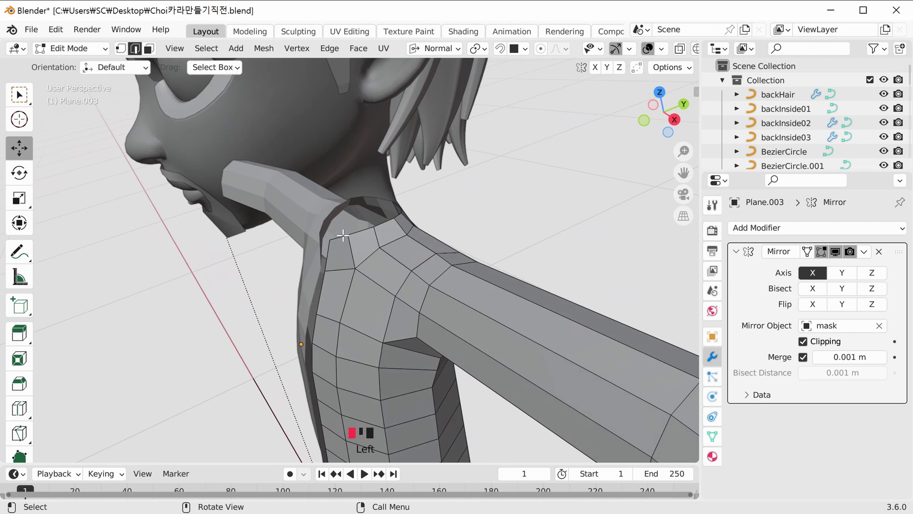
pyautogui.keyDown('alt'); pyautogui.click(344, 239); pyautogui.keyUp('alt')
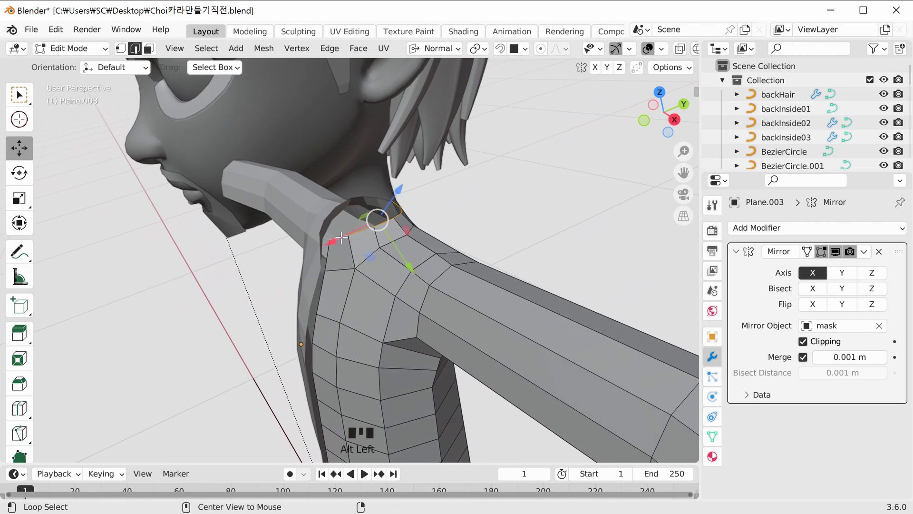
pyautogui.moveTo(515, 204); pyautogui.dragTo(463, 239, button='middle')
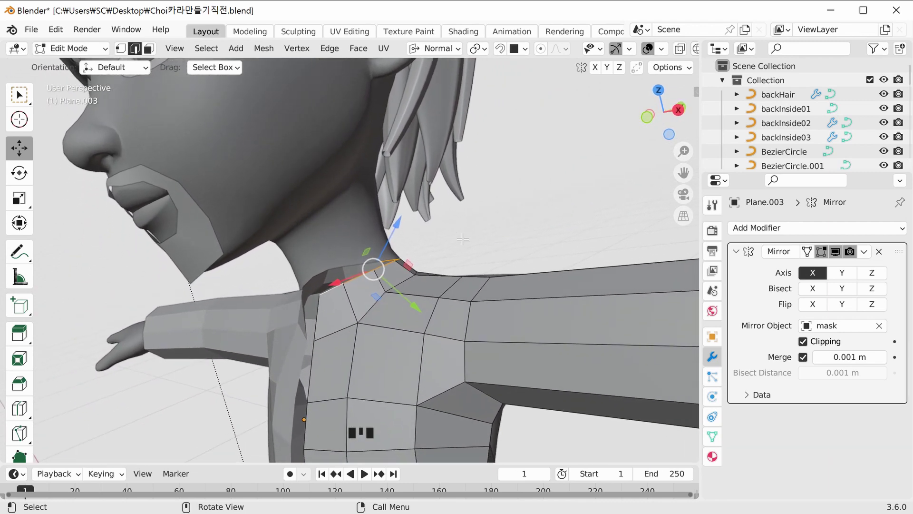
pyautogui.press('e')
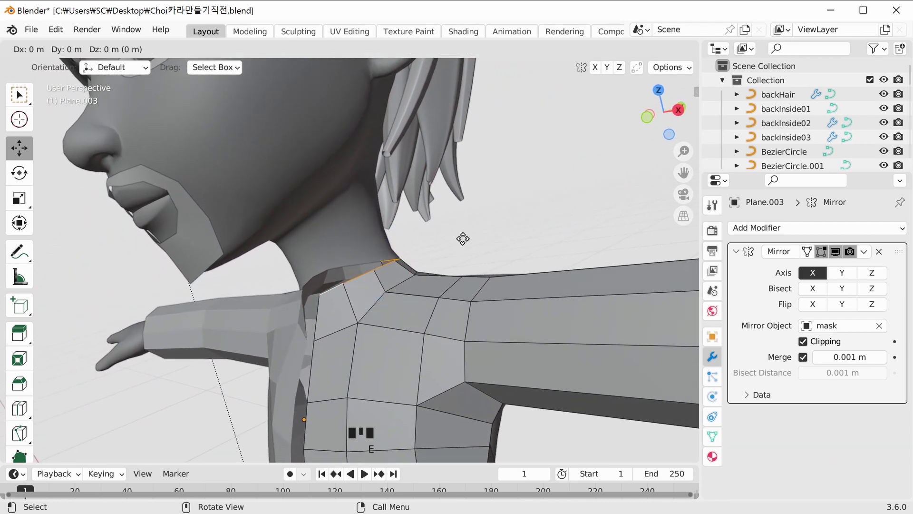
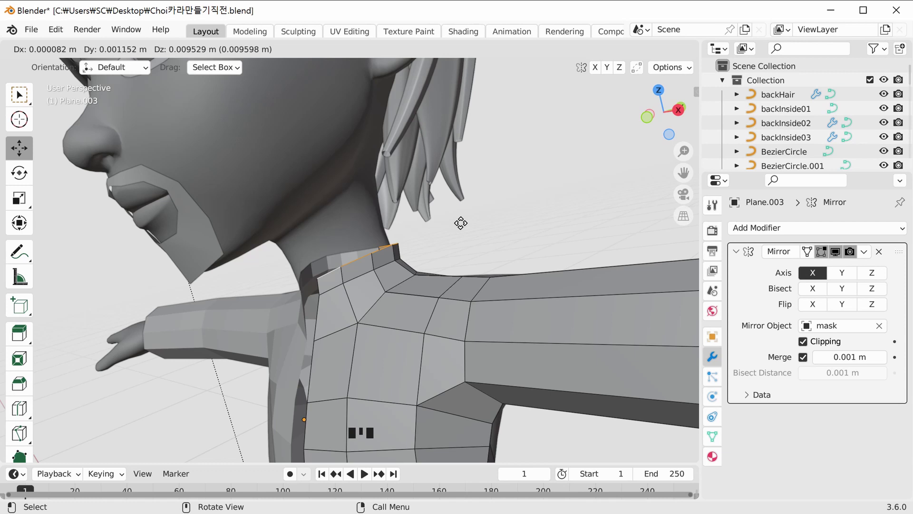
pyautogui.press('z')
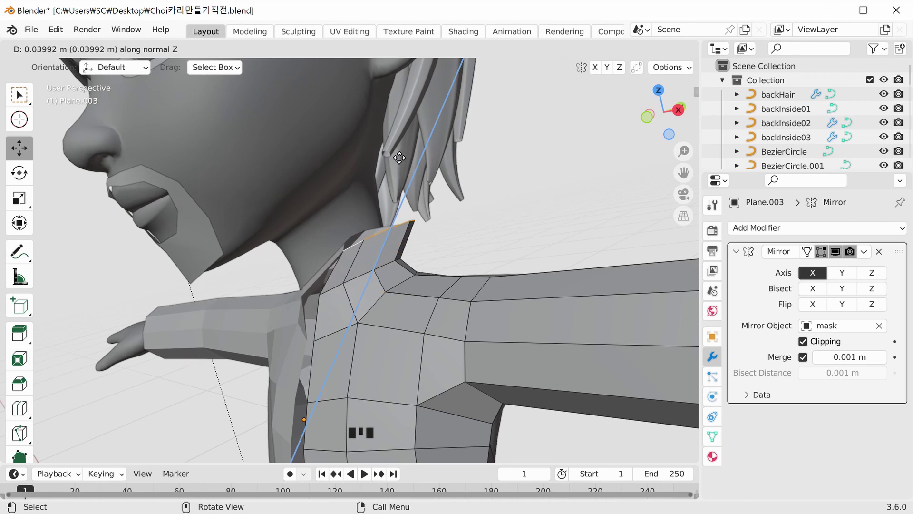
pyautogui.press('Escape')
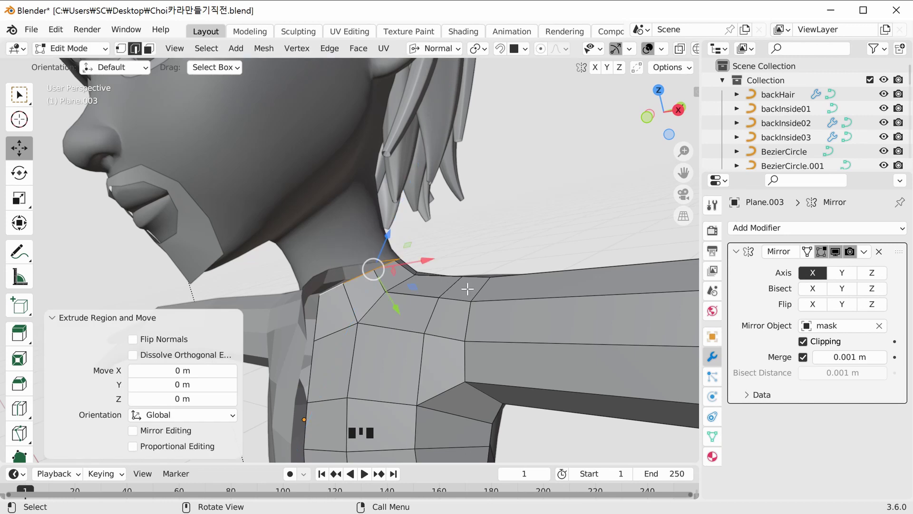
# - Set the transform orientation to Global and raise the extruded neckline edges 0.015819 m along Z to form the collar stand
pyautogui.moveTo(414, 108); pyautogui.dragTo(383, 90, button='middle')
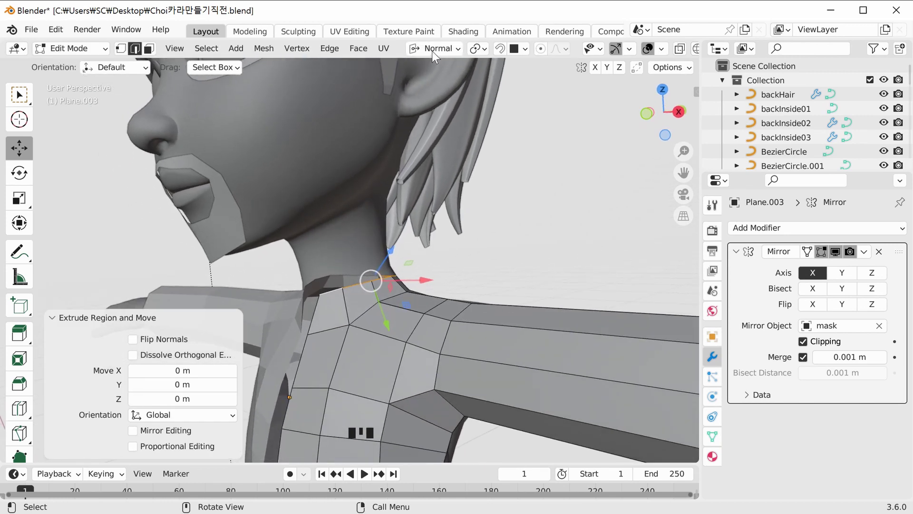
pyautogui.click(432, 50)
pyautogui.click(395, 94)
pyautogui.moveTo(382, 229); pyautogui.dragTo(381, 229, button='middle')
pyautogui.moveTo(373, 218); pyautogui.dragTo(372, 193)
pyautogui.moveTo(380, 224); pyautogui.dragTo(398, 229, button='middle')
# - Extrude the collar stand's top edge loop again and scale the new edges outward by 1.446
pyautogui.press('e')
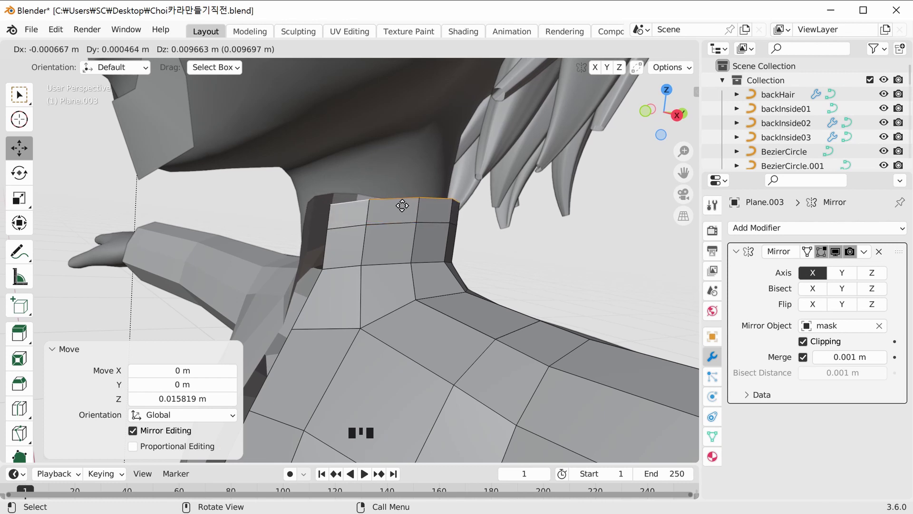
pyautogui.press('s')
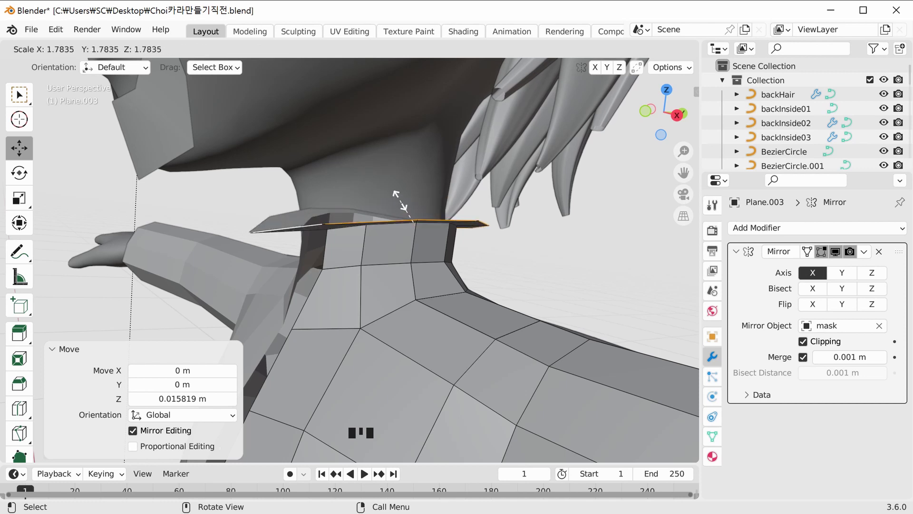
pyautogui.click(411, 215)
pyautogui.moveTo(413, 216); pyautogui.dragTo(113, 79, button='middle')
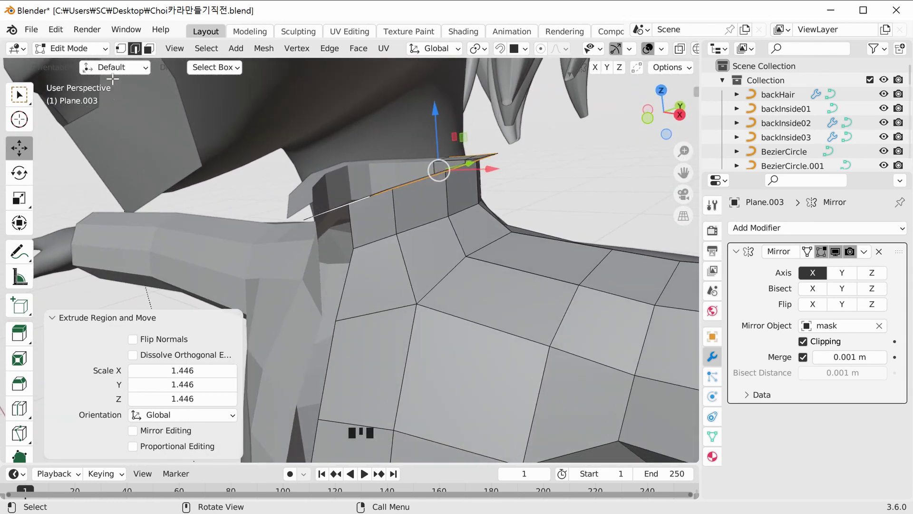
# - In vertex selection, reposition the flared collar's end vertices one by one, raising the front tip 0.00235 m along Z
pyautogui.click(120, 48)
pyautogui.moveTo(333, 237); pyautogui.dragTo(255, 242, button='middle')
pyautogui.moveTo(243, 236); pyautogui.dragTo(340, 239)
pyautogui.moveTo(292, 233); pyautogui.dragTo(265, 172, button='middle')
pyautogui.click(290, 134)
pyautogui.moveTo(300, 140); pyautogui.dragTo(350, 139)
pyautogui.moveTo(351, 138); pyautogui.dragTo(326, 233, button='middle')
pyautogui.click(293, 265)
pyautogui.moveTo(292, 241); pyautogui.dragTo(293, 229)
pyautogui.moveTo(292, 229); pyautogui.dragTo(450, 144, button='middle')
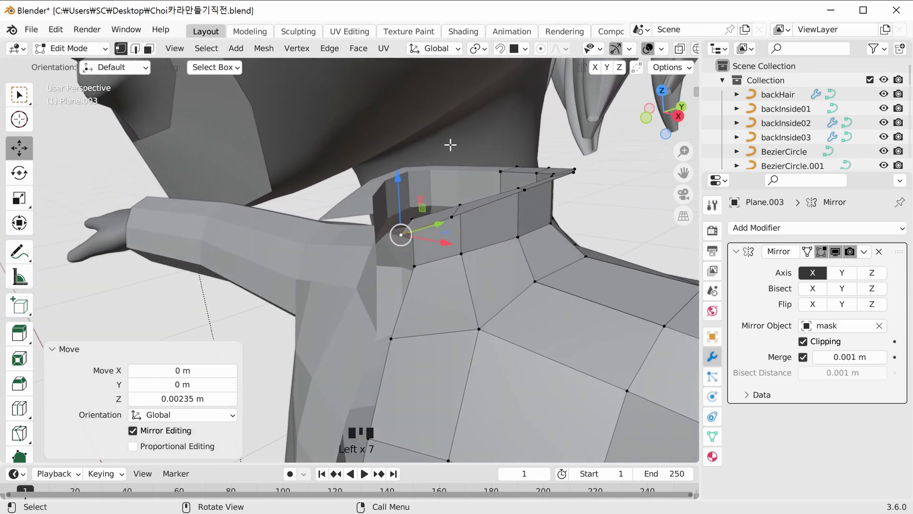
# - In edge selection, select the flared collar's outer edge loop and extrude it 0.021697 m downward along global Z
pyautogui.press('2')
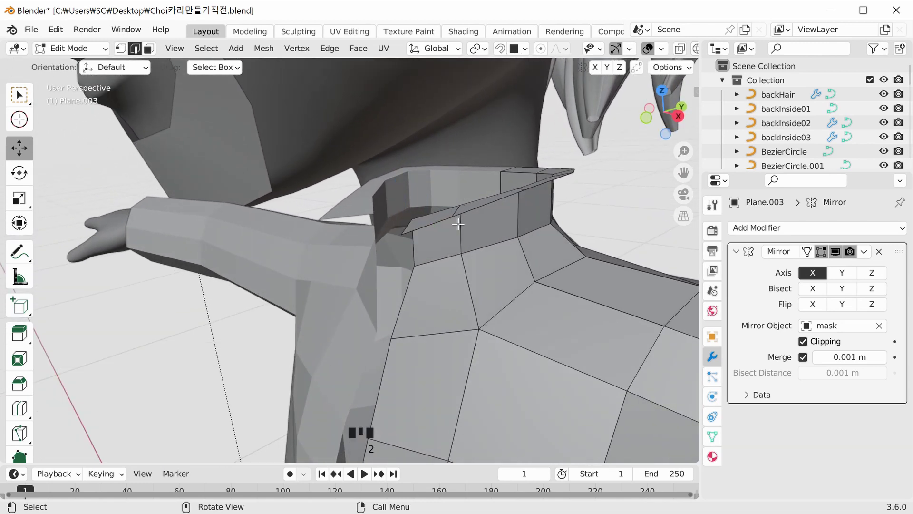
pyautogui.click(435, 225)
pyautogui.moveTo(435, 225); pyautogui.dragTo(570, 262, button='middle')
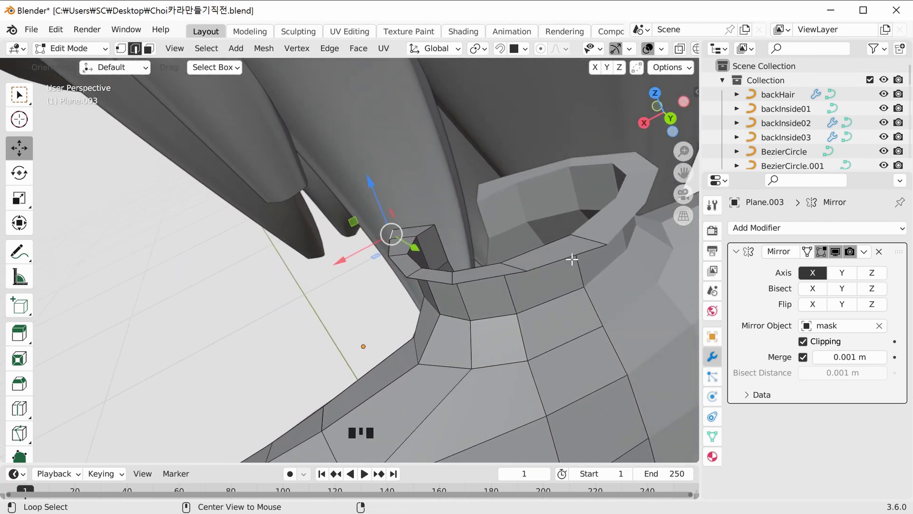
pyautogui.keyDown('alt'); pyautogui.click(572, 258); pyautogui.keyUp('alt')
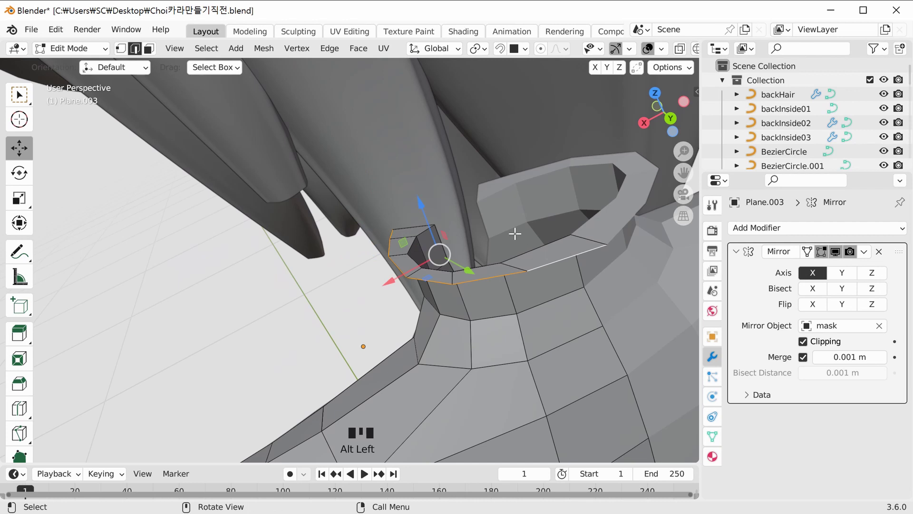
pyautogui.press('e')
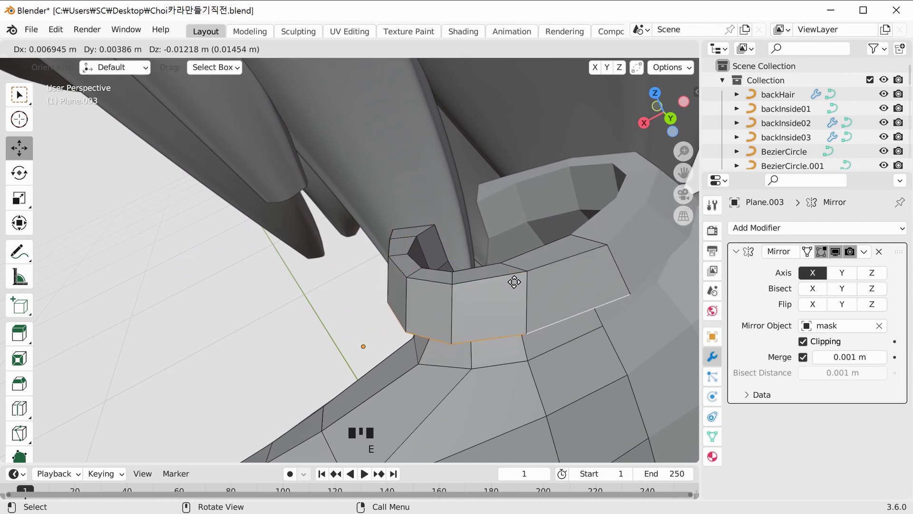
pyautogui.press('z')
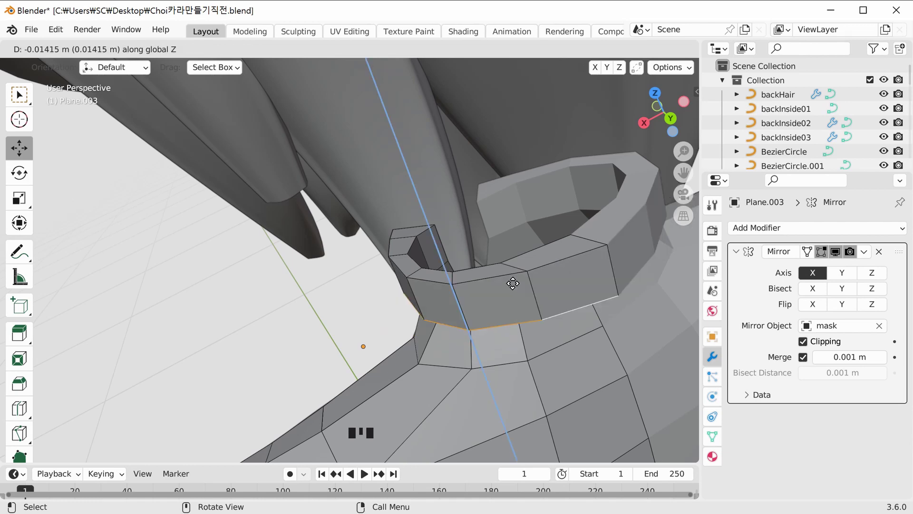
pyautogui.click(518, 307)
pyautogui.moveTo(522, 300); pyautogui.dragTo(442, 268, button='middle')
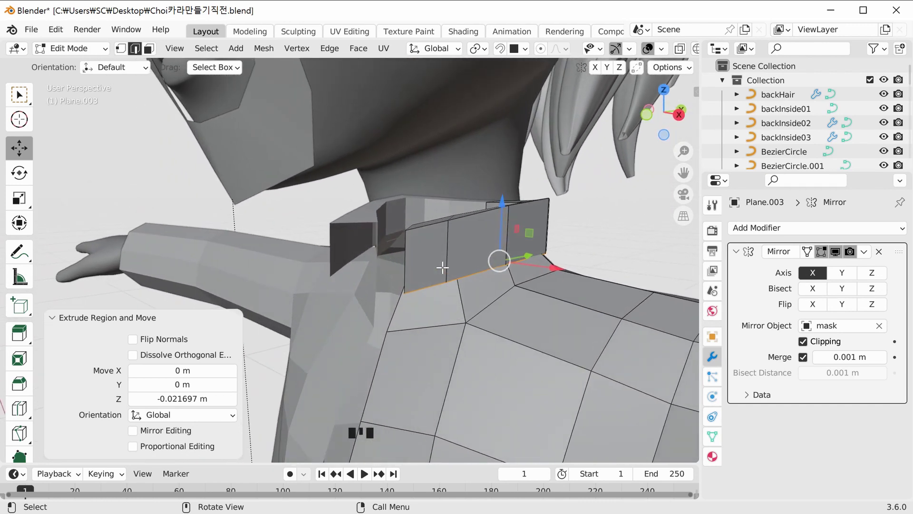
# - Scale the extruded collar fold's lower edges outward by about 1.23
pyautogui.press('s')
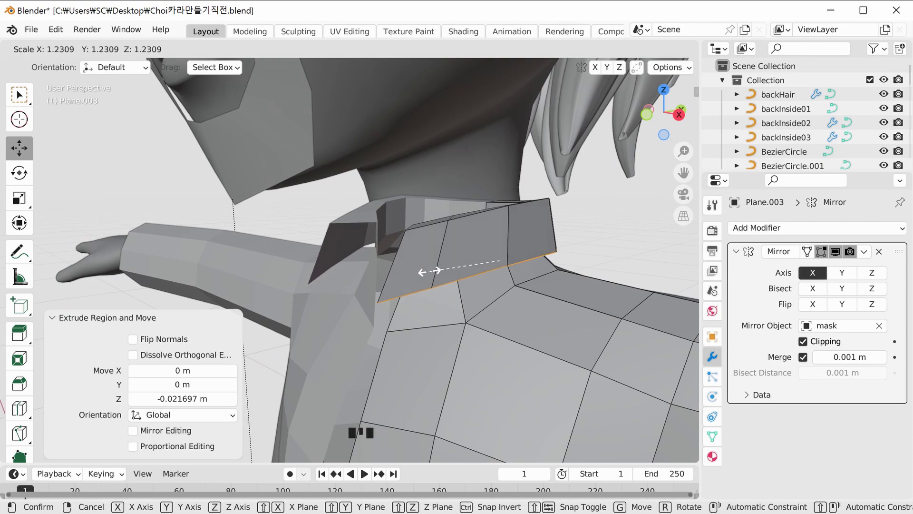
pyautogui.click(427, 271)
pyautogui.moveTo(427, 271); pyautogui.dragTo(497, 307, button='middle')
# - In vertex selection, slide the fold's two front lower vertices back along the bottom edge, the front corner by a factor of 0.479
pyautogui.press('1')
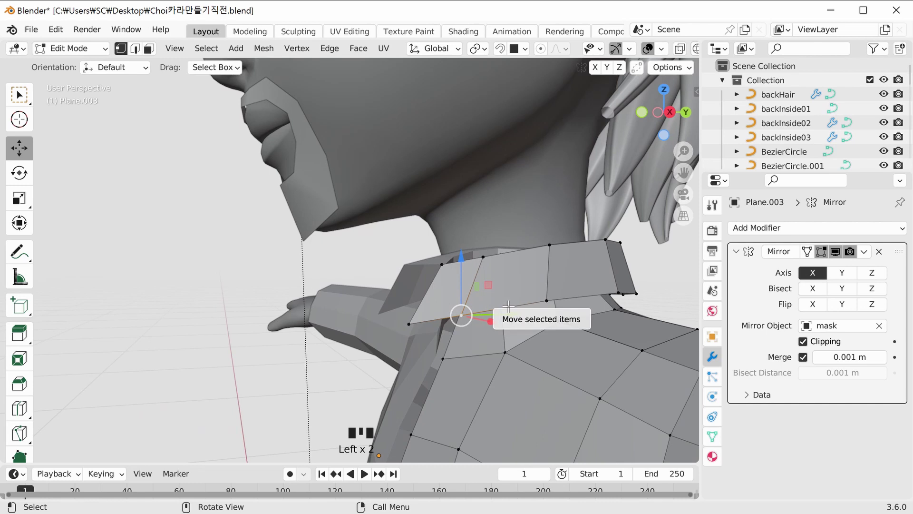
pyautogui.press('g')
pyautogui.press('g')
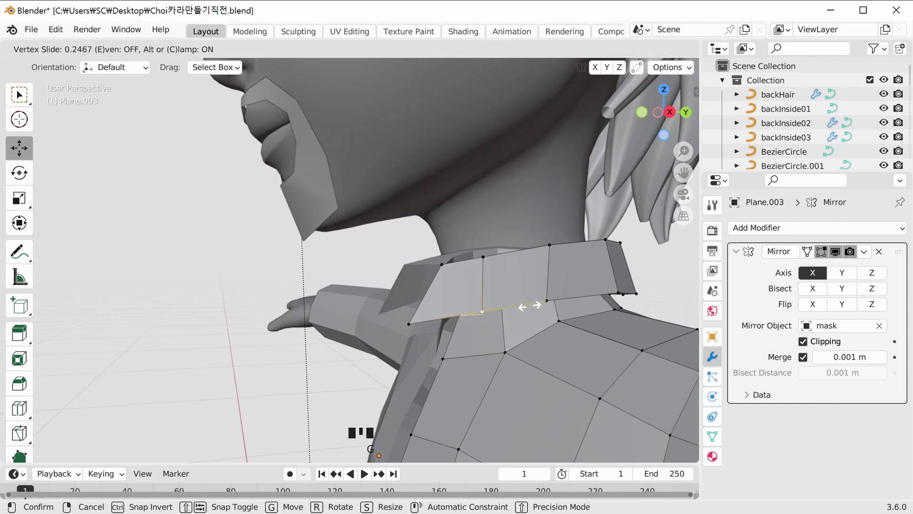
pyautogui.click(553, 303)
pyautogui.click(411, 326)
pyautogui.press('g')
pyautogui.press('g')
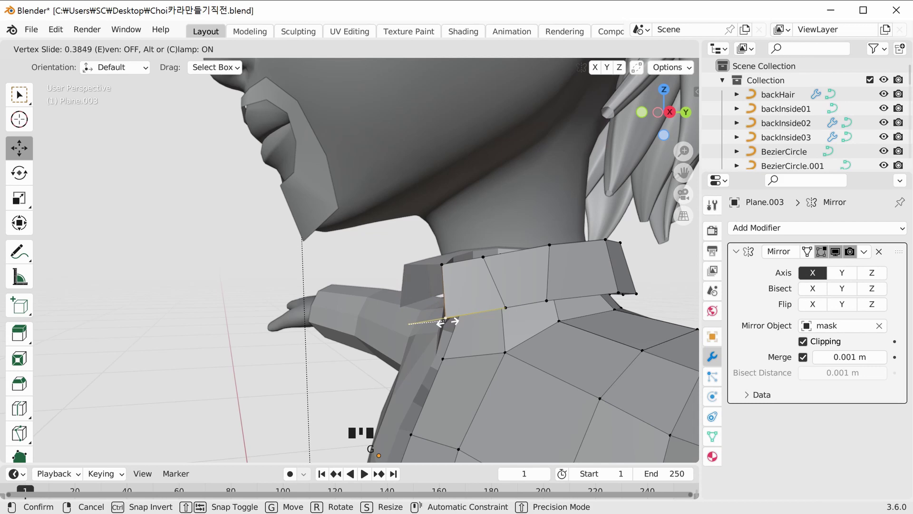
pyautogui.click(456, 321)
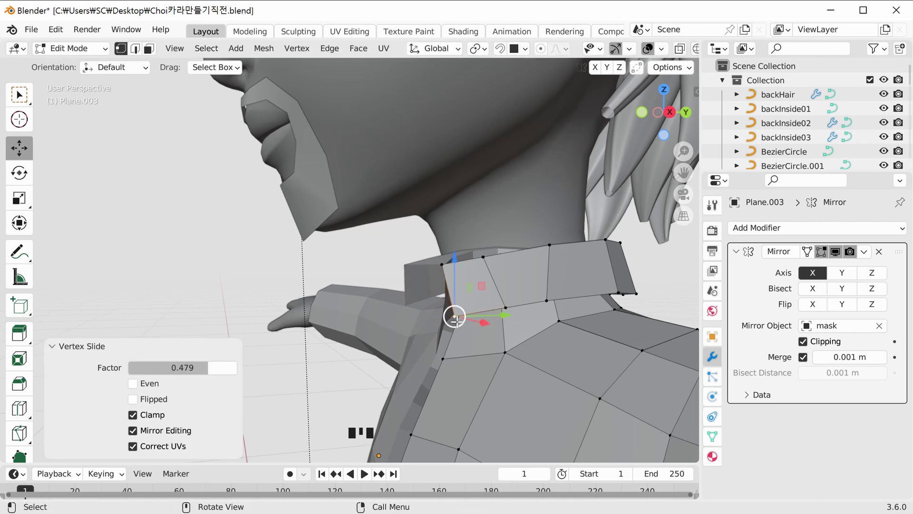
# - Slide the third lower vertex from the front back along the collar's bottom edge by about 0.27, then deselect everything
pyautogui.moveTo(581, 304); pyautogui.dragTo(457, 328, button='middle')
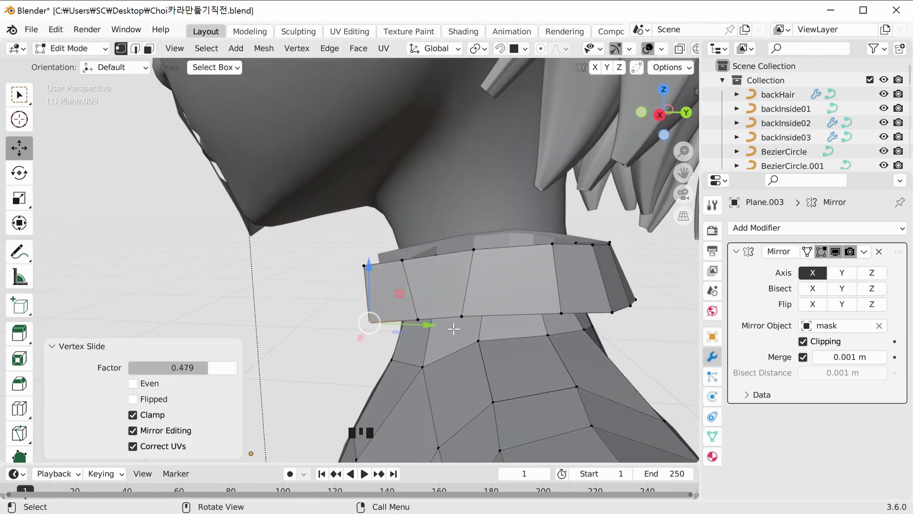
pyautogui.click(462, 319)
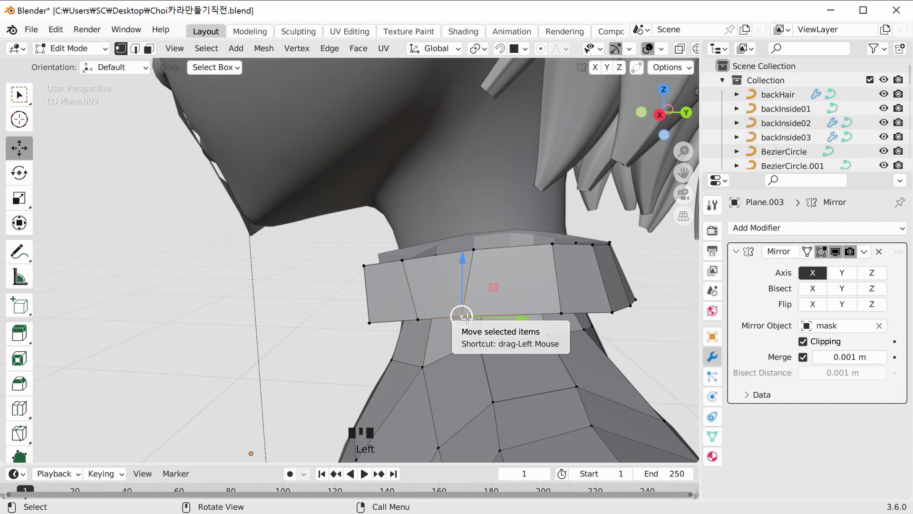
pyautogui.press('g')
pyautogui.press('g')
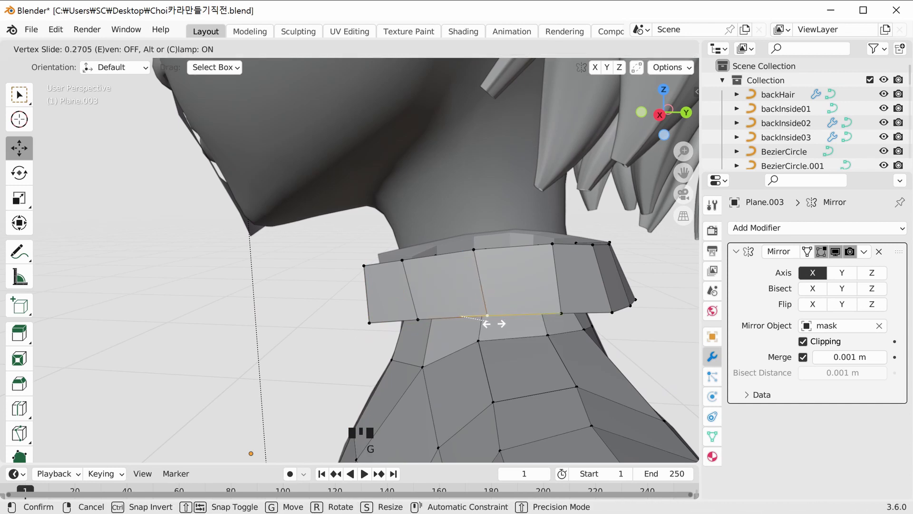
pyautogui.click(491, 324)
pyautogui.click(317, 294)
pyautogui.moveTo(318, 294); pyautogui.dragTo(386, 320, button='middle')
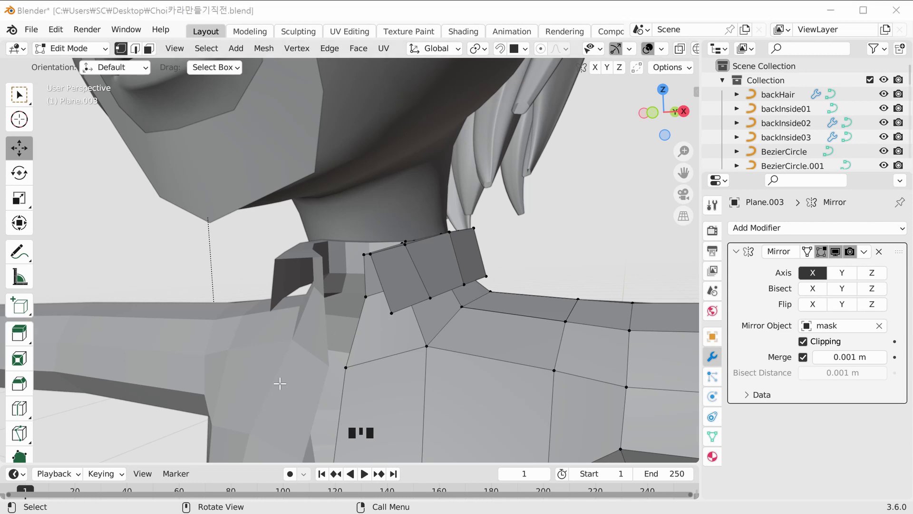
pyautogui.scroll(-2, 512, 265)
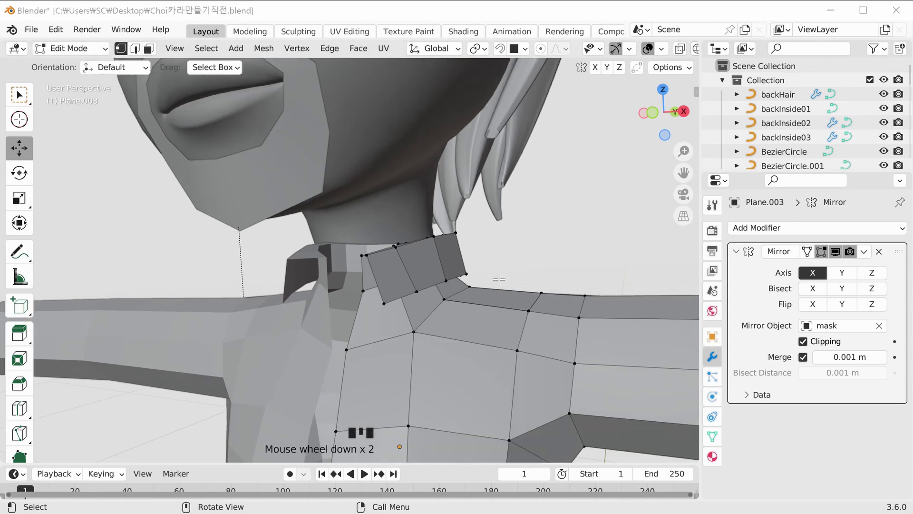
pyautogui.scroll(4, 495, 283)
pyautogui.click(510, 280)
# - Lower the collar's front corner vertex 0.016704 m and its neighbouring bottom vertex 0.014853 m along Z
pyautogui.moveTo(522, 280); pyautogui.dragTo(399, 314, button='middle')
pyautogui.click(334, 319)
pyautogui.moveTo(371, 273); pyautogui.dragTo(377, 321)
pyautogui.moveTo(377, 321)
pyautogui.mouseDown(button='middle')
pyautogui.moveTo(384, 312)
pyautogui.moveTo(369, 311)
pyautogui.mouseUp(button='middle')
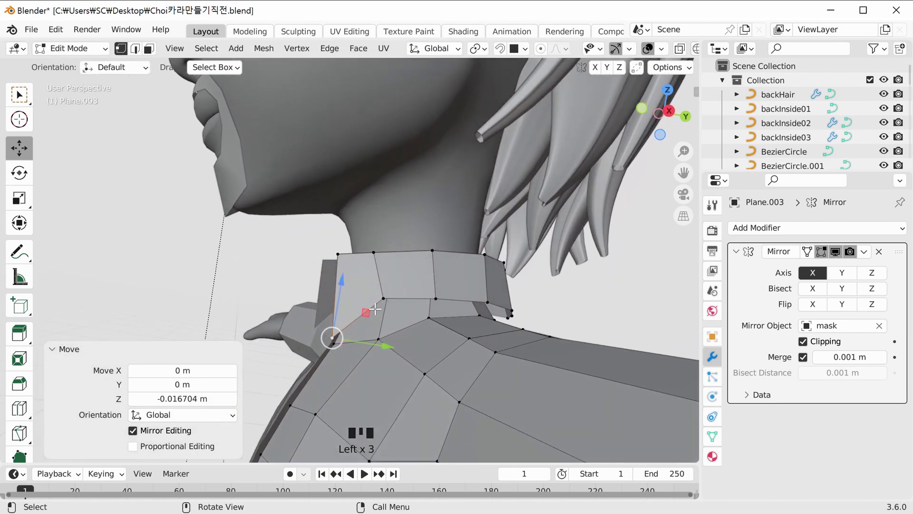
pyautogui.click(384, 298)
pyautogui.moveTo(386, 279); pyautogui.dragTo(391, 310)
pyautogui.moveTo(392, 309); pyautogui.dragTo(404, 288, button='middle')
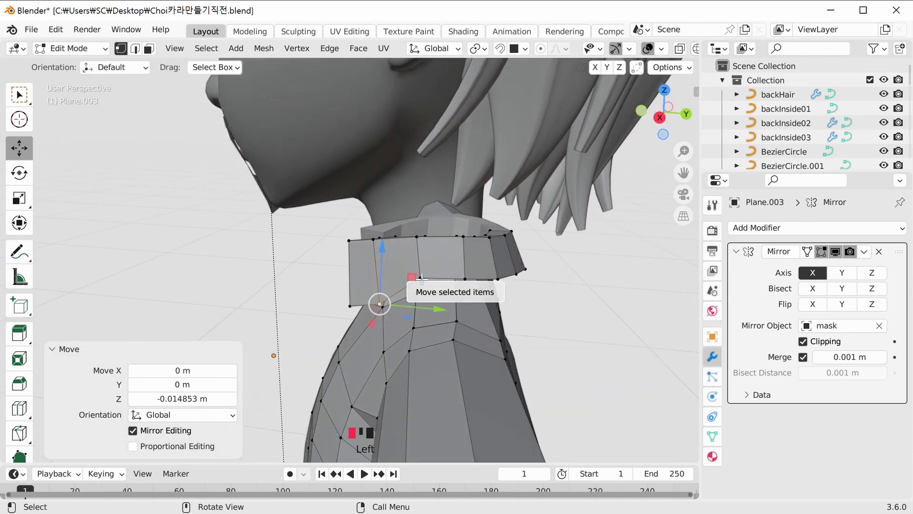
# - Lower the third bottom vertex from the collar's front and move it 0.005819 m outward along X
pyautogui.click(421, 278)
pyautogui.moveTo(422, 261); pyautogui.dragTo(425, 279)
pyautogui.moveTo(408, 286); pyautogui.dragTo(440, 306, button='middle')
pyautogui.moveTo(411, 311); pyautogui.dragTo(418, 314)
pyautogui.moveTo(418, 315); pyautogui.dragTo(550, 305, button='middle')
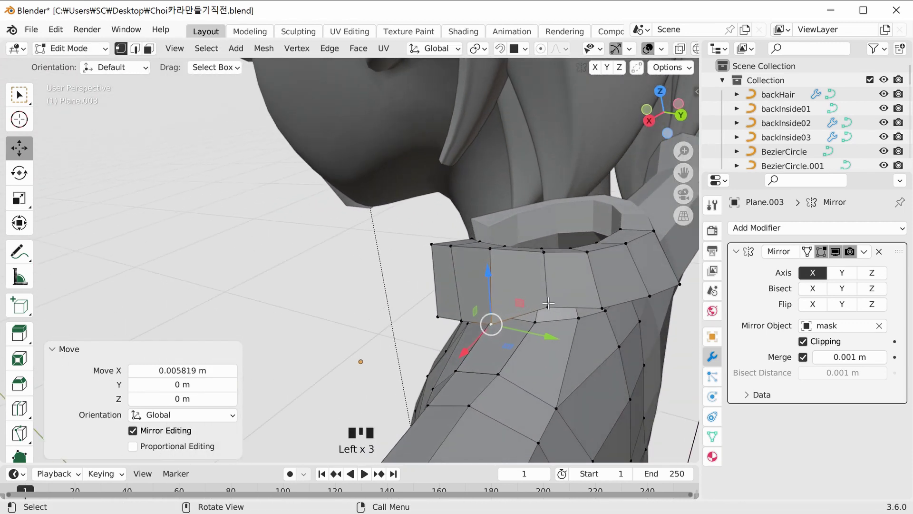
# - Fit the collar's bottom vertex at the side of the neck to the shoulder, finally raising it 0.004653 m along Z
pyautogui.click(549, 306)
pyautogui.moveTo(549, 291); pyautogui.dragTo(550, 308)
pyautogui.moveTo(547, 321); pyautogui.dragTo(437, 329, button='middle')
pyautogui.moveTo(432, 335); pyautogui.dragTo(434, 337)
pyautogui.moveTo(466, 309); pyautogui.dragTo(473, 284, button='middle')
pyautogui.moveTo(474, 266); pyautogui.dragTo(477, 252)
pyautogui.moveTo(477, 253); pyautogui.dragTo(428, 333, button='middle')
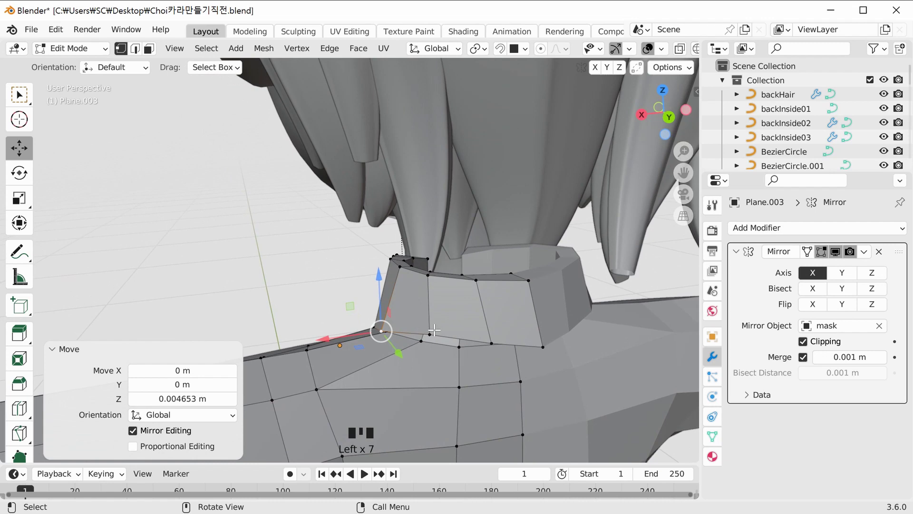
# - Lower the next bottom vertex toward the back of the collar and shift it outward along X
pyautogui.click(430, 333)
pyautogui.moveTo(431, 305); pyautogui.dragTo(430, 316)
pyautogui.moveTo(401, 346); pyautogui.dragTo(390, 351)
pyautogui.moveTo(390, 351); pyautogui.dragTo(464, 348, button='middle')
# - Slide the bottom vertex beside the centre back sideways along the collar's edge by about 0.155
pyautogui.click(473, 343)
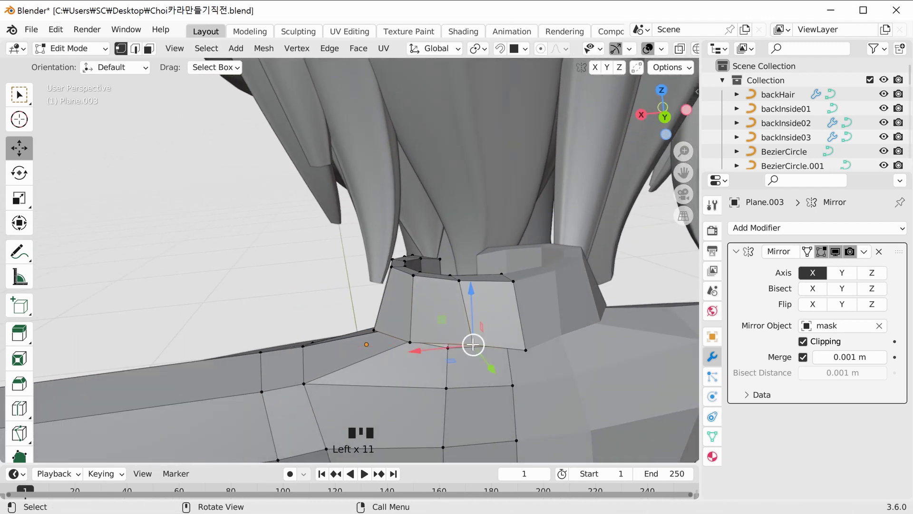
pyautogui.press('g')
pyautogui.press('g')
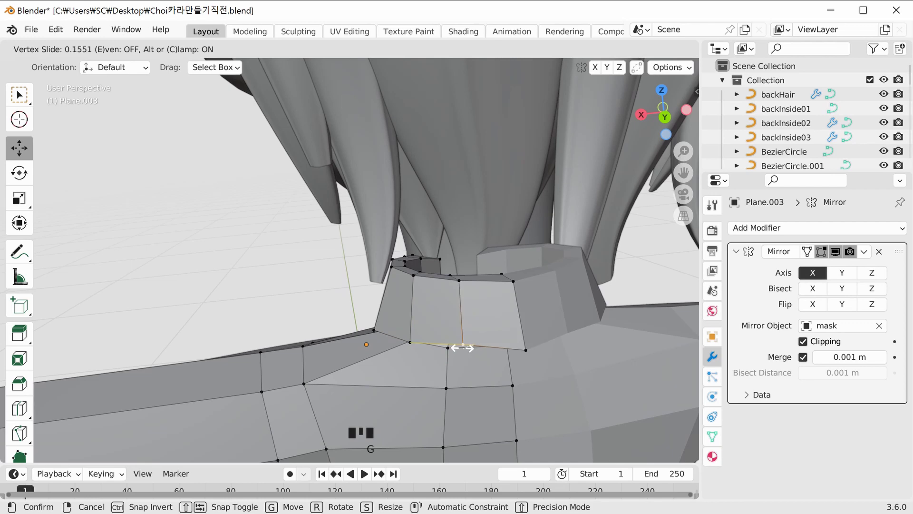
pyautogui.click(462, 348)
# - Raise the centre back bottom vertex slightly and pull the back bottom vertices inward, the one beside the centre by -0.003782 m along Y
pyautogui.click(522, 352)
pyautogui.moveTo(525, 330); pyautogui.dragTo(526, 325)
pyautogui.moveTo(569, 363); pyautogui.dragTo(513, 427, button='middle')
pyautogui.moveTo(518, 430); pyautogui.dragTo(510, 420)
pyautogui.moveTo(510, 420); pyautogui.dragTo(402, 395, button='middle')
pyautogui.moveTo(409, 428); pyautogui.dragTo(398, 422)
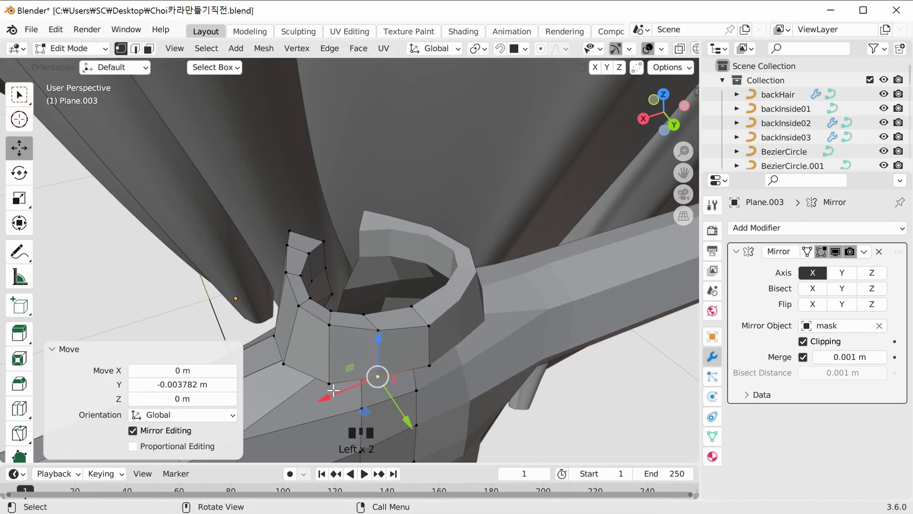
# - Set the transform orientation to Normal and adjust two bottom vertices at the collar's back side, the outer one by -0.002832 m along Y
pyautogui.click(332, 388)
pyautogui.moveTo(332, 388); pyautogui.dragTo(354, 93, button='middle')
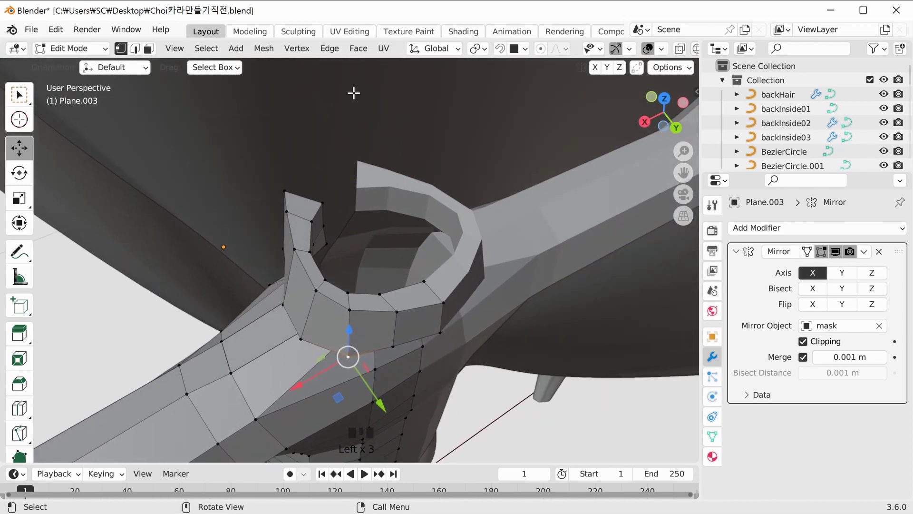
pyautogui.click(436, 49)
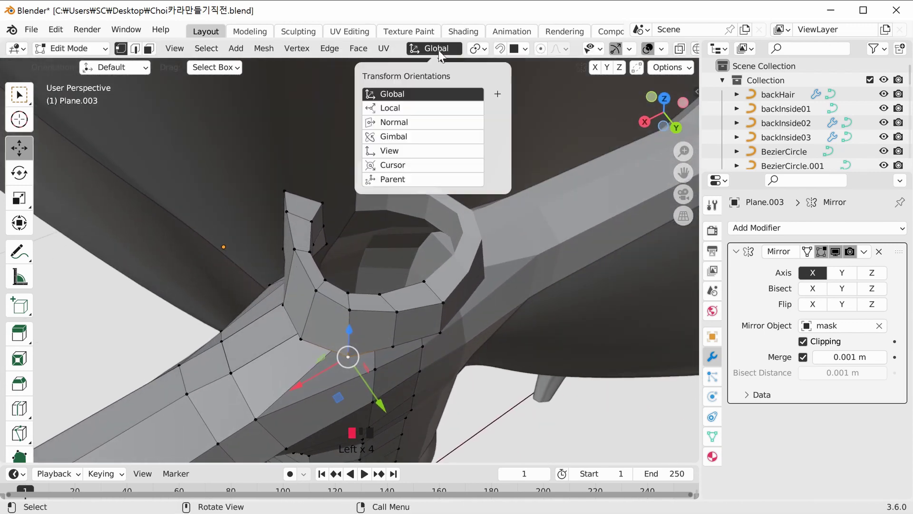
pyautogui.click(395, 123)
pyautogui.moveTo(352, 387); pyautogui.dragTo(346, 375)
pyautogui.moveTo(332, 371); pyautogui.dragTo(304, 365, button='middle')
pyautogui.click(296, 356)
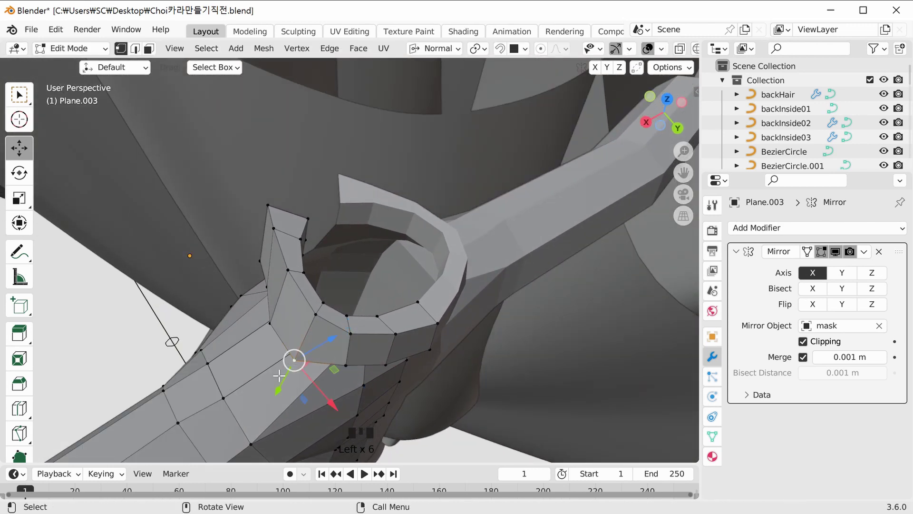
pyautogui.moveTo(285, 378); pyautogui.dragTo(285, 380)
# - Raise the collar's bottom vertices around the shoulder and back side one by one along their normal-oriented Y axes
pyautogui.moveTo(285, 381); pyautogui.dragTo(507, 311, button='middle')
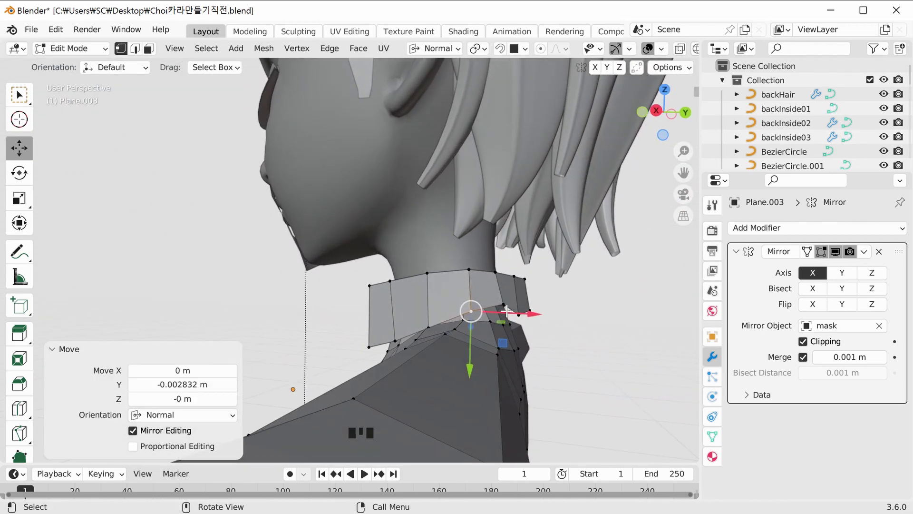
pyautogui.click(504, 313)
pyautogui.moveTo(511, 349); pyautogui.dragTo(471, 315)
pyautogui.click(471, 314)
pyautogui.moveTo(476, 350); pyautogui.dragTo(475, 343)
pyautogui.moveTo(474, 343); pyautogui.dragTo(502, 333, button='middle')
pyautogui.click(500, 320)
pyautogui.moveTo(499, 350); pyautogui.dragTo(498, 342)
pyautogui.moveTo(497, 343); pyautogui.dragTo(464, 334, button='middle')
pyautogui.click(462, 332)
pyautogui.moveTo(464, 363); pyautogui.dragTo(464, 355)
pyautogui.moveTo(465, 354)
pyautogui.mouseDown(button='middle')
pyautogui.moveTo(439, 336)
pyautogui.moveTo(486, 331)
pyautogui.moveTo(476, 349)
pyautogui.mouseUp(button='middle')
# - Set the transform orientation back to Global and lower the collar's centre back bottom vertex 0.005839 m along Z
pyautogui.click(486, 332)
pyautogui.click(435, 48)
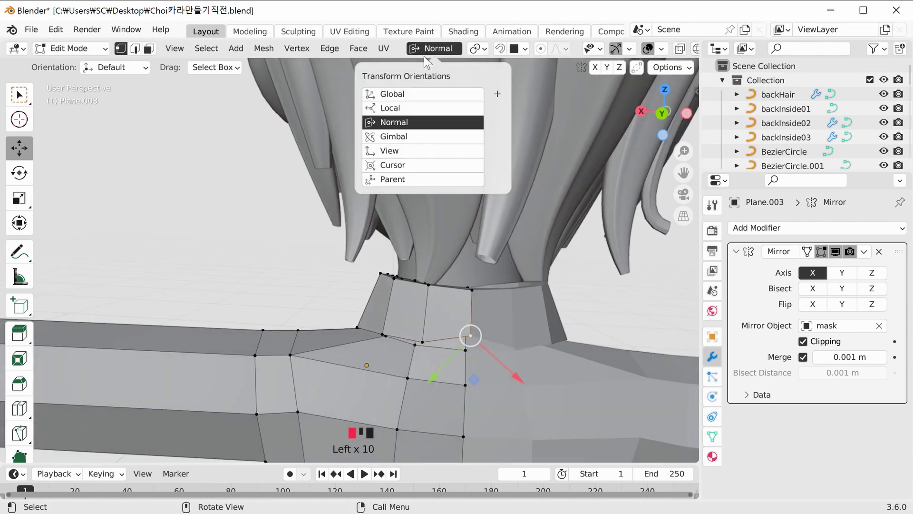
pyautogui.click(419, 94)
pyautogui.press('g')
pyautogui.press('z')
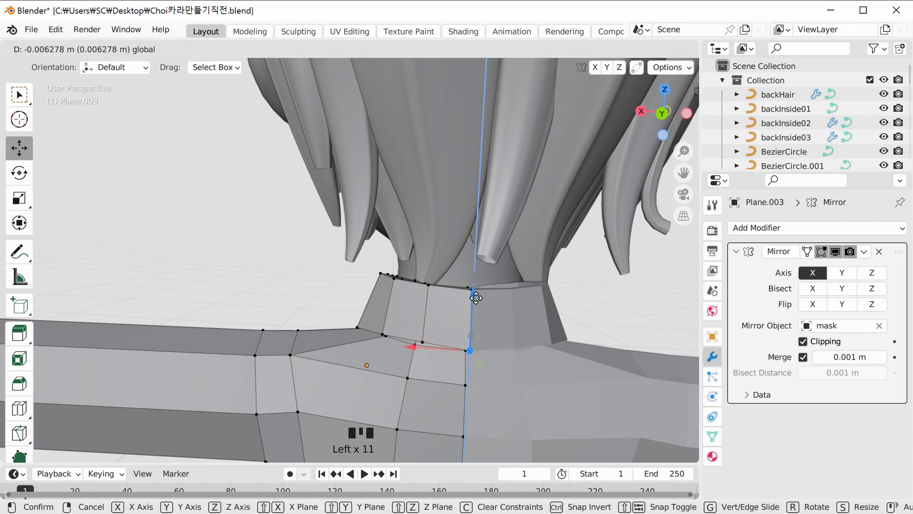
pyautogui.click(476, 299)
# - Add one centred horizontal loop cut around the folded collar
pyautogui.moveTo(476, 299); pyautogui.dragTo(435, 317, button='middle')
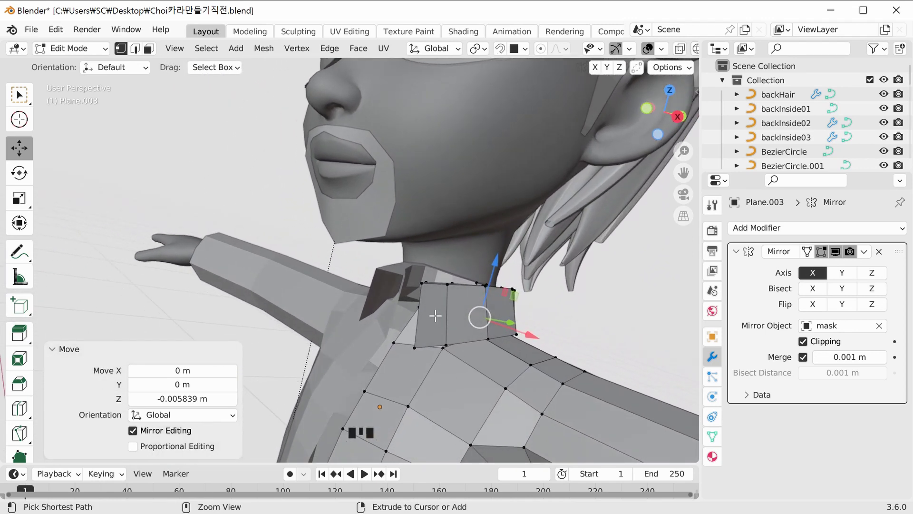
pyautogui.hotkey('ctrl', 'r')
pyautogui.click(435, 316)
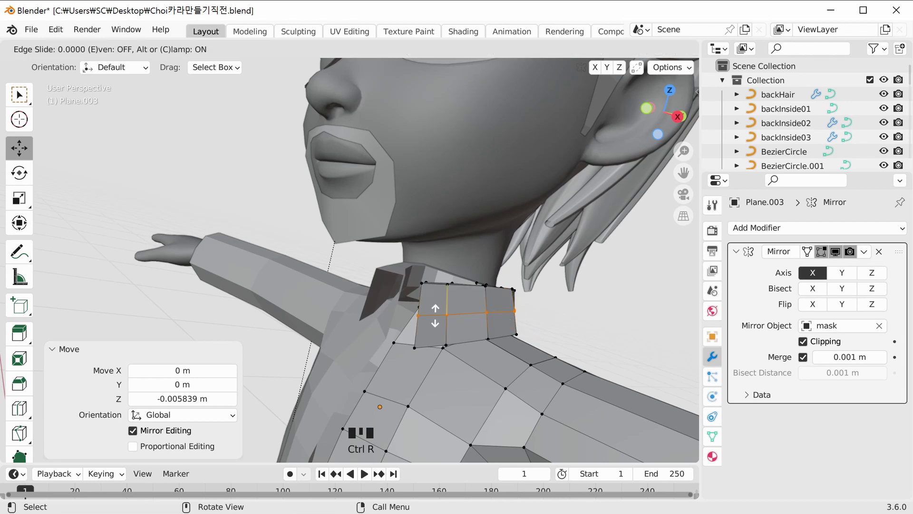
pyautogui.click(436, 316)
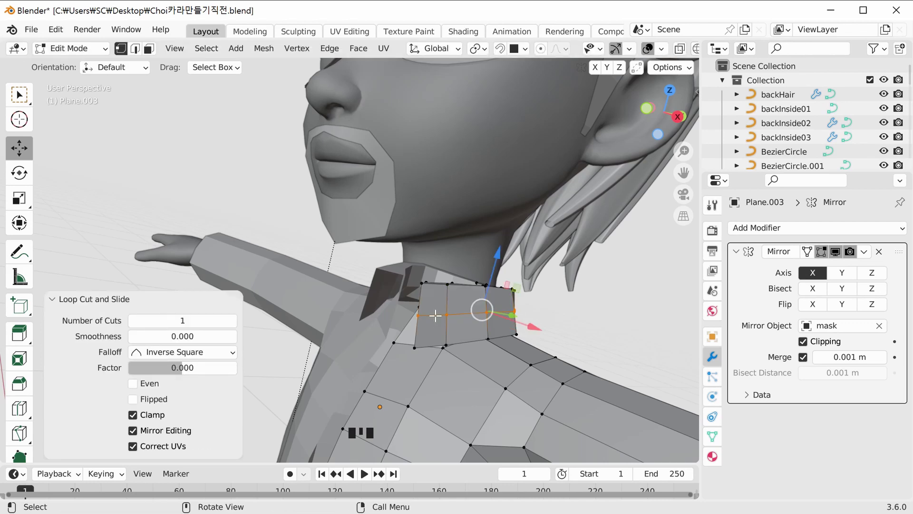
# - Nudge vertices of the new middle collar loop along the global axes to round the fold
pyautogui.moveTo(497, 326); pyautogui.dragTo(391, 359, button='middle')
pyautogui.moveTo(391, 352); pyautogui.dragTo(400, 353)
pyautogui.moveTo(400, 353); pyautogui.dragTo(517, 367, button='middle')
pyautogui.moveTo(517, 367); pyautogui.dragTo(515, 366)
pyautogui.moveTo(448, 359); pyautogui.dragTo(418, 375, button='middle')
# - Set the transform orientation to Normal and nudge the middle loop's vertices at the collar's back along their own X and Y axes
pyautogui.click(434, 49)
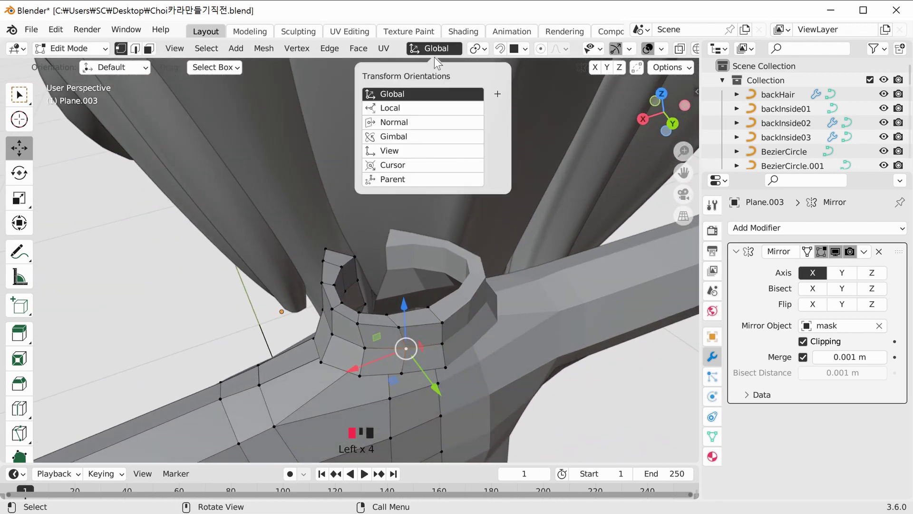
pyautogui.click(395, 123)
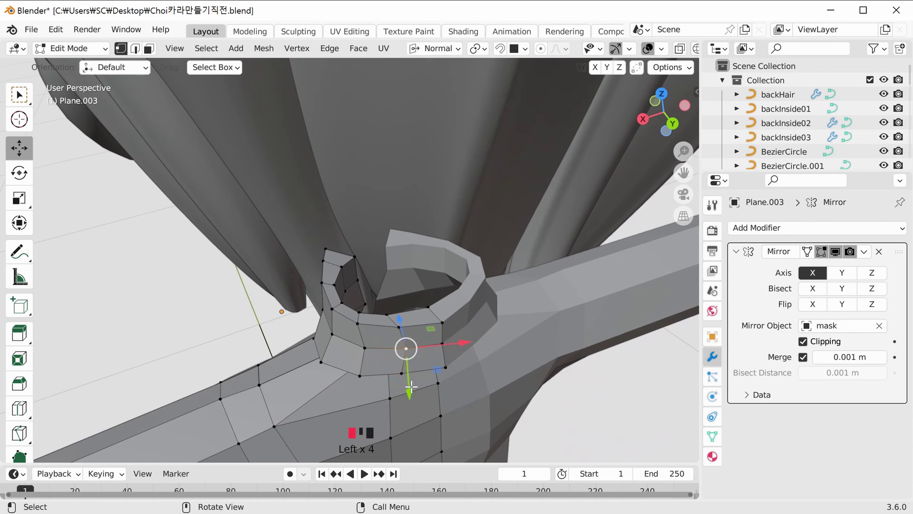
pyautogui.moveTo(411, 386); pyautogui.dragTo(409, 382)
pyautogui.moveTo(464, 347); pyautogui.dragTo(459, 343)
pyautogui.moveTo(458, 342); pyautogui.dragTo(373, 352, button='middle')
pyautogui.click(373, 352)
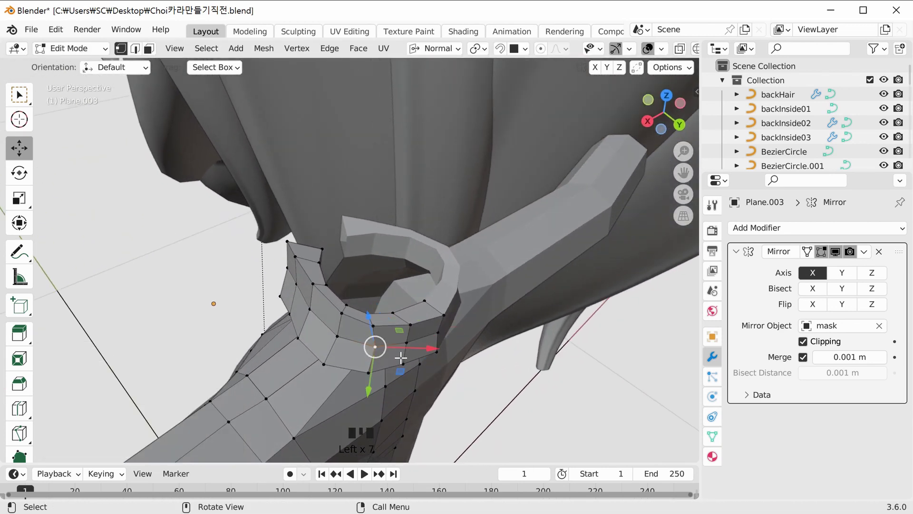
pyautogui.moveTo(412, 348); pyautogui.dragTo(407, 347)
pyautogui.moveTo(406, 347); pyautogui.dragTo(399, 178, button='middle')
# - Move the front-opening vertex at the upper chest -0.003236 m along its normal-oriented X axis
pyautogui.click(527, 239)
pyautogui.scroll(3, 399, 178)
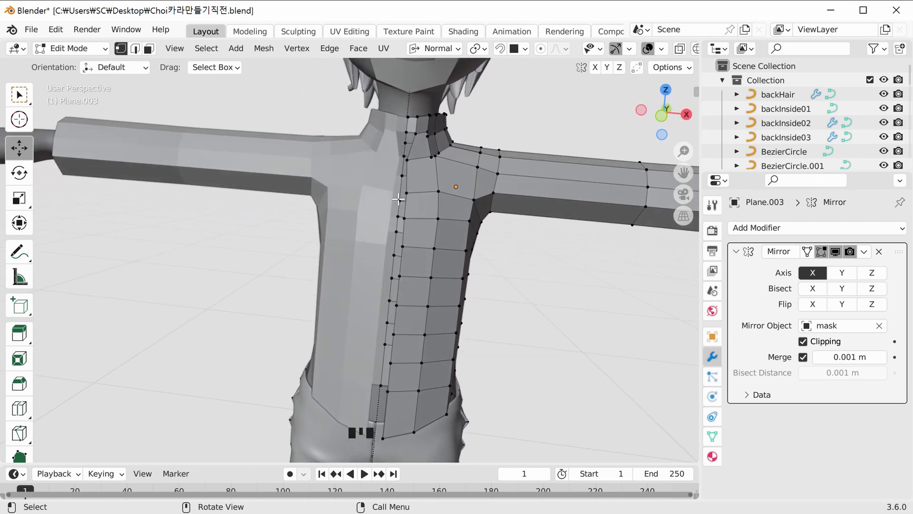
pyautogui.click(418, 133)
pyautogui.moveTo(385, 129); pyautogui.dragTo(390, 131)
pyautogui.scroll(-5, 380, 157)
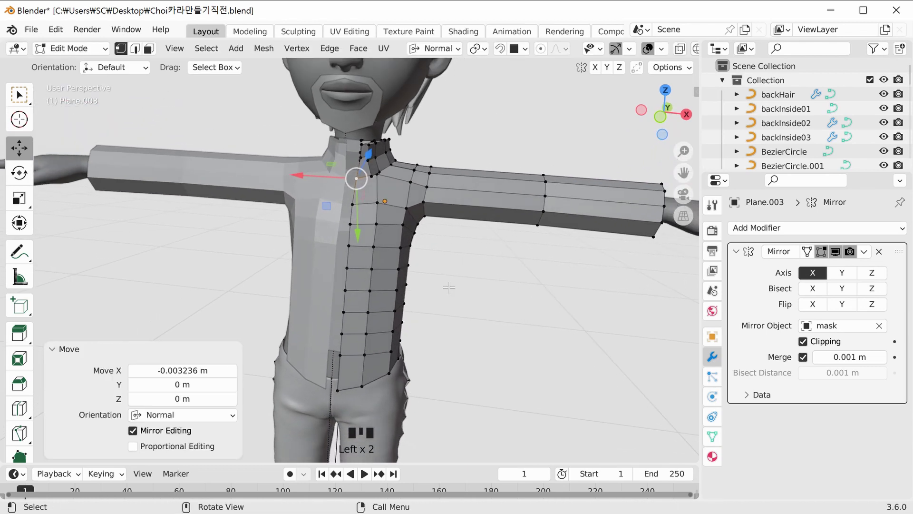
# - Add a centred loop cut between the shoulder's two existing loops and another around the upper sleeve, slid beside the shoulder with factor 0.867
pyautogui.scroll(3, 387, 225)
pyautogui.scroll(4, 386, 225)
pyautogui.moveTo(387, 225); pyautogui.dragTo(415, 205, button='middle')
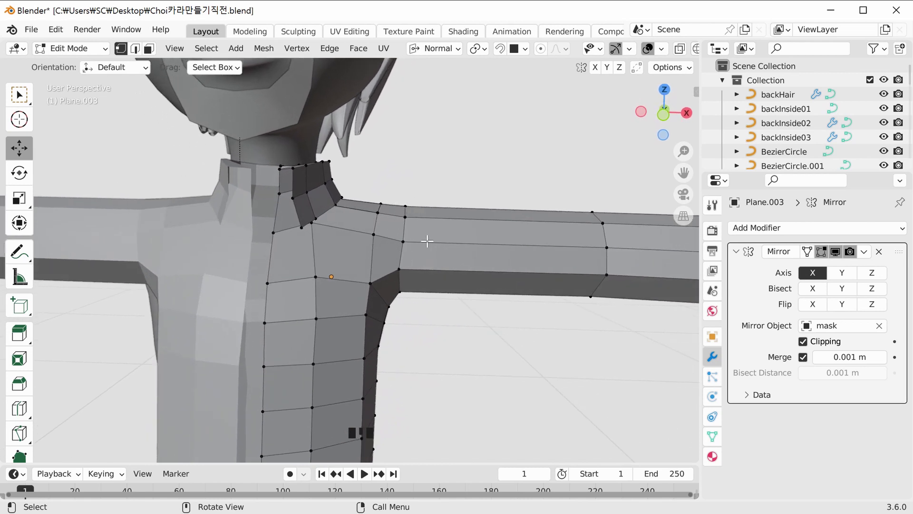
pyautogui.hotkey('ctrl', 'r')
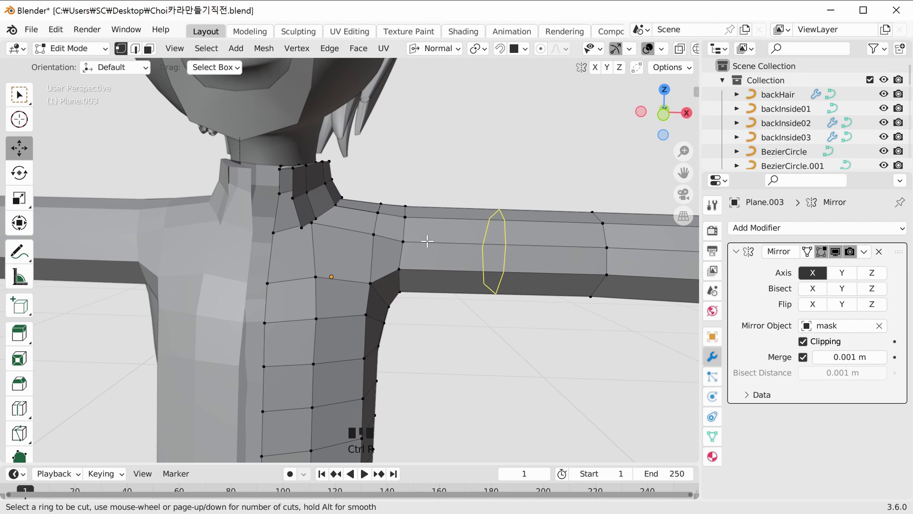
pyautogui.click(389, 249)
pyautogui.rightClick(388, 248)
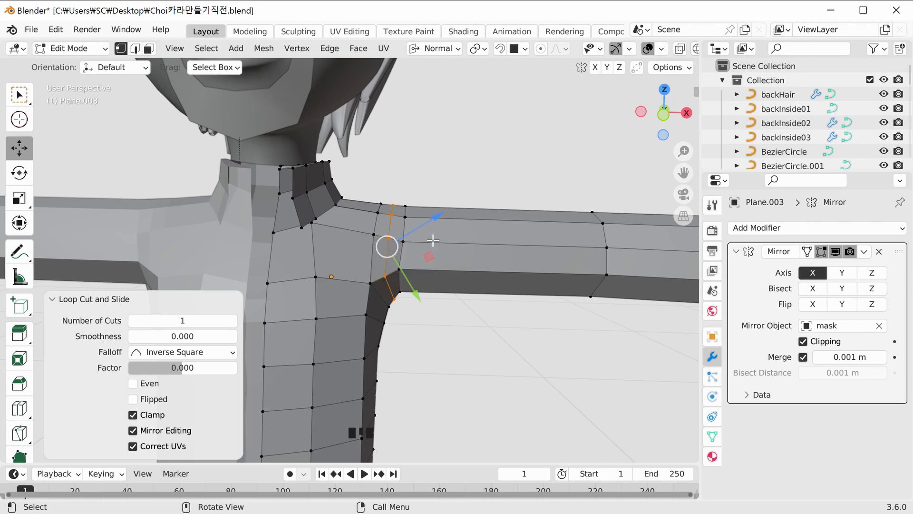
pyautogui.press('ctrl')
pyautogui.hotkey('ctrl', 'r')
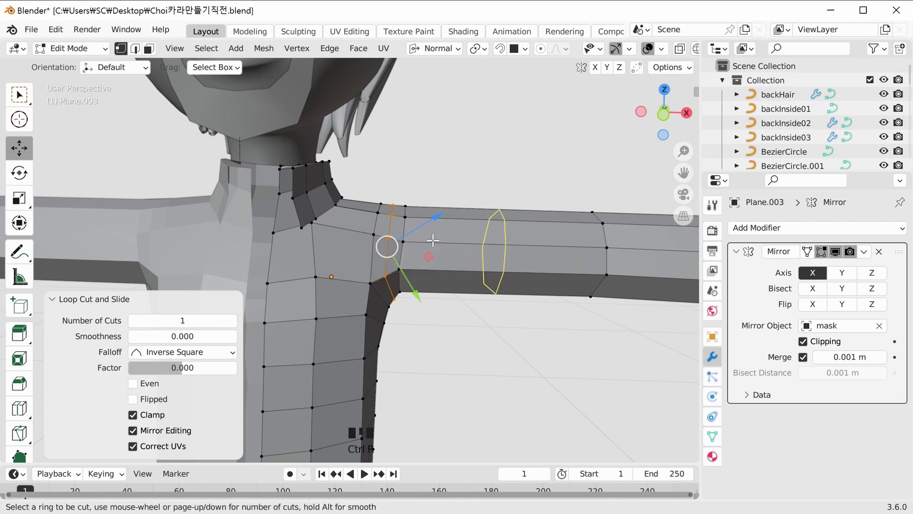
pyautogui.click(448, 244)
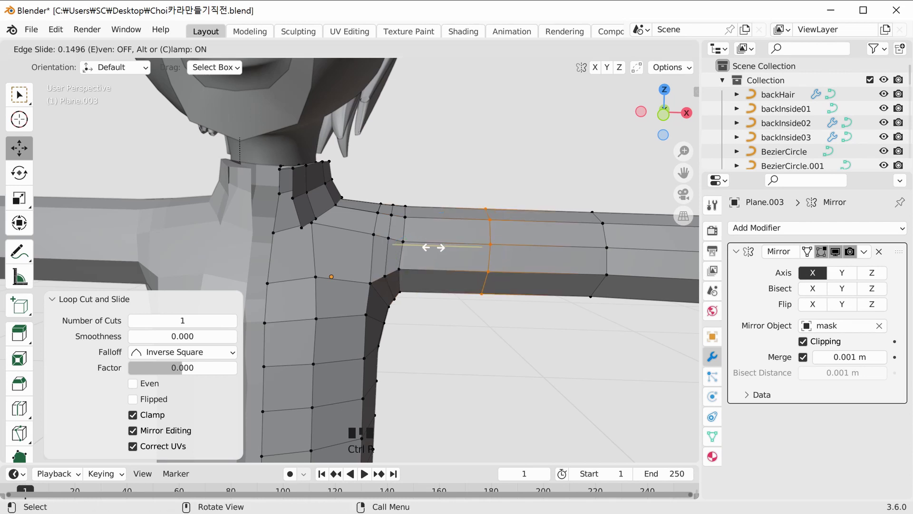
pyautogui.click(360, 251)
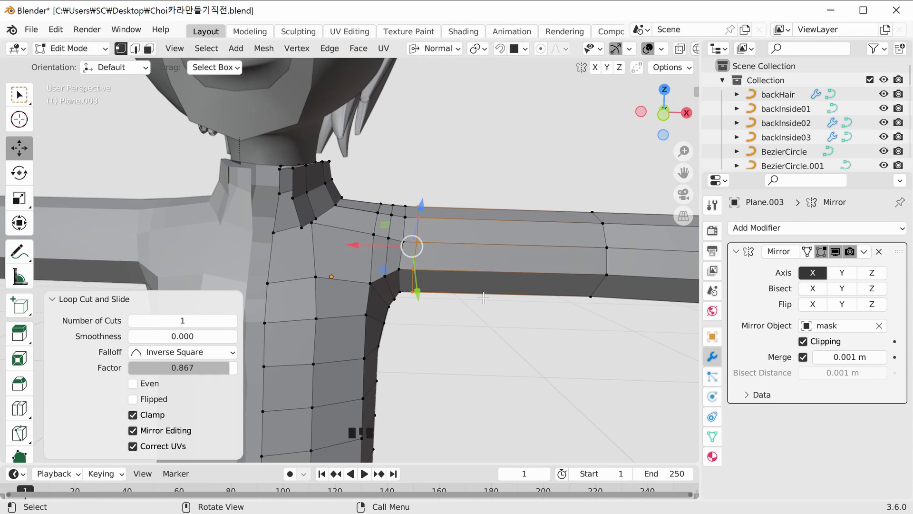
# - Add a loop cut on each side of the sleeve's elbow loop, slid close to it with factors -0.894 and 0.858
pyautogui.moveTo(481, 308); pyautogui.dragTo(512, 278, button='middle')
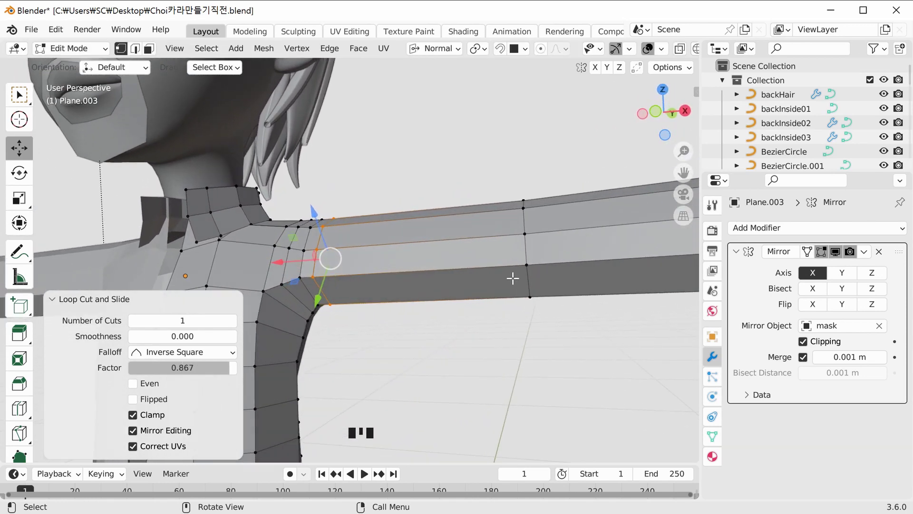
pyautogui.hotkey('ctrl', 'r')
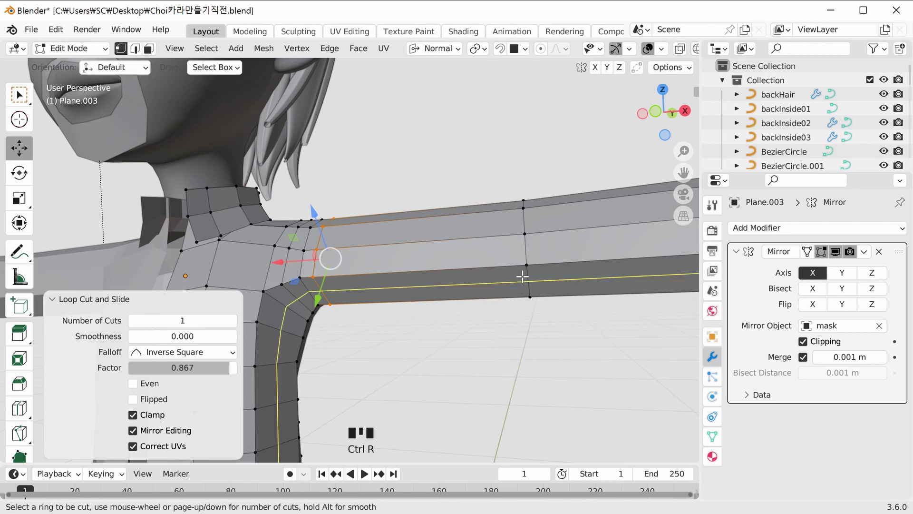
pyautogui.click(485, 276)
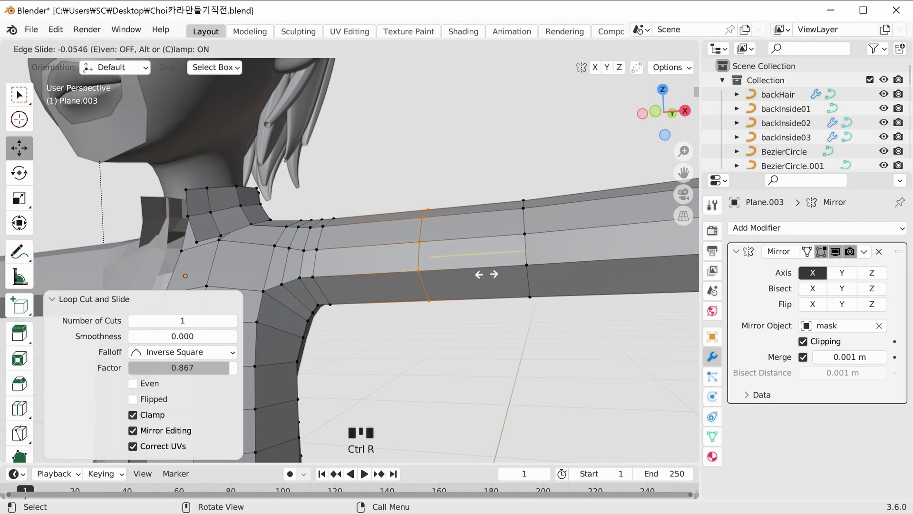
pyautogui.click(575, 269)
pyautogui.hotkey('ctrl', 'r')
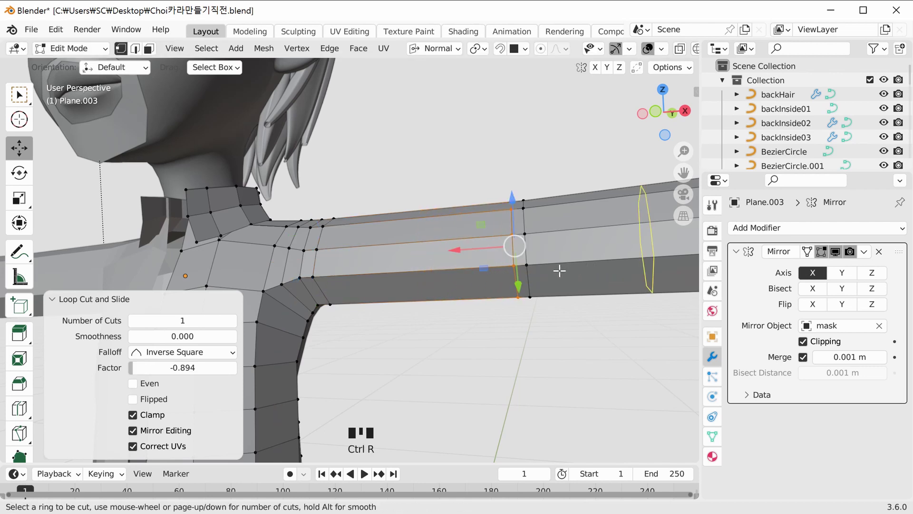
pyautogui.click(583, 271)
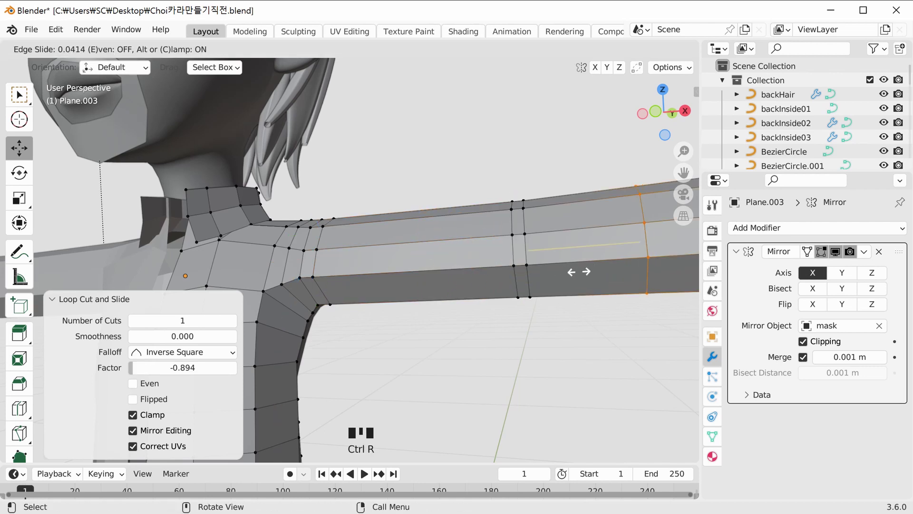
pyautogui.click(459, 278)
pyautogui.scroll(-5, 489, 340)
pyautogui.moveTo(489, 339); pyautogui.dragTo(515, 341, button='middle')
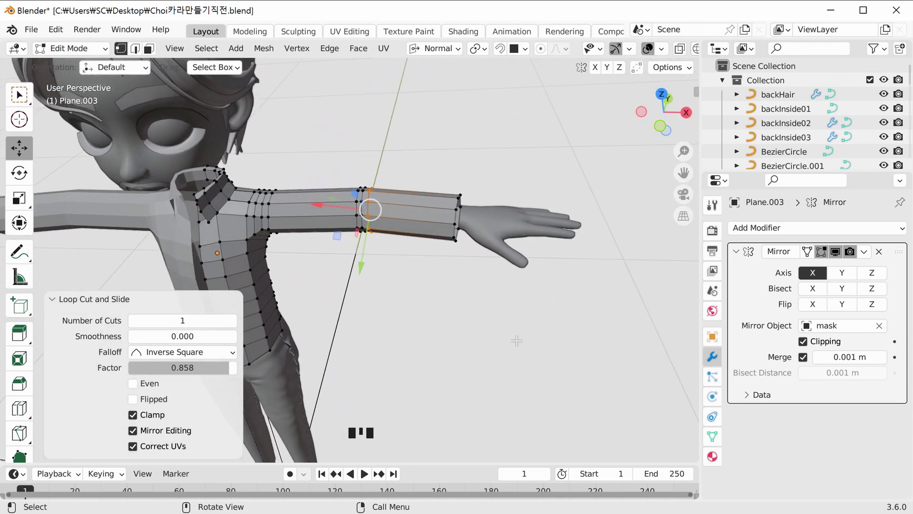
pyautogui.scroll(3, 515, 340)
pyautogui.moveTo(490, 281); pyautogui.dragTo(383, 282, button='middle')
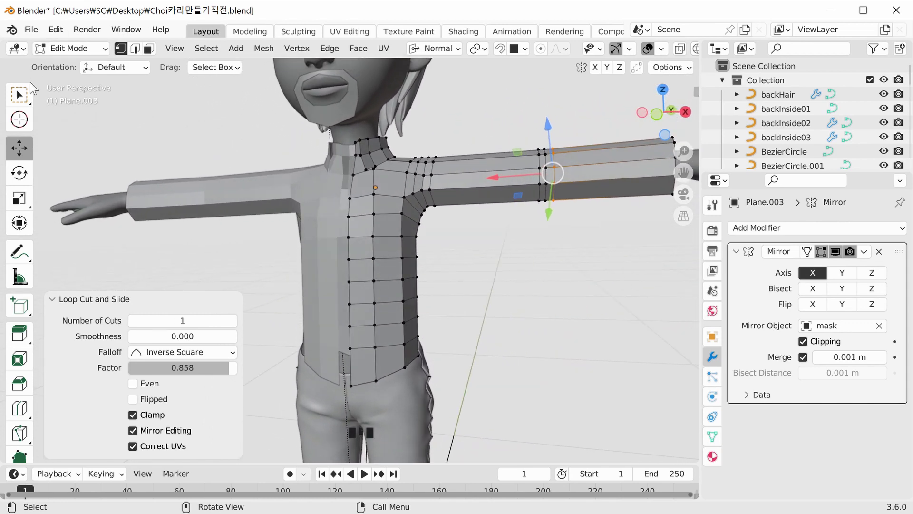
# - Switch to Object Mode and apply the garment's Mirror modifier
pyautogui.click(83, 49)
pyautogui.click(81, 66)
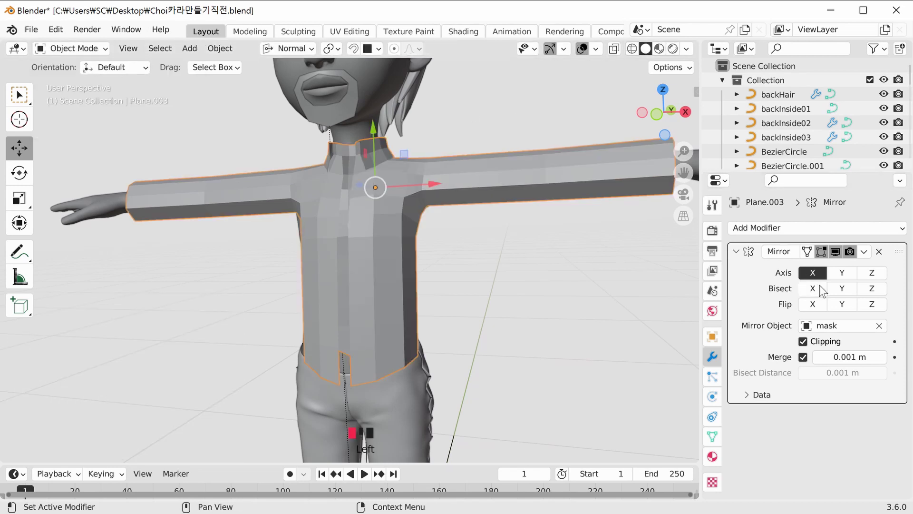
pyautogui.click(864, 251)
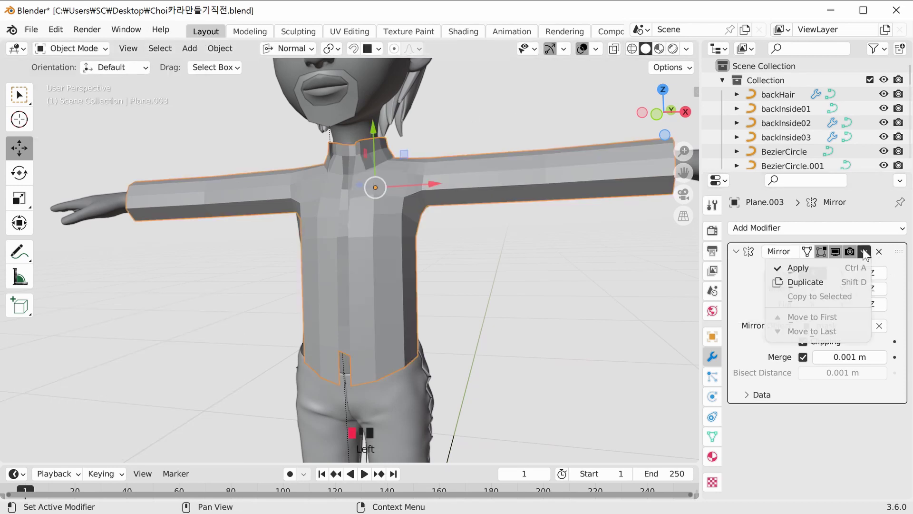
pyautogui.click(813, 269)
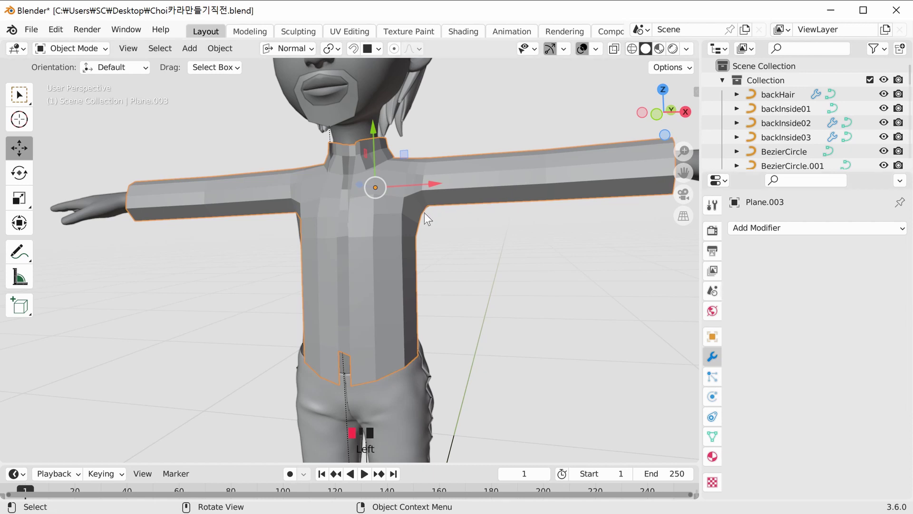
# - Shade the garment smooth and reselect it
pyautogui.rightClick(390, 219)
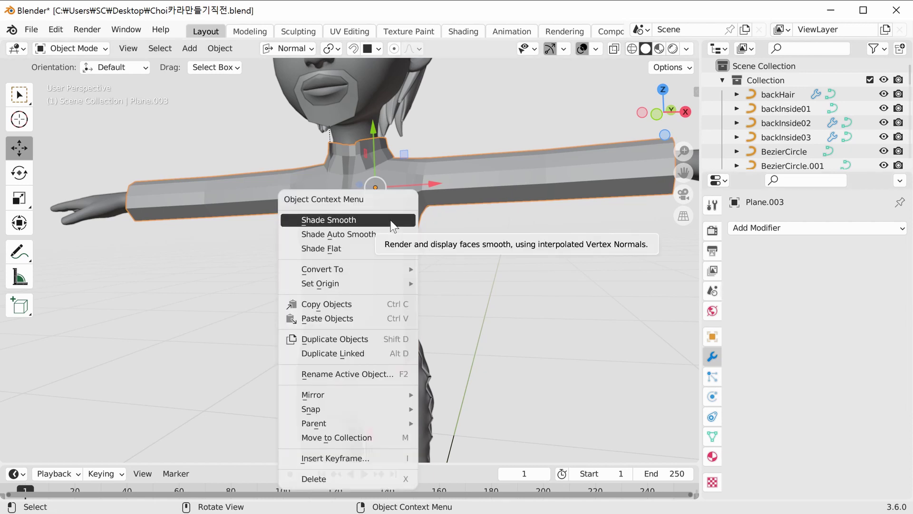
pyautogui.click(391, 221)
pyautogui.click(495, 252)
pyautogui.scroll(-1, 496, 253)
pyautogui.moveTo(501, 253); pyautogui.dragTo(383, 219, button='middle')
pyautogui.scroll(1, 396, 226)
pyautogui.click(386, 224)
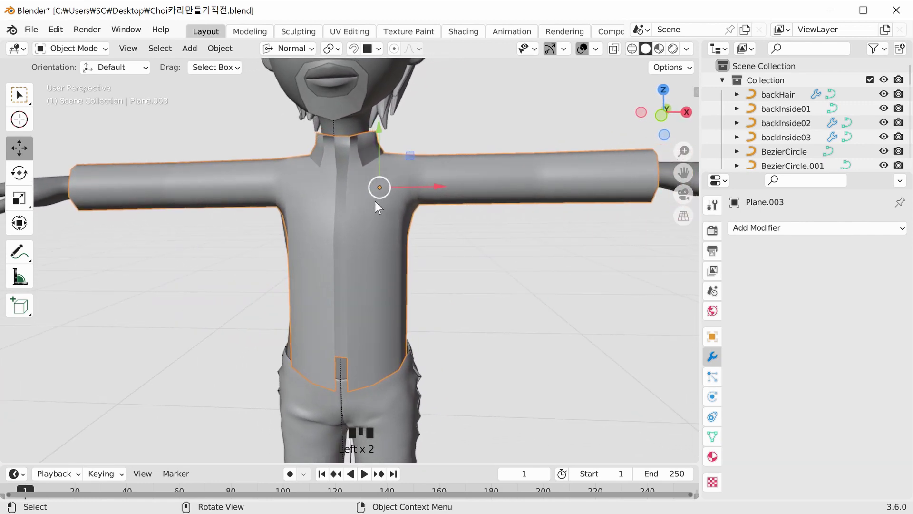
# - Return to Edit Mode with nothing selected and enable mesh symmetry on X
pyautogui.press('Tab')
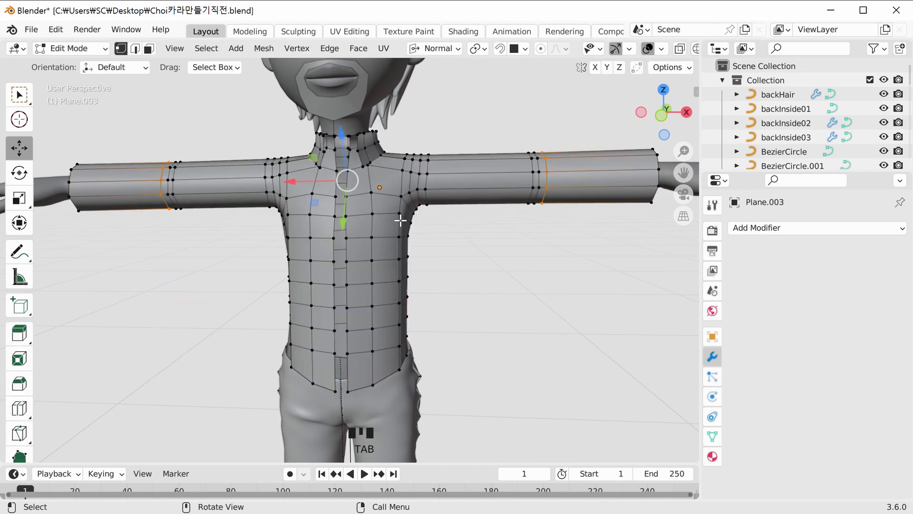
pyautogui.click(480, 287)
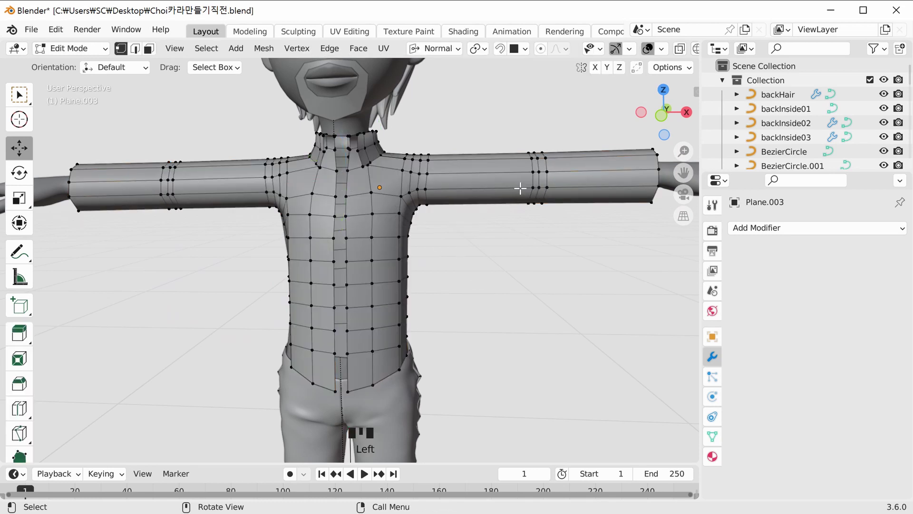
pyautogui.click(595, 67)
pyautogui.scroll(2, 377, 145)
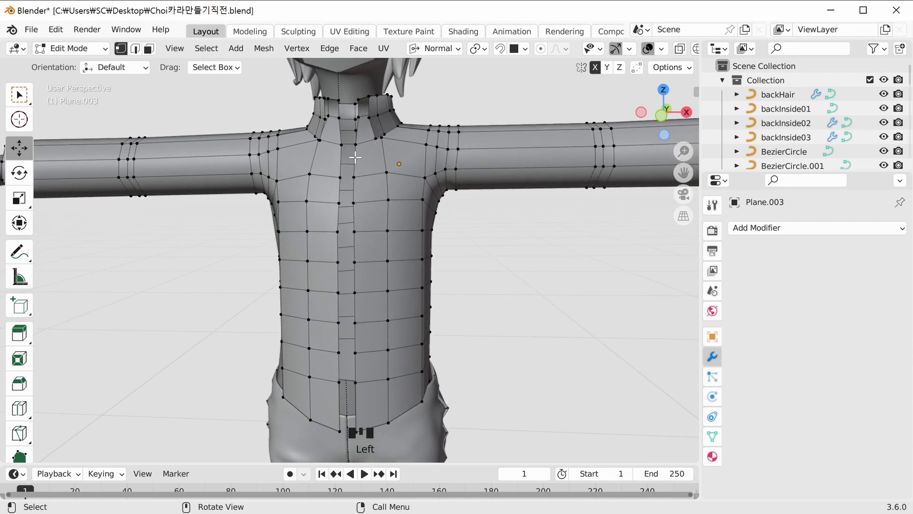
# - Select one front opening's edges from the collar base to the hem and extrude them about 0.015 m towards the opposite side
pyautogui.click(354, 175)
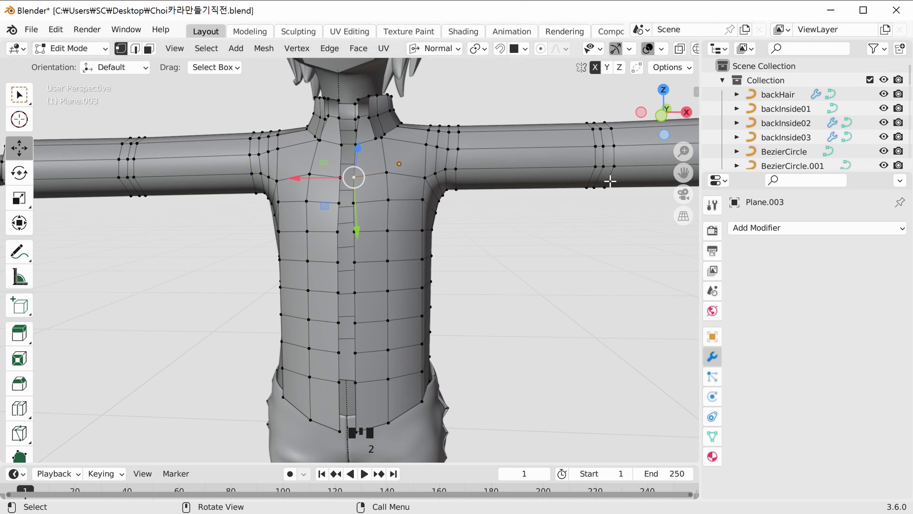
pyautogui.press('2')
pyautogui.click(353, 166)
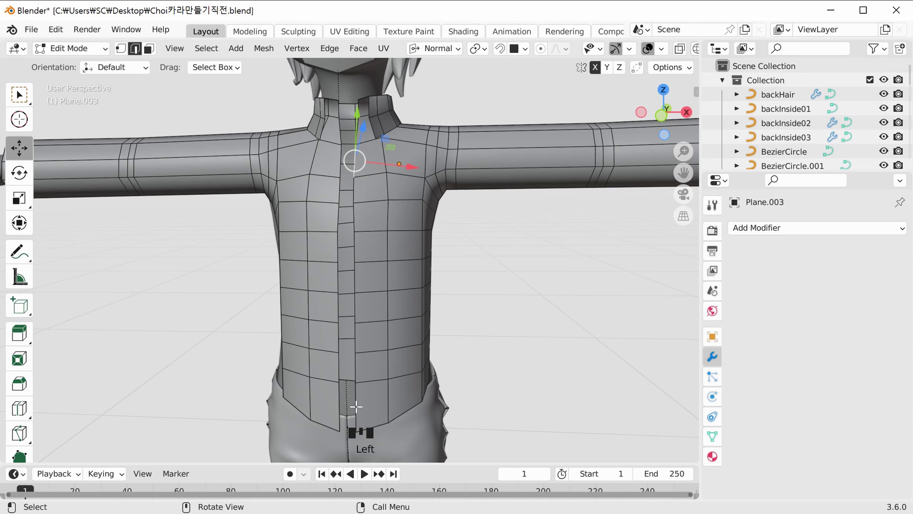
pyautogui.keyDown('shift'); pyautogui.click(355, 406); pyautogui.keyUp('shift')
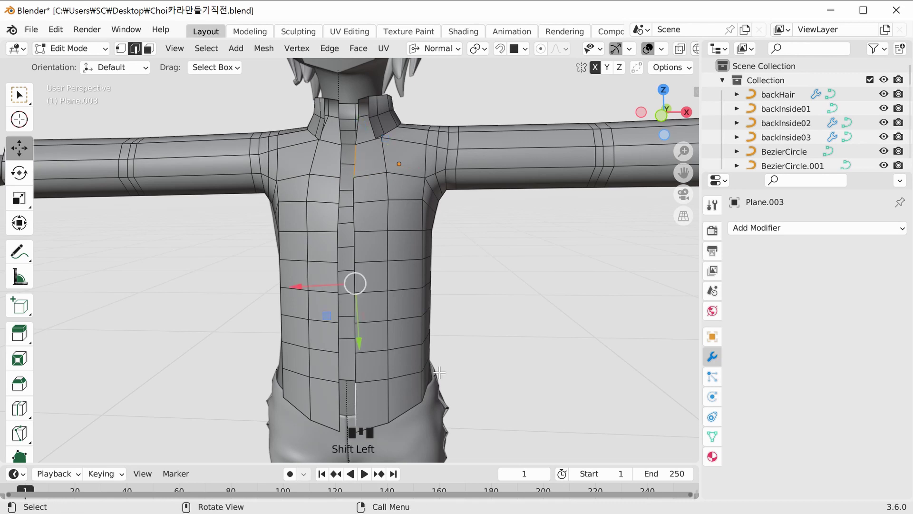
pyautogui.click(430, 350)
pyautogui.doubleClick(356, 127)
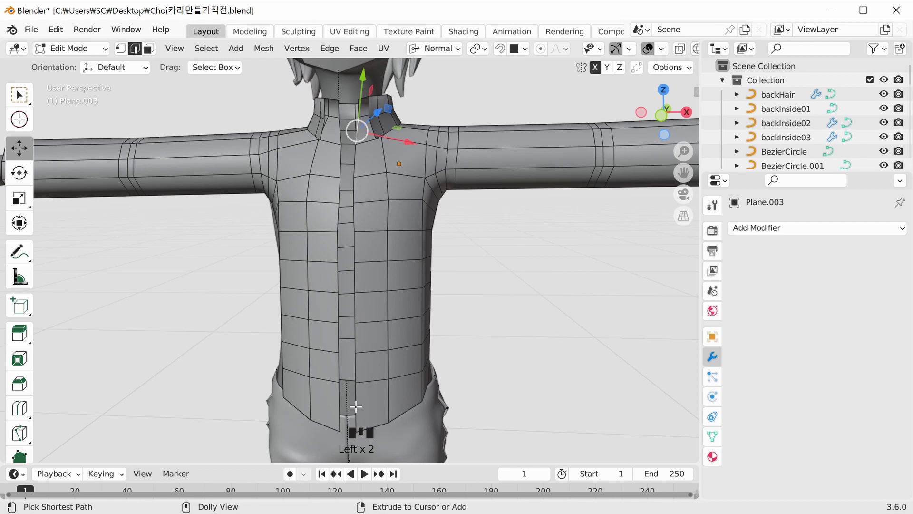
pyautogui.keyDown('ctrl'); pyautogui.keyDown('shift'); pyautogui.click(356, 406); pyautogui.keyUp('shift'); pyautogui.keyUp('ctrl')
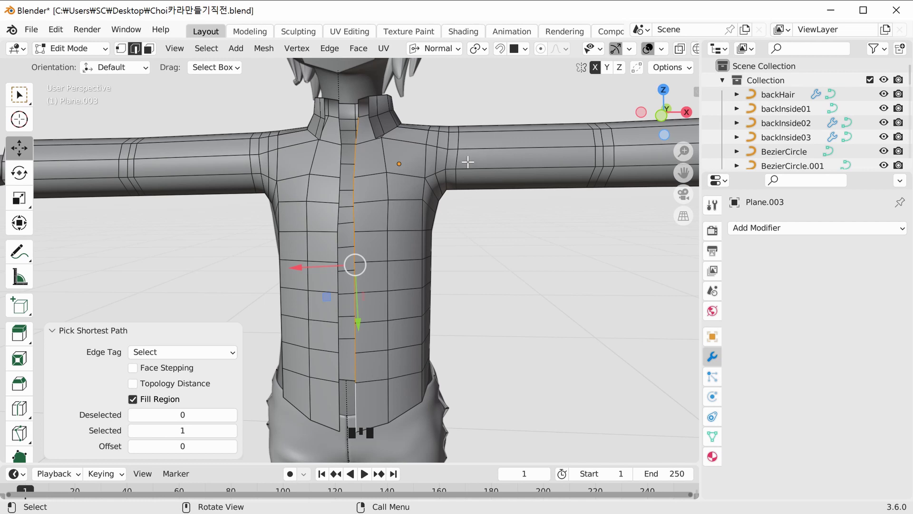
pyautogui.press('e')
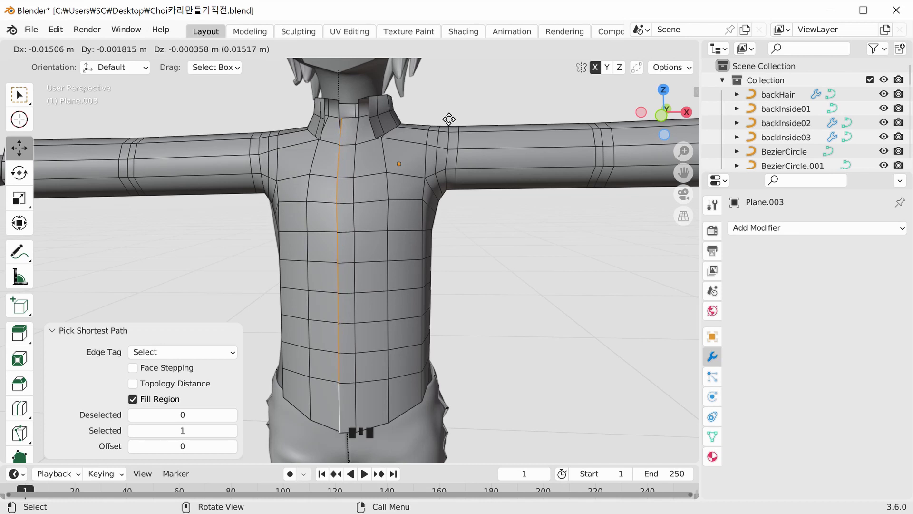
pyautogui.click(449, 118)
pyautogui.click(500, 266)
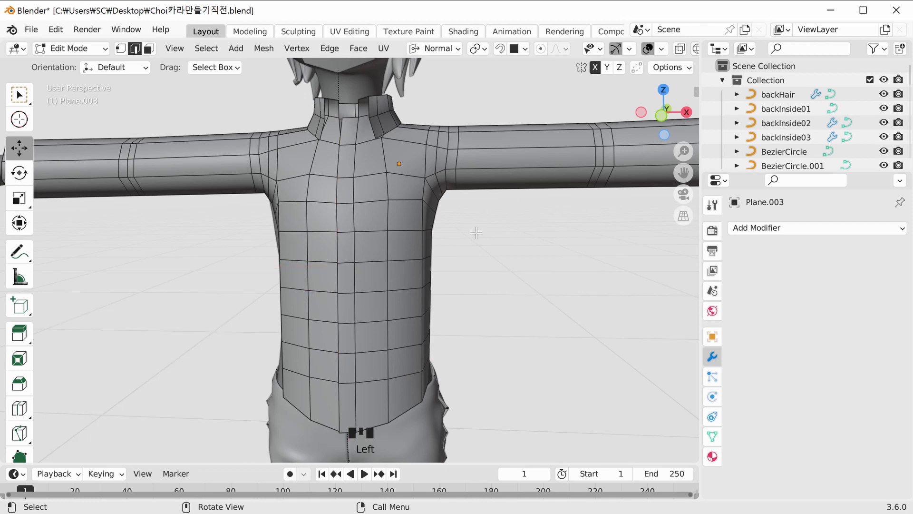
# - Slide the extruded placket's top corner vertex about halfway down its edge and move it about -0.0018 m along its normal X
pyautogui.click(343, 129)
pyautogui.moveTo(342, 129); pyautogui.dragTo(340, 116, button='middle')
pyautogui.scroll(1, 342, 95)
pyautogui.keyDown('shift'); pyautogui.moveTo(344, 65); pyautogui.dragTo(379, 155, button='middle'); pyautogui.keyUp('shift')
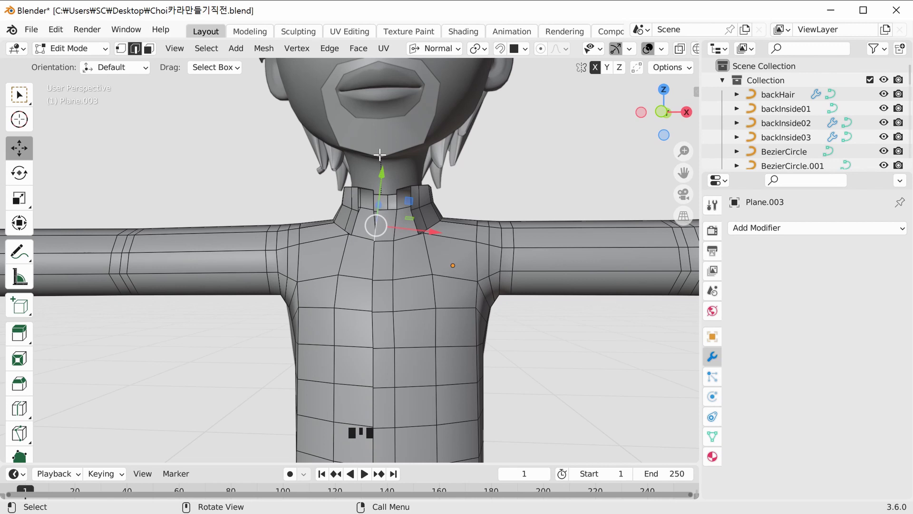
pyautogui.press('1')
pyautogui.click(378, 210)
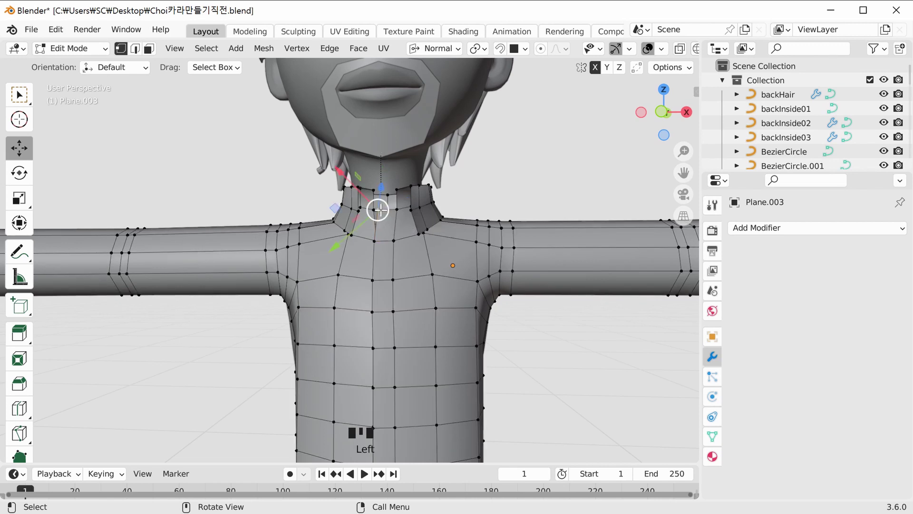
pyautogui.press('g')
pyautogui.press('g')
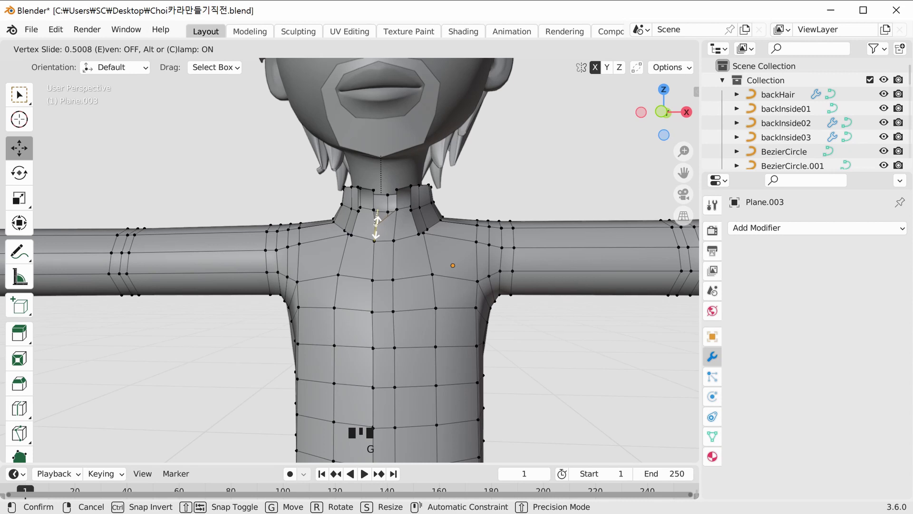
pyautogui.click(376, 223)
pyautogui.moveTo(333, 198); pyautogui.dragTo(351, 213)
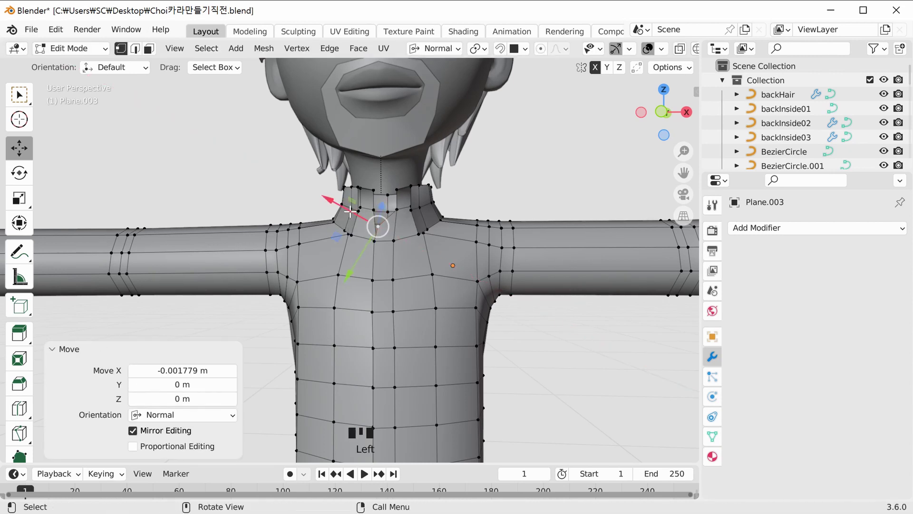
pyautogui.click(544, 373)
# - Select the other front opening's edges from collar base to hem, show X-ray, and extrude them about 0.013 m towards the opposite side
pyautogui.moveTo(545, 373); pyautogui.dragTo(395, 328, button='middle')
pyautogui.moveTo(430, 338); pyautogui.dragTo(427, 152, button='middle')
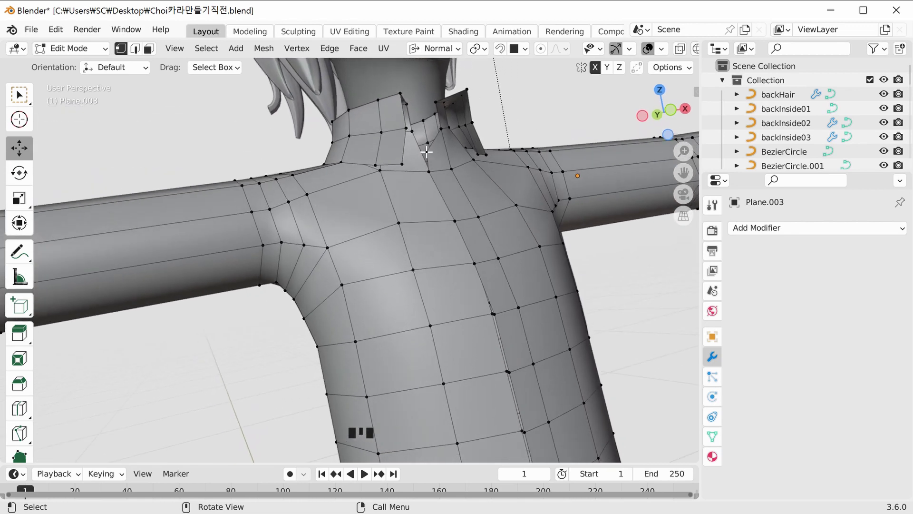
pyautogui.press('2')
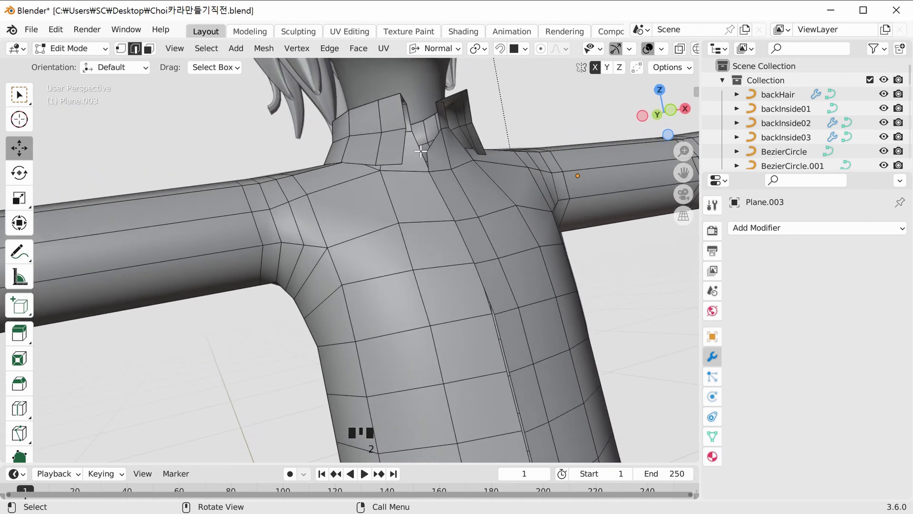
pyautogui.scroll(-12, 466, 217)
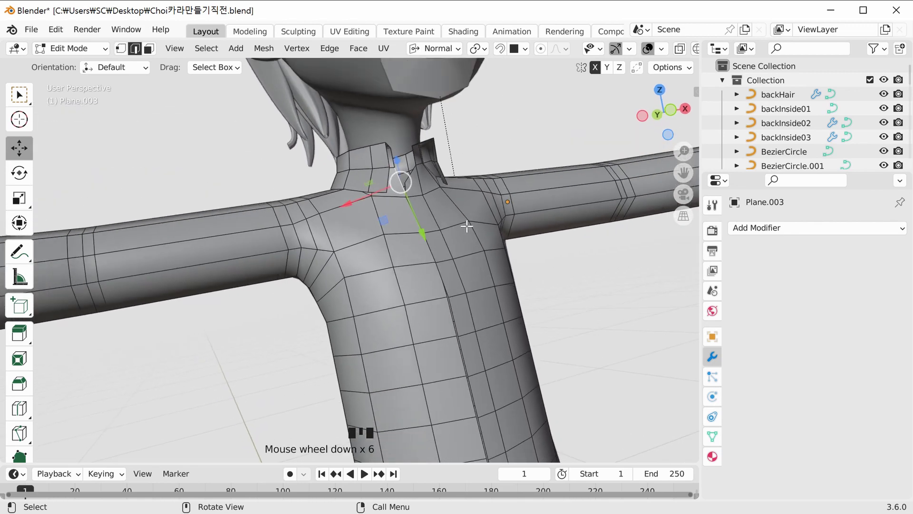
pyautogui.moveTo(447, 390); pyautogui.dragTo(570, 344, button='middle')
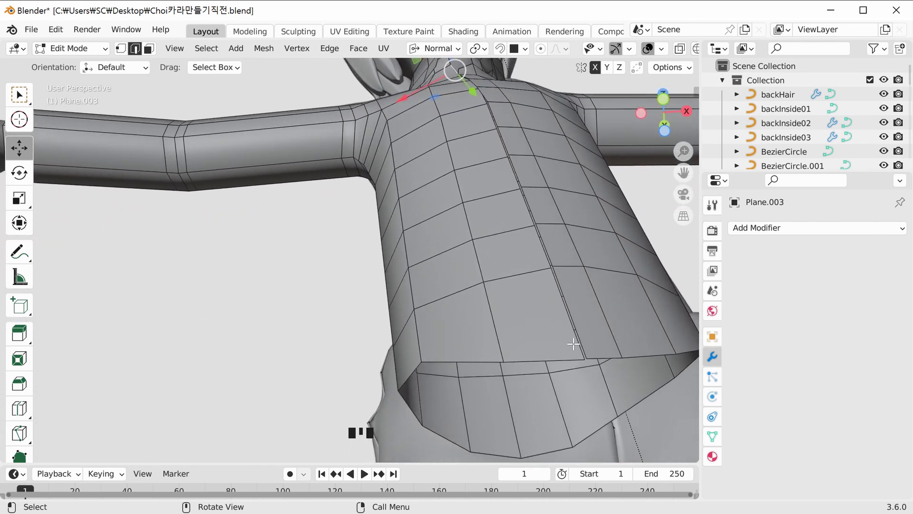
pyautogui.press('ctrl')
pyautogui.keyDown('ctrl'); pyautogui.keyDown('shift'); pyautogui.click(575, 340); pyautogui.keyUp('shift'); pyautogui.keyUp('ctrl')
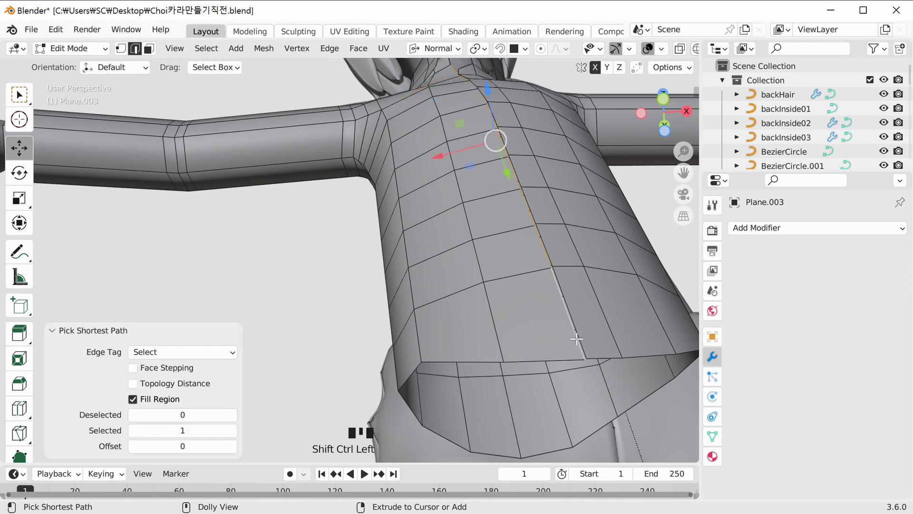
pyautogui.moveTo(577, 339); pyautogui.dragTo(502, 179, button='middle')
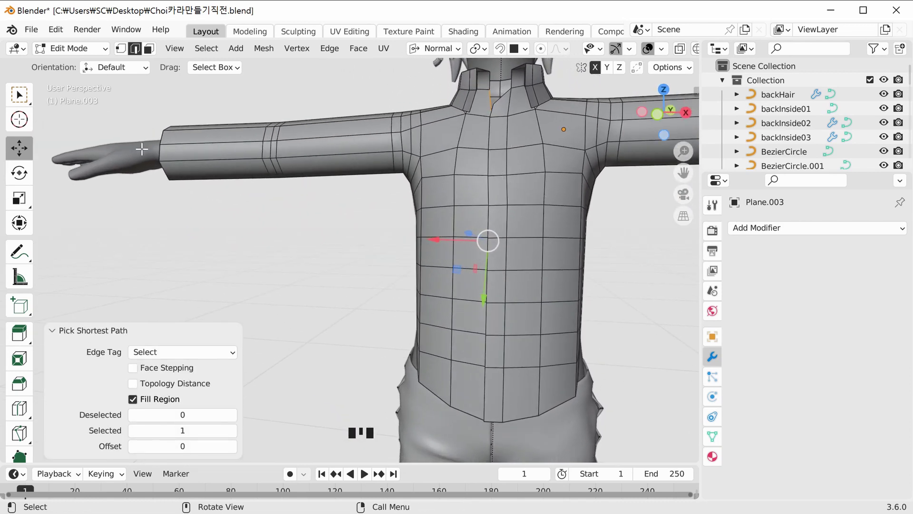
pyautogui.moveTo(506, 214); pyautogui.dragTo(499, 157, button='middle')
pyautogui.hotkey('alt', 'z')
pyautogui.moveTo(423, 225); pyautogui.dragTo(410, 237, button='middle')
pyautogui.press('e')
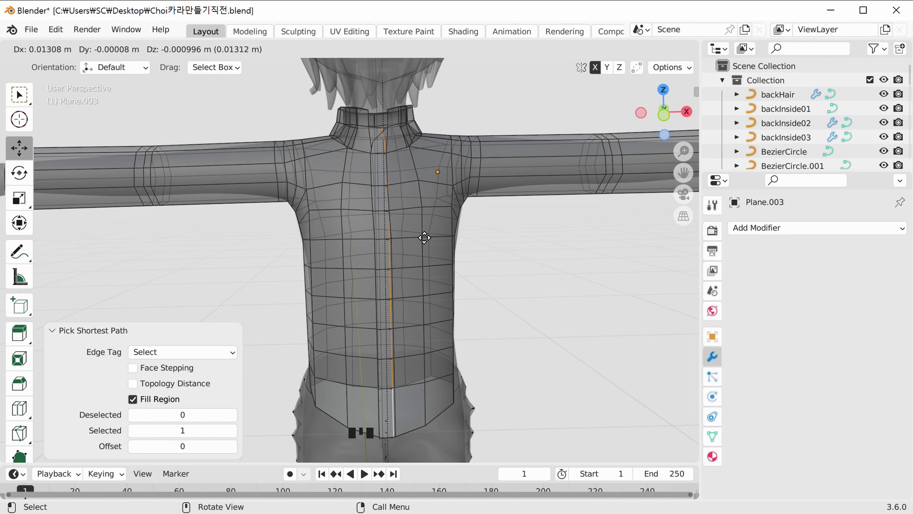
pyautogui.click(424, 238)
# - Move the newly extruded front edges about -0.0035 m along their normal Z
pyautogui.moveTo(424, 238); pyautogui.dragTo(388, 351, button='middle')
pyautogui.scroll(2, 431, 229)
pyautogui.moveTo(390, 353); pyautogui.dragTo(393, 349)
pyautogui.moveTo(393, 349); pyautogui.dragTo(388, 189, button='middle')
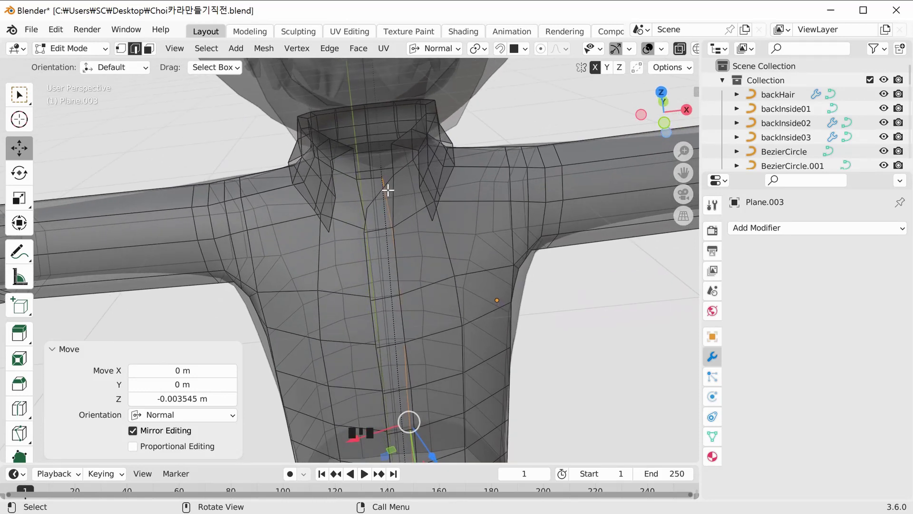
# - Slide the second flap's top corner vertex about 0.56 down its edge and move it about -0.0008 m along its normal X
pyautogui.press('1')
pyautogui.click(383, 178)
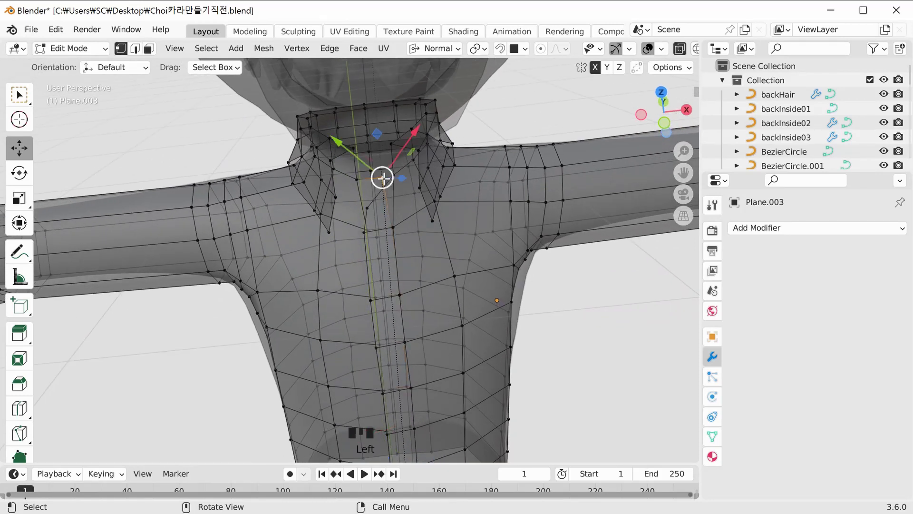
pyautogui.press('g')
pyautogui.press('g')
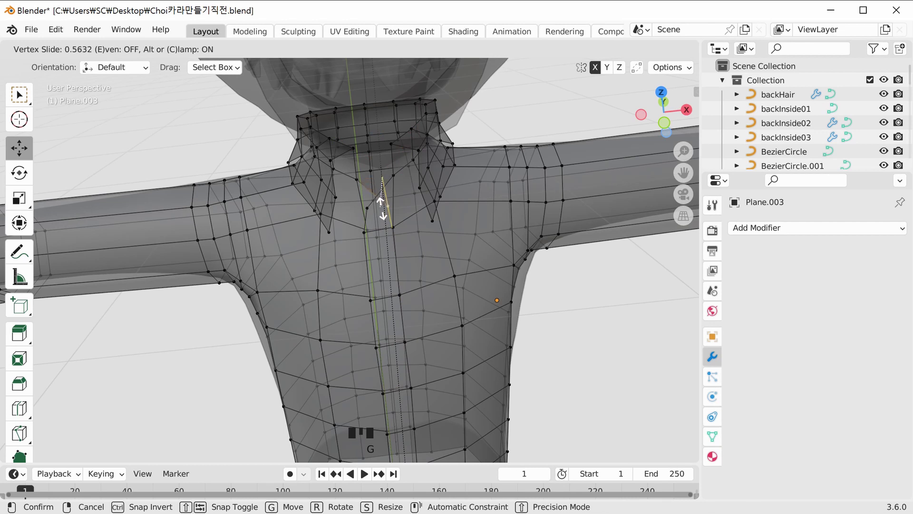
pyautogui.click(381, 209)
pyautogui.moveTo(432, 179); pyautogui.dragTo(430, 182)
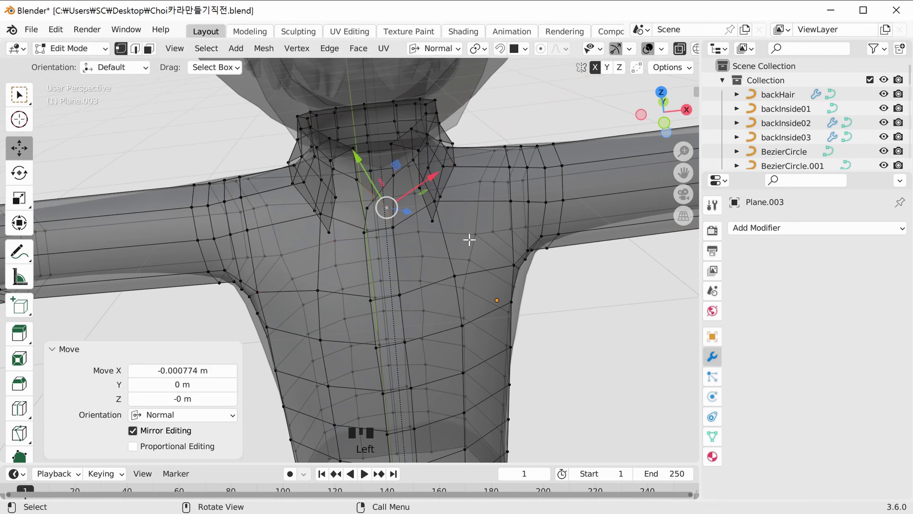
# - Turn off X-ray and inspect the garment and its front overlap from the front and side
pyautogui.click(512, 301)
pyautogui.scroll(-5, 528, 286)
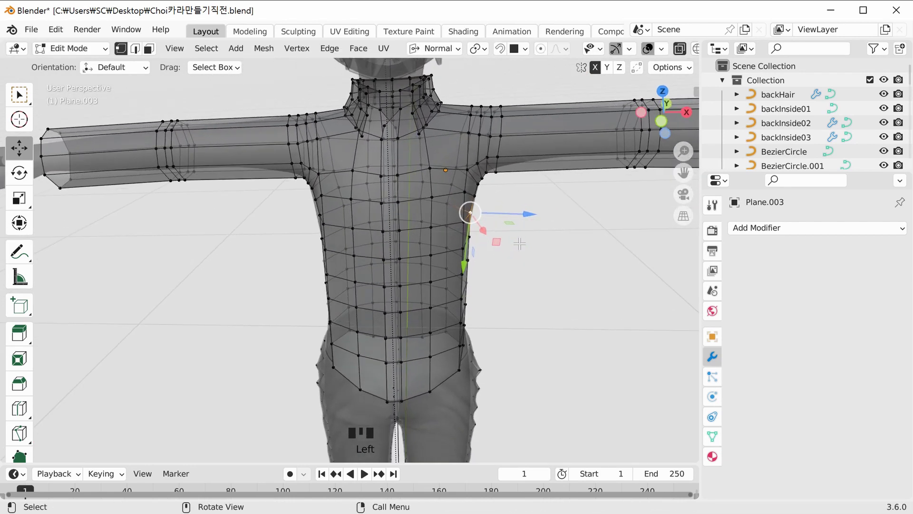
pyautogui.hotkey('alt', 'z')
pyautogui.moveTo(520, 244)
pyautogui.mouseDown(button='middle')
pyautogui.moveTo(590, 241)
pyautogui.moveTo(520, 244)
pyautogui.mouseUp(button='middle')
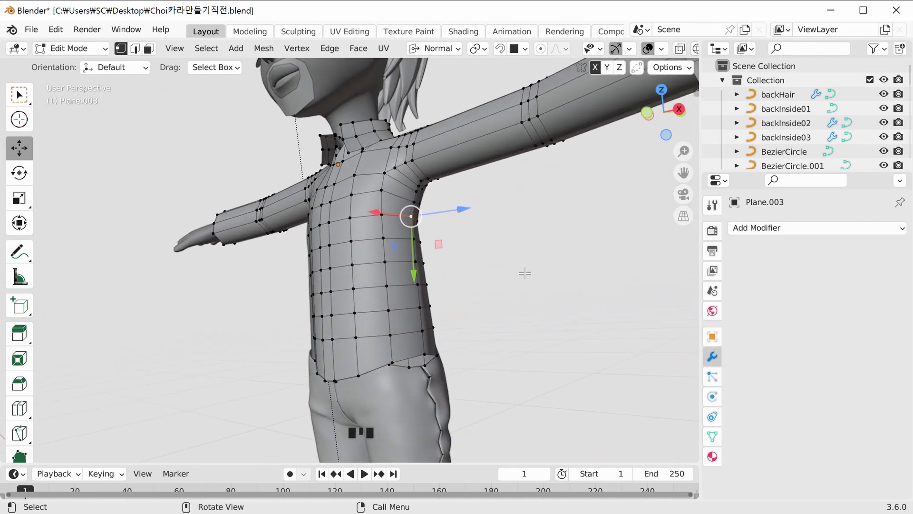
pyautogui.moveTo(429, 331); pyautogui.dragTo(323, 252, button='middle')
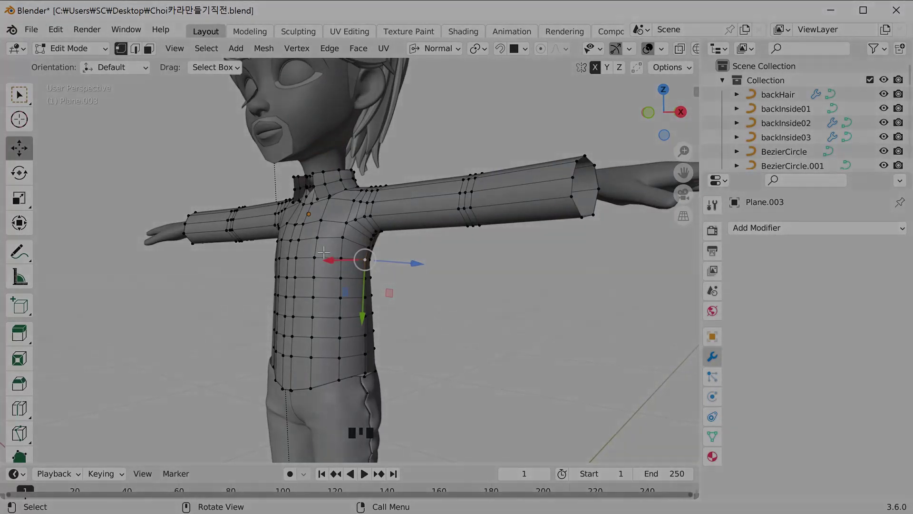